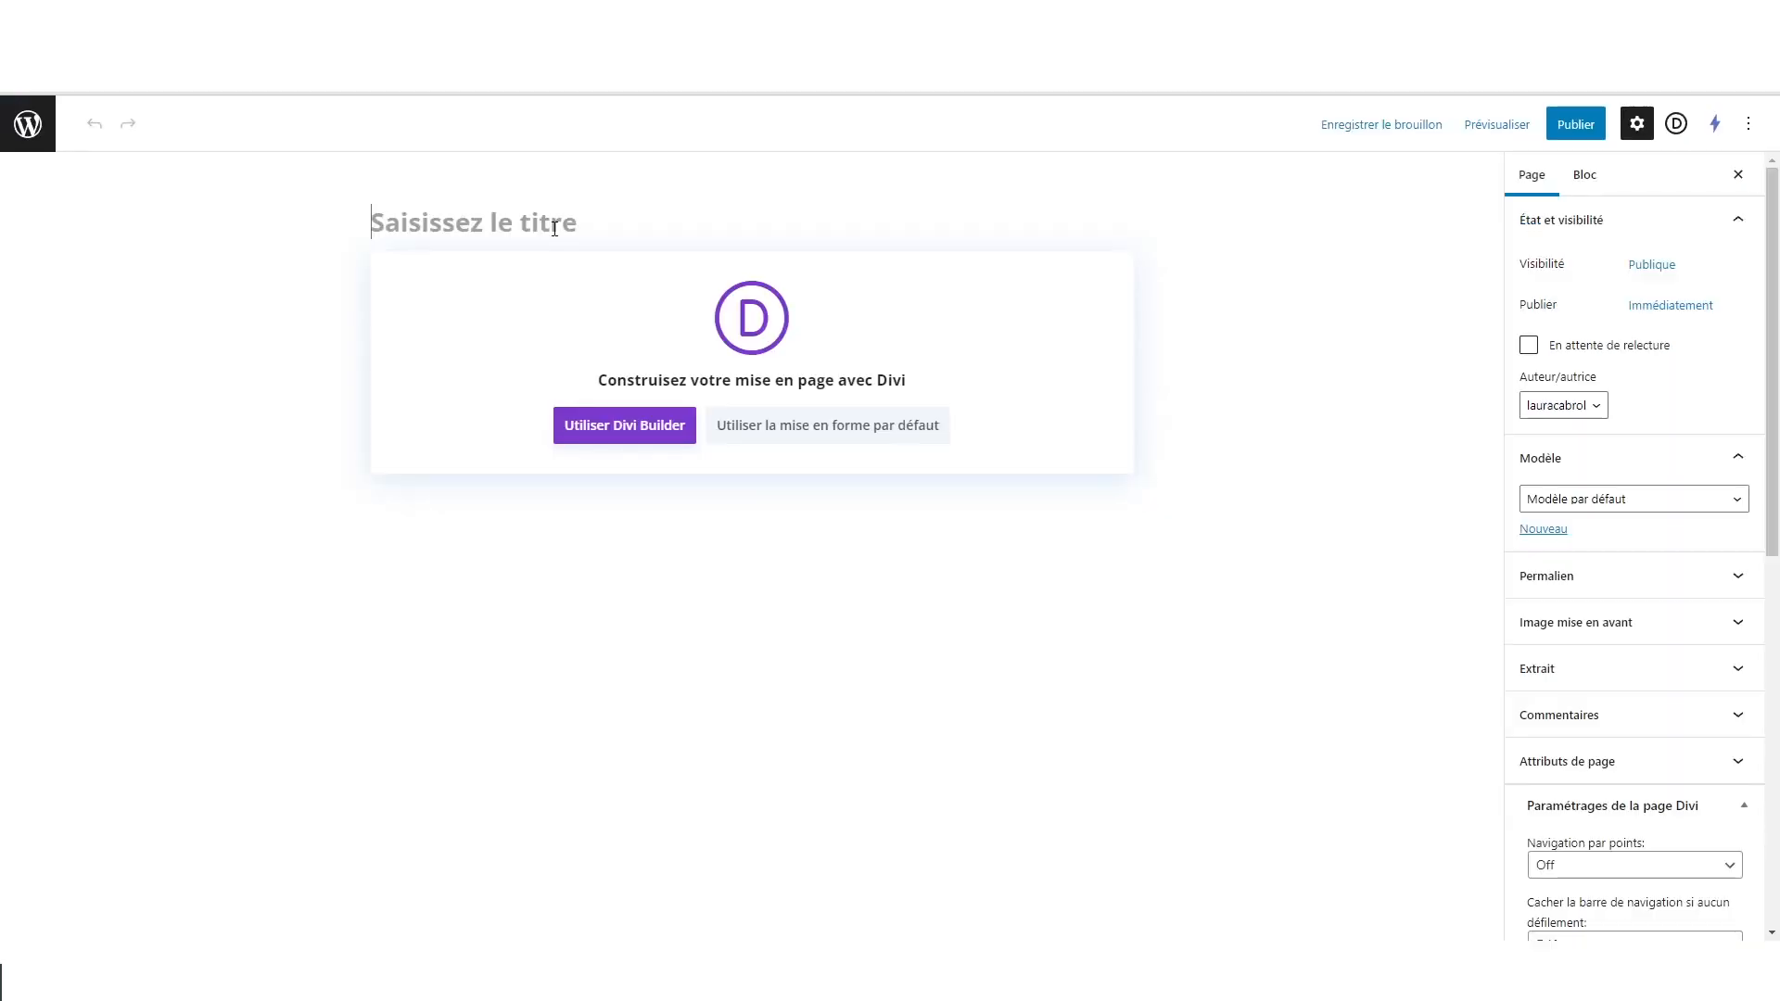
# - Title the new page "Service 1" and start building it with Divi Builder, dismissing the row insertion dialog
pyautogui.write('Service 1')
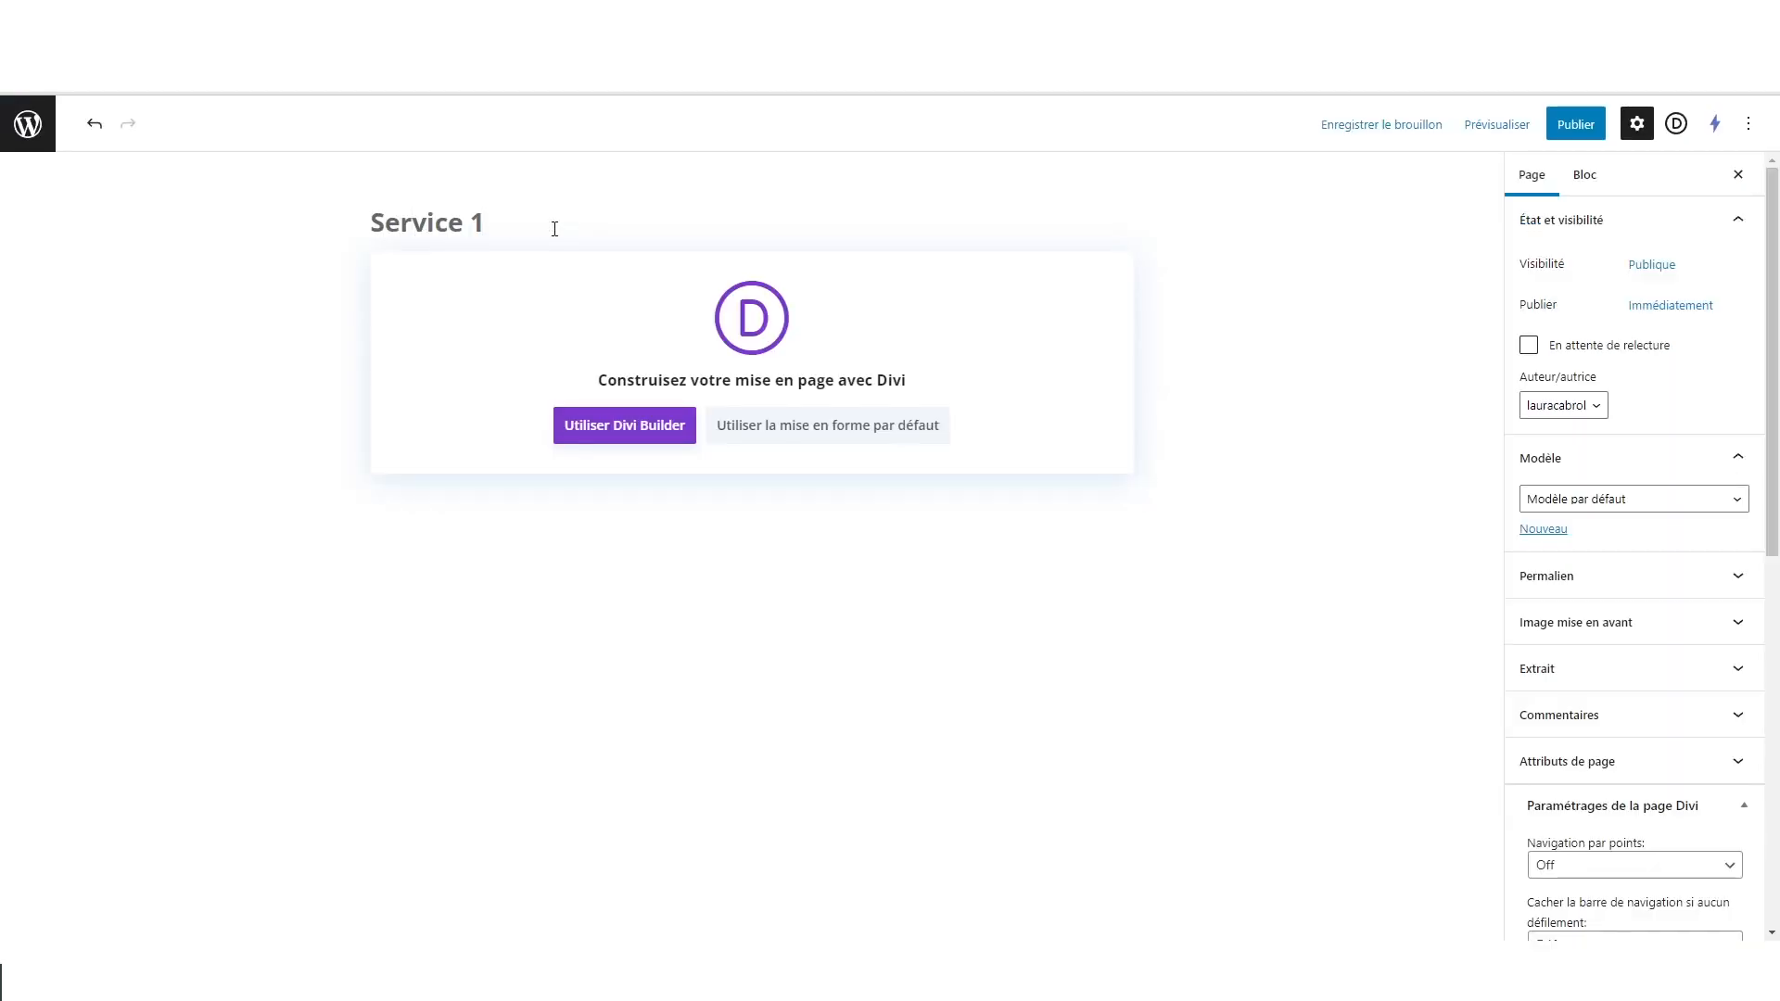
pyautogui.click(636, 432)
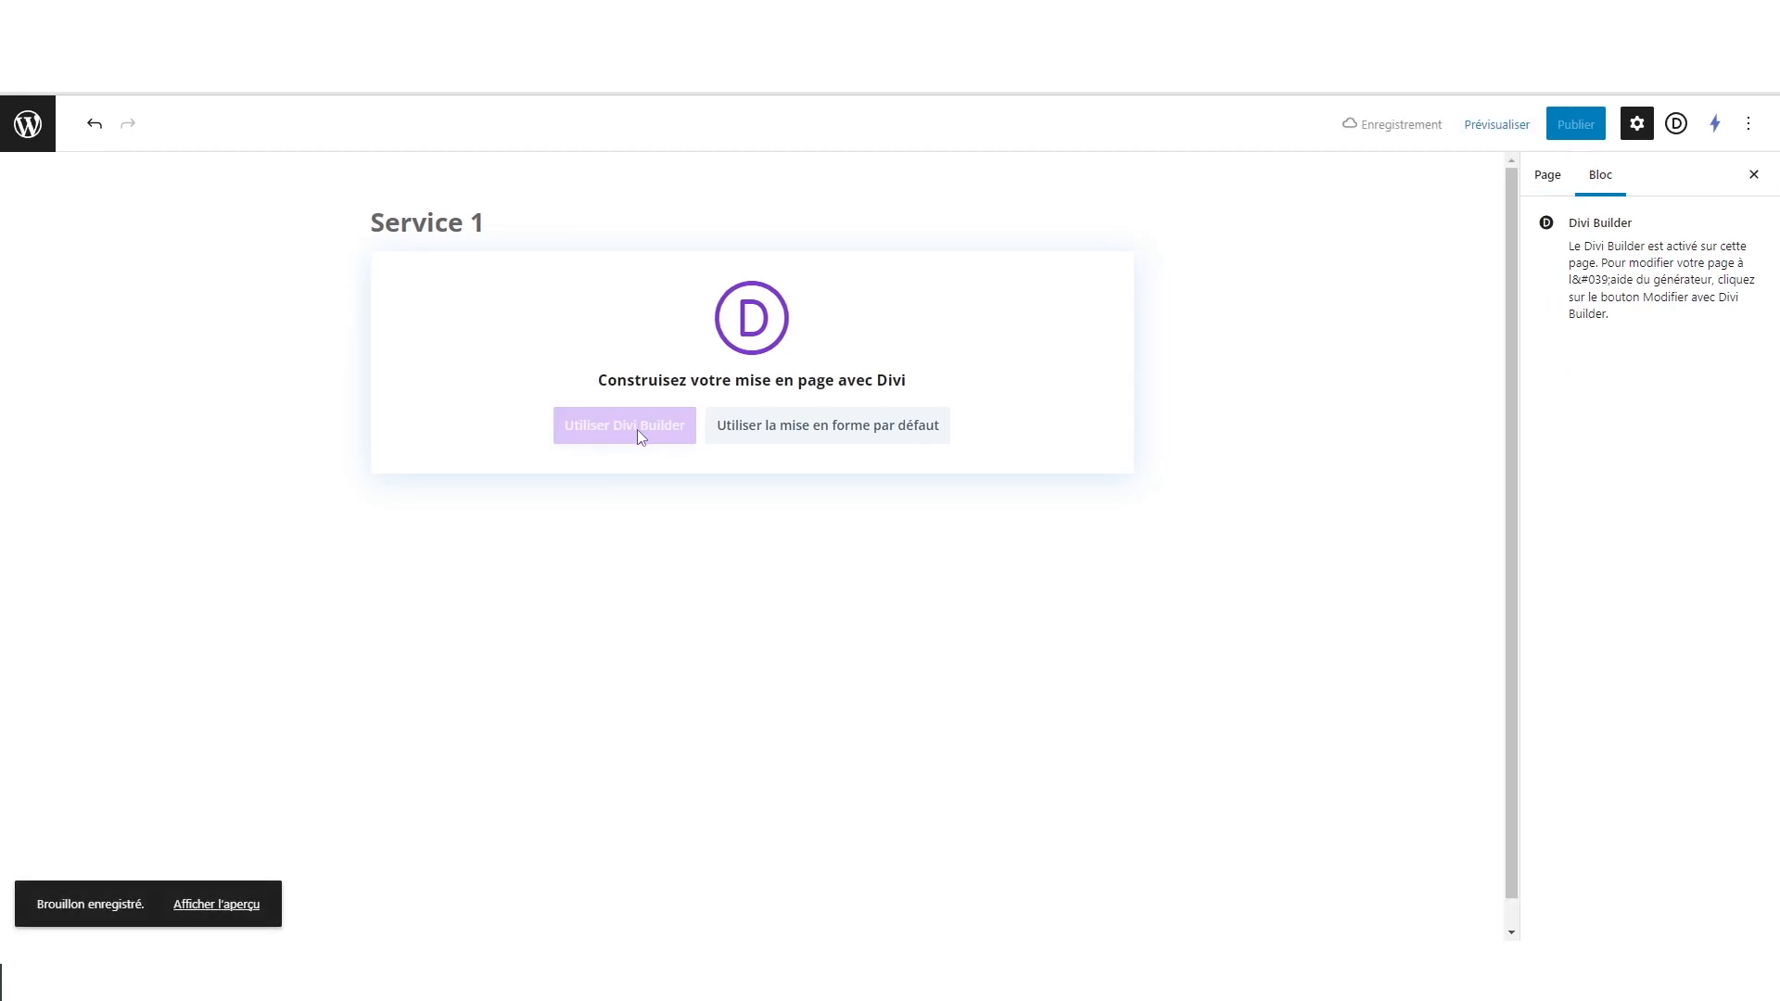
pyautogui.click(589, 793)
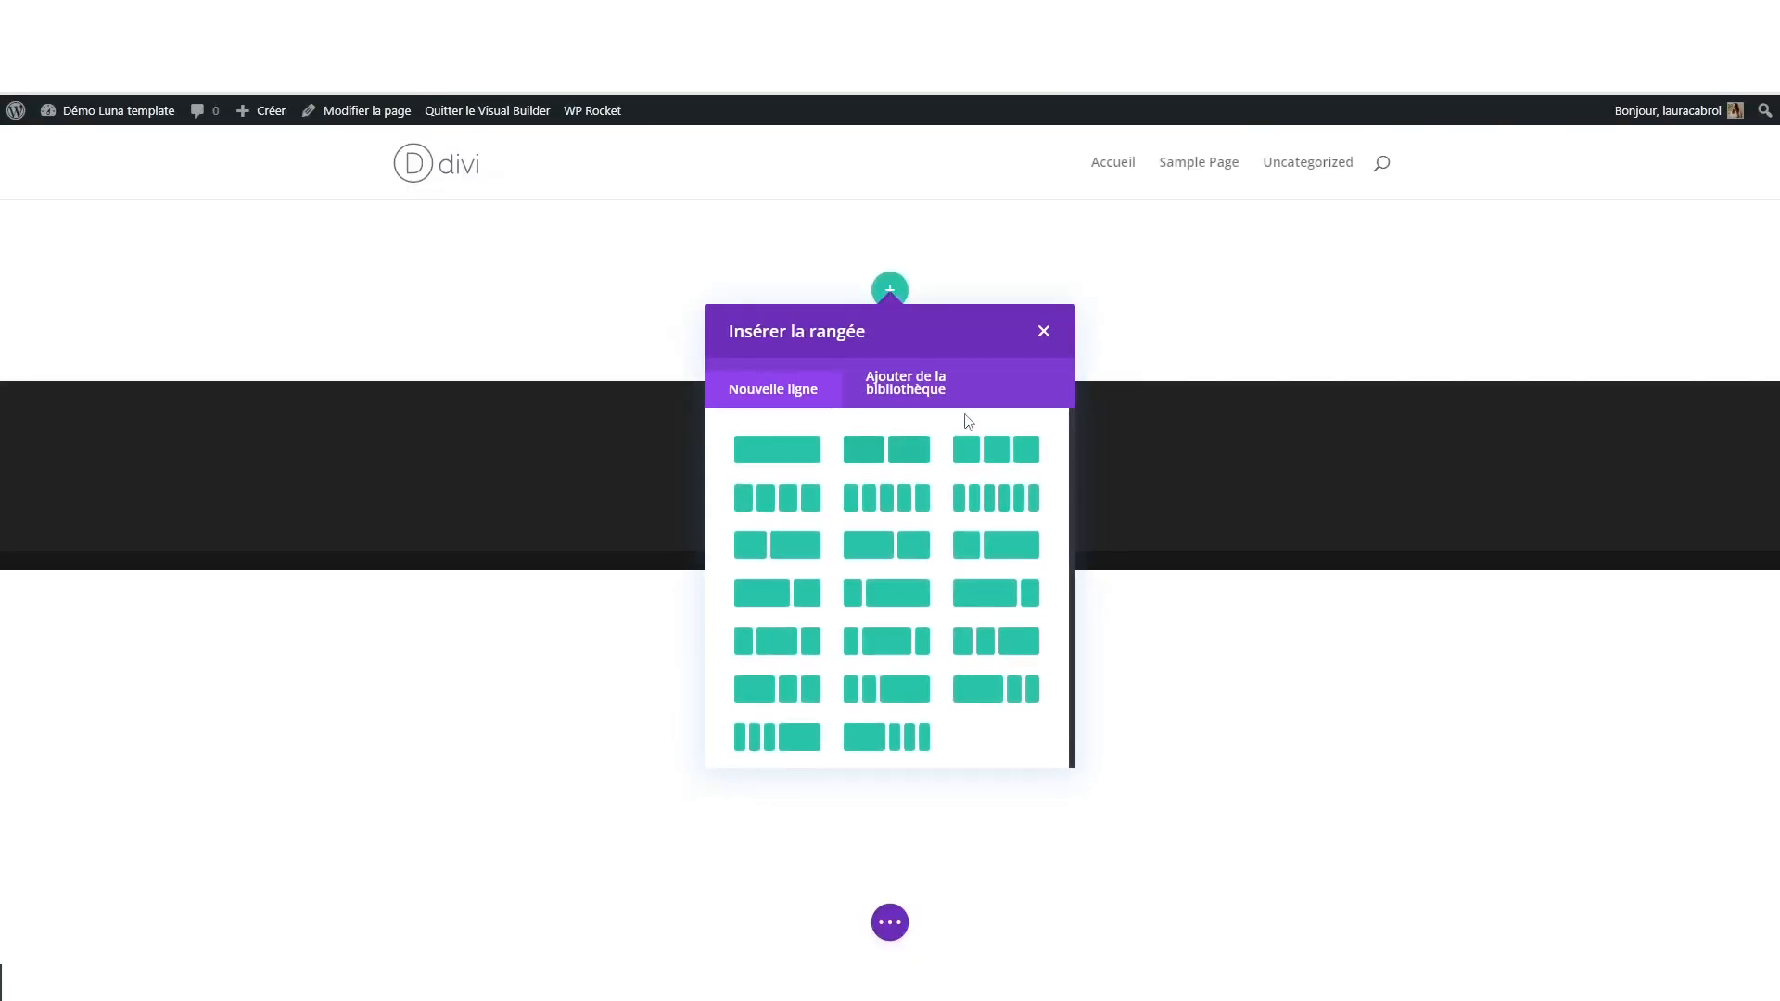
pyautogui.click(1044, 332)
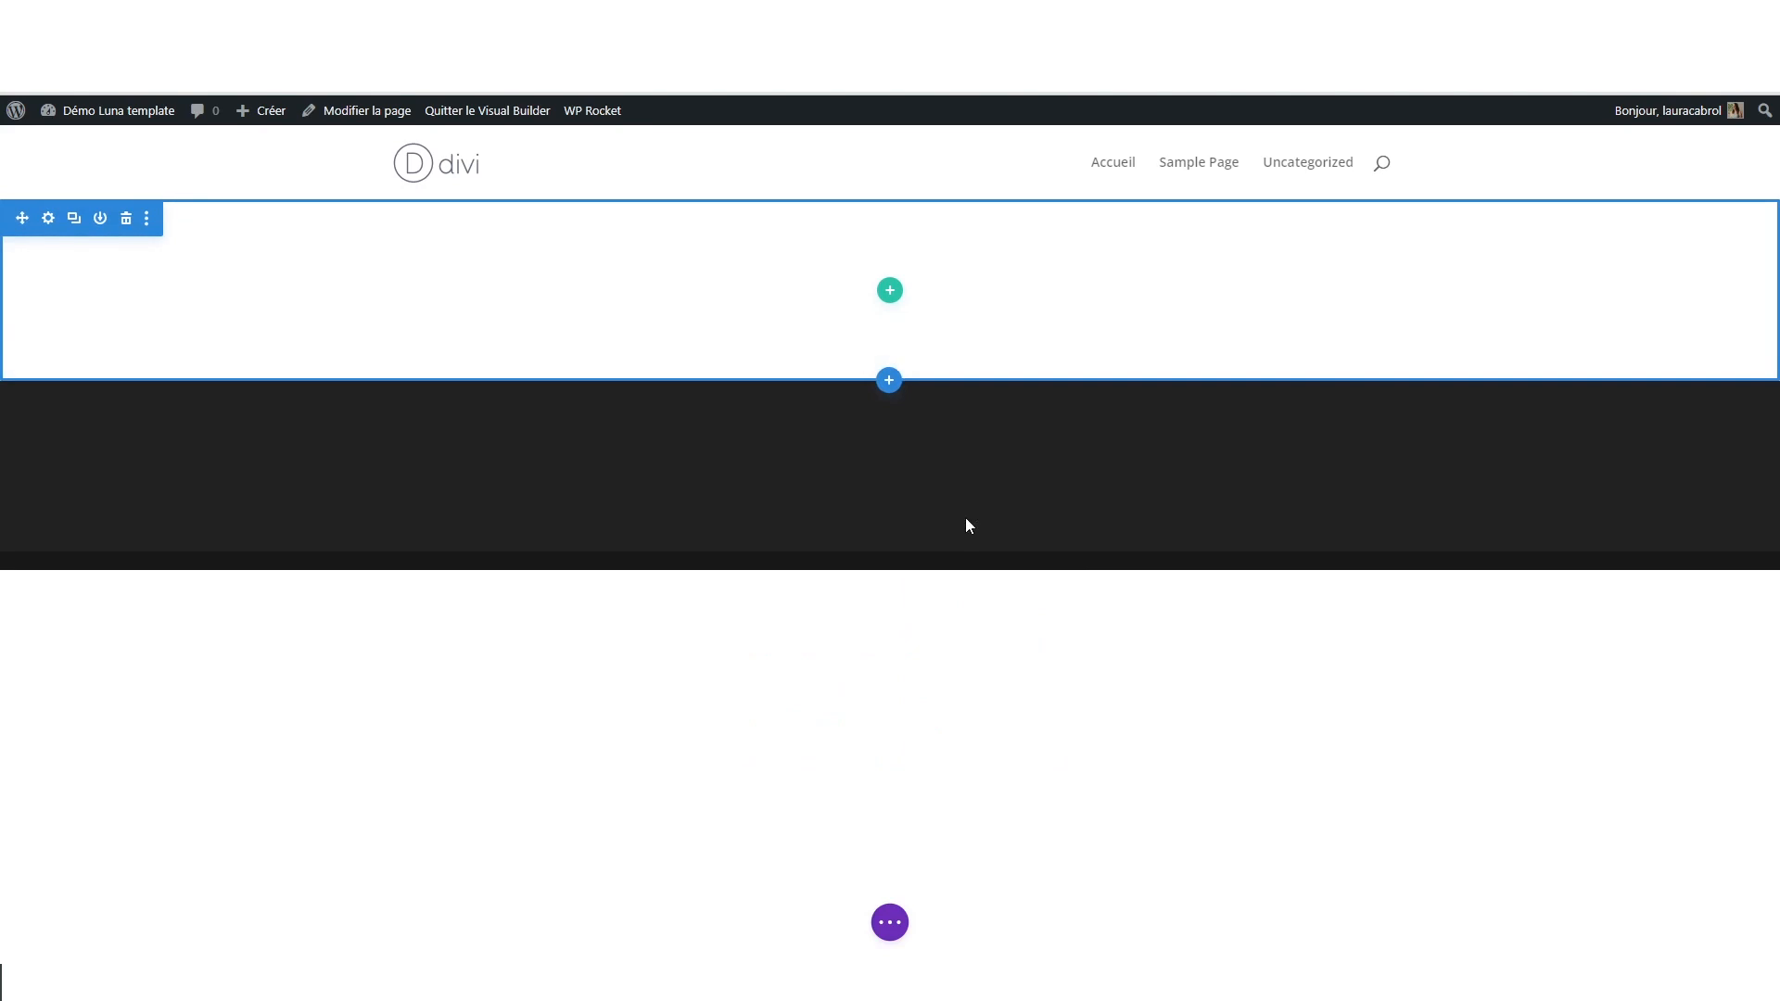
# - Import the layout file "Luna - Page de vente.json" into the page, replacing the existing content
pyautogui.click(888, 925)
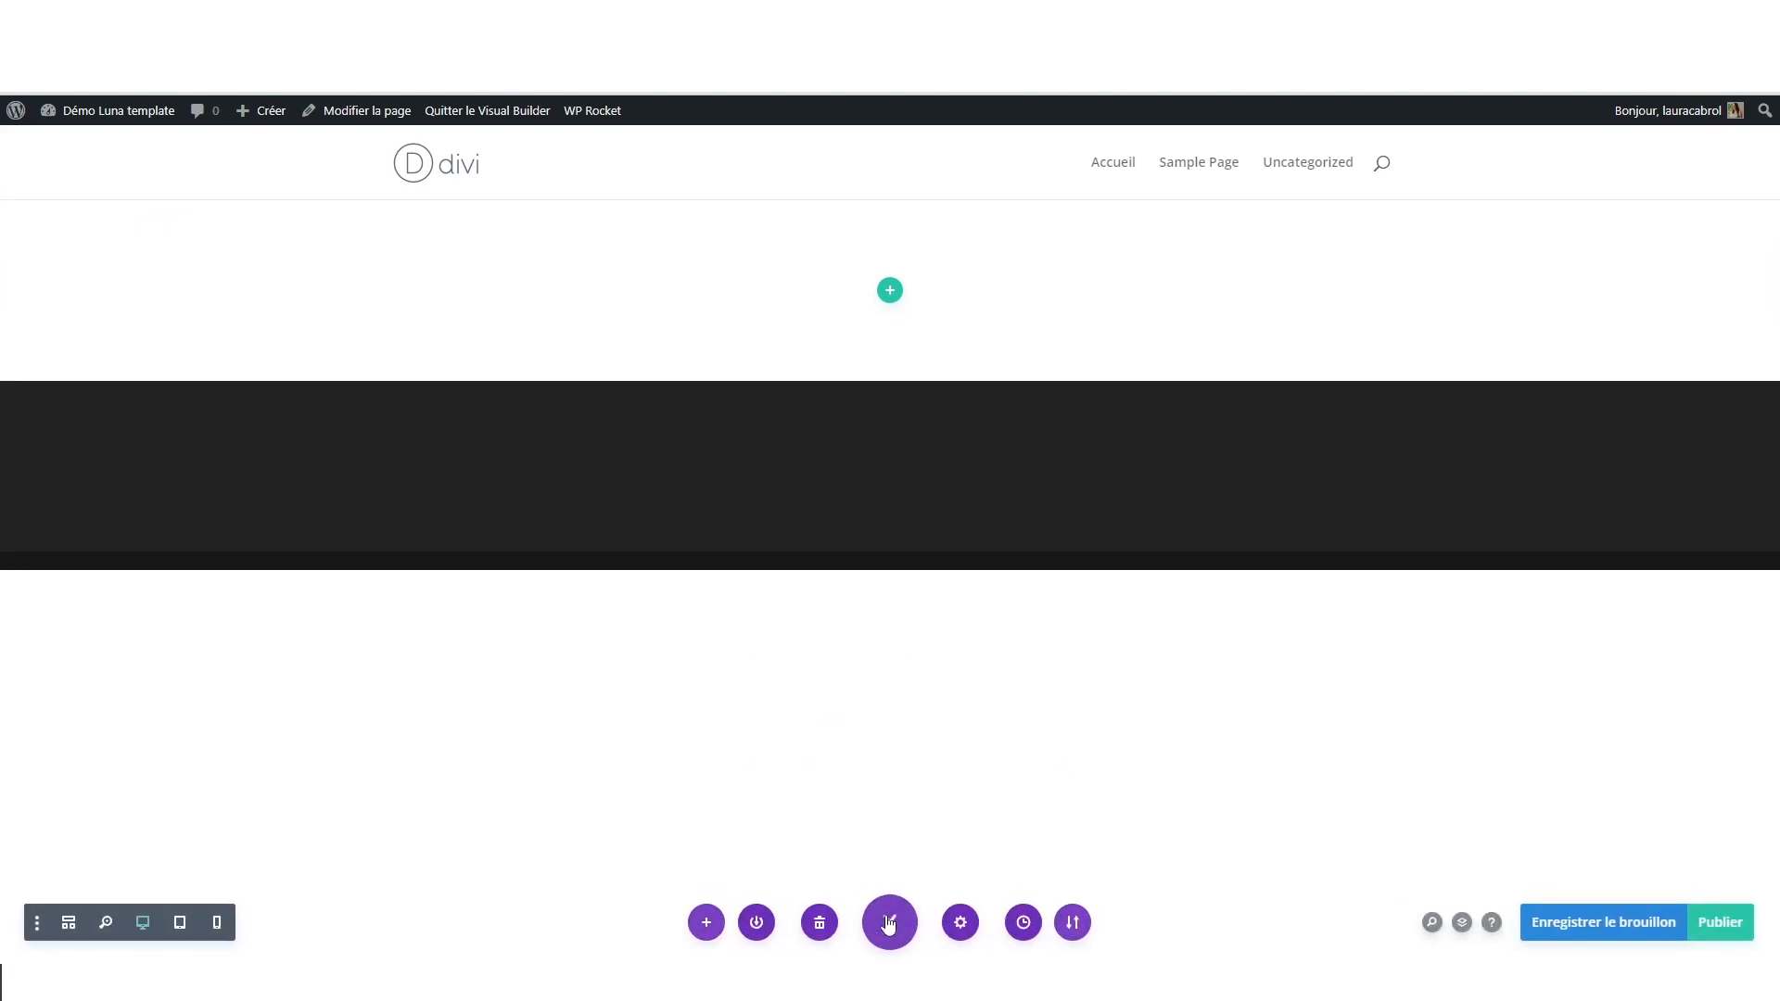
pyautogui.click(1081, 924)
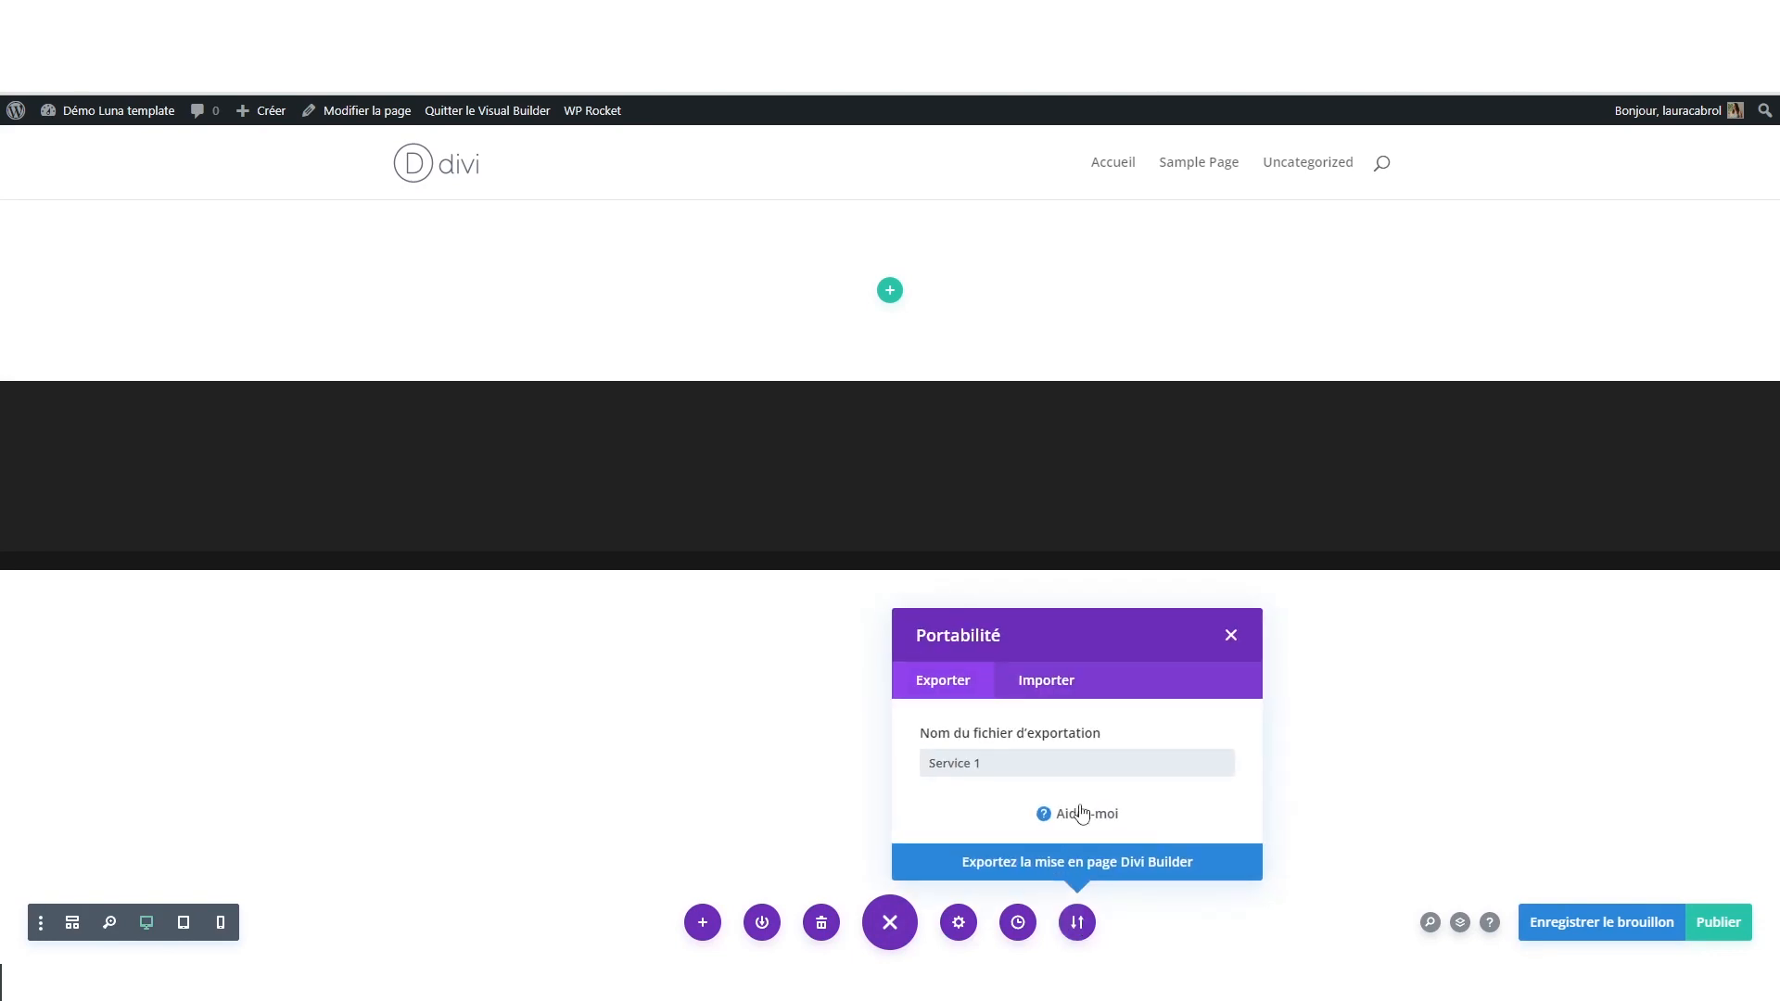
pyautogui.click(1052, 687)
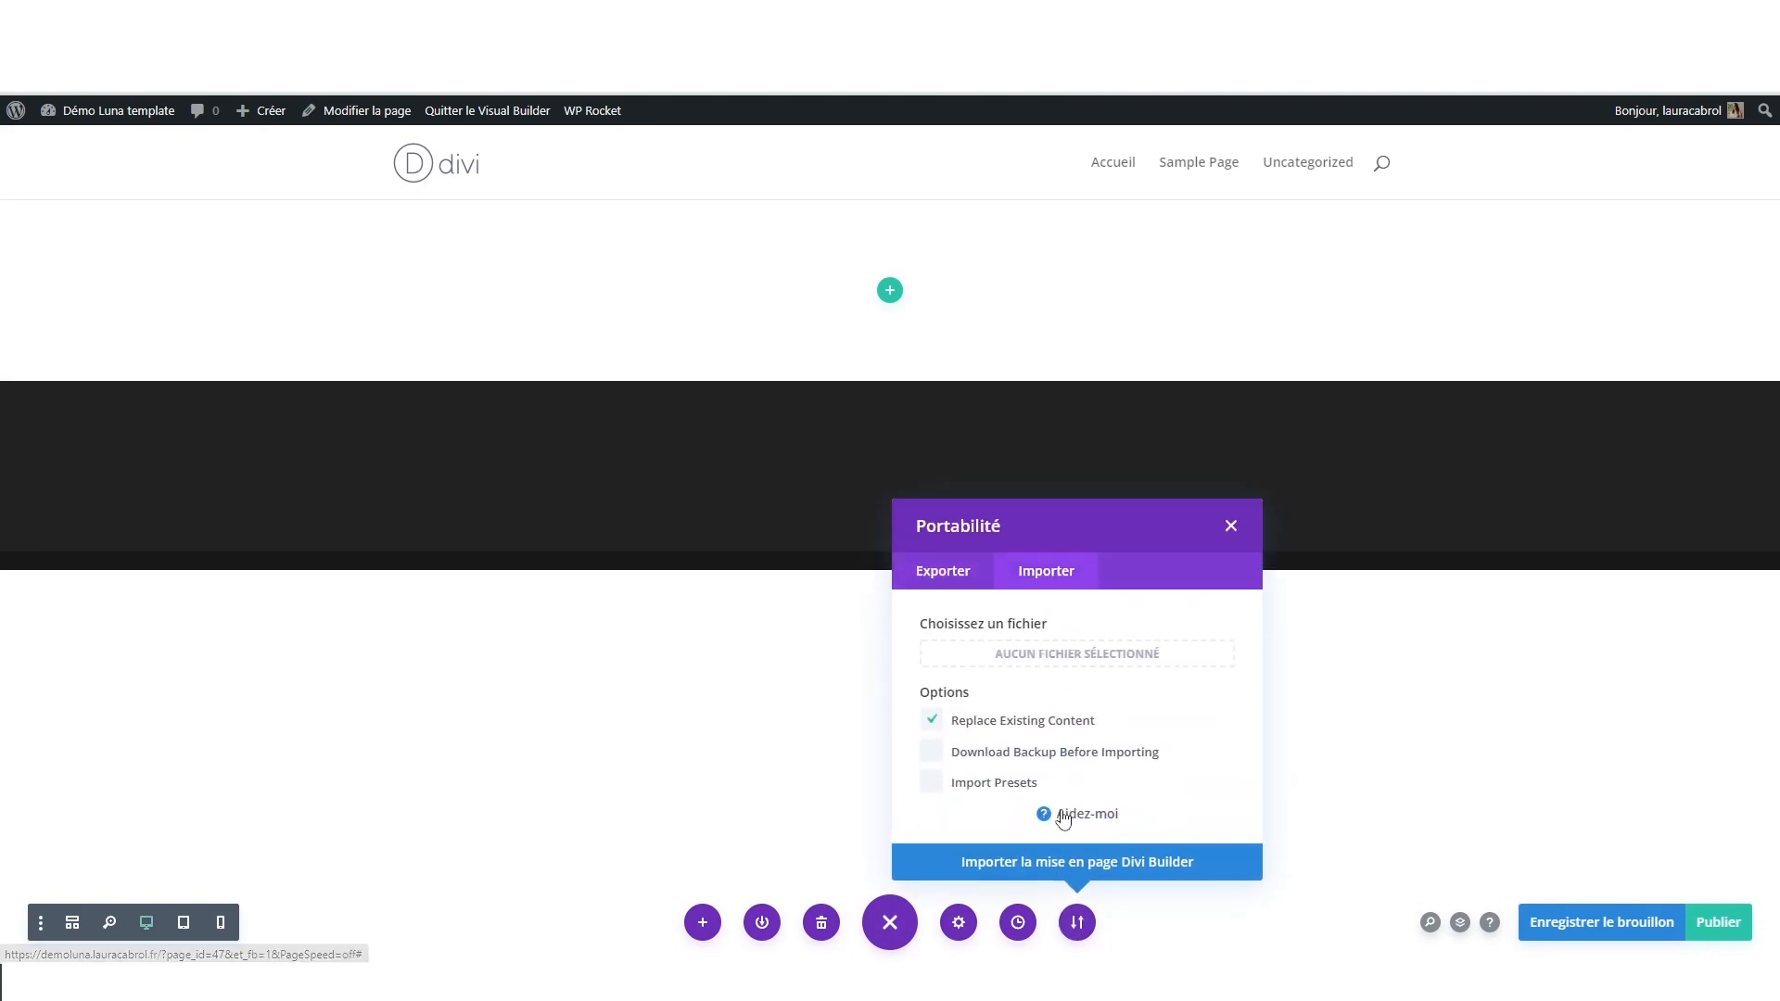
pyautogui.click(1064, 660)
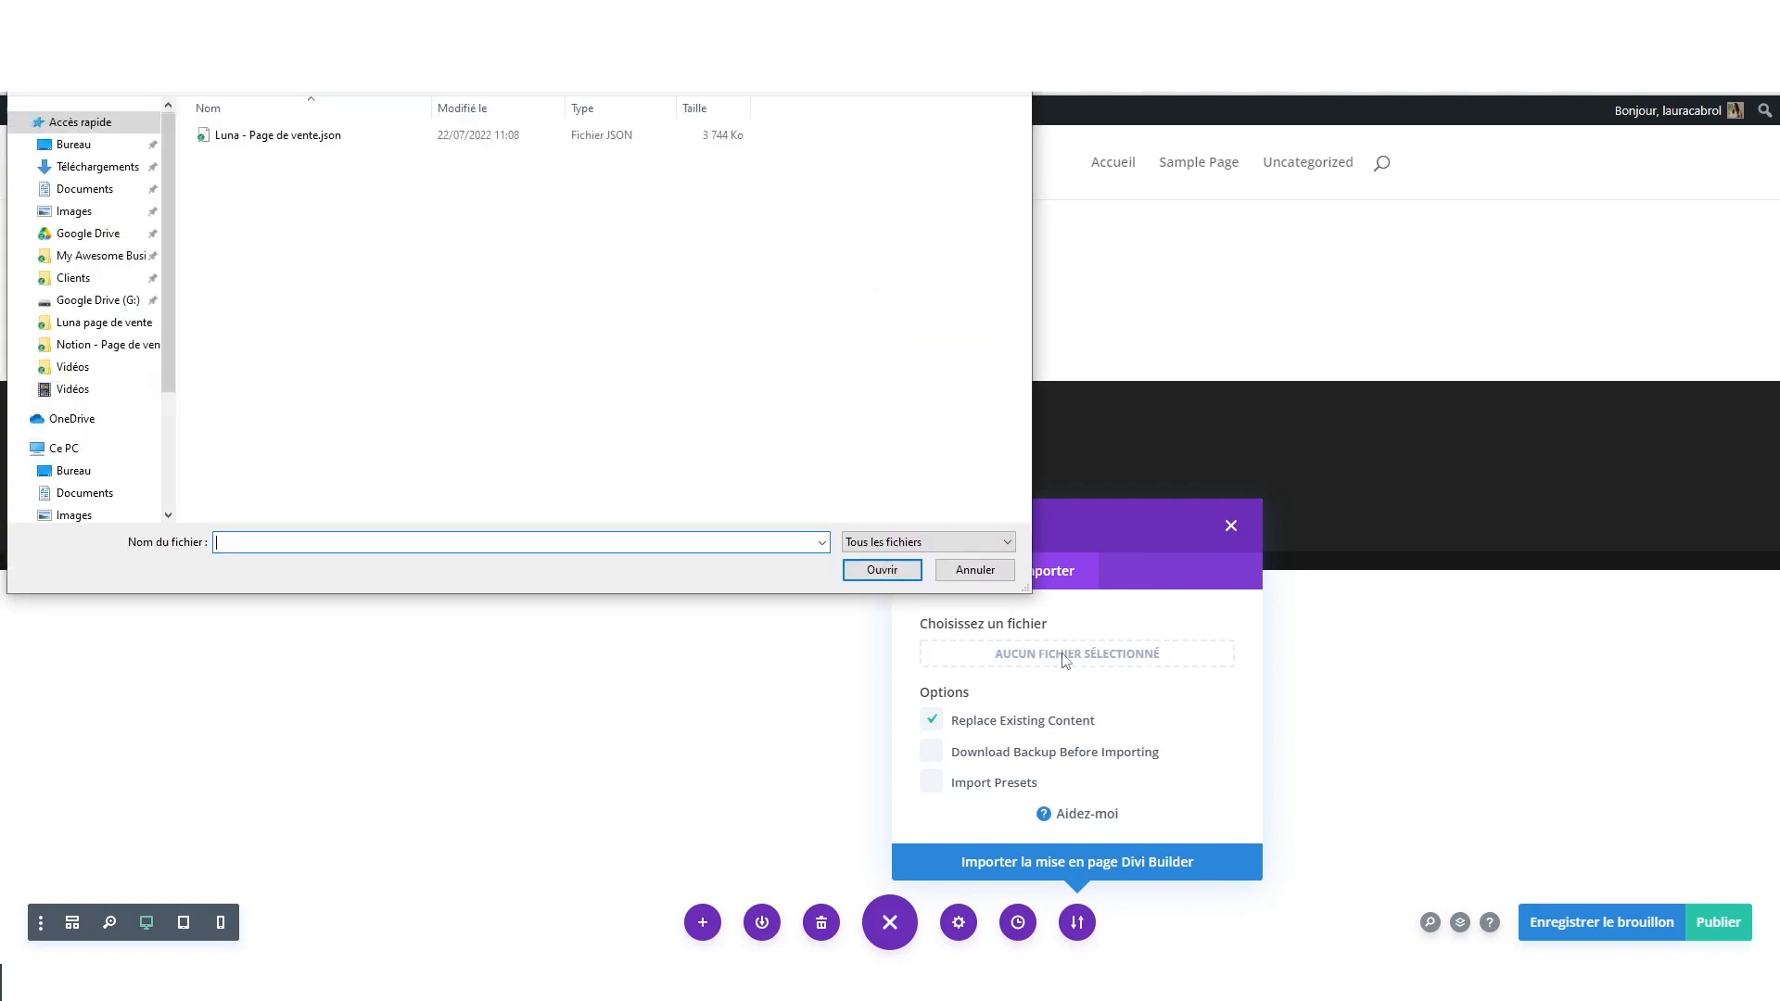
pyautogui.doubleClick(302, 137)
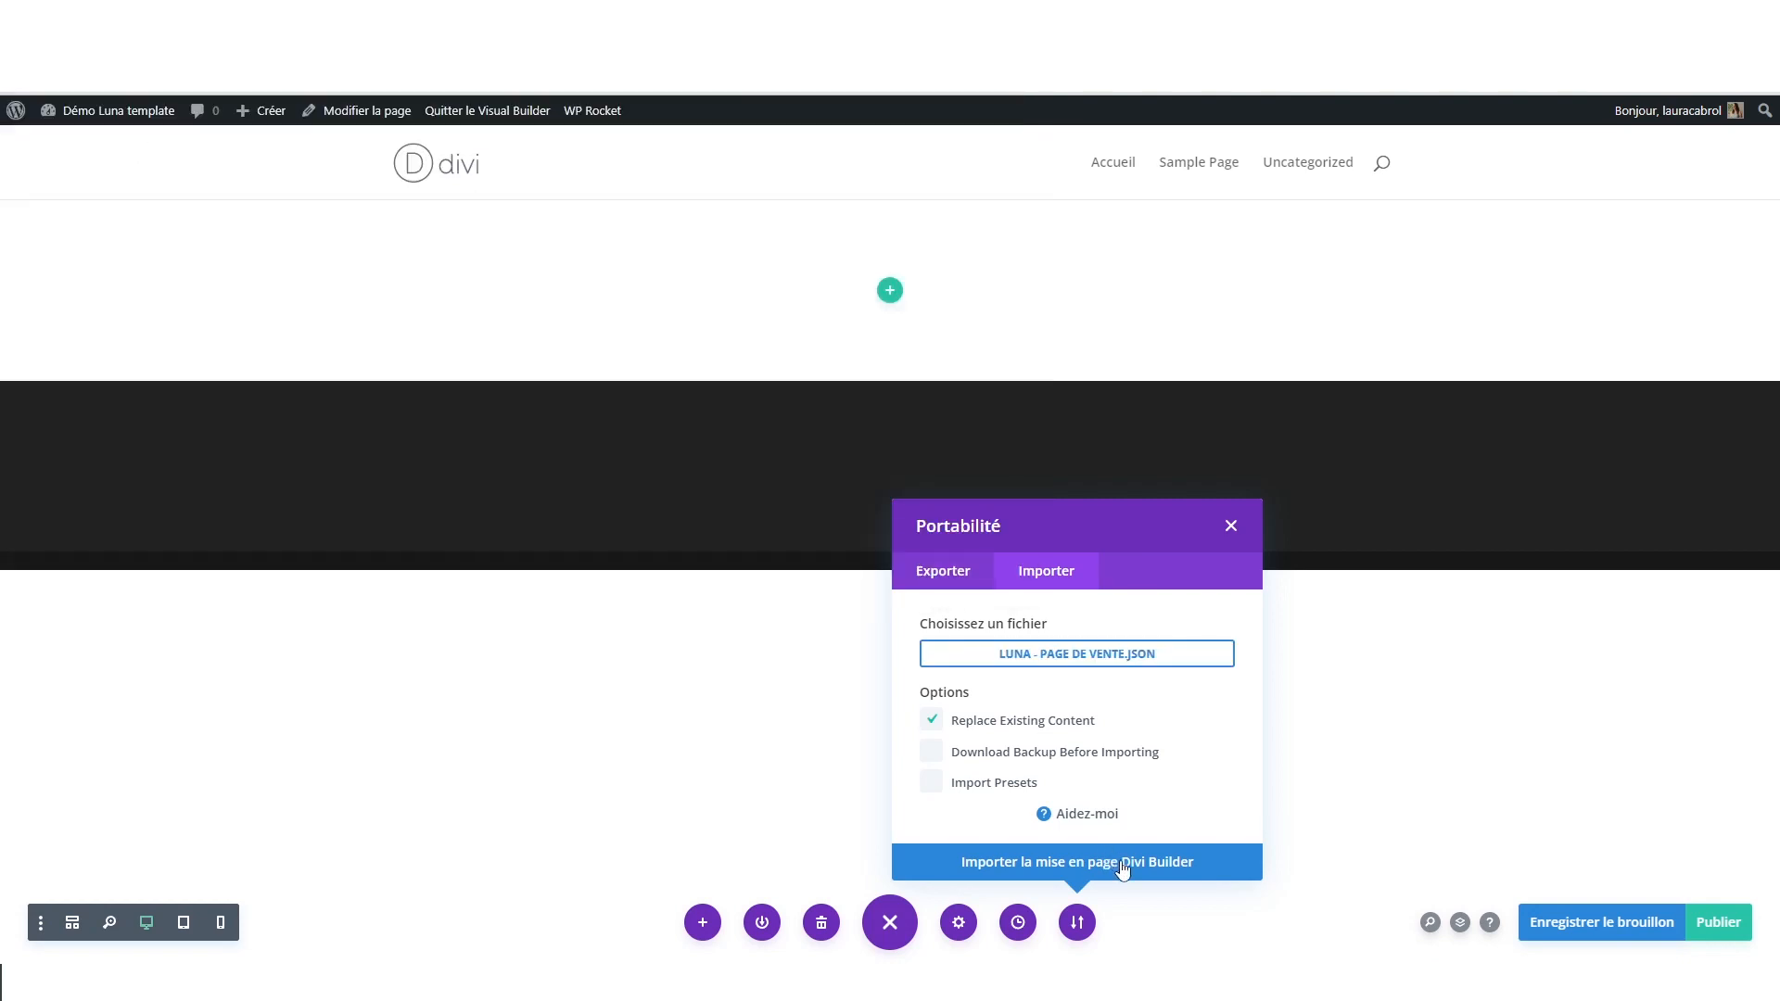
pyautogui.click(1124, 863)
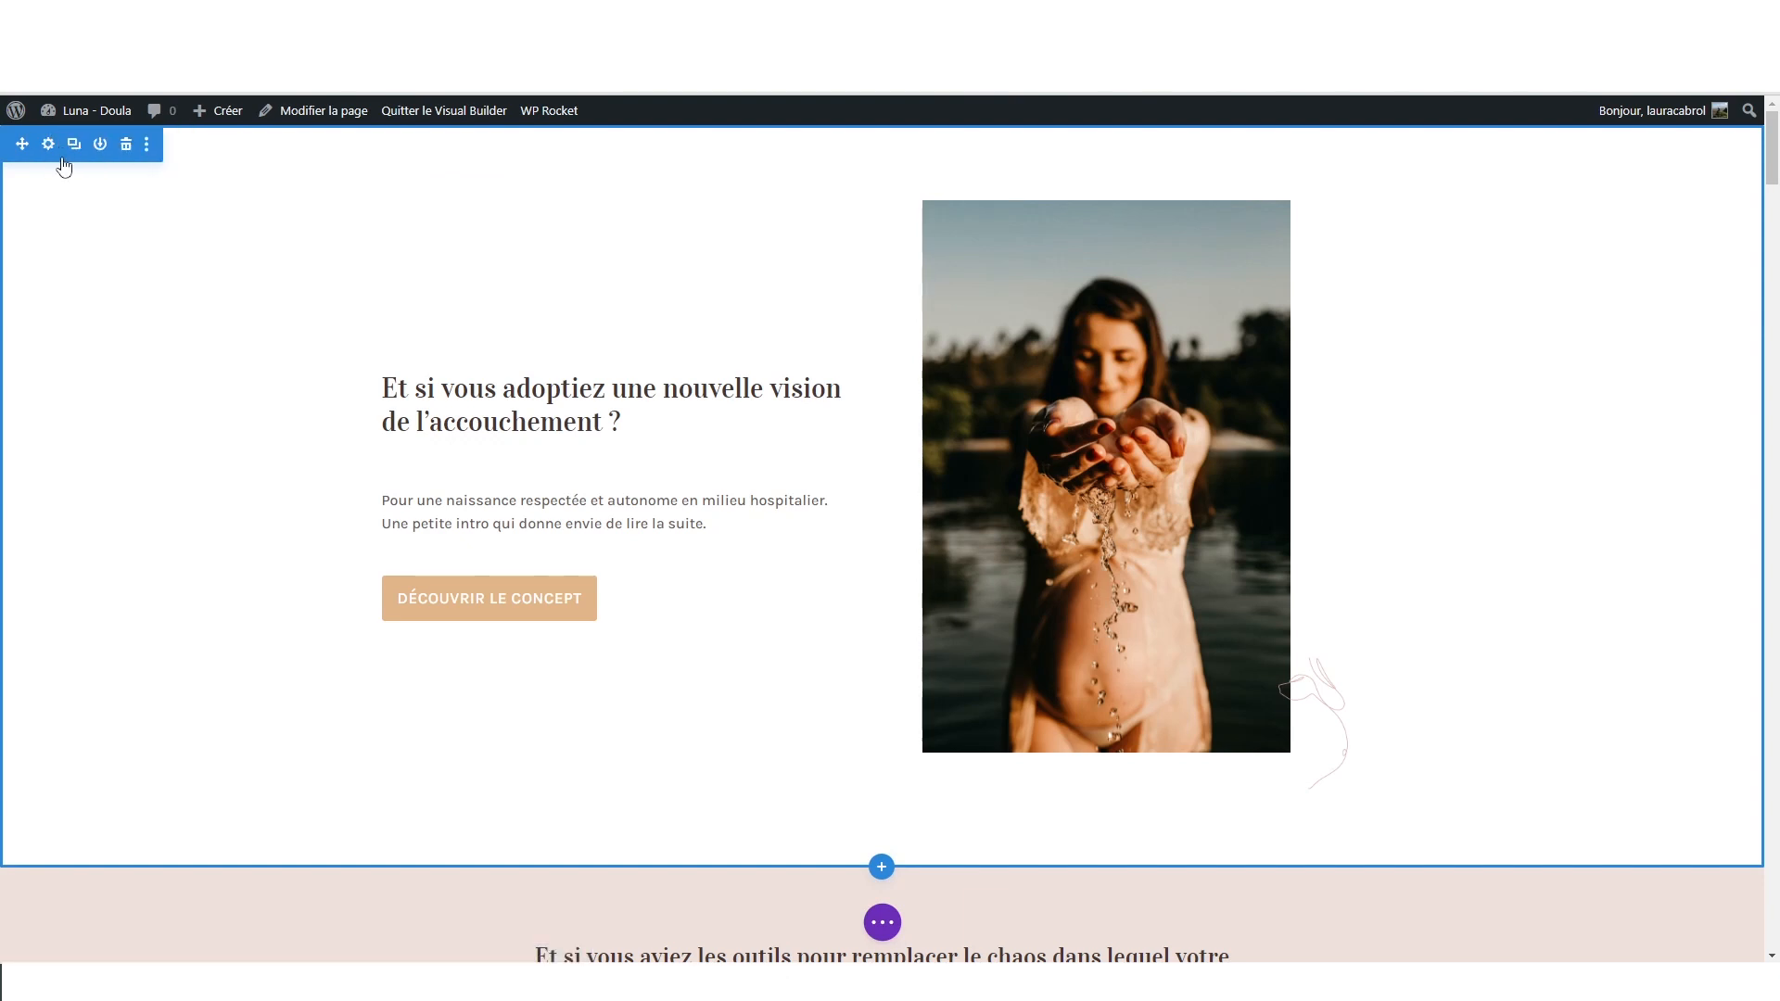
# - Try adding "blah blah" at the end of the hero heading text, and remove it again
pyautogui.moveTo(553, 237)
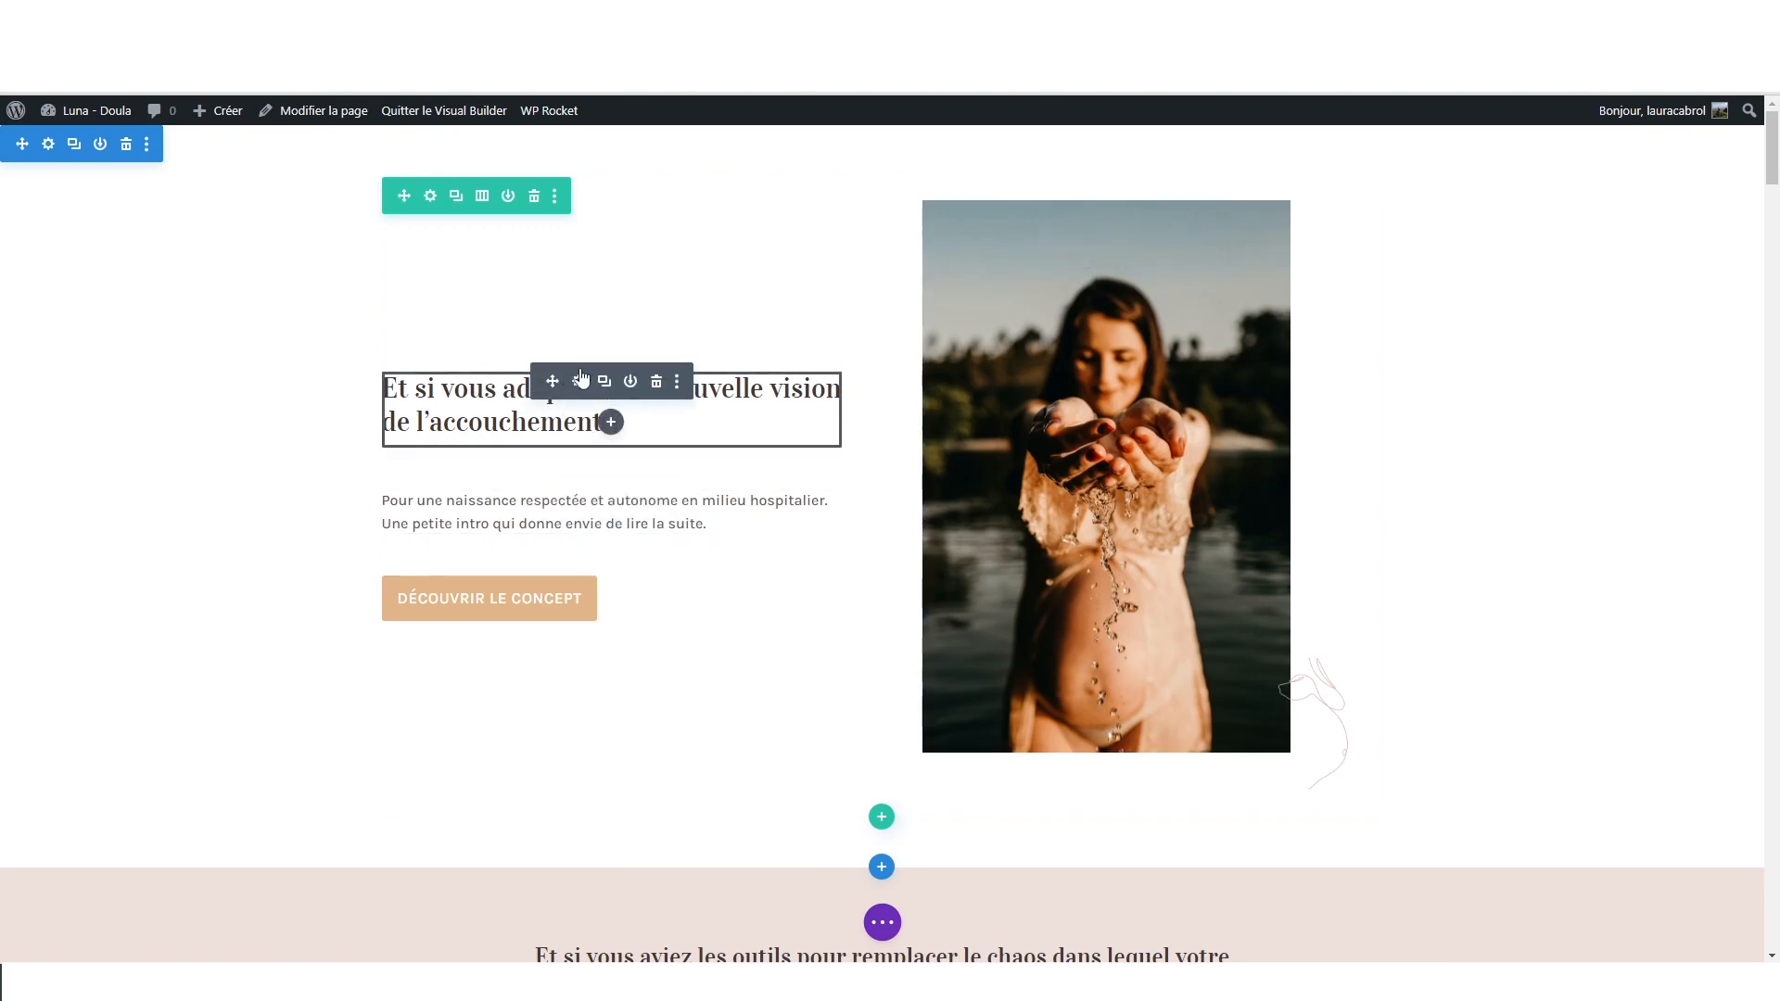
pyautogui.click(580, 384)
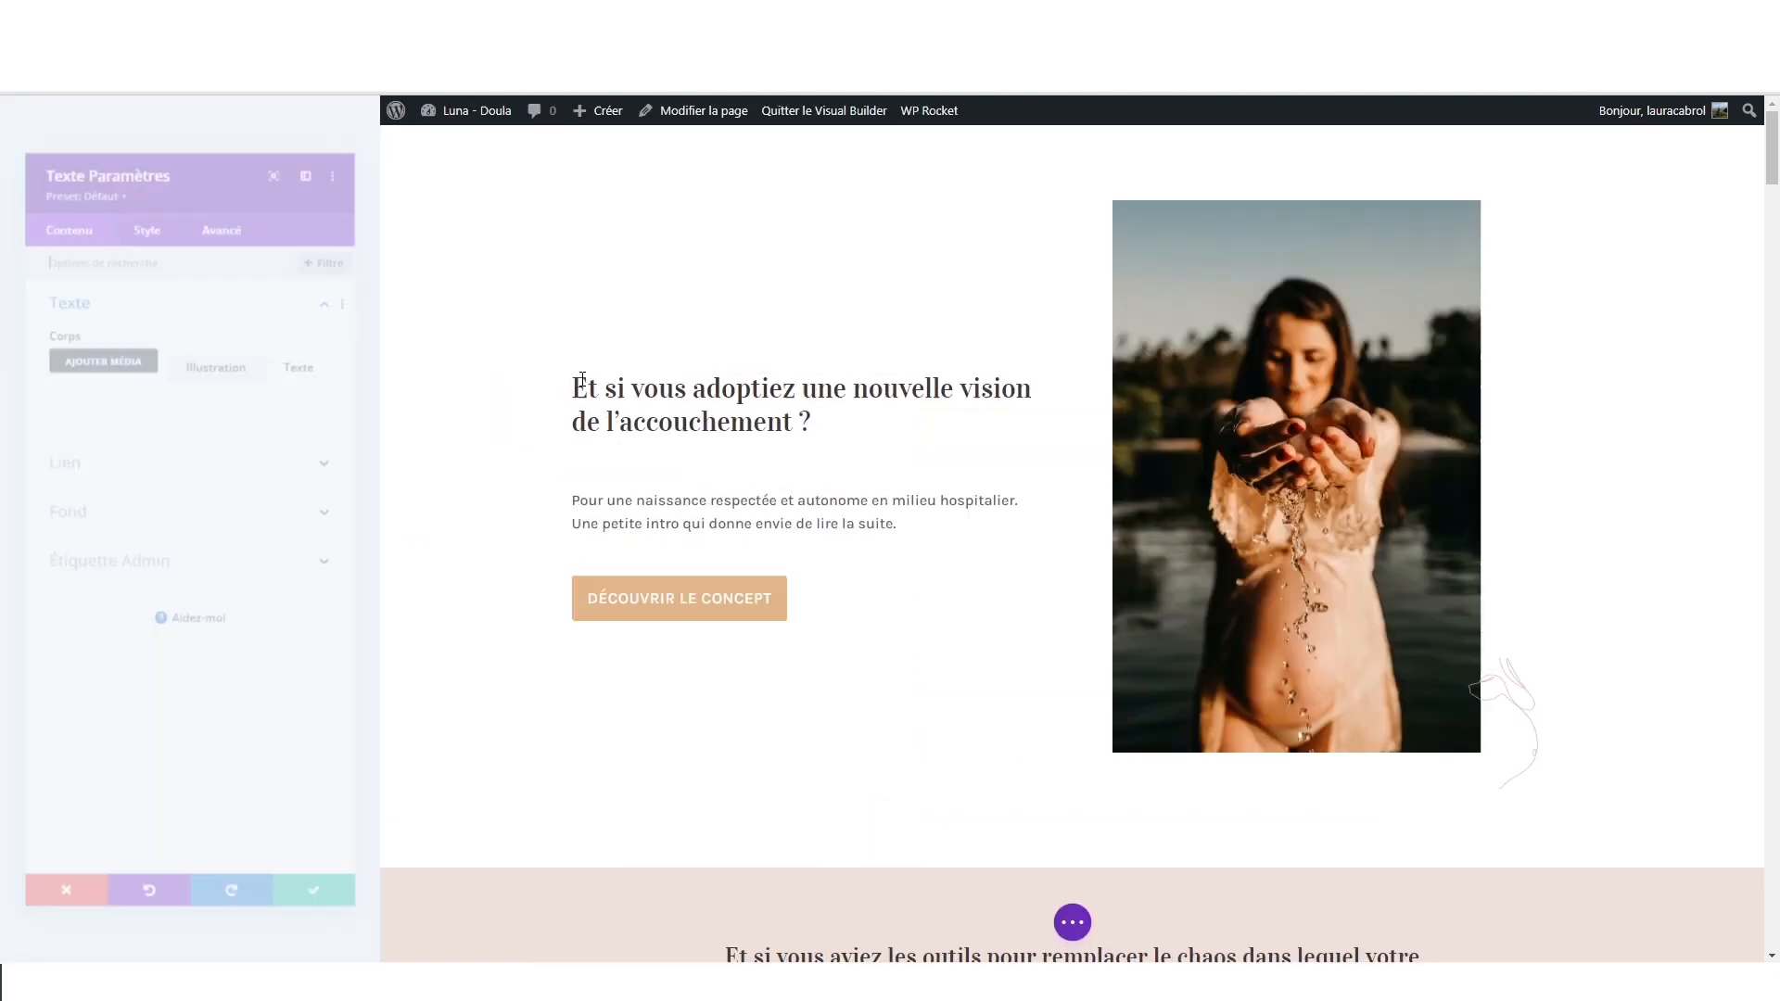
pyautogui.tripleClick(137, 621)
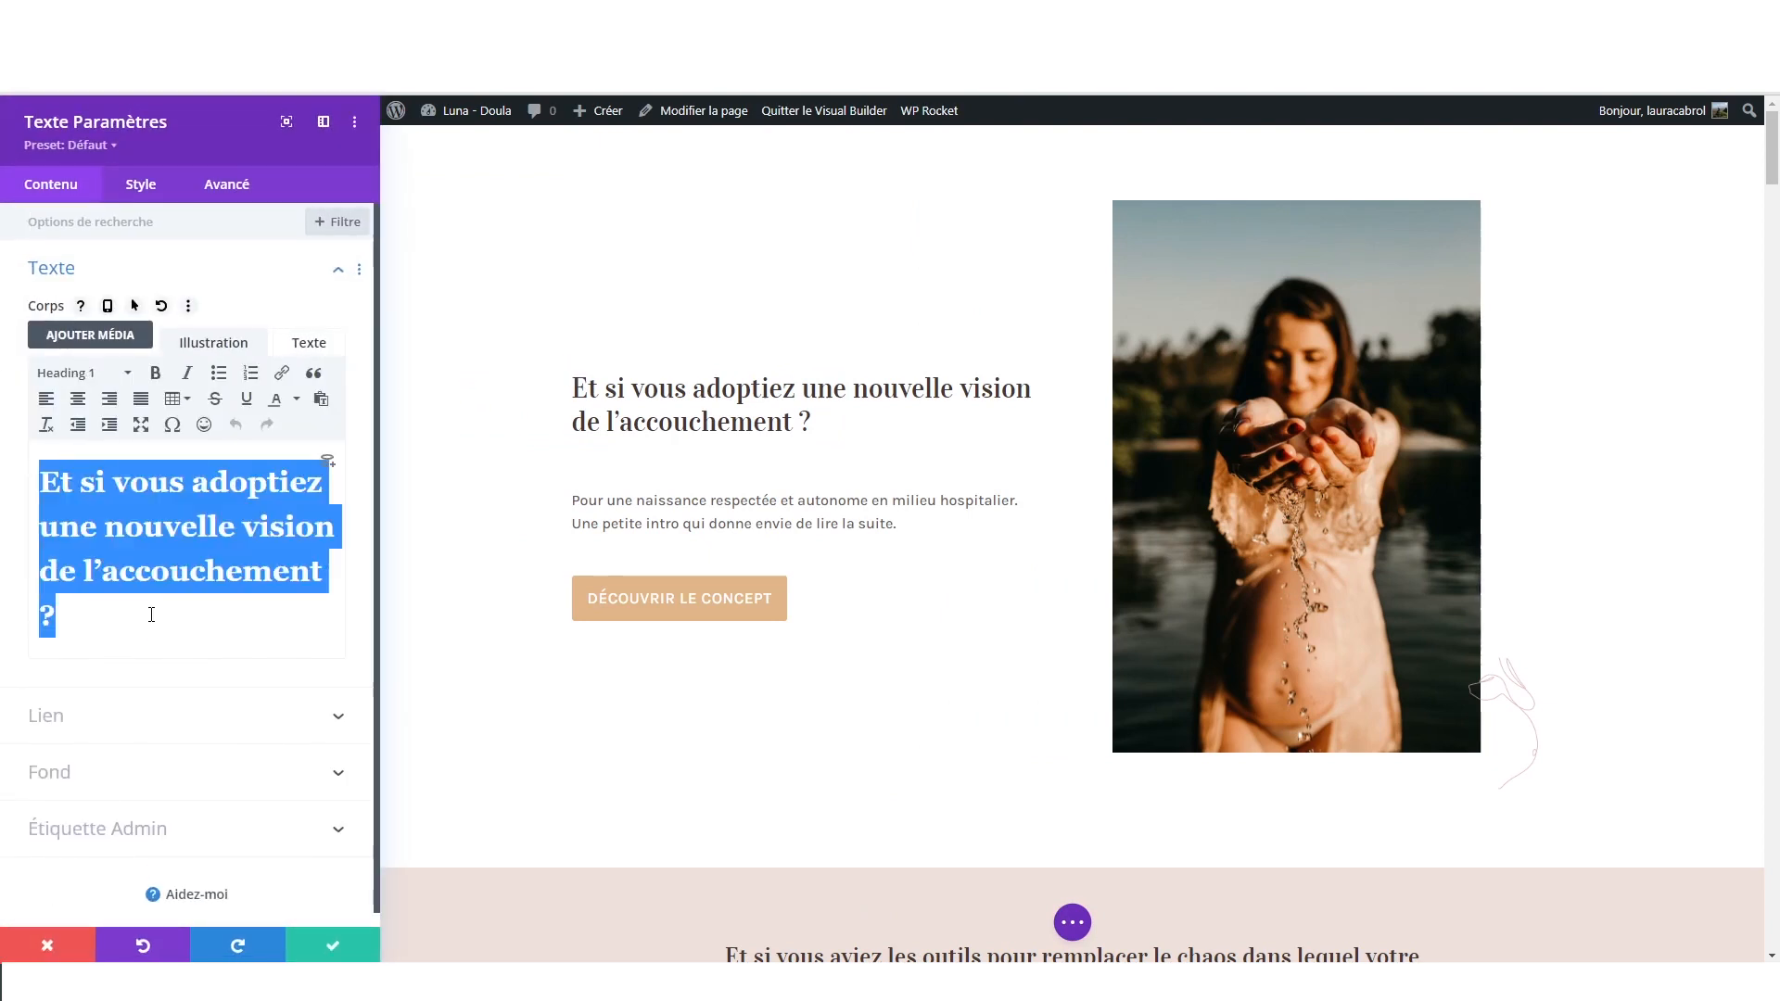
pyautogui.click(134, 620)
pyautogui.write('blah blah')
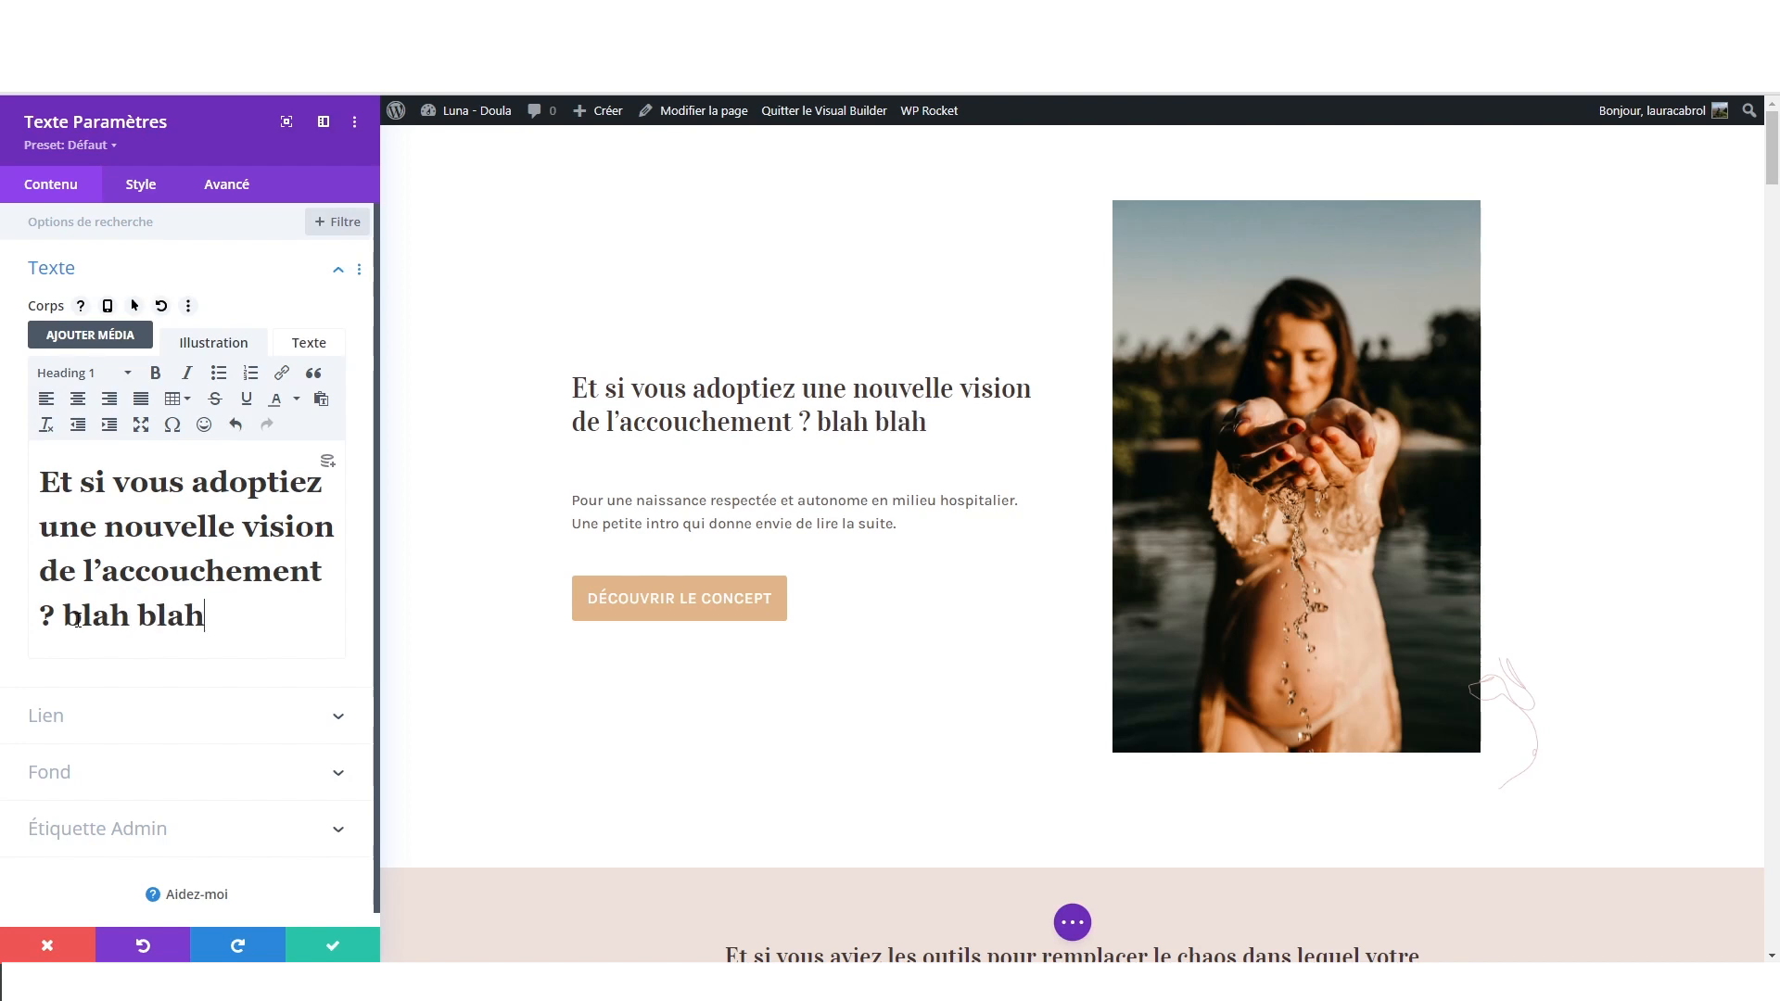
pyautogui.press('BackSpace')
pyautogui.press('BackSpace')
pyautogui.press('BackSpace')
pyautogui.press('BackSpace')
pyautogui.press('BackSpace')
pyautogui.press('BackSpace')
pyautogui.press('BackSpace')
pyautogui.press('BackSpace')
pyautogui.press('BackSpace')
pyautogui.press('BackSpace')
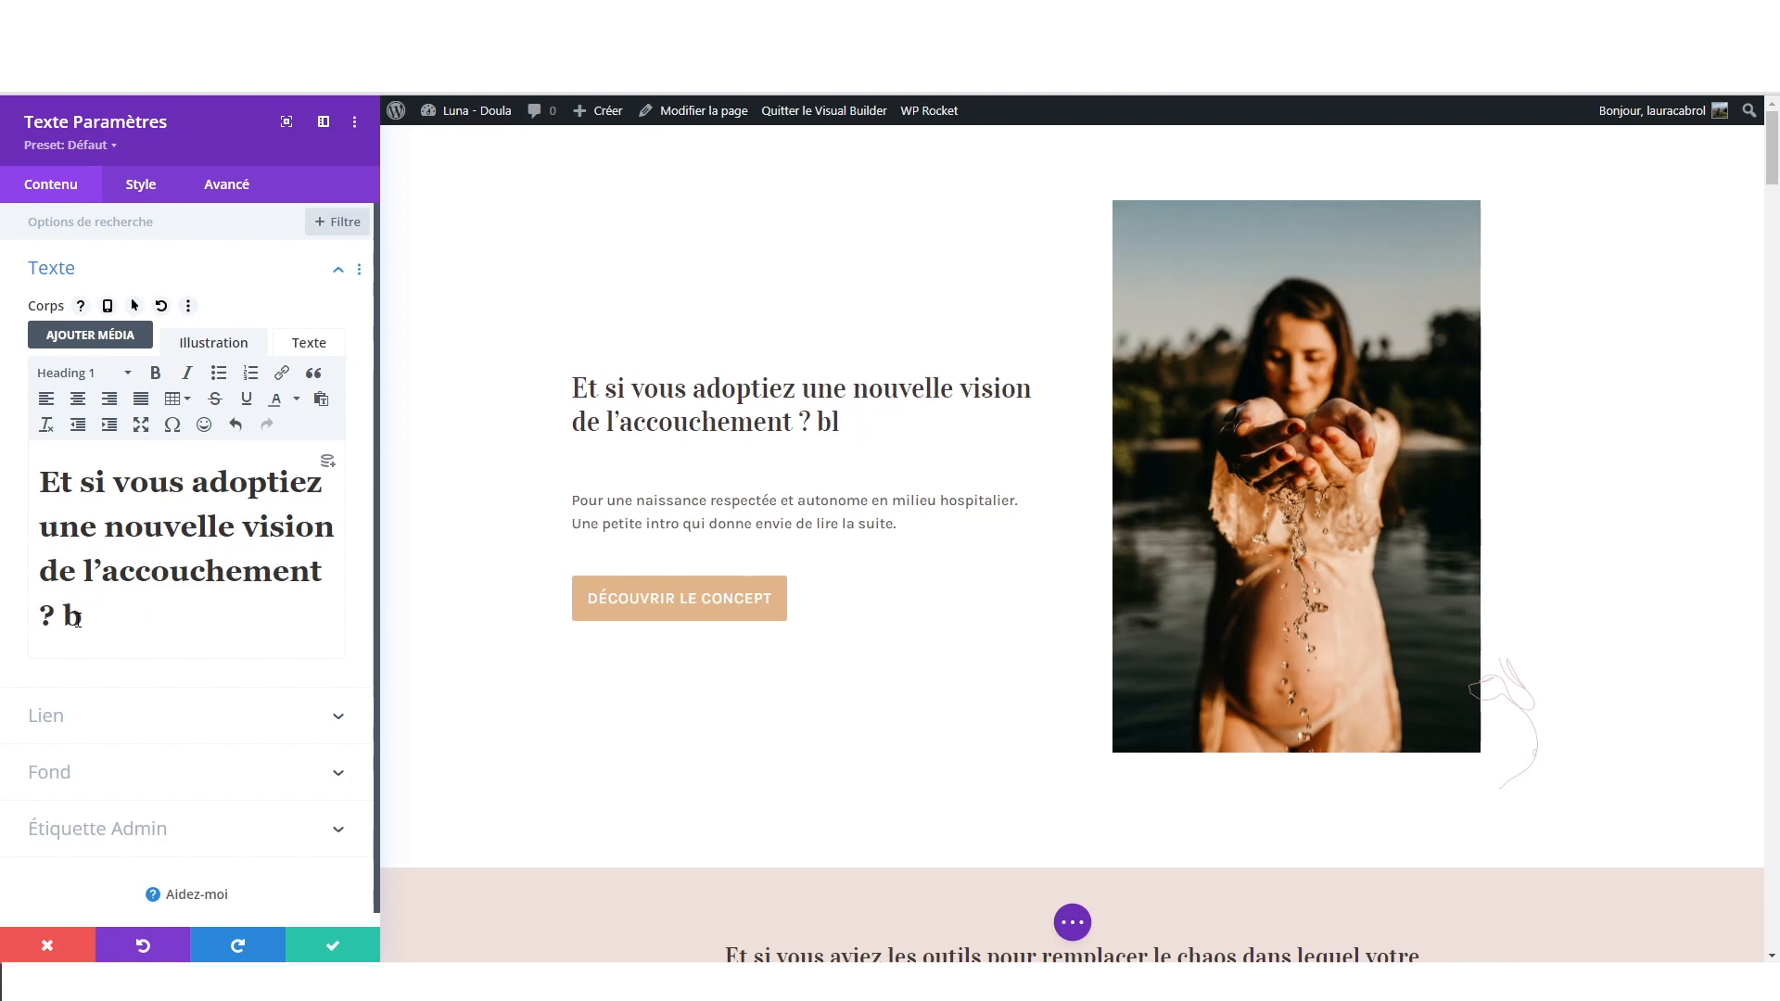
# - Try the all-uppercase style on the hero's H1 heading and switch it back off
pyautogui.click(158, 187)
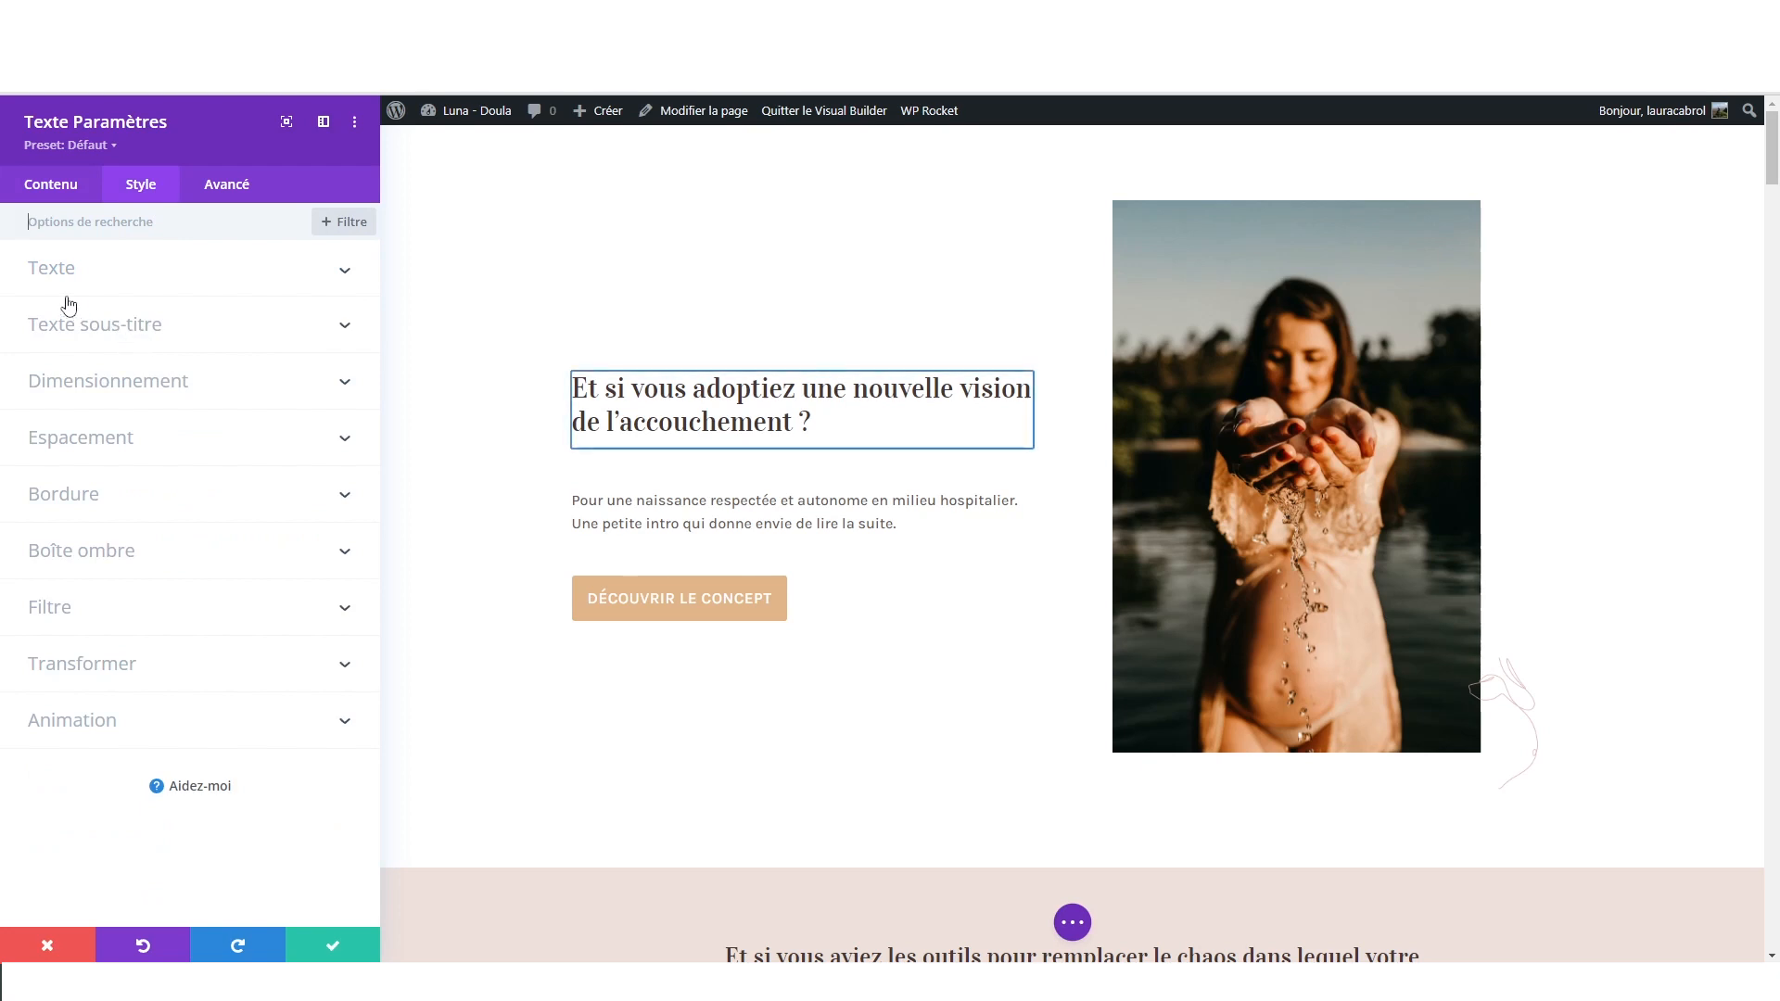
pyautogui.click(106, 327)
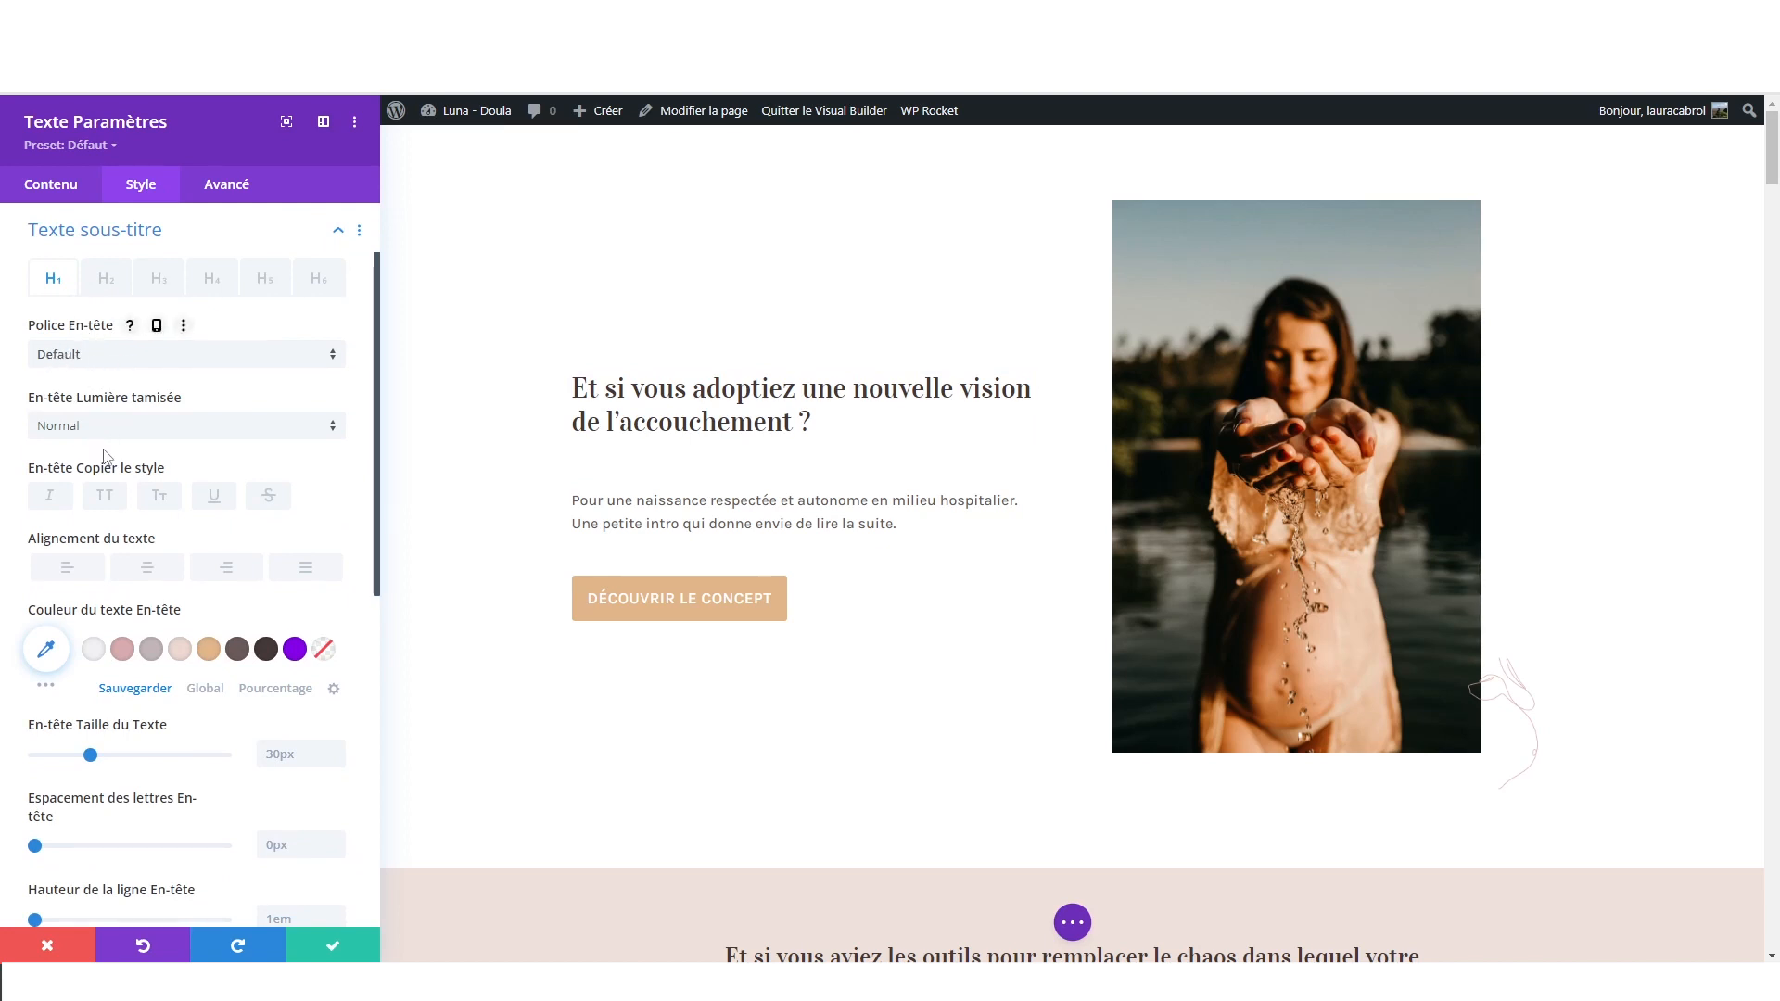
pyautogui.click(105, 496)
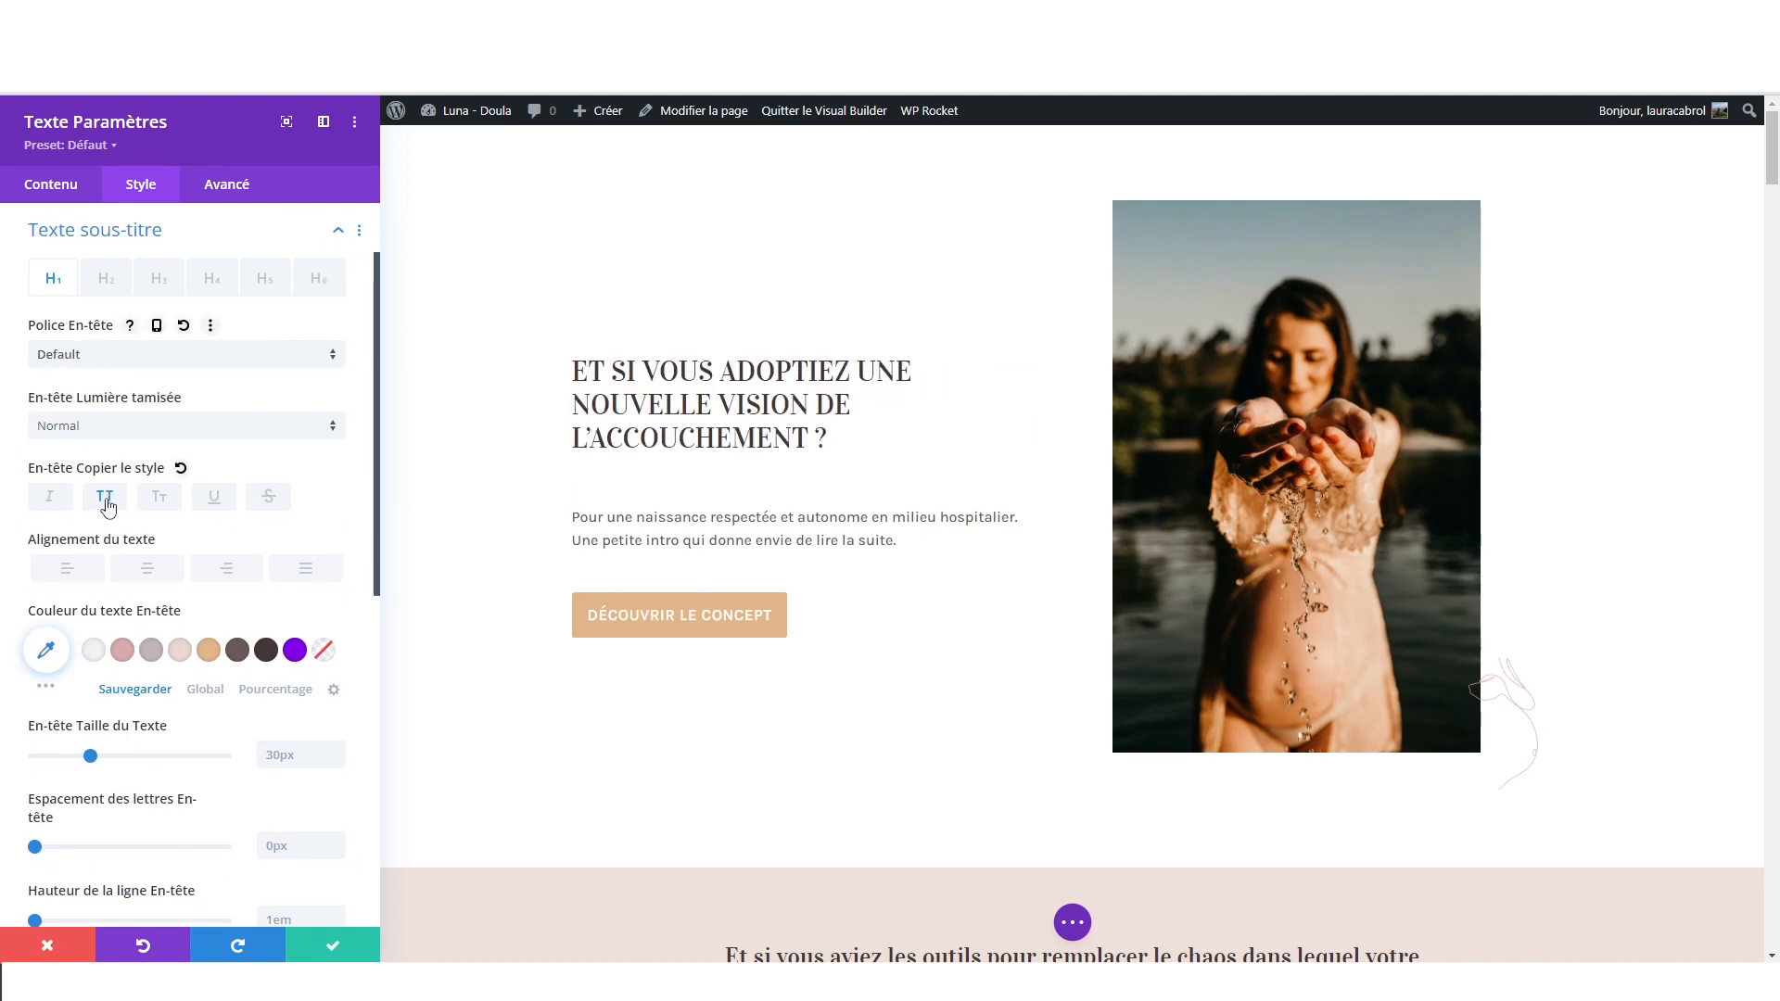
pyautogui.click(104, 496)
pyautogui.scroll(-2, 116, 510)
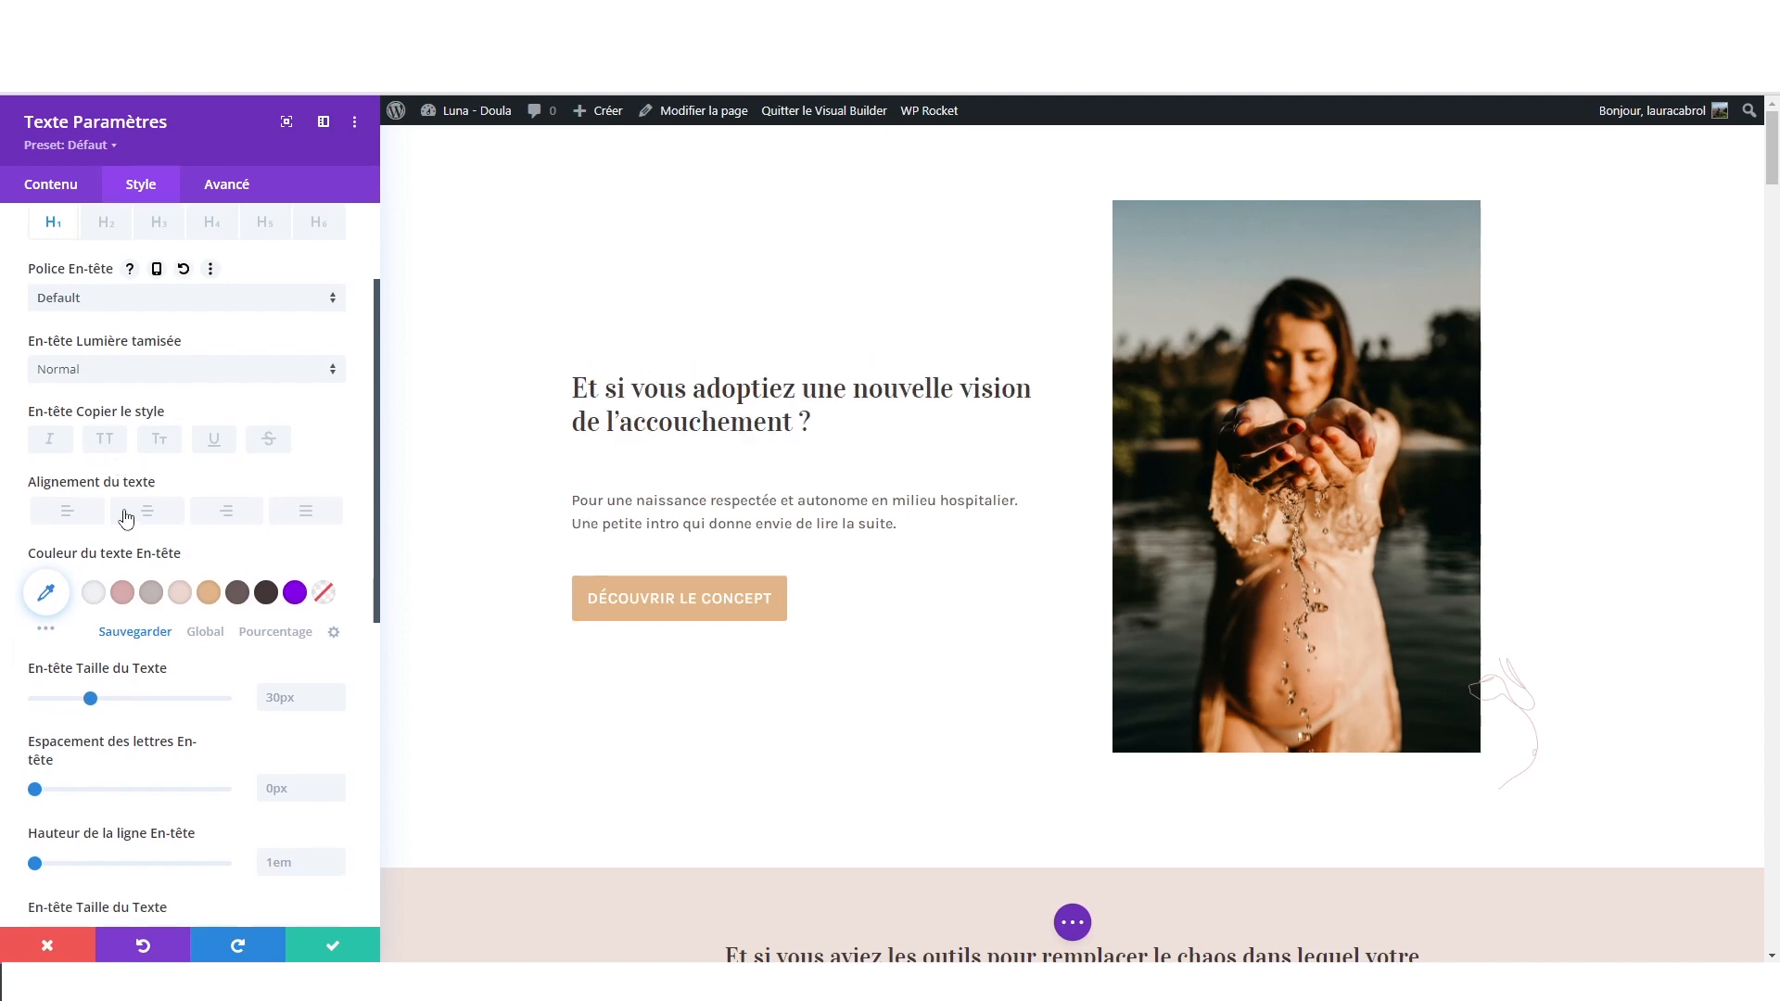
# - Try adjusting the hero heading's text size, letter spacing and line height and colouring it #e1b68a, and discard the changes
pyautogui.moveTo(90, 666); pyautogui.dragTo(92, 671)
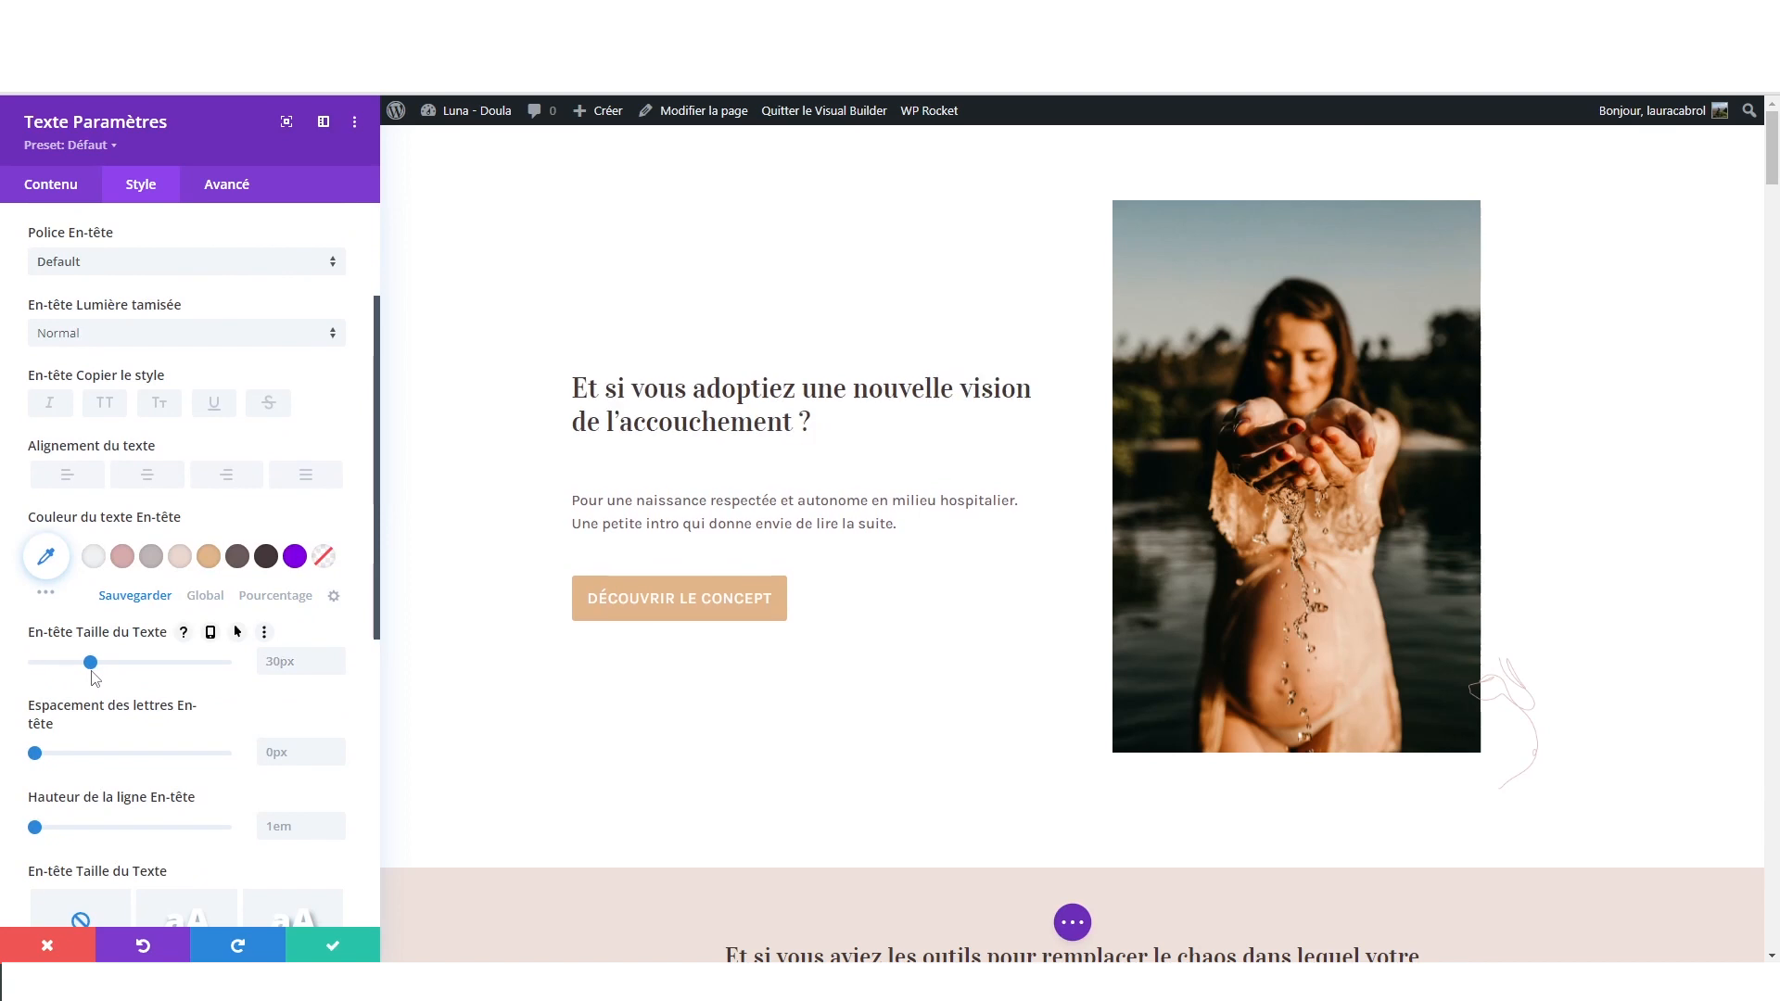
pyautogui.moveTo(35, 754); pyautogui.dragTo(34, 756)
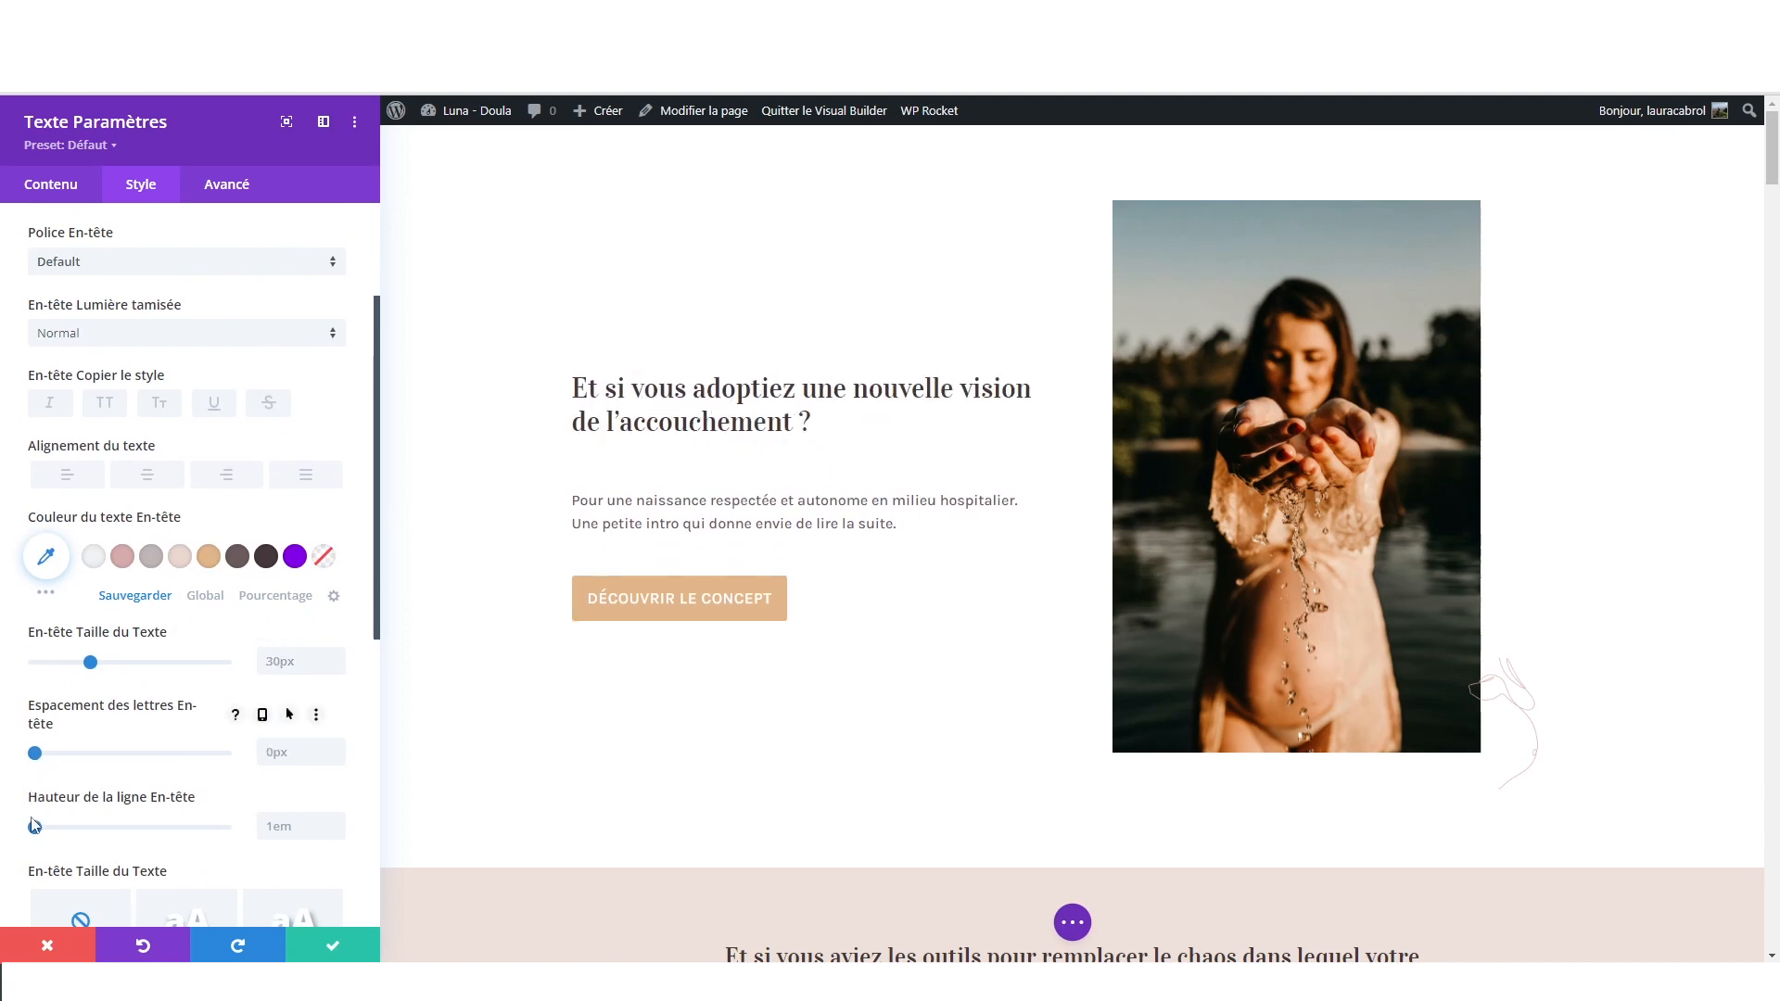
pyautogui.moveTo(36, 828)
pyautogui.mouseDown()
pyautogui.moveTo(57, 828)
pyautogui.moveTo(26, 834)
pyautogui.mouseUp()
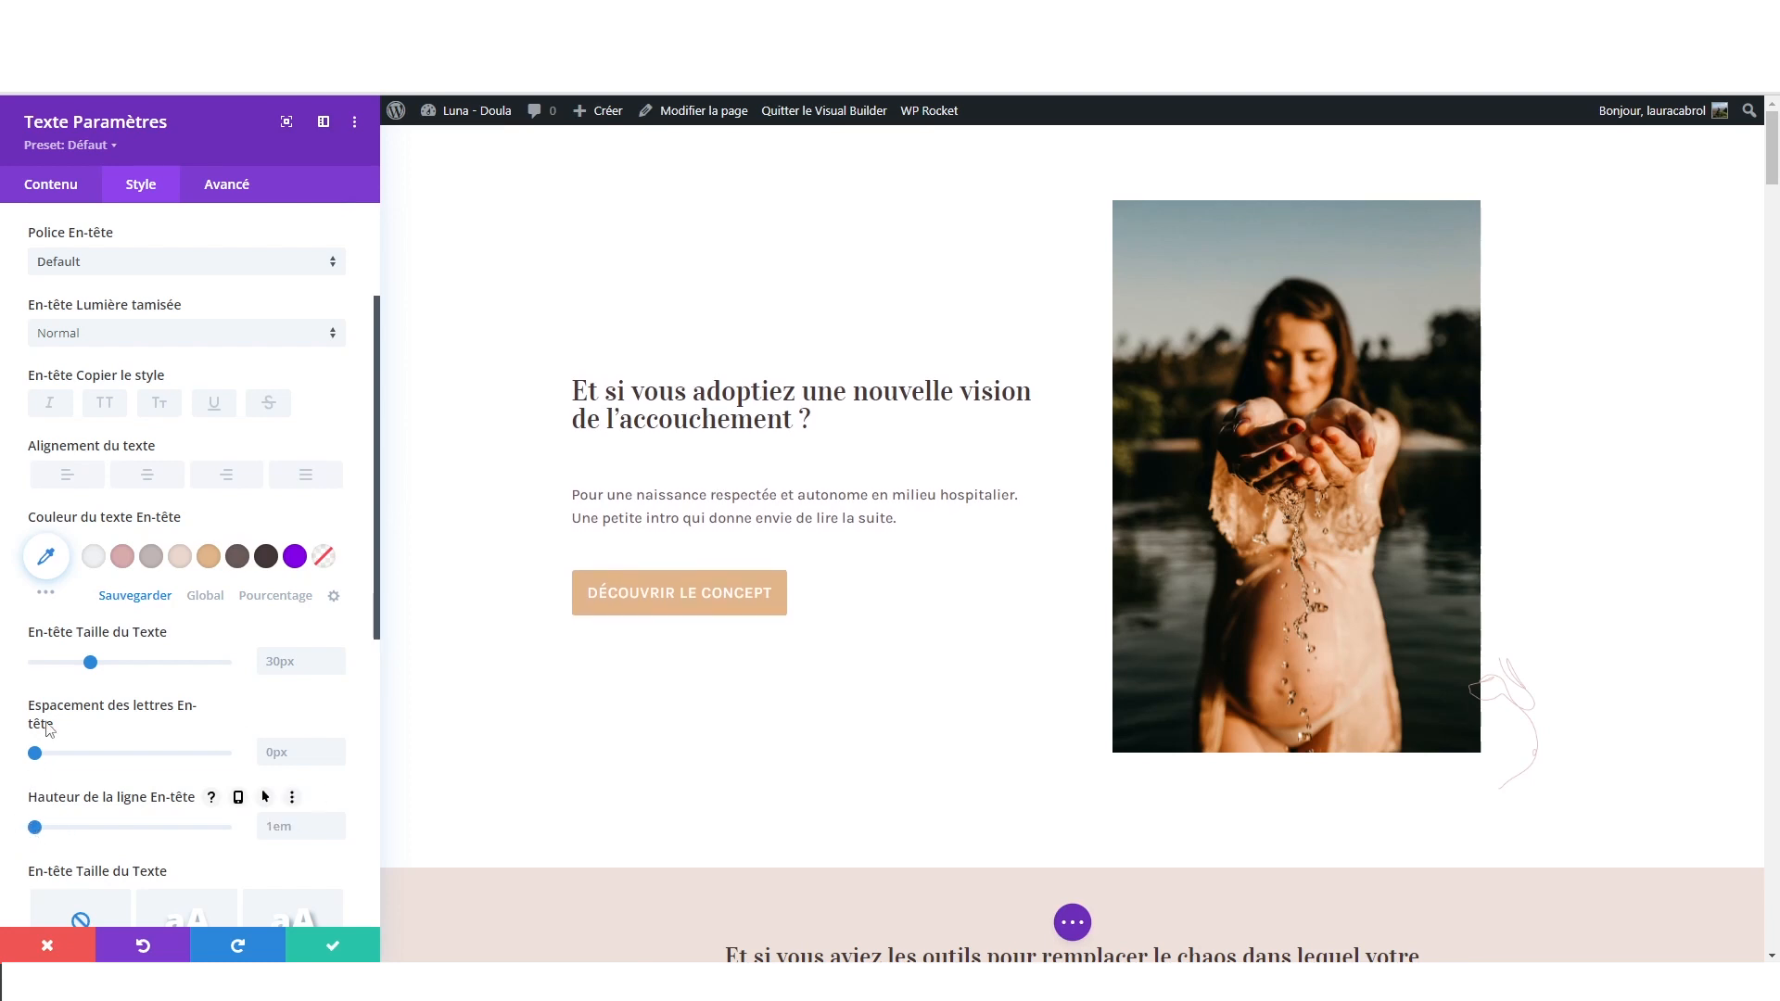
pyautogui.click(209, 557)
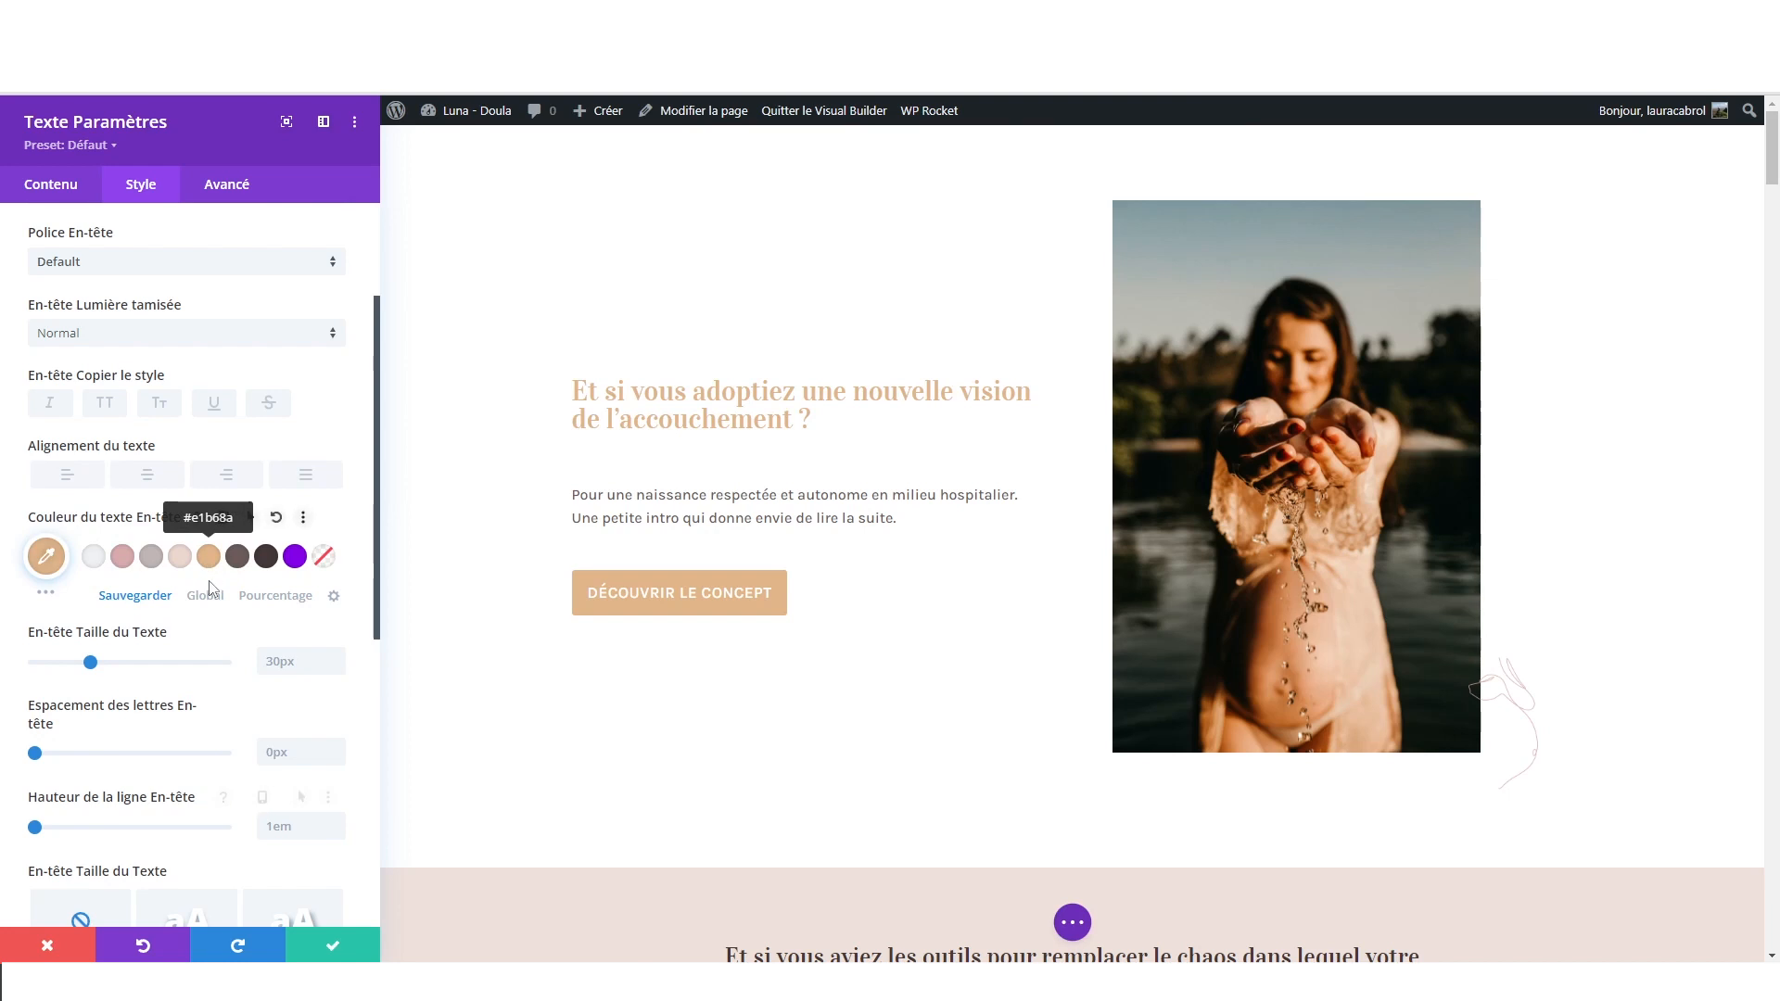
pyautogui.click(48, 945)
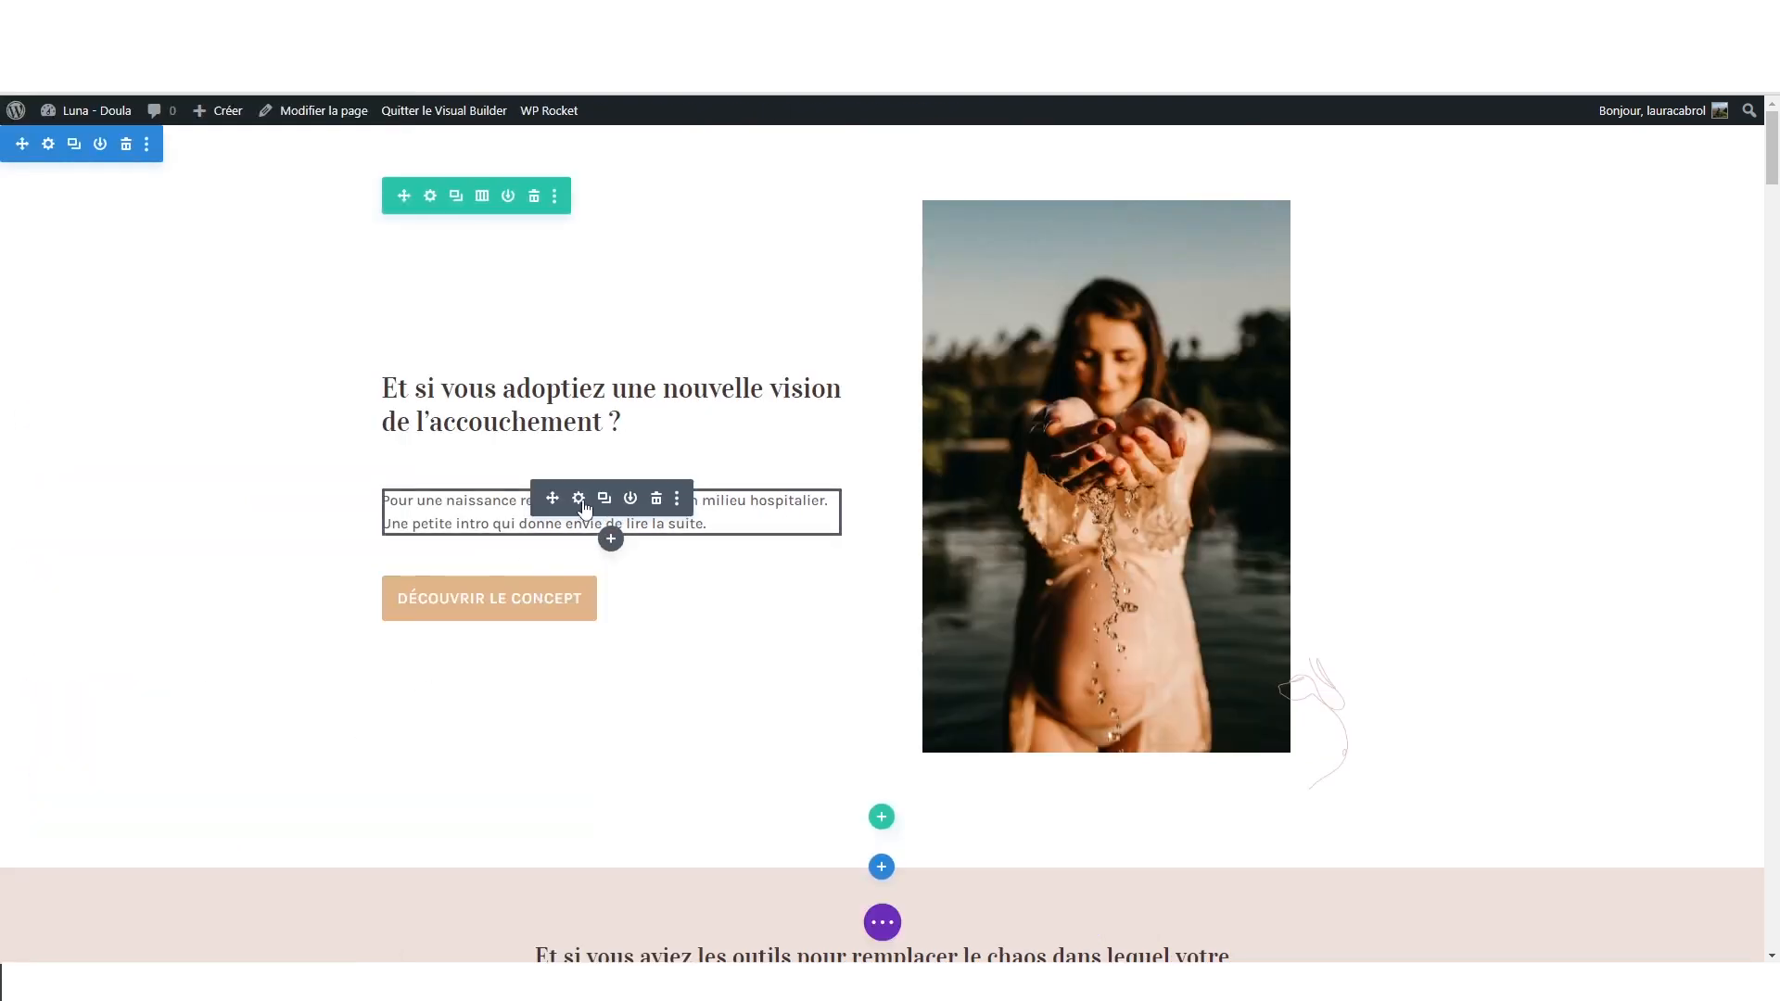
# - Try the Semi Gras and Ultra gras font weights on the hero's intro paragraph, and discard the changes
pyautogui.click(579, 500)
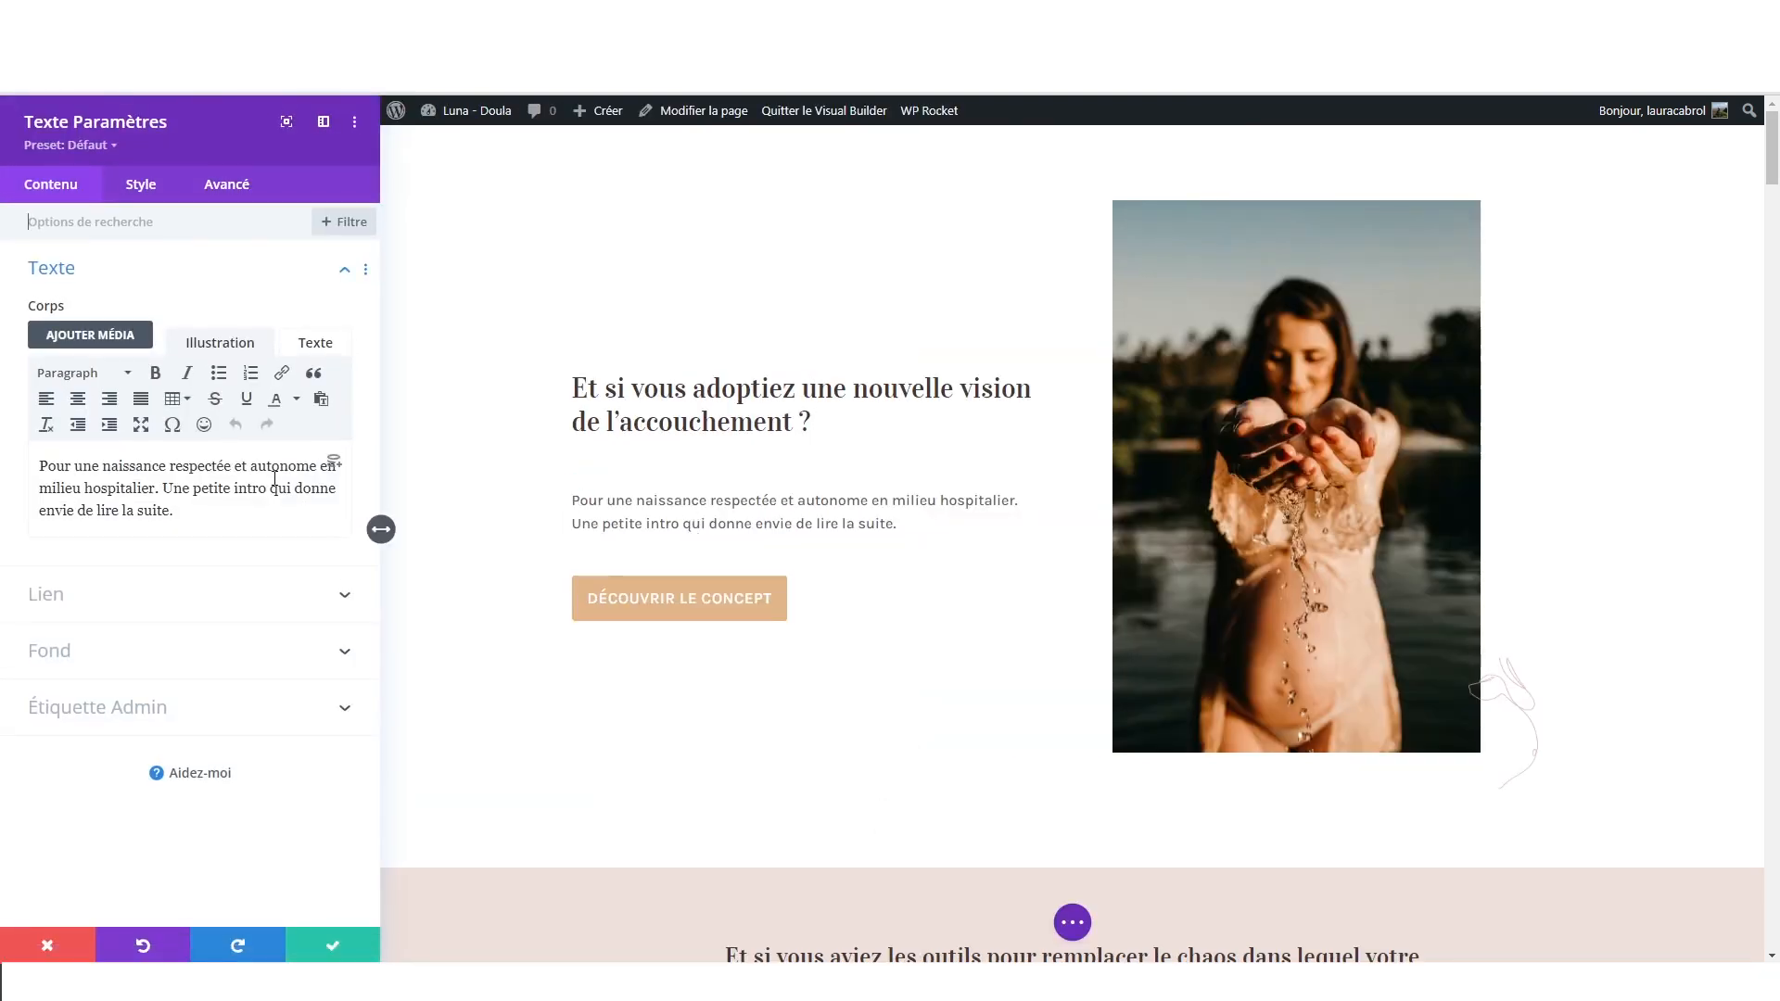
pyautogui.click(144, 185)
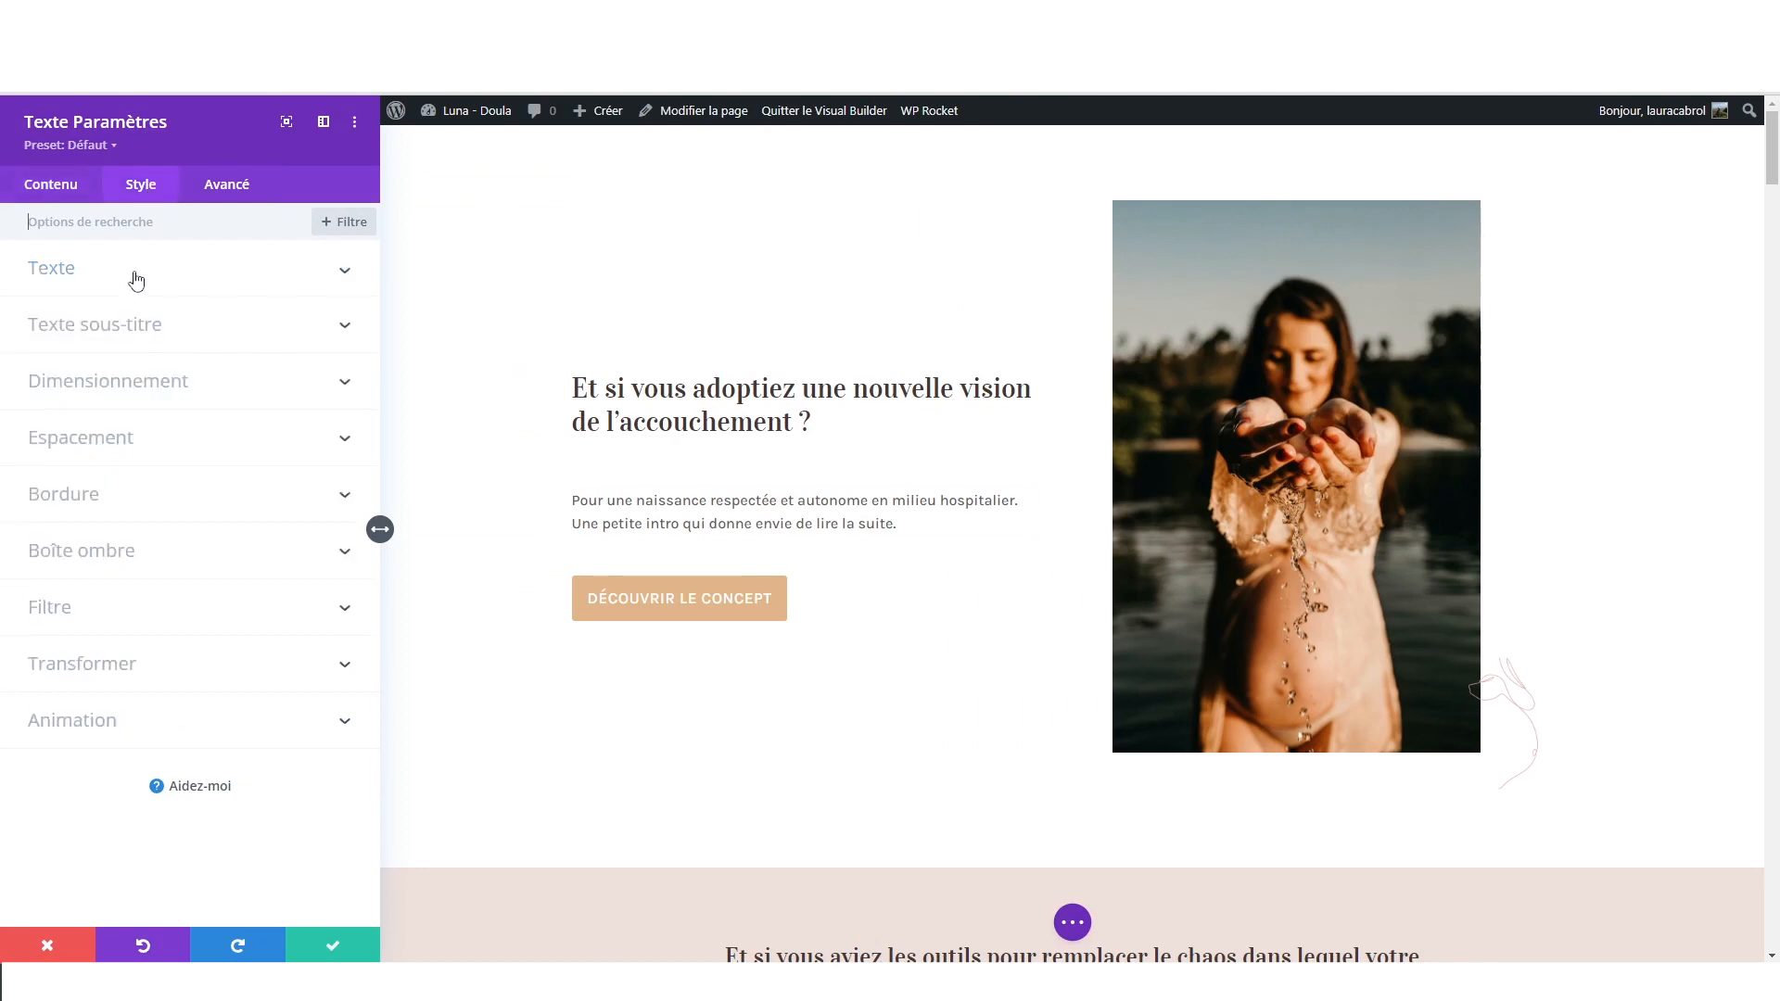
pyautogui.click(76, 269)
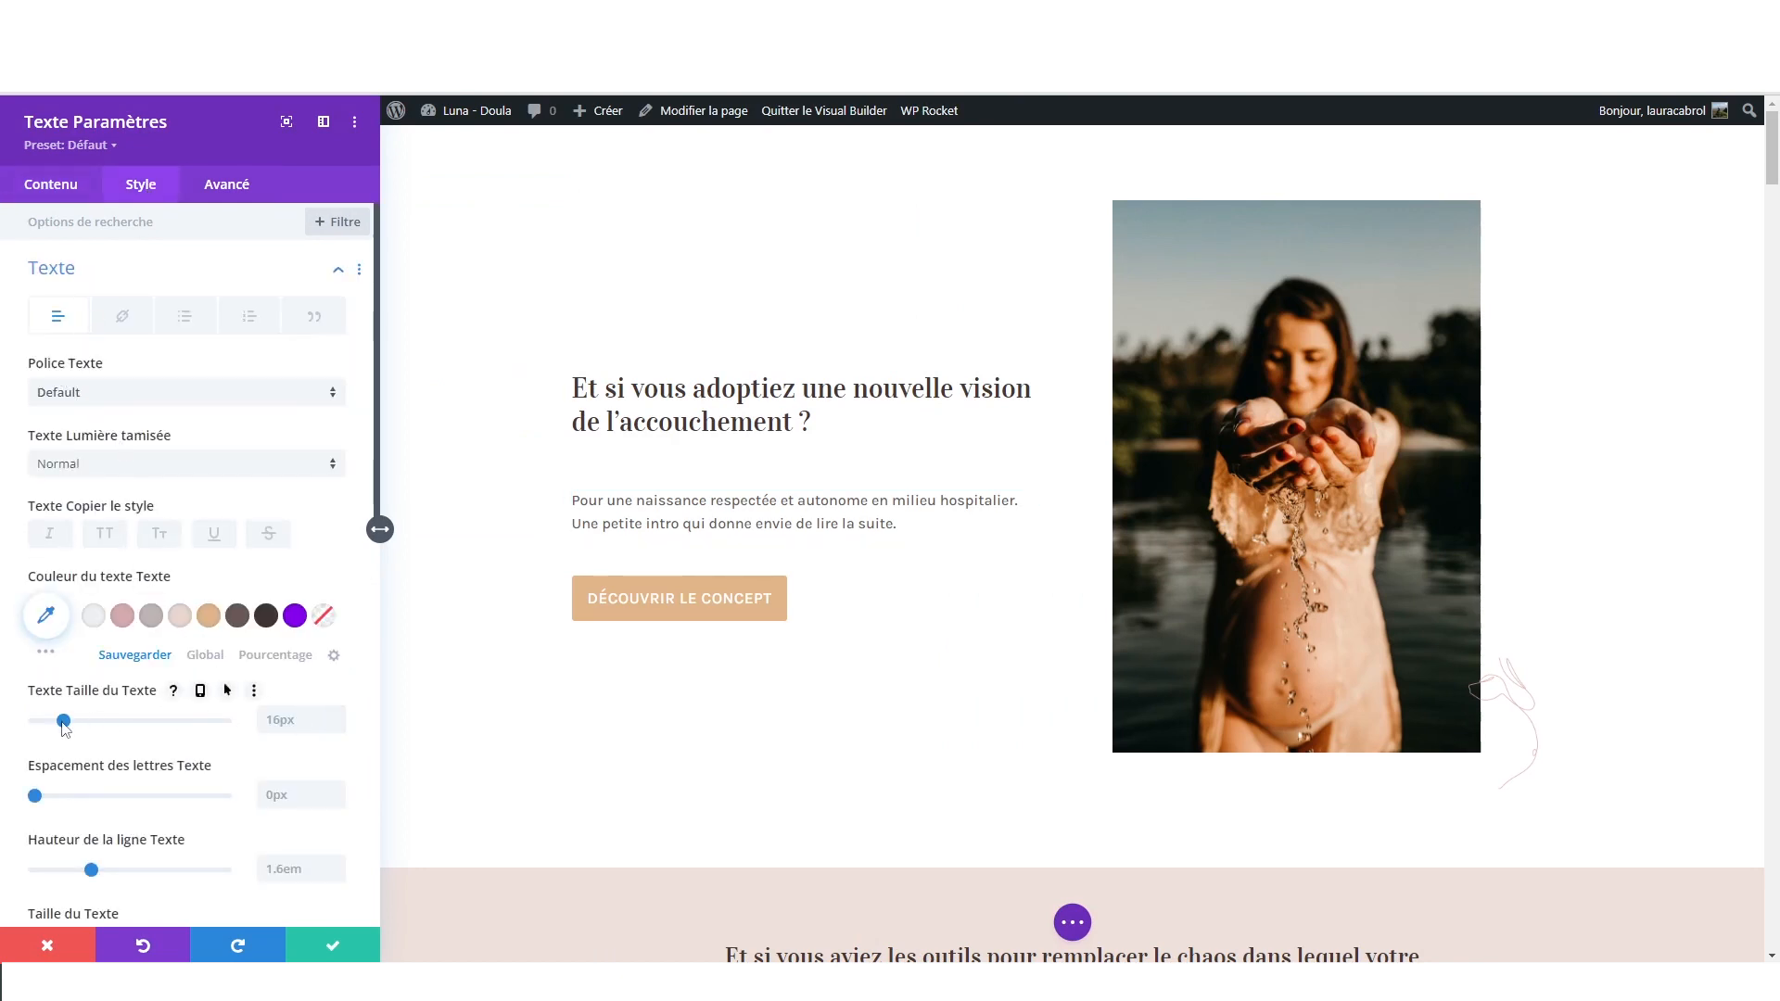
pyautogui.click(79, 473)
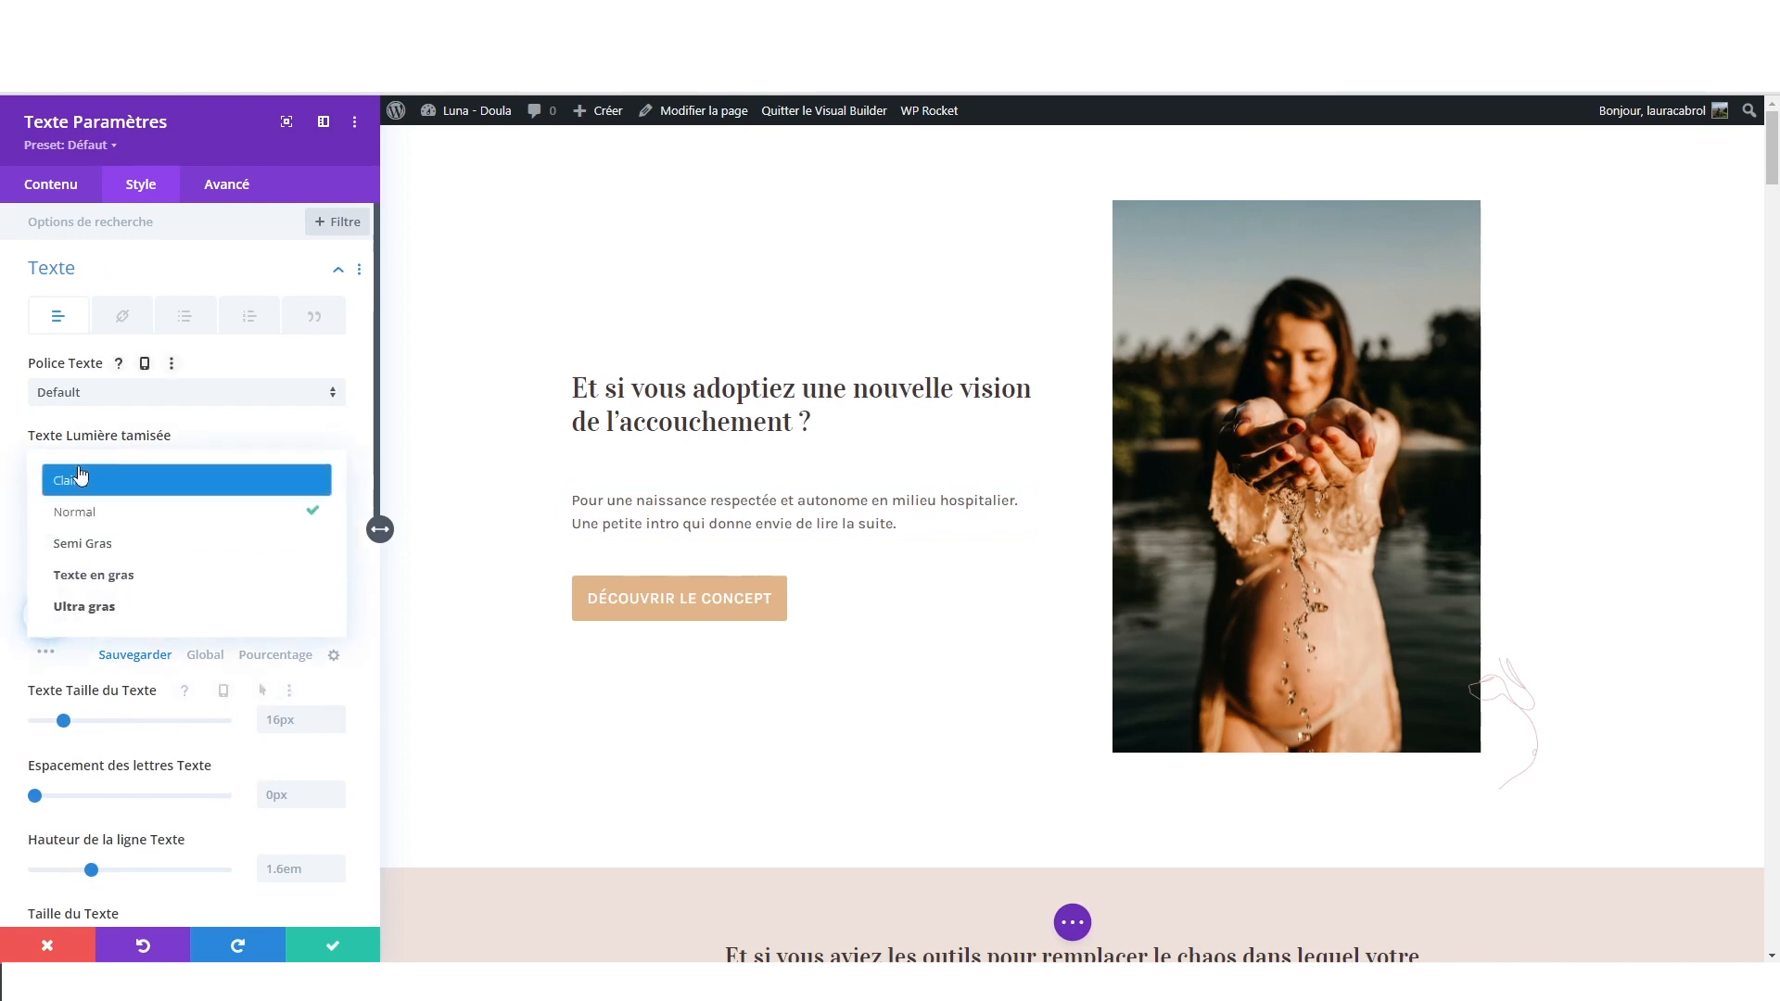
pyautogui.click(120, 554)
pyautogui.click(92, 468)
pyautogui.click(112, 608)
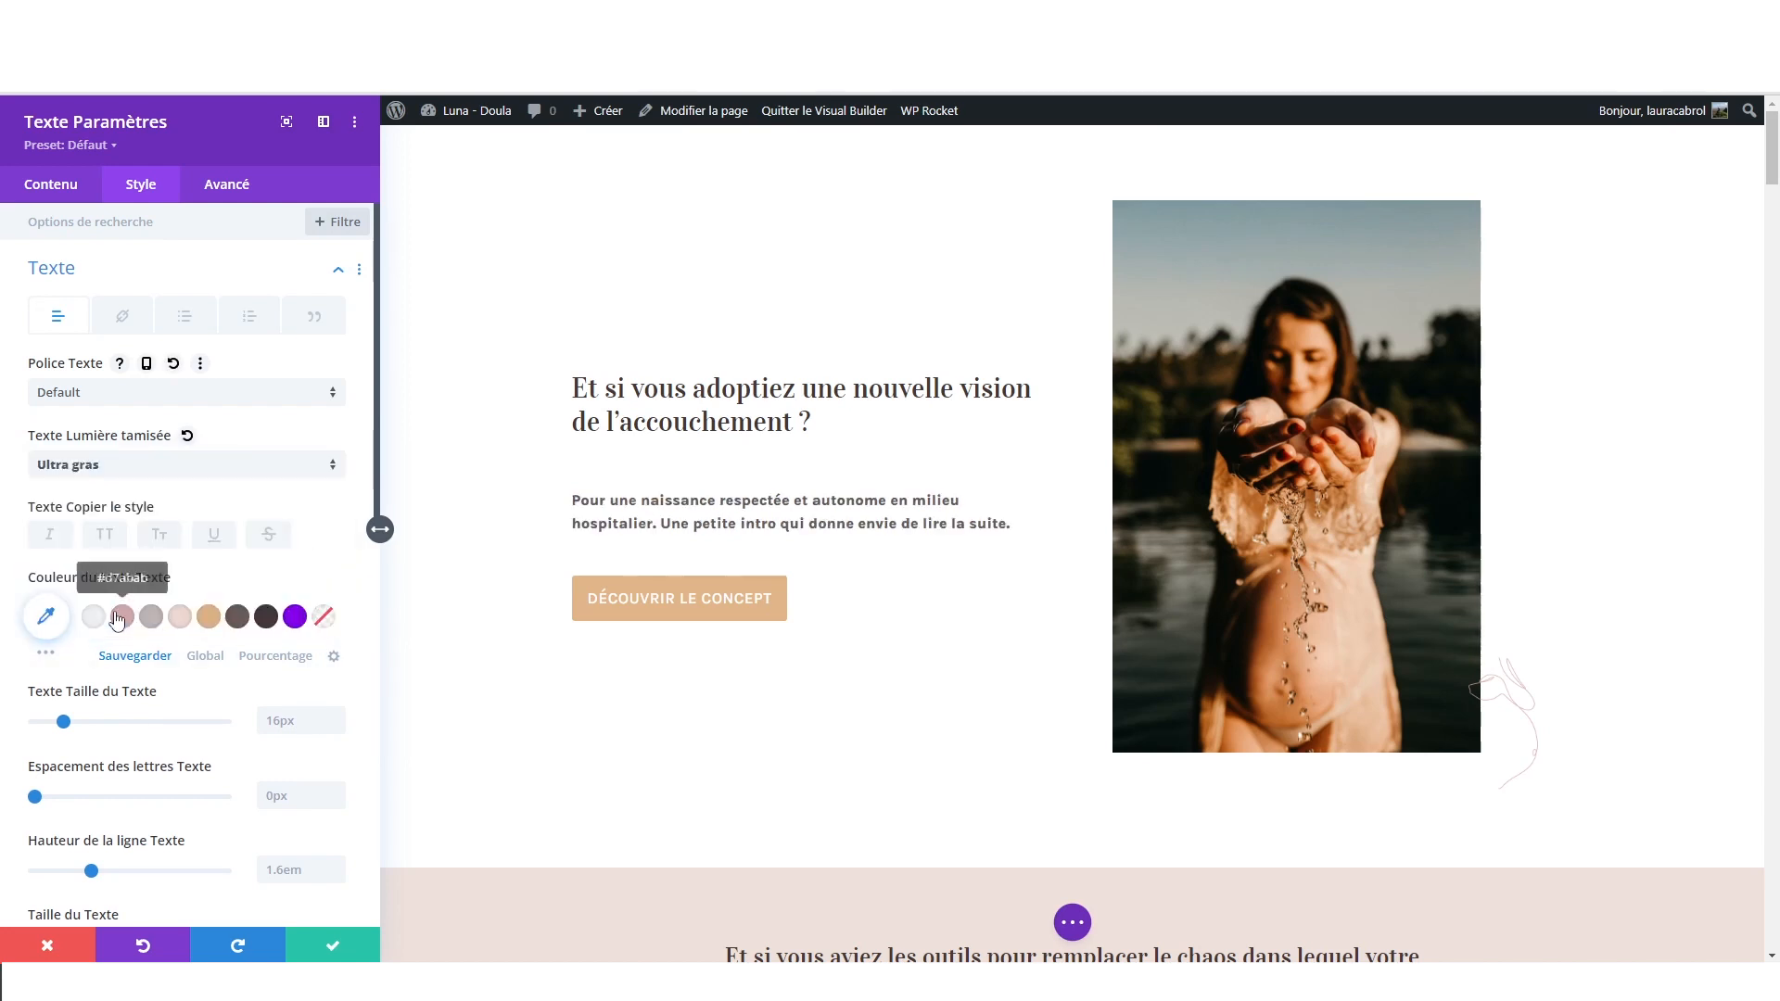
pyautogui.click(47, 945)
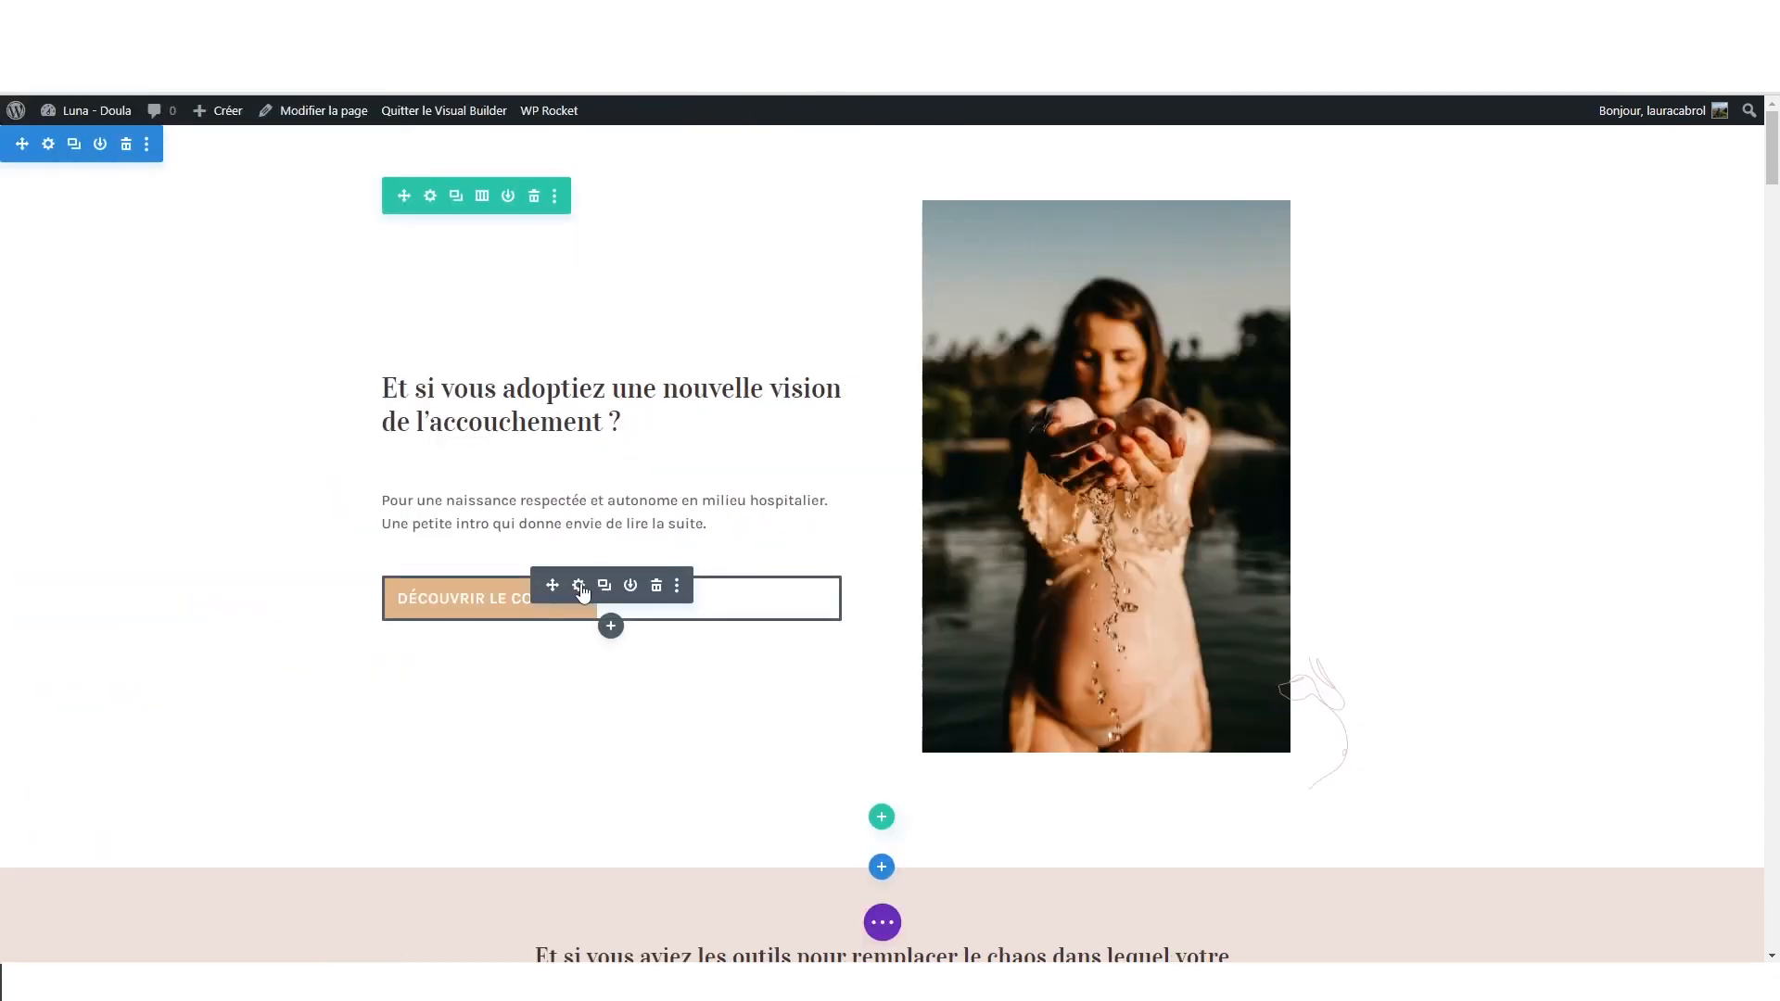
# - Set the link target of the "Découvrir le concept" button to "Dans le même onglet"
pyautogui.click(579, 586)
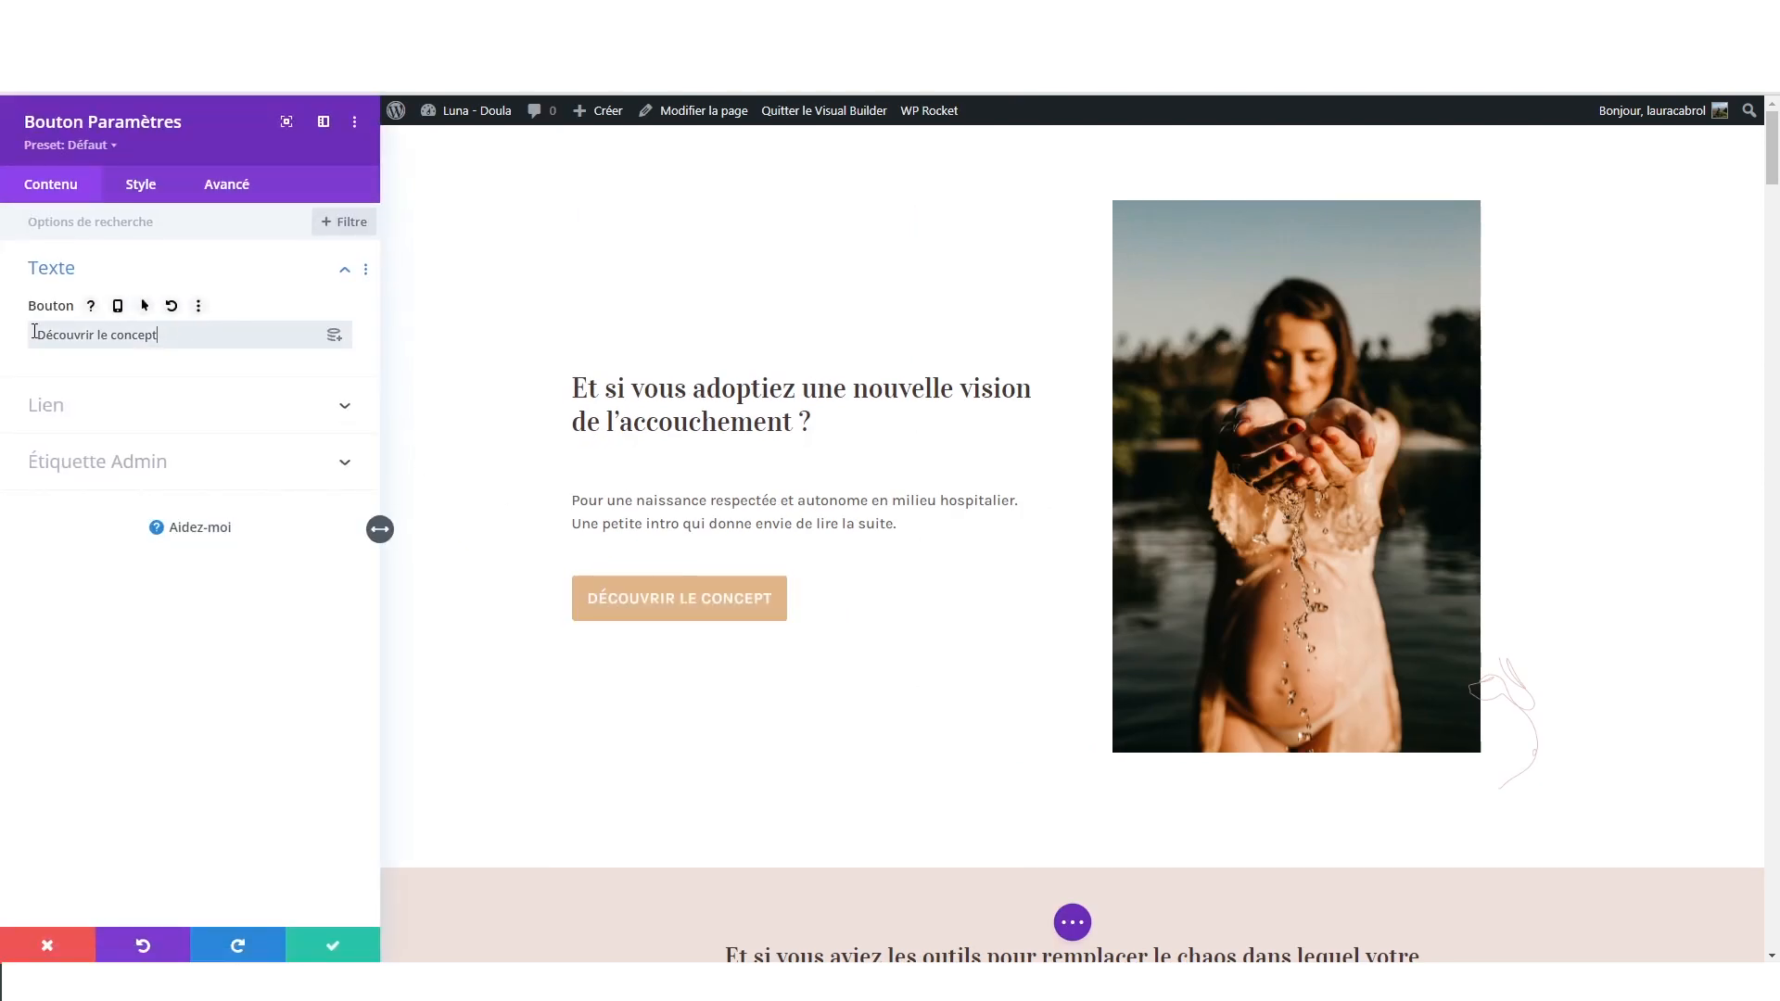
pyautogui.moveTo(190, 335); pyautogui.dragTo(35, 335)
pyautogui.click(178, 344)
pyautogui.click(62, 408)
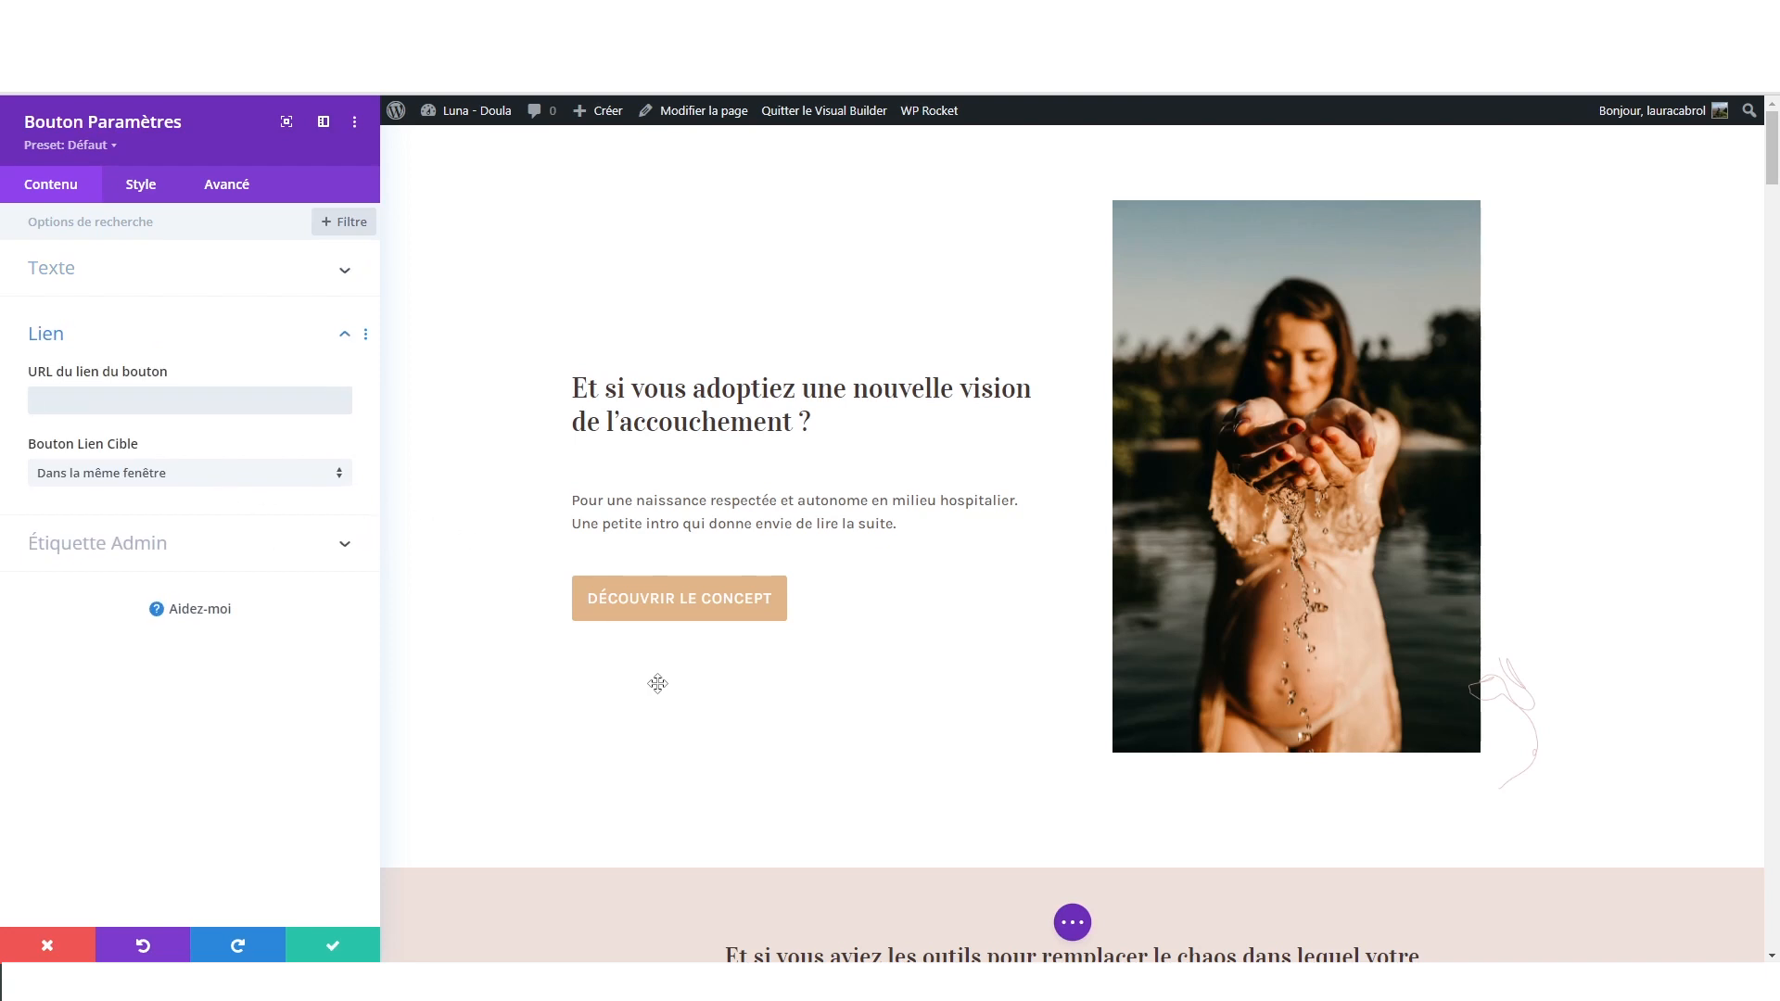
pyautogui.click(119, 473)
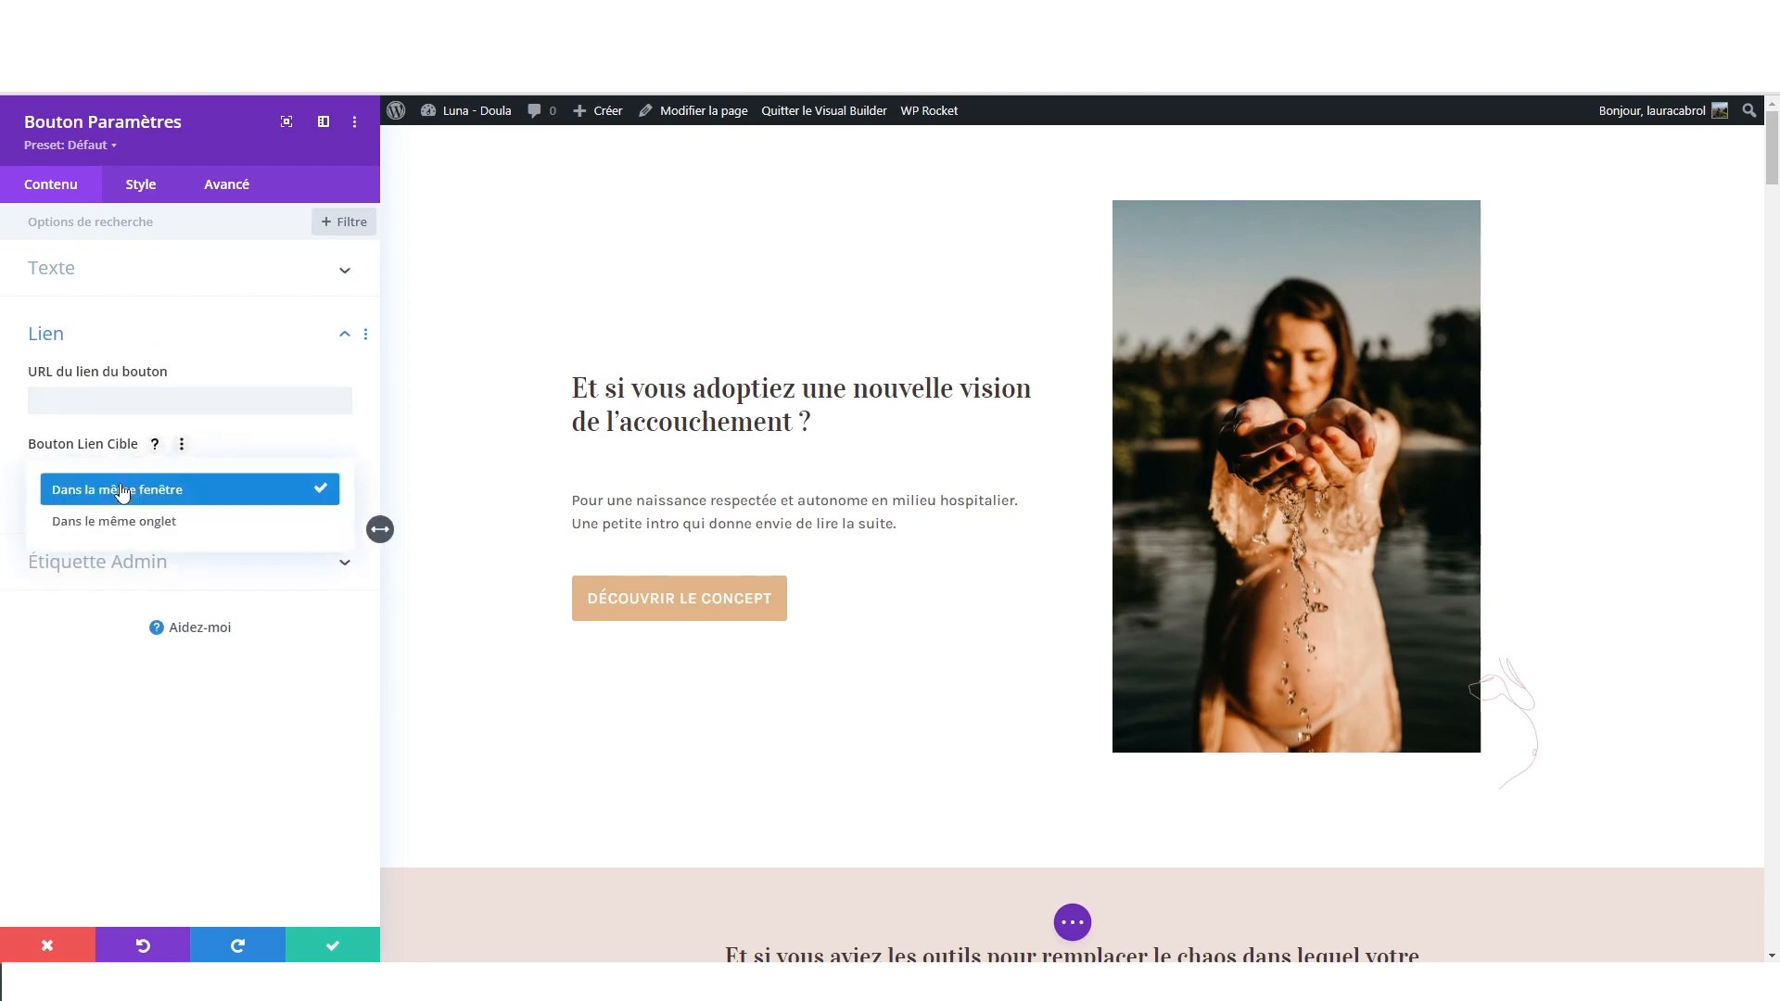
pyautogui.click(167, 525)
# - Set the "Découvrir le concept" button's hover text colour to #d7abab and its hover background to the tan palette colour
pyautogui.click(140, 183)
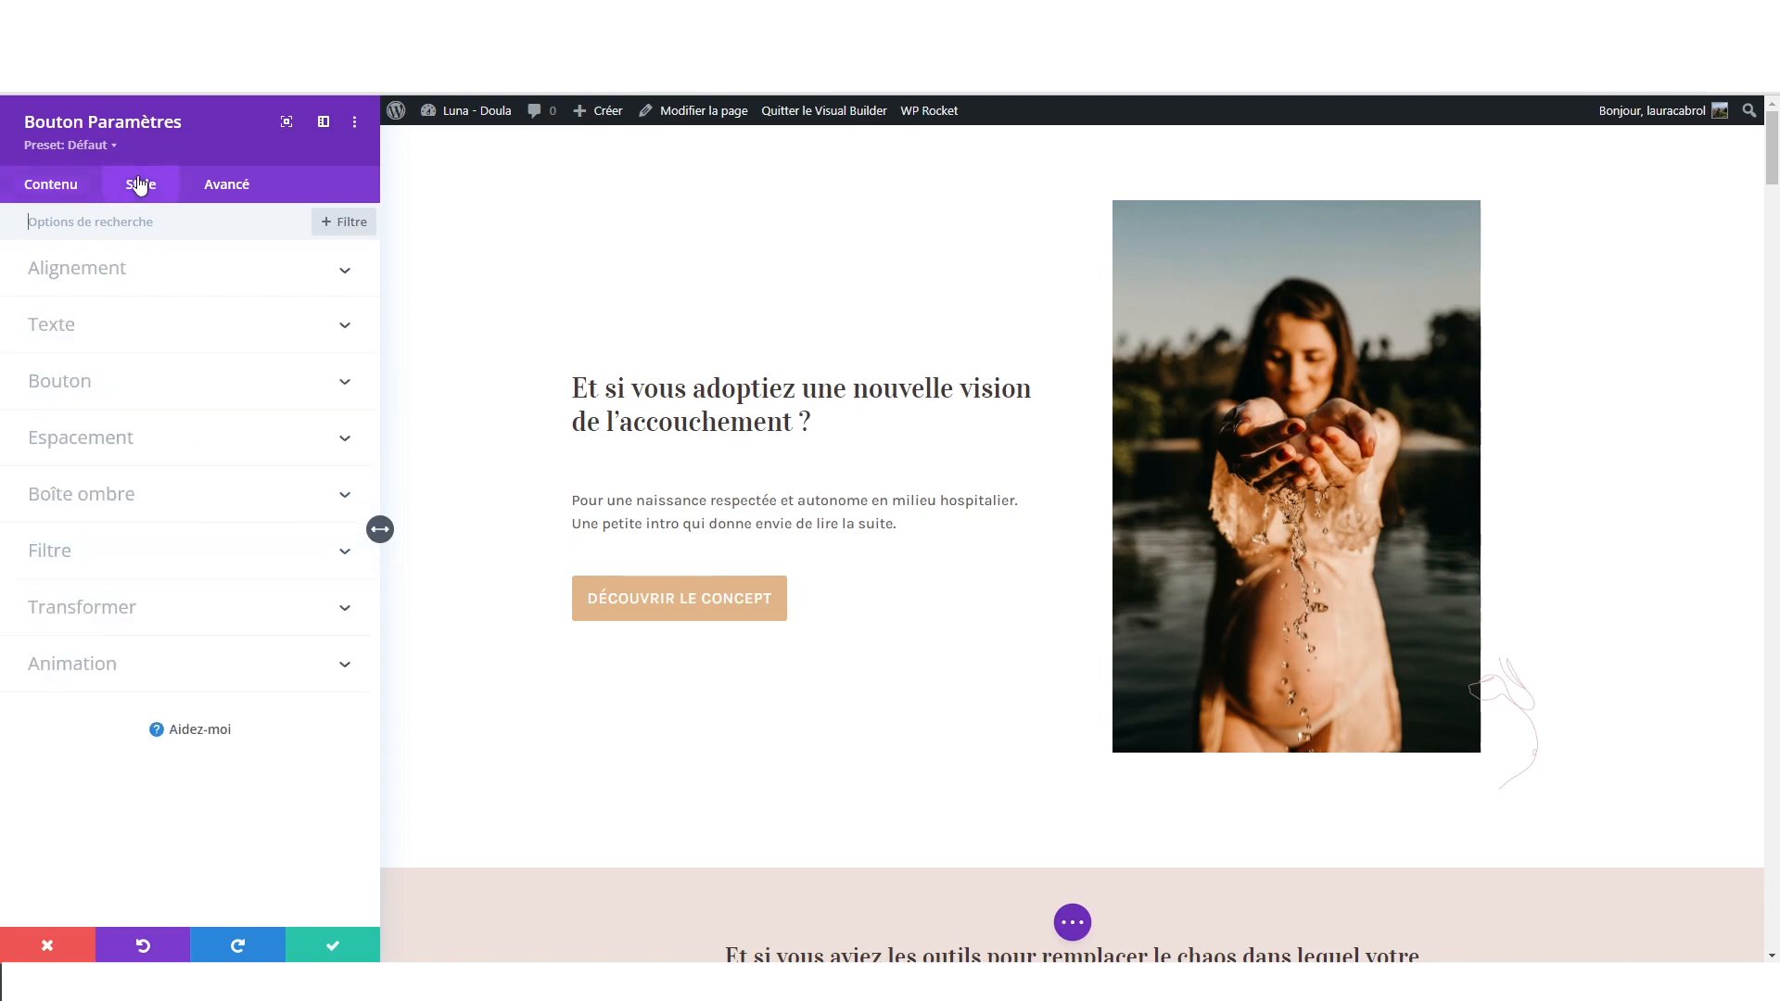
pyautogui.click(87, 397)
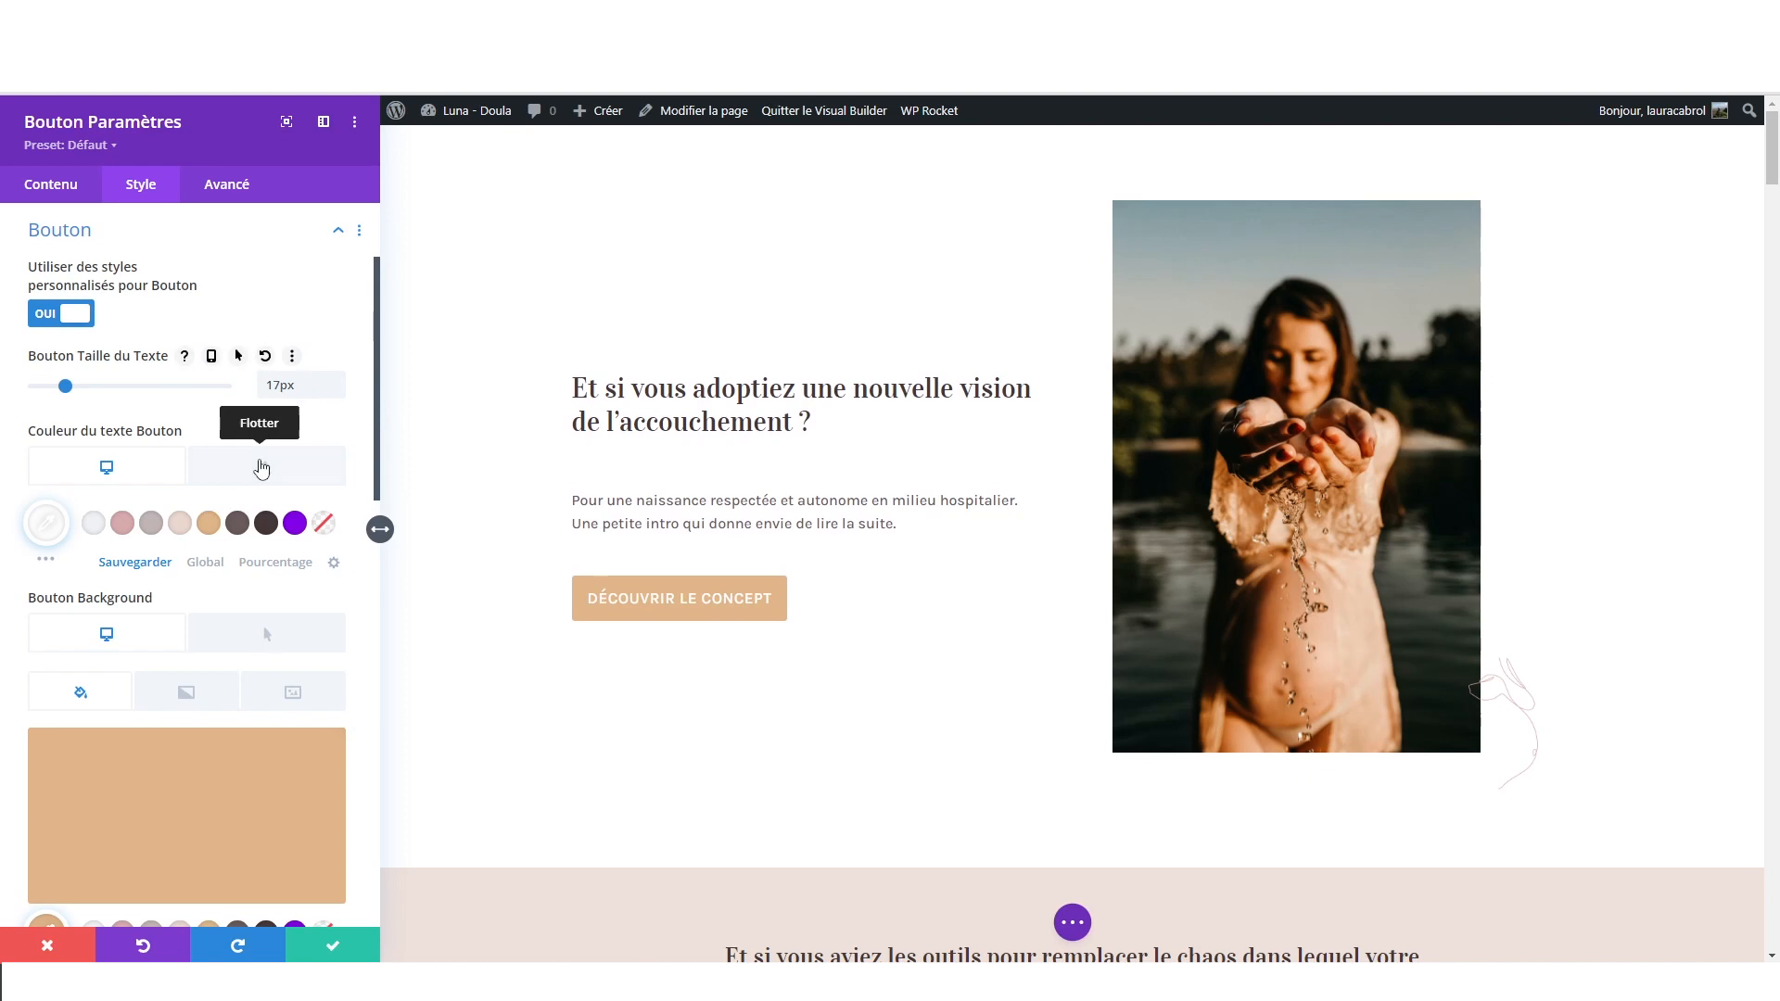
pyautogui.scroll(-1, 250, 436)
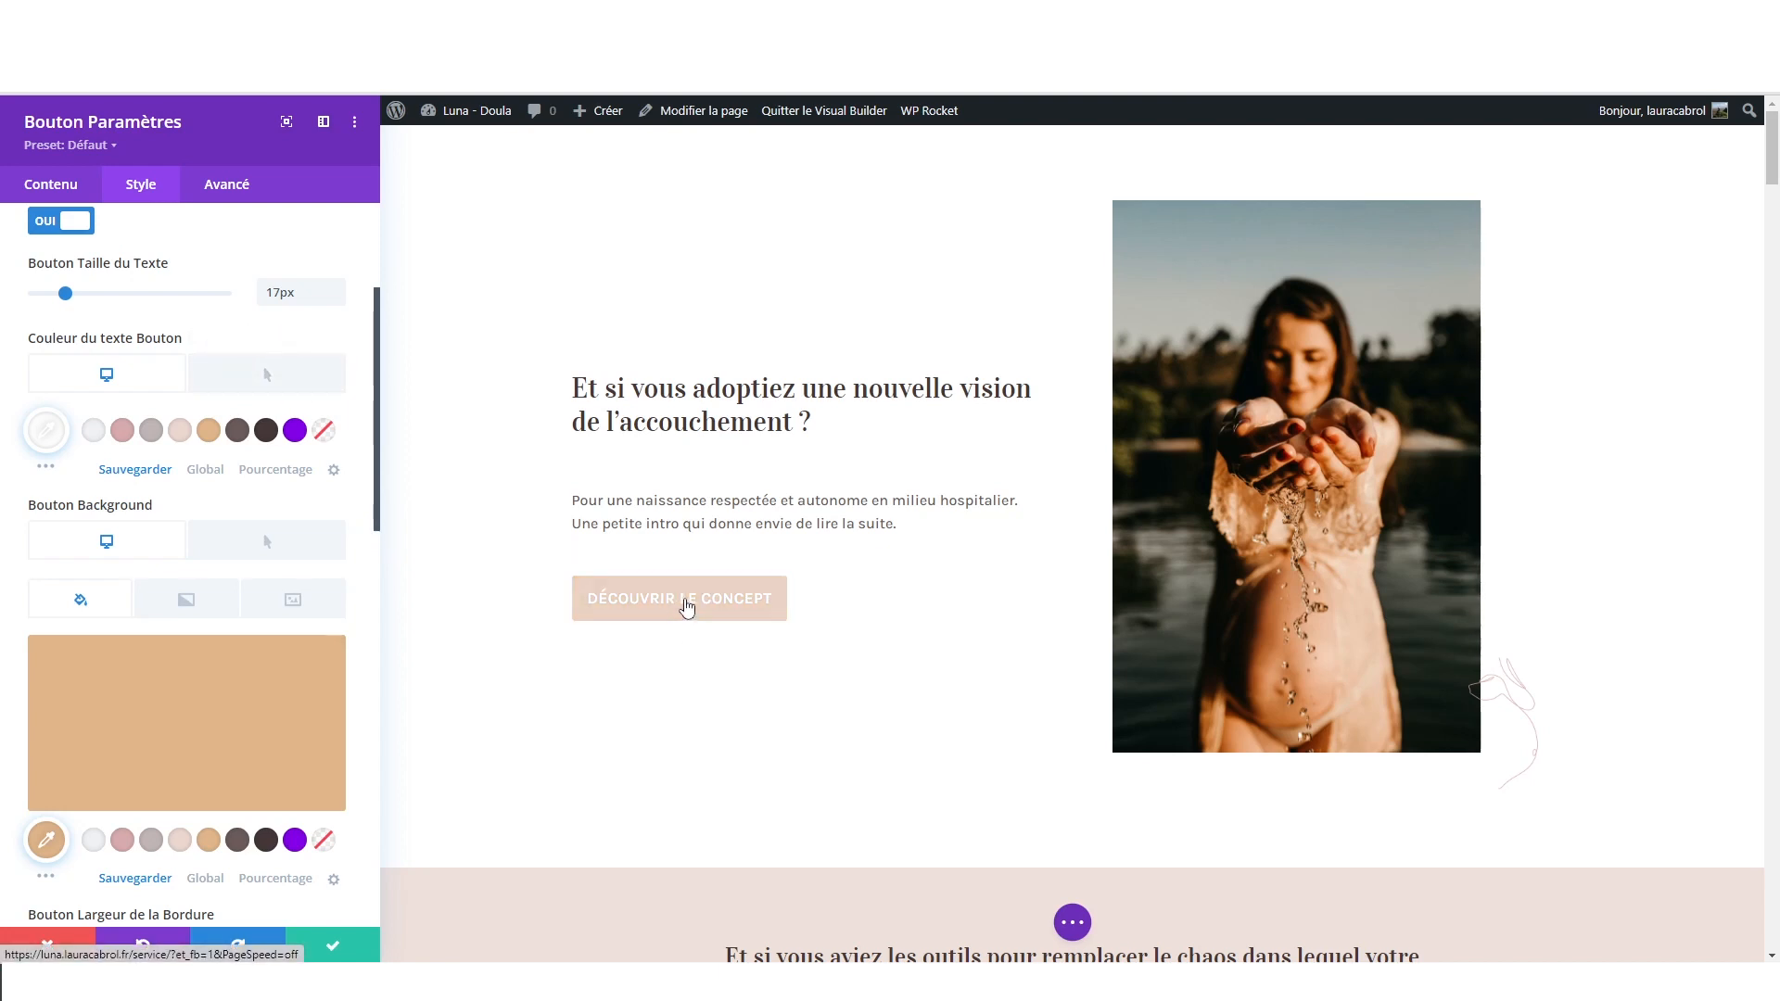
pyautogui.click(267, 375)
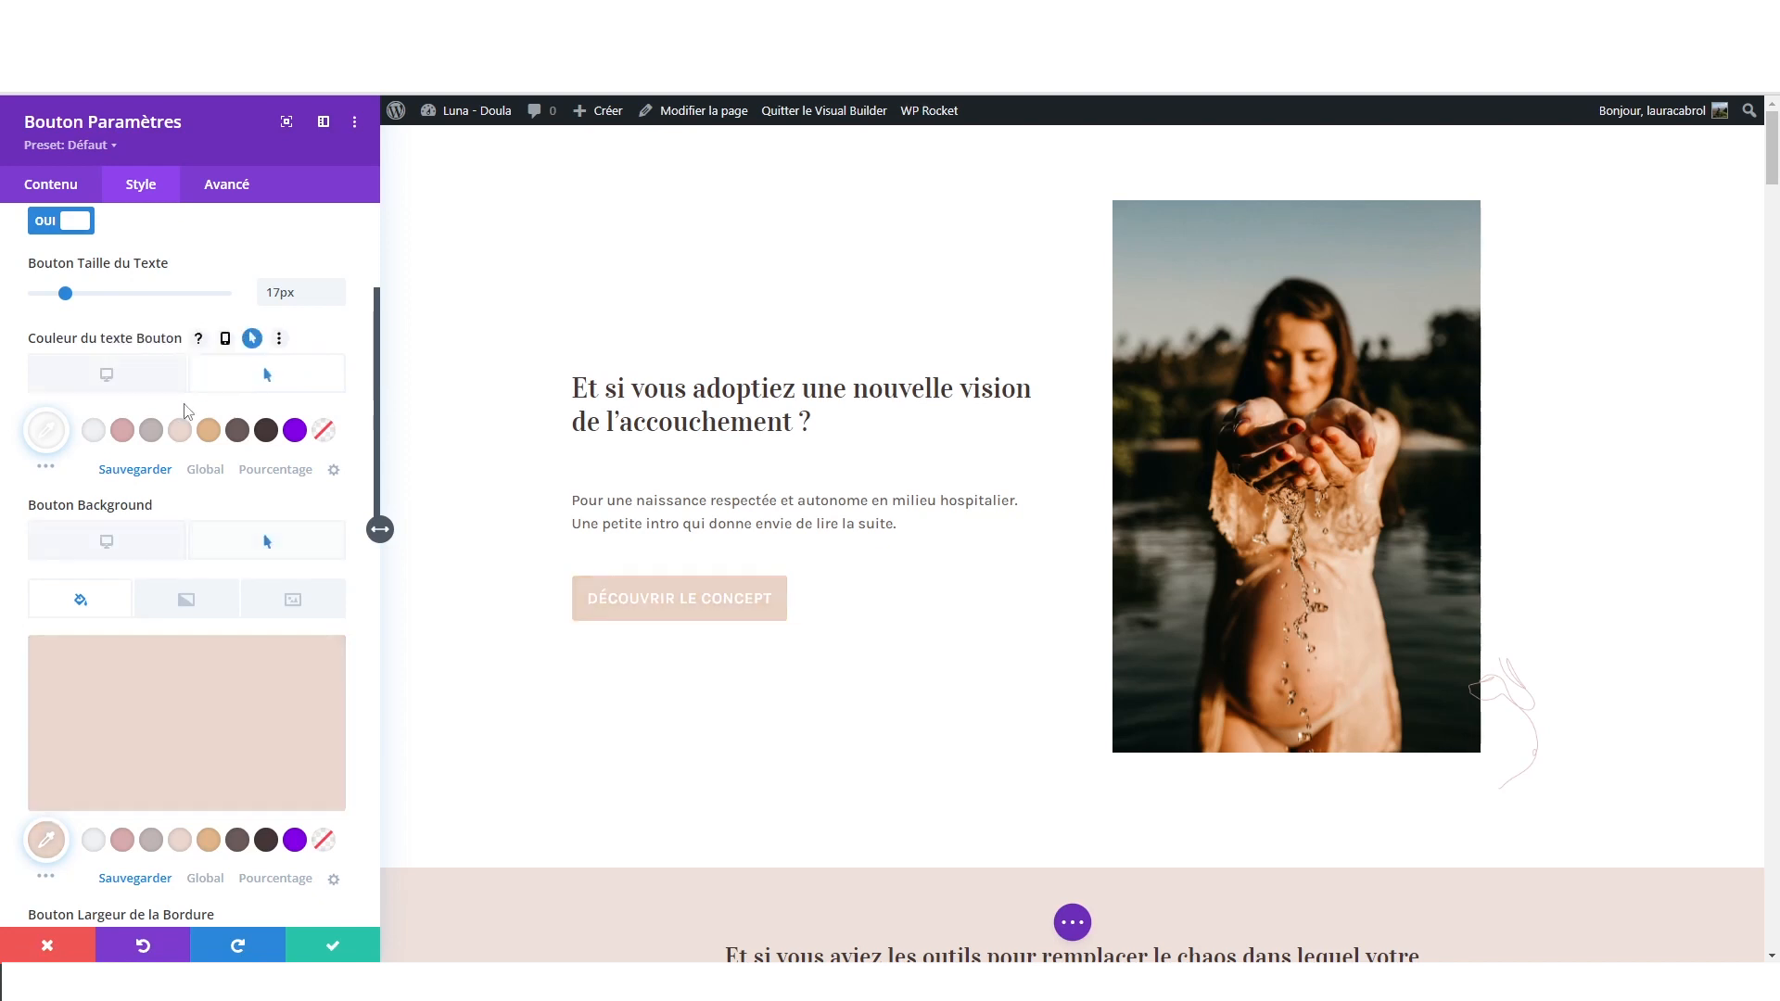
pyautogui.click(124, 431)
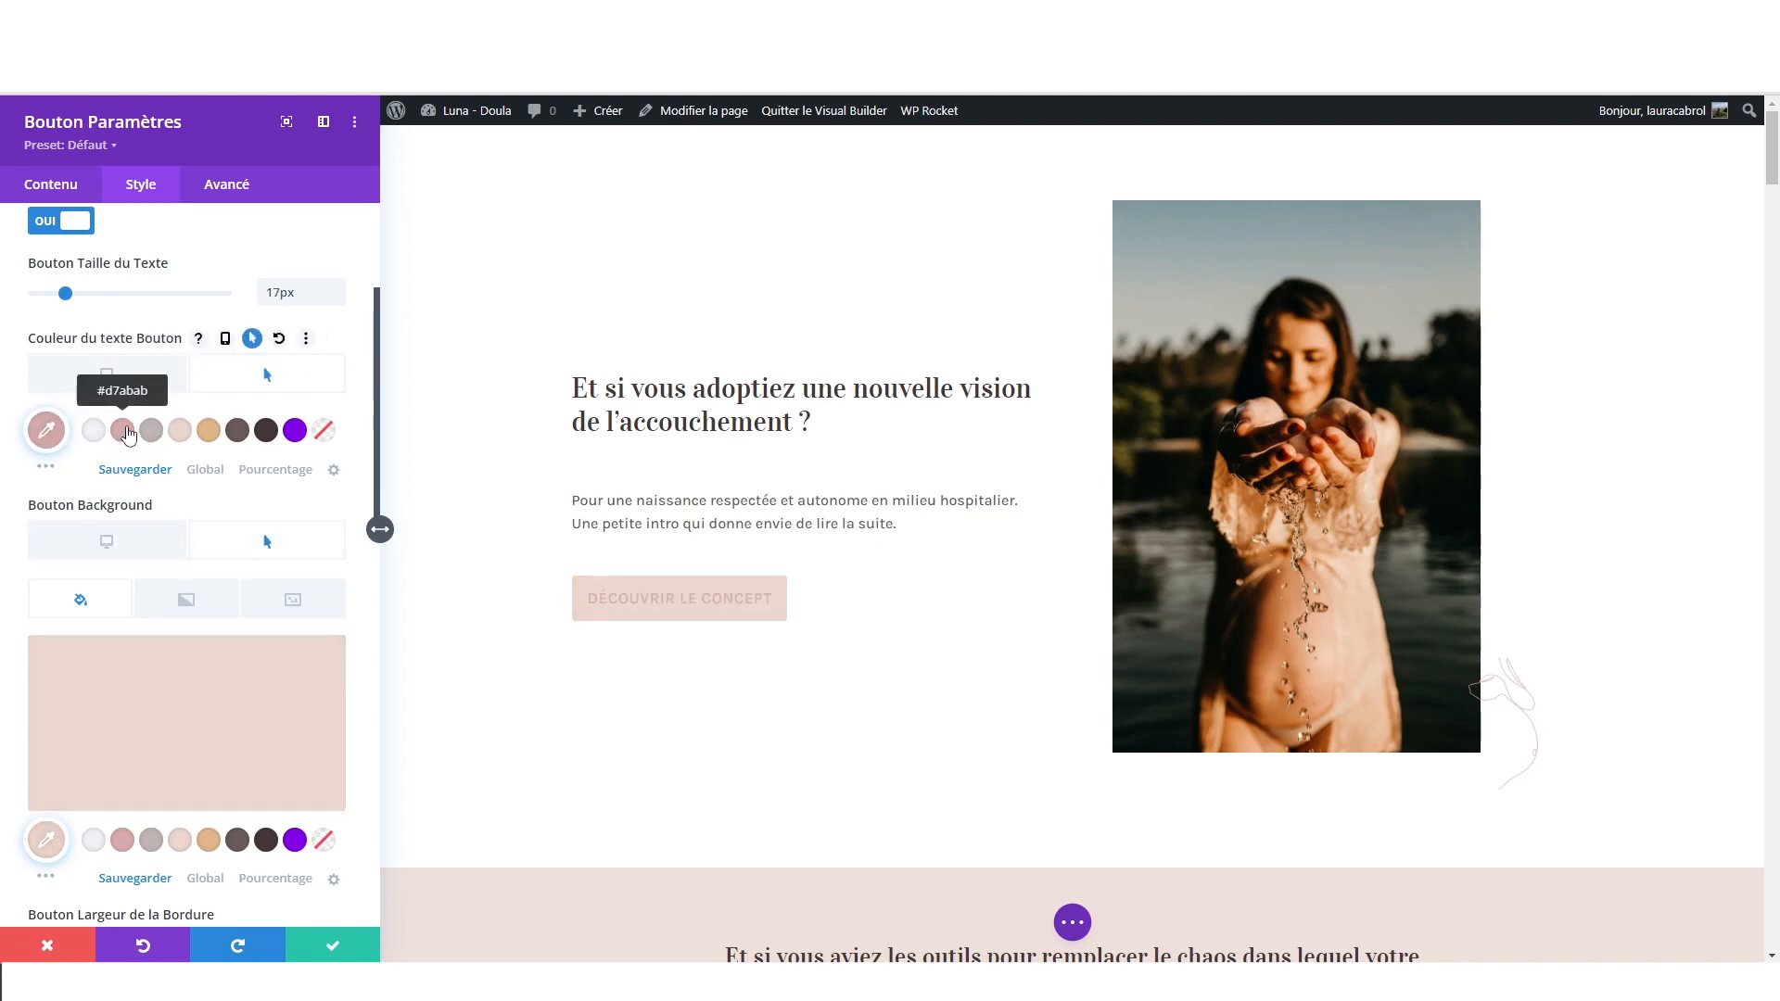
pyautogui.click(208, 842)
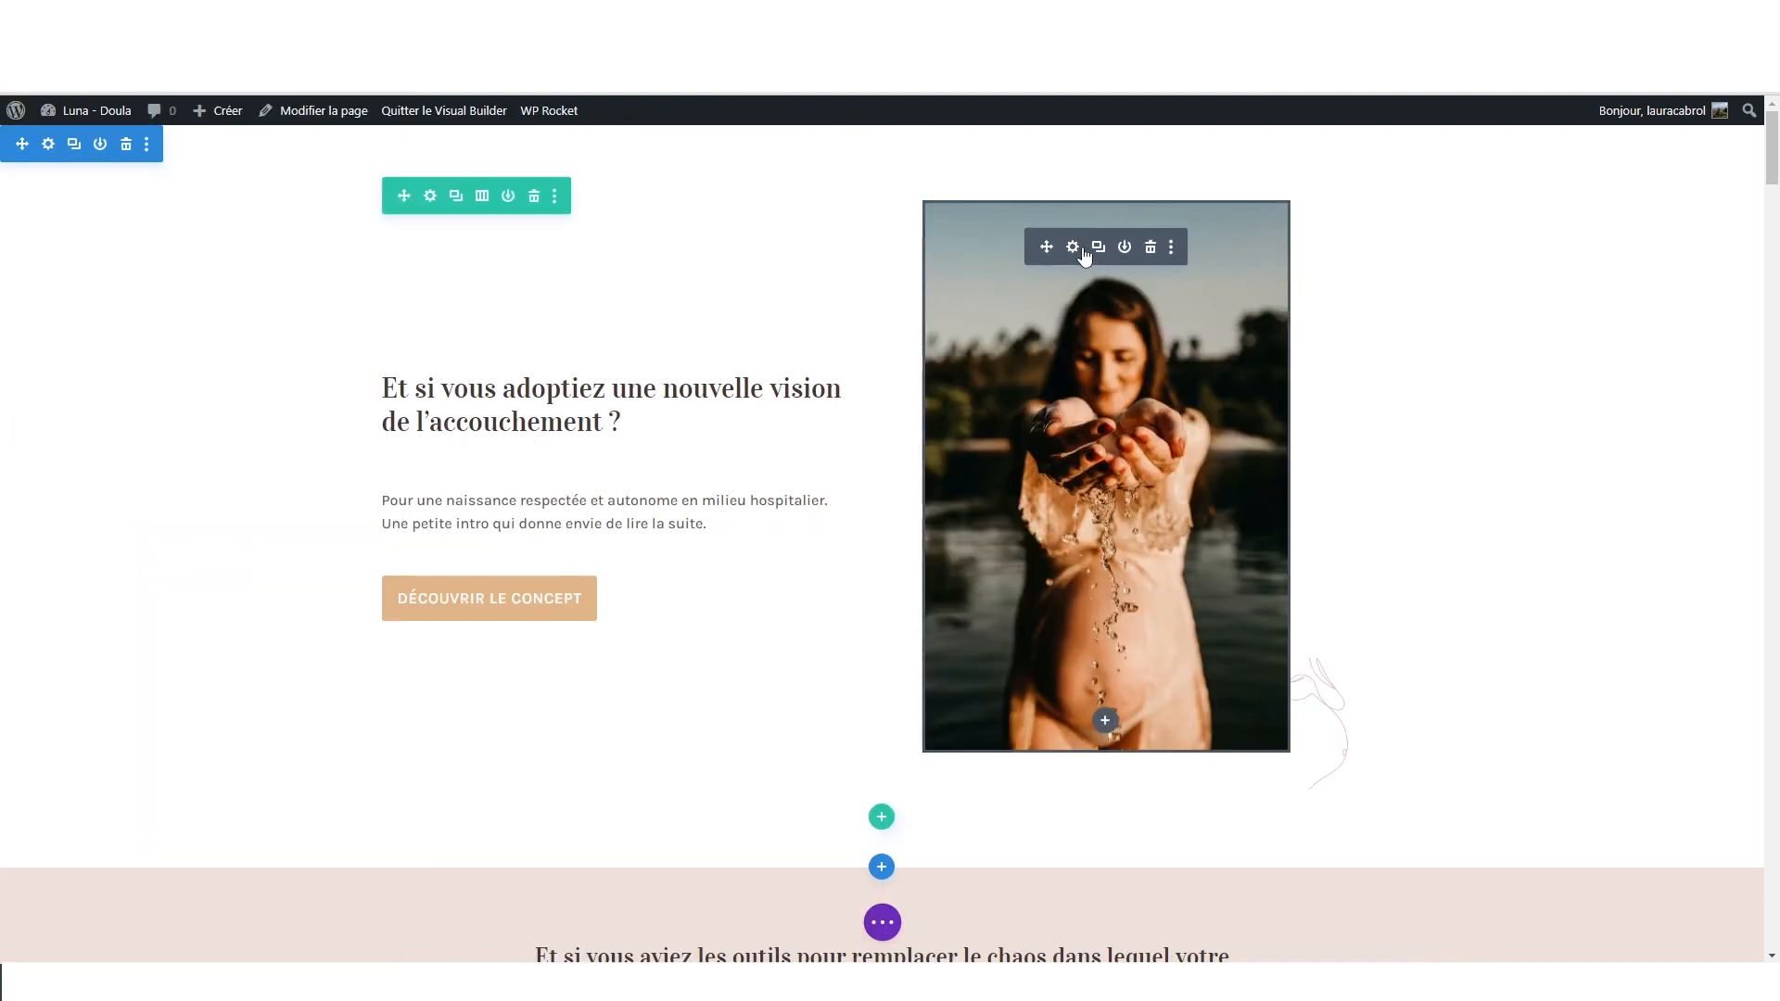
# - Look through the media library and file upload options for replacing the hero photo, and close the image settings without changes
pyautogui.click(1073, 247)
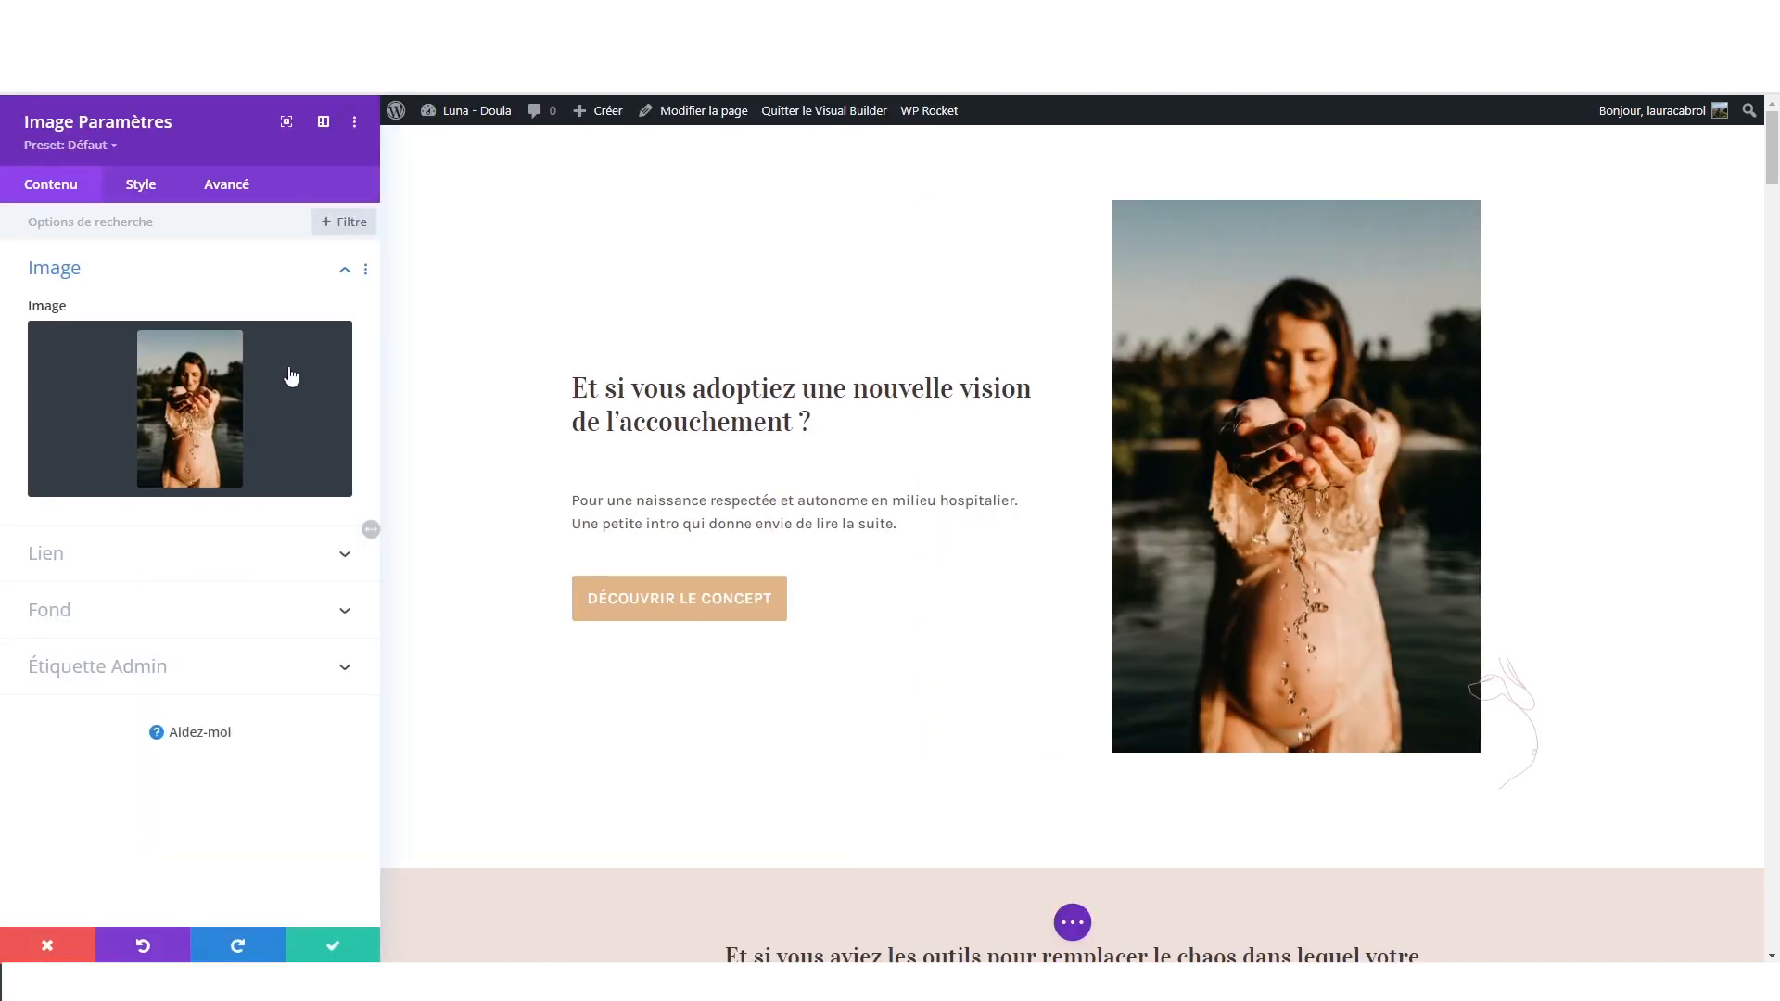
pyautogui.click(192, 425)
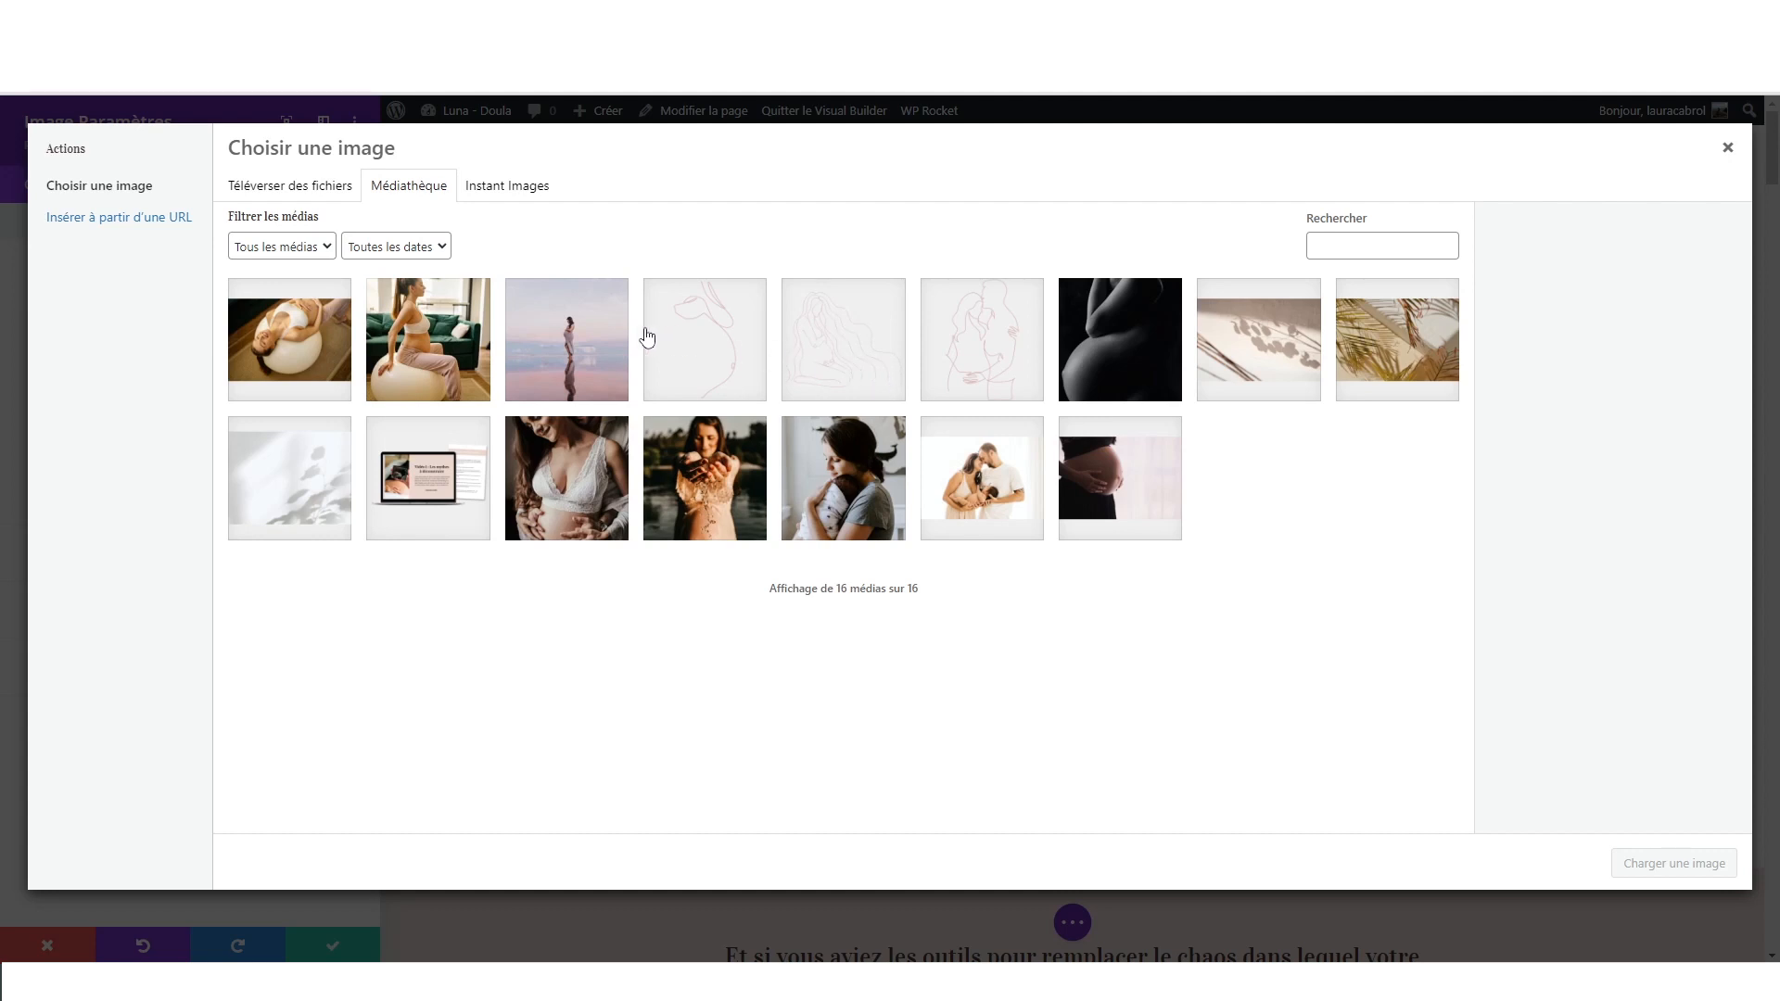
pyautogui.click(290, 186)
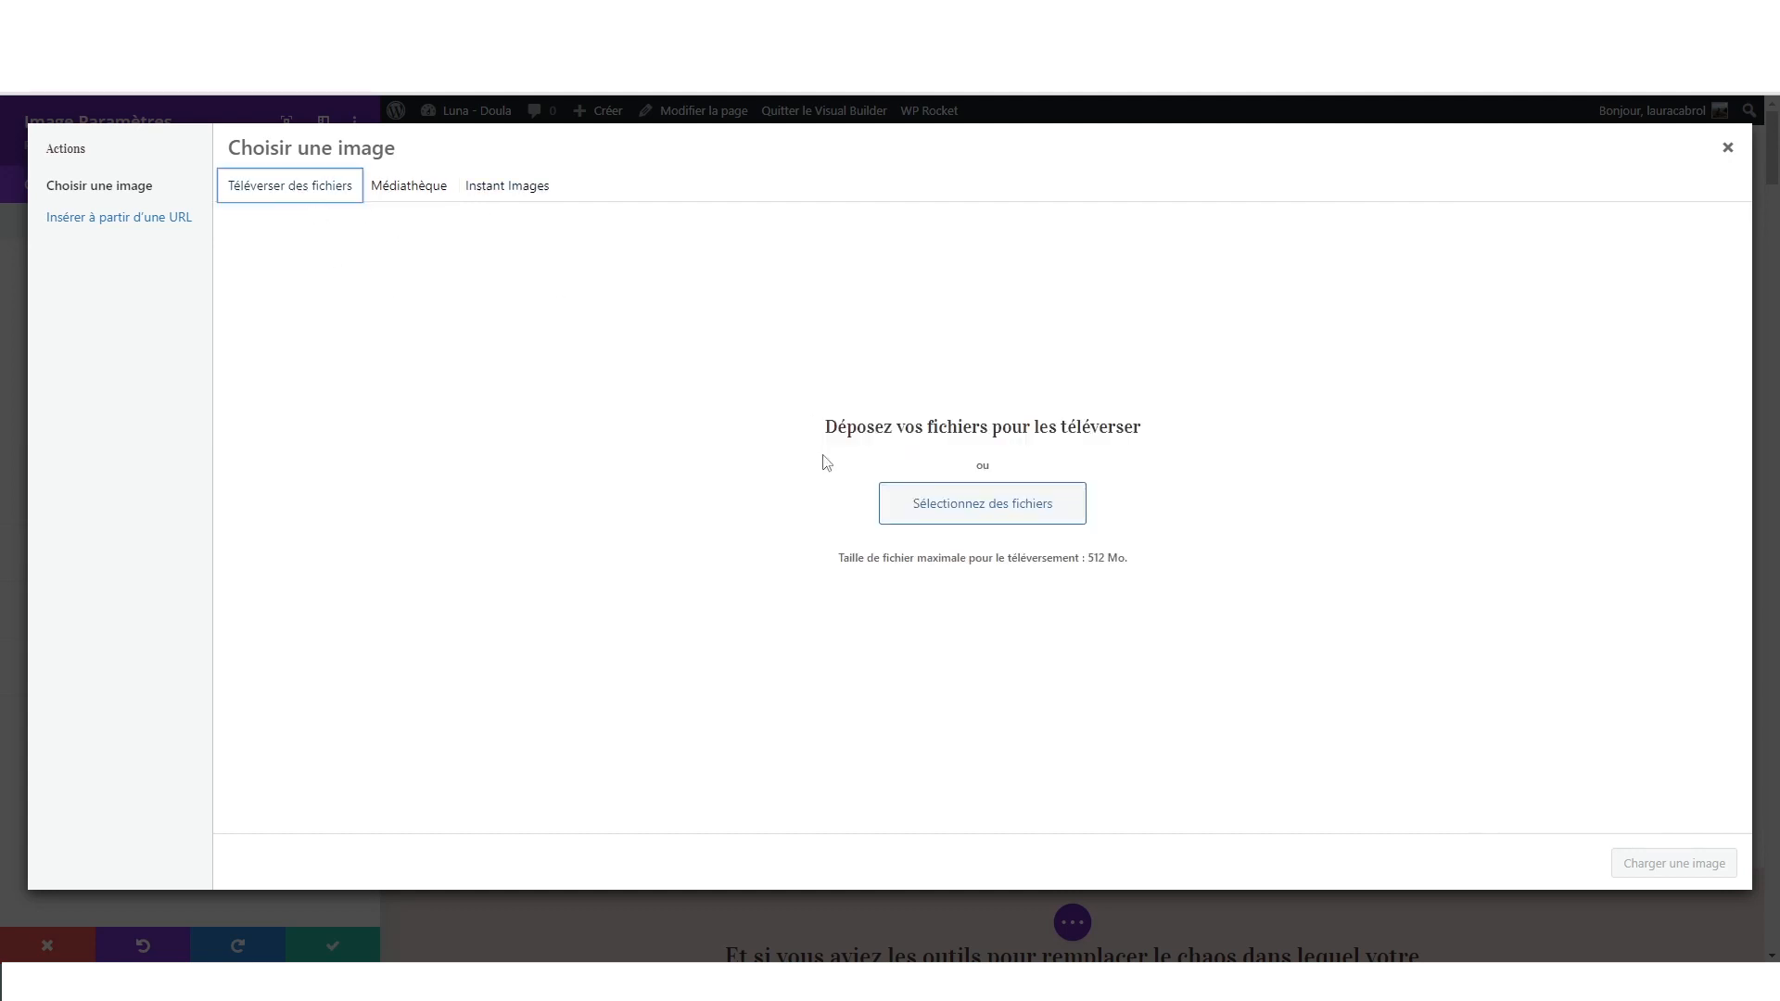
pyautogui.click(401, 187)
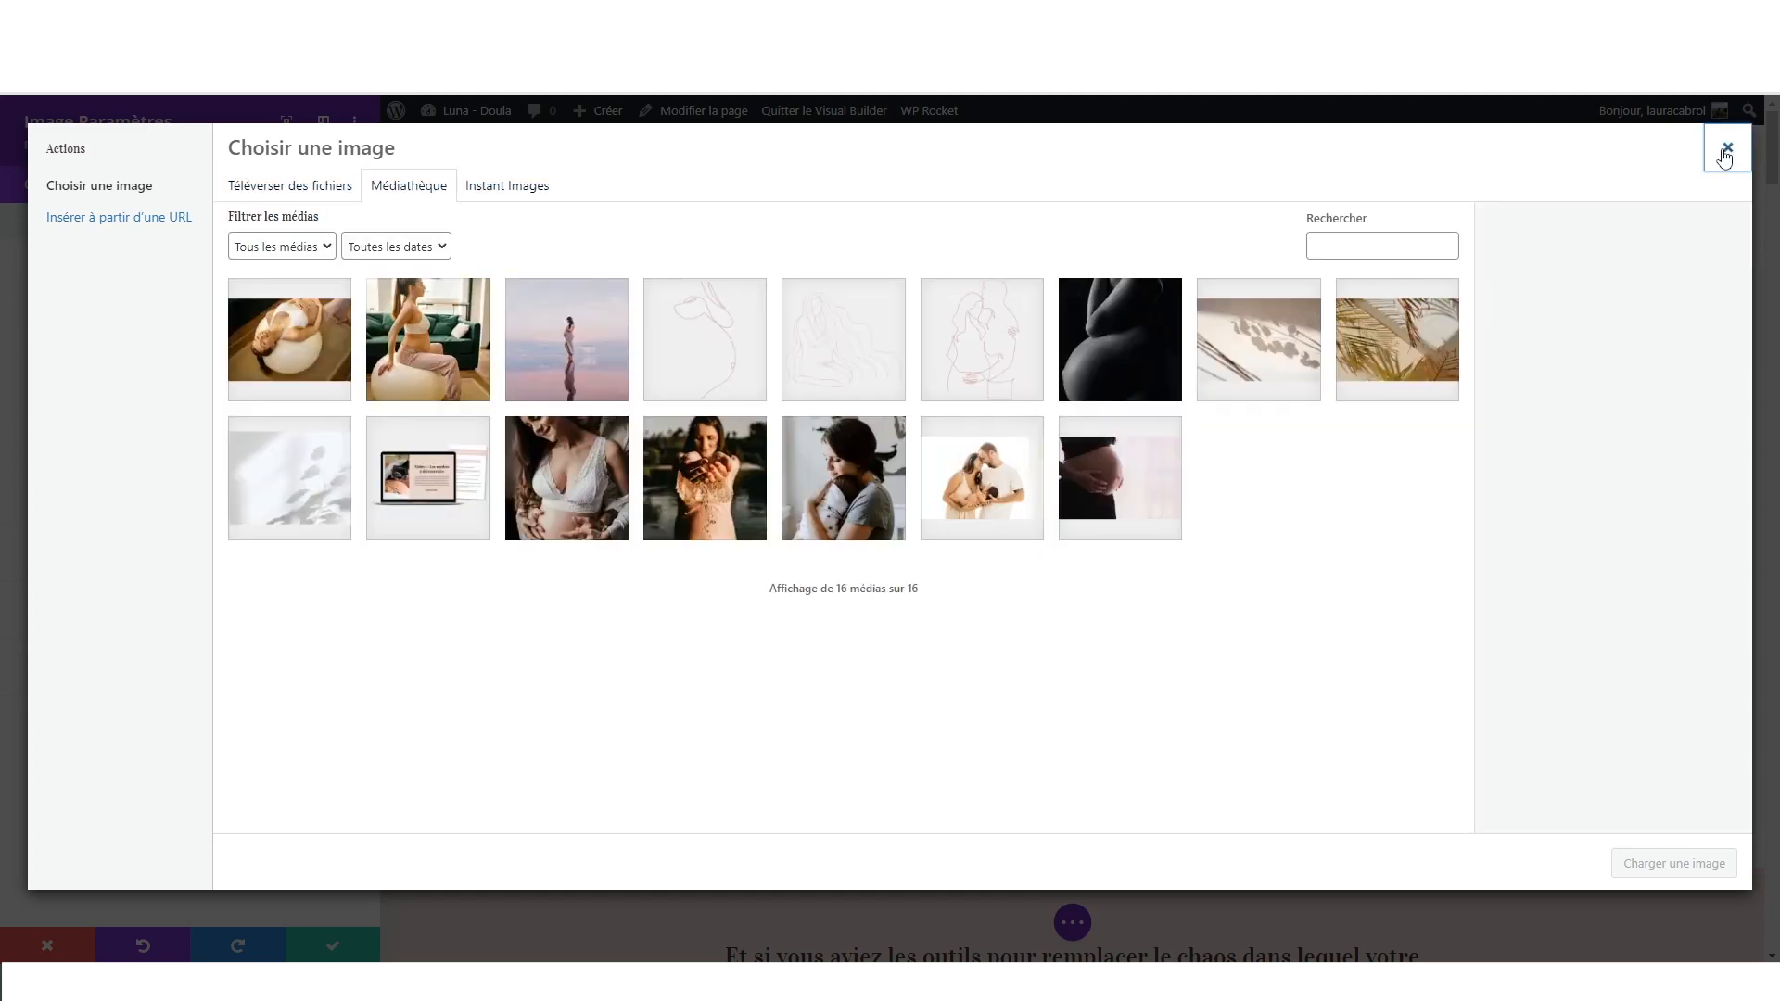
pyautogui.click(1727, 151)
pyautogui.click(47, 946)
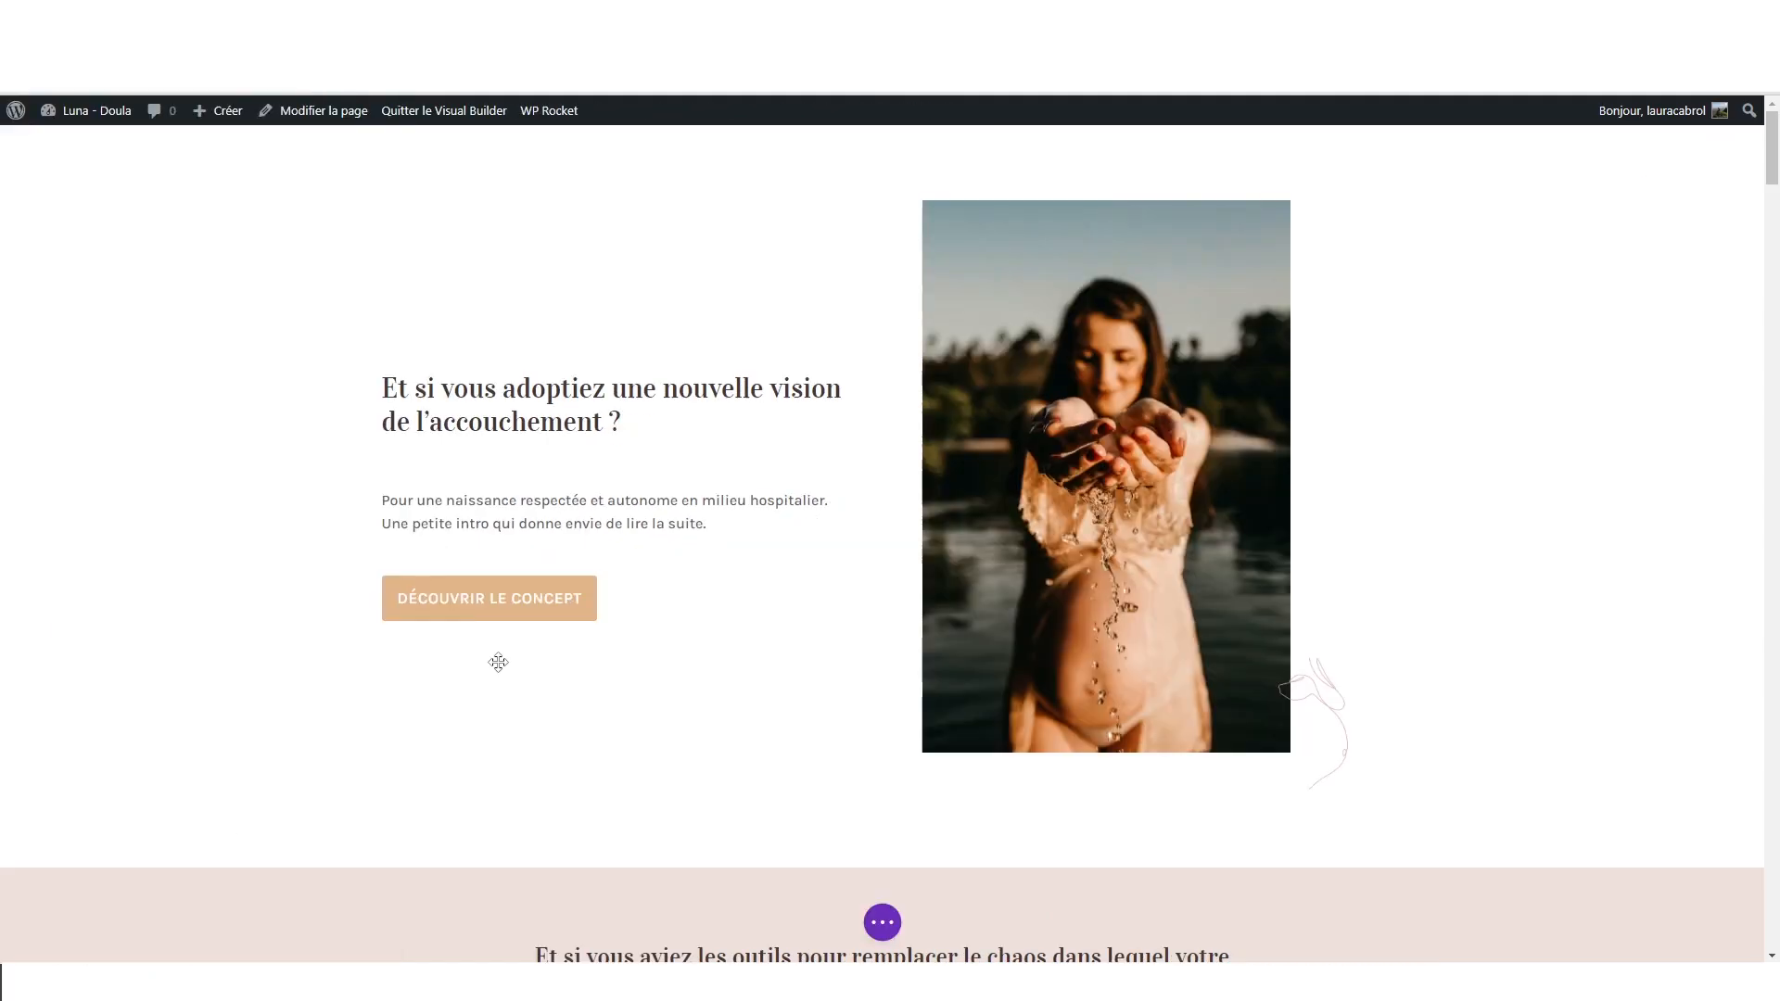
# - Open the position settings of the line-art illustration beside the hero photo
pyautogui.scroll(-3, 603, 603)
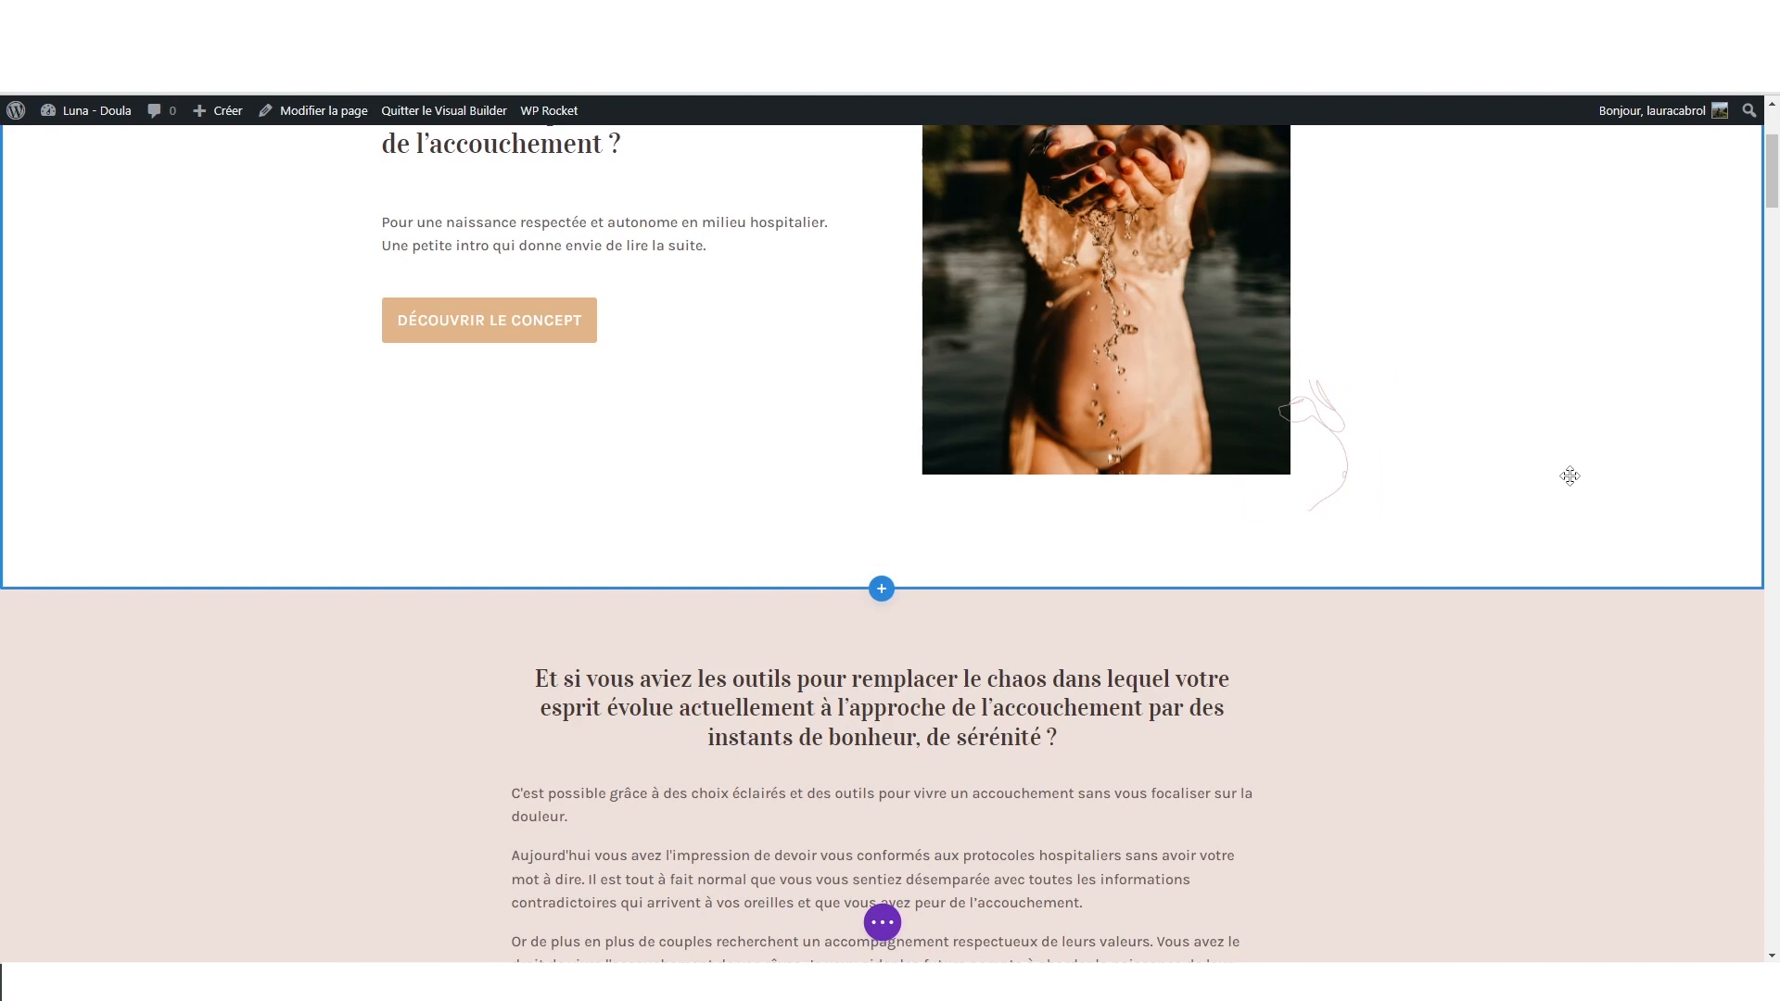
pyautogui.scroll(3, 1569, 474)
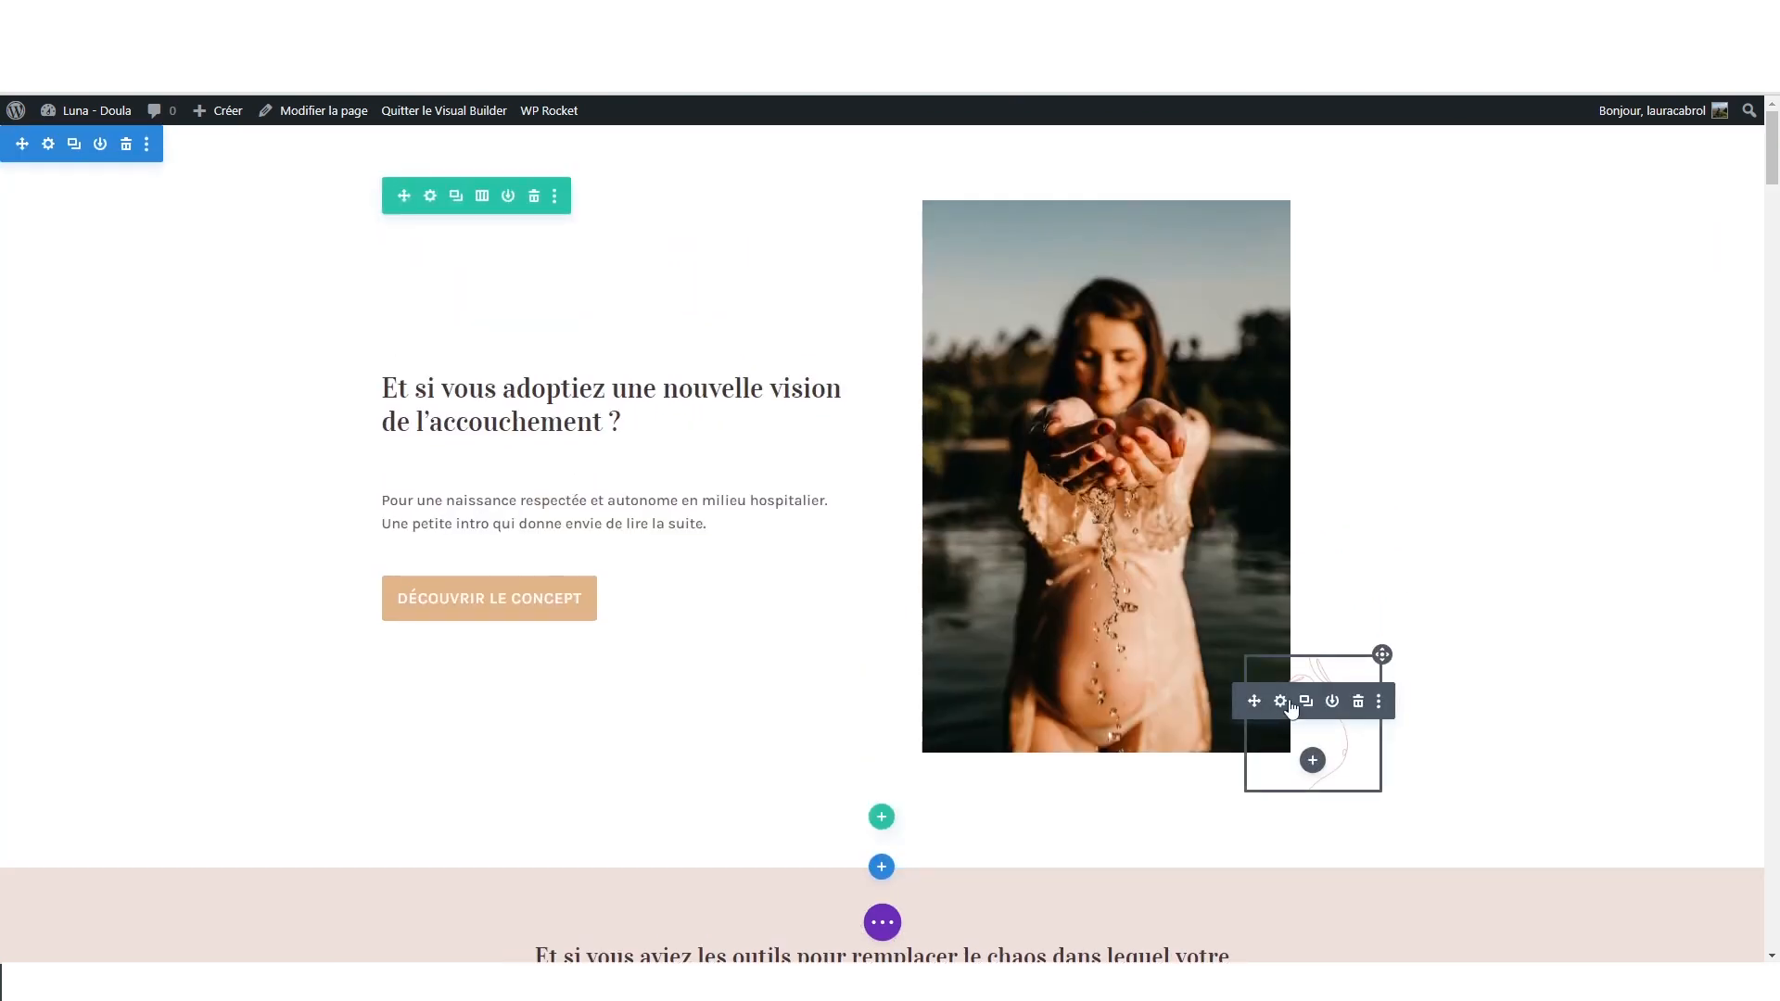
pyautogui.click(1279, 702)
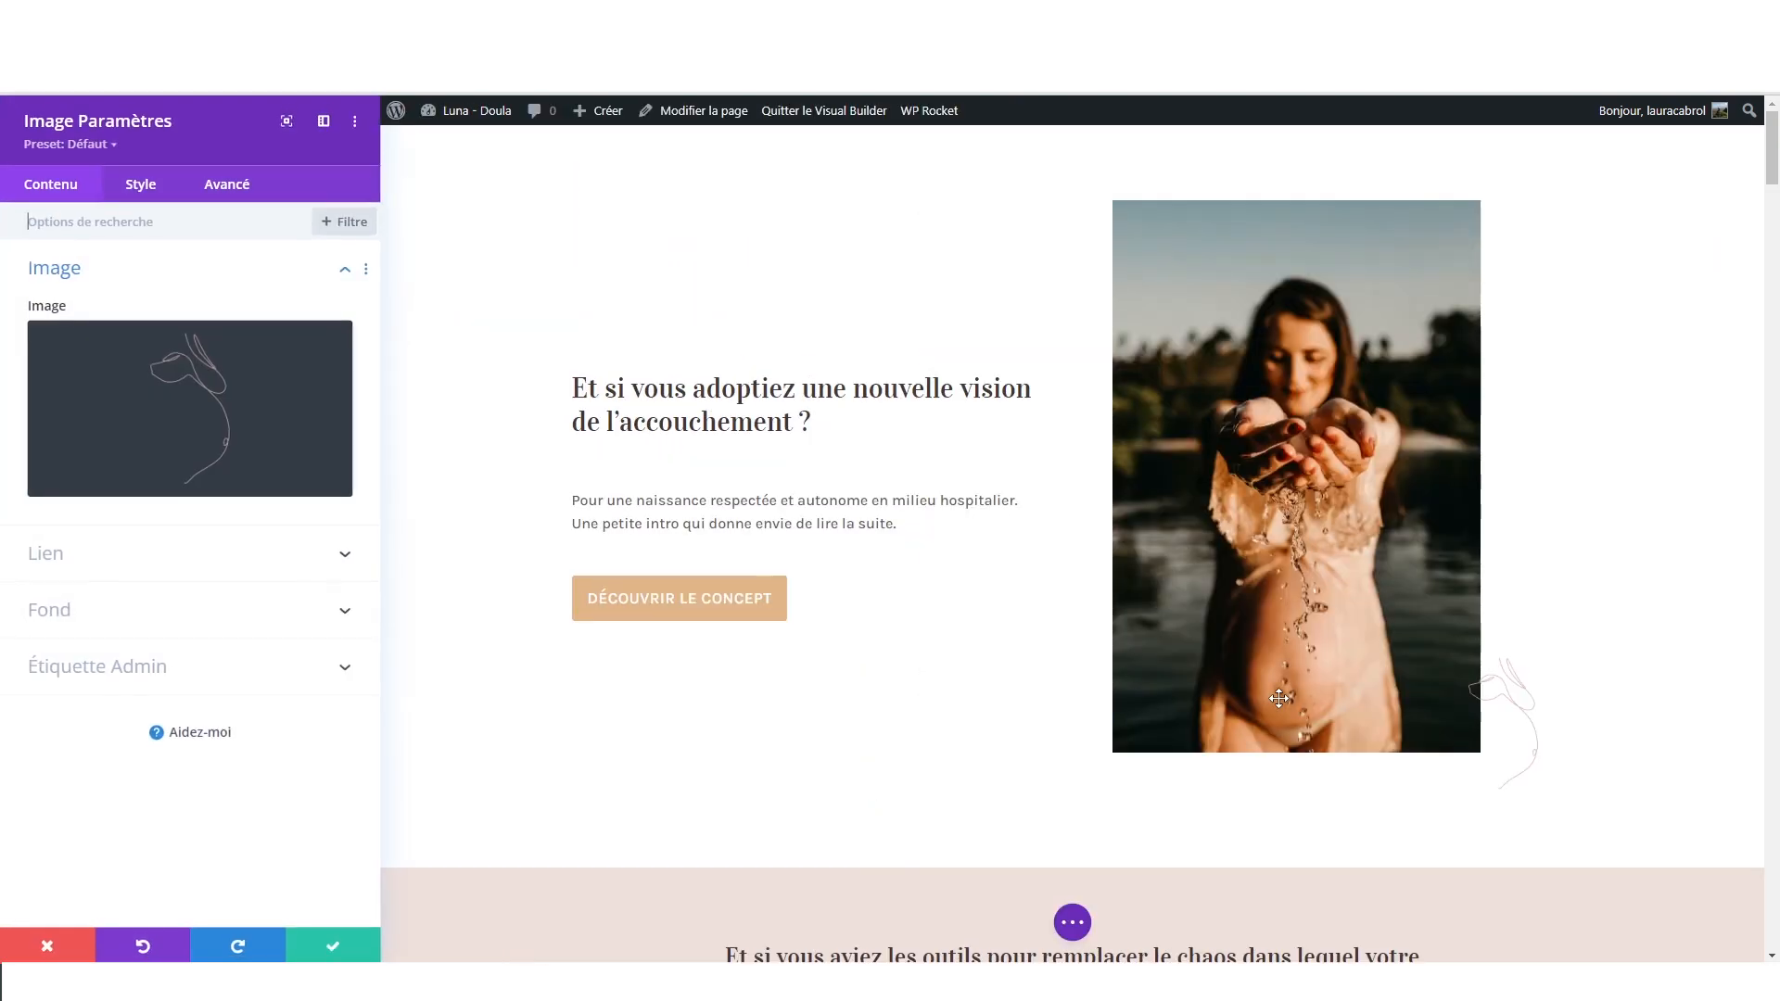
pyautogui.click(206, 188)
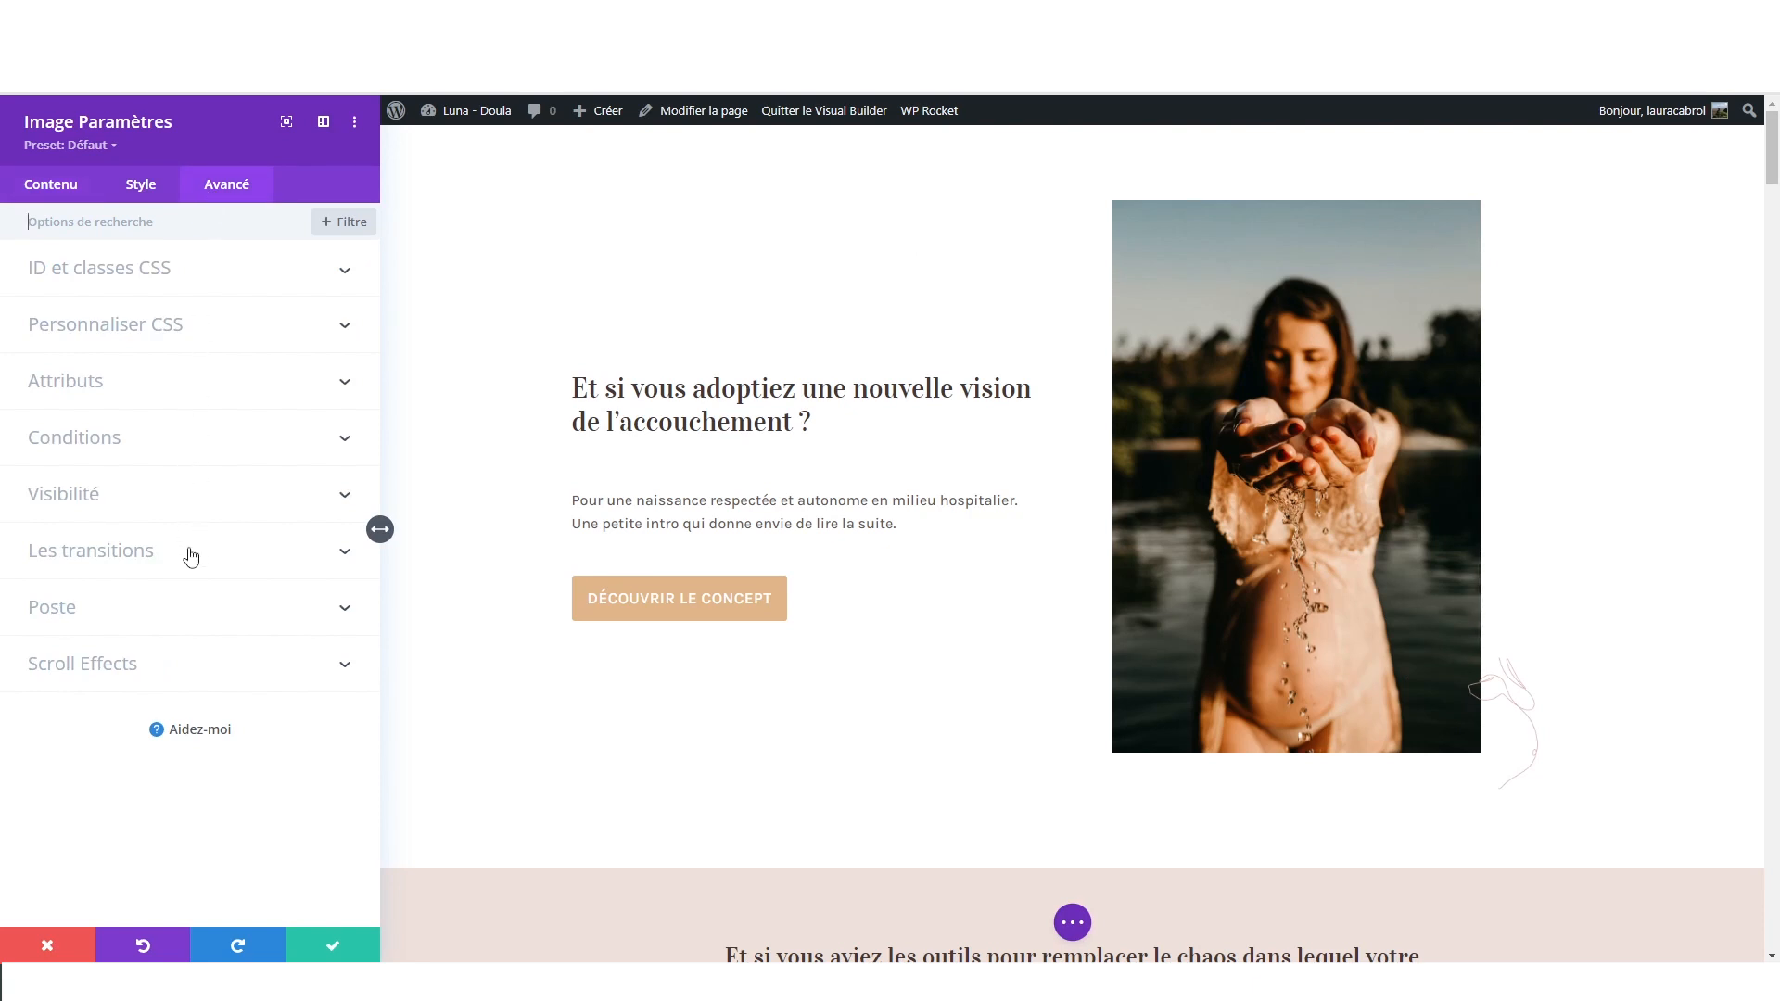
pyautogui.click(111, 620)
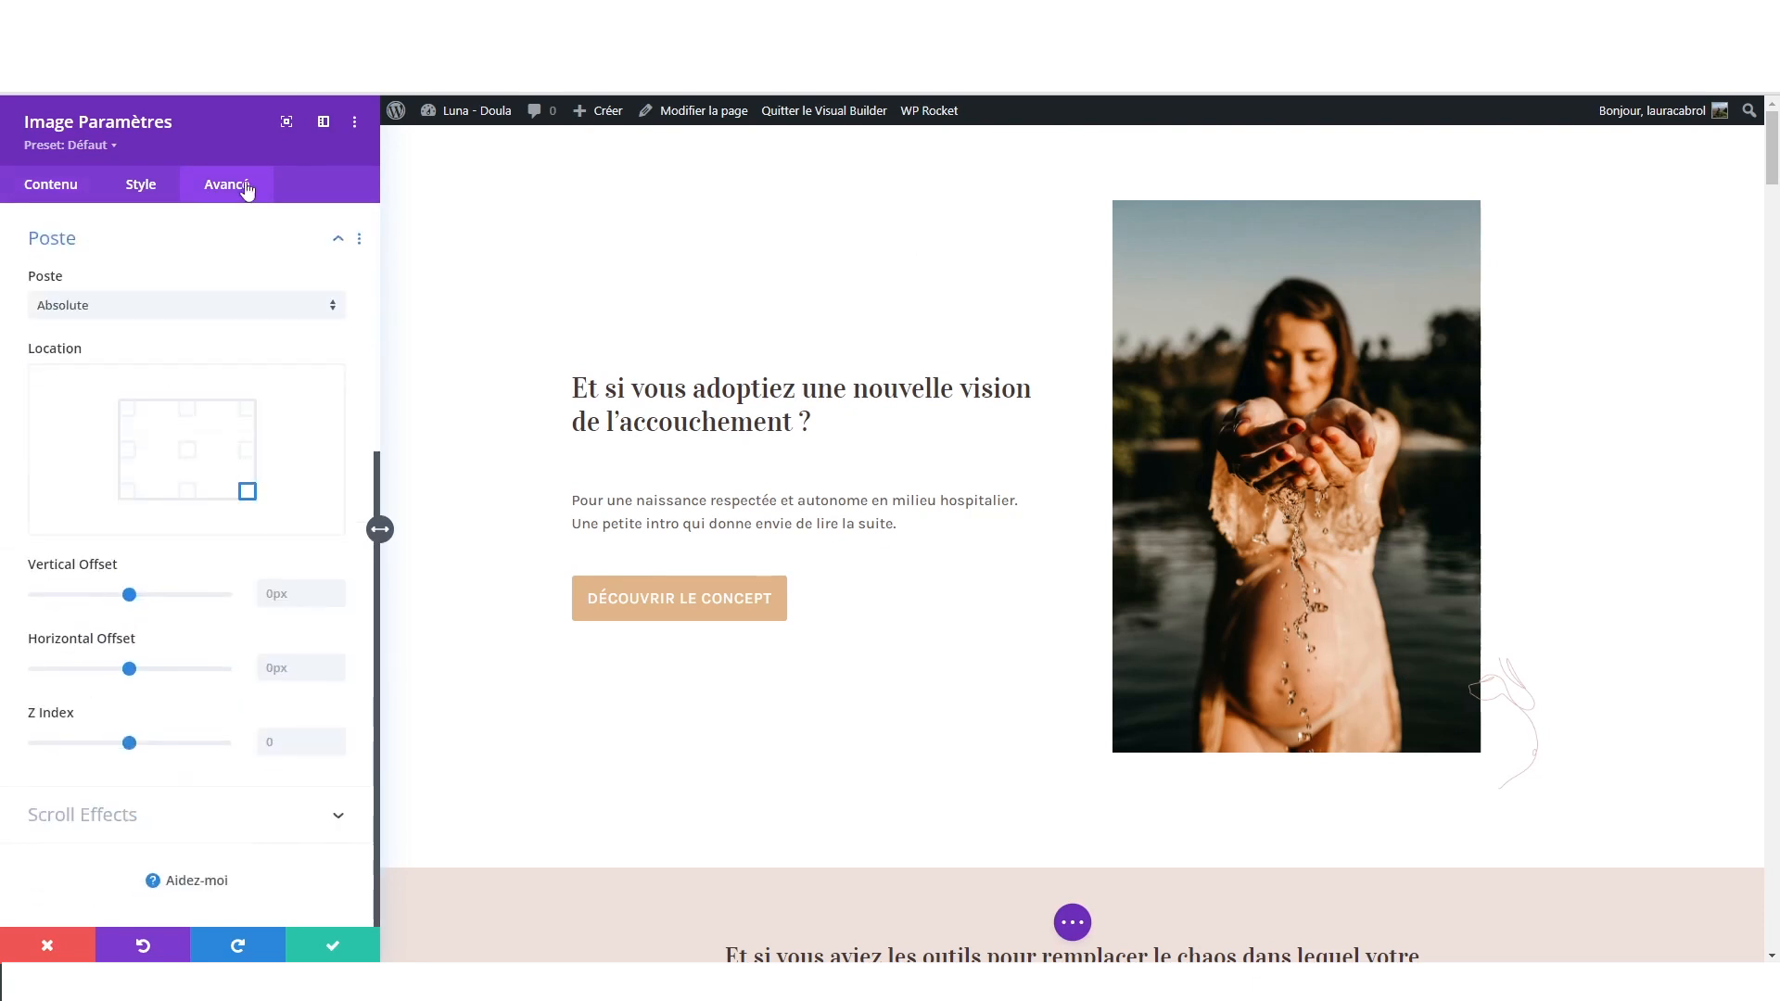
# - Detach the settings panel, place it beside the hero photo, and try adjusting the illustration's vertical and horizontal offsets
pyautogui.click(324, 127)
pyautogui.moveTo(1064, 161); pyautogui.dragTo(1514, 147)
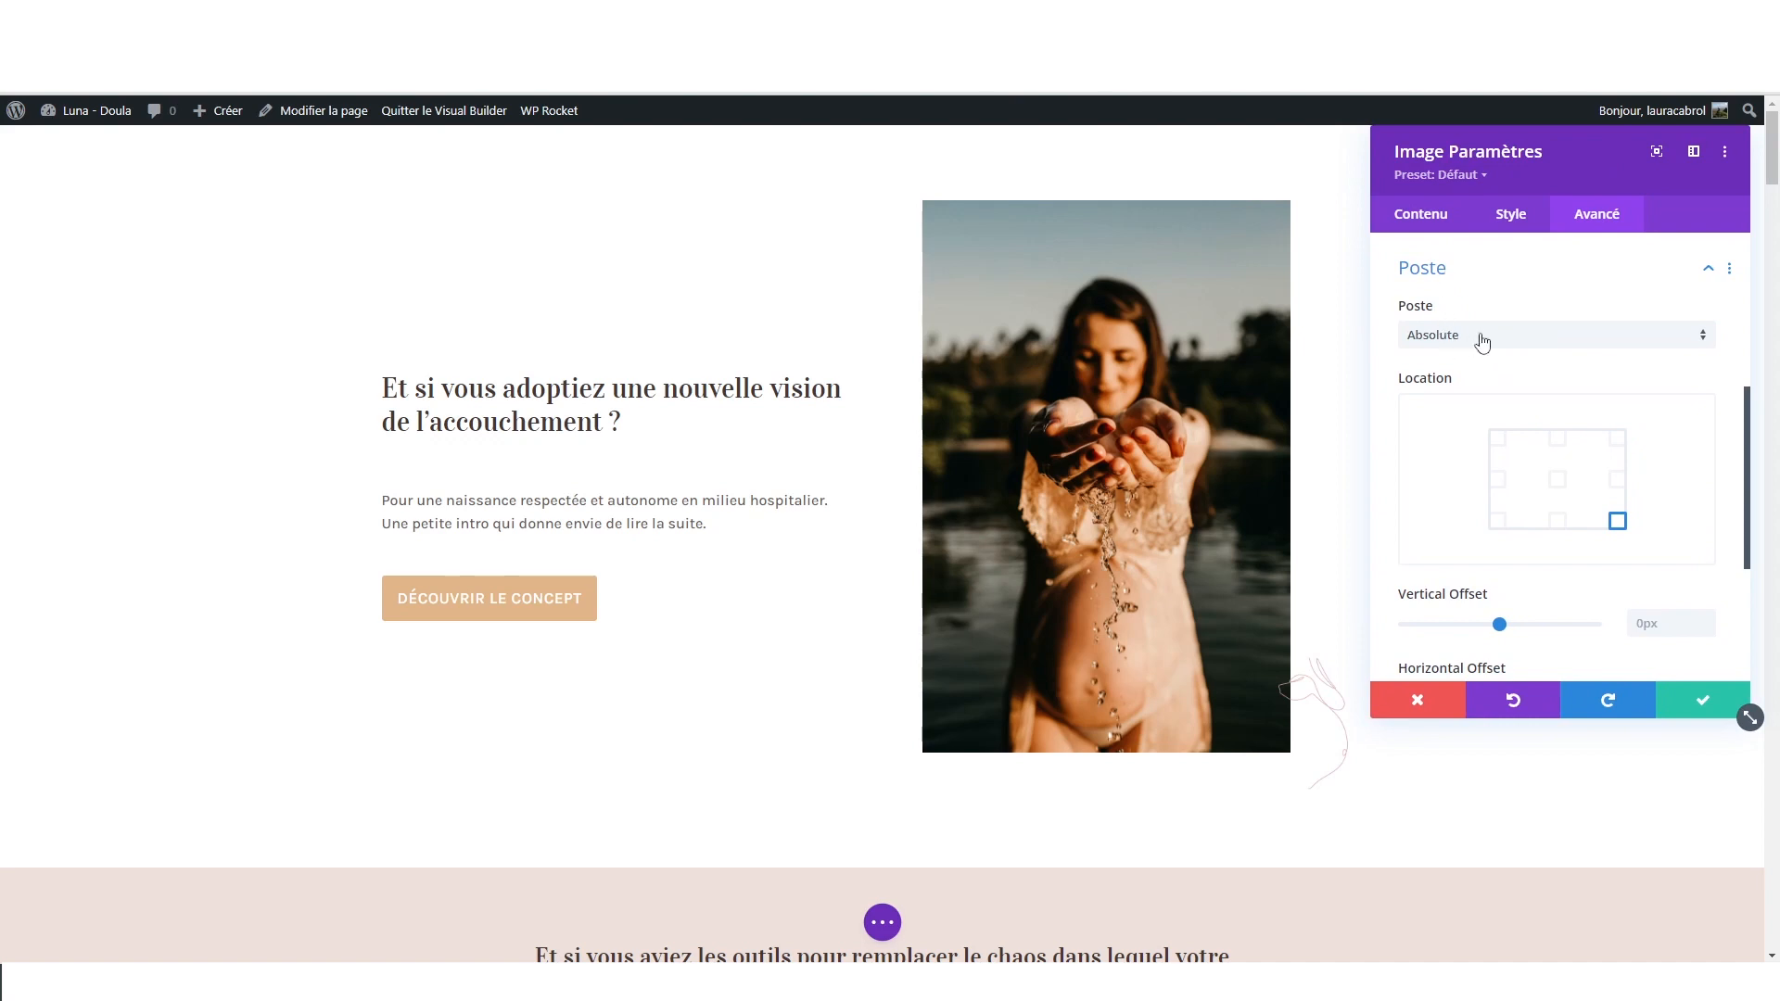
pyautogui.scroll(-2, 1548, 477)
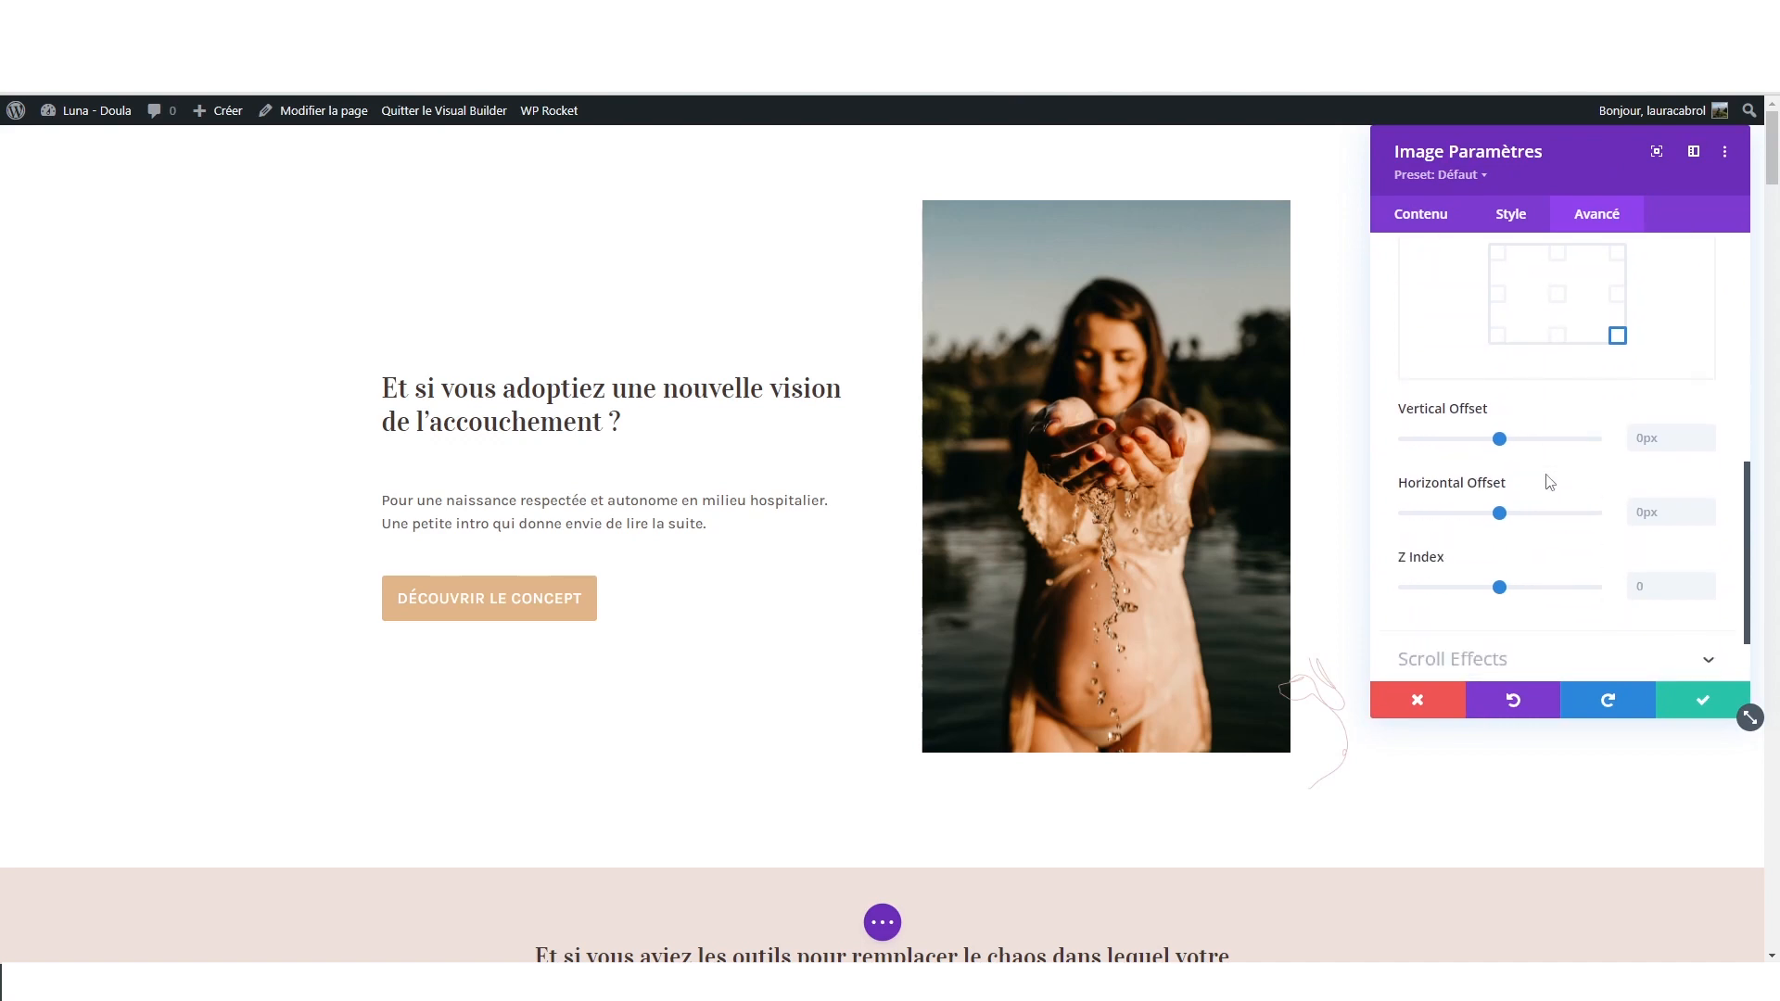
pyautogui.scroll(1, 1544, 482)
pyautogui.moveTo(1501, 535); pyautogui.dragTo(1503, 534)
pyautogui.moveTo(1498, 605); pyautogui.dragTo(1504, 614)
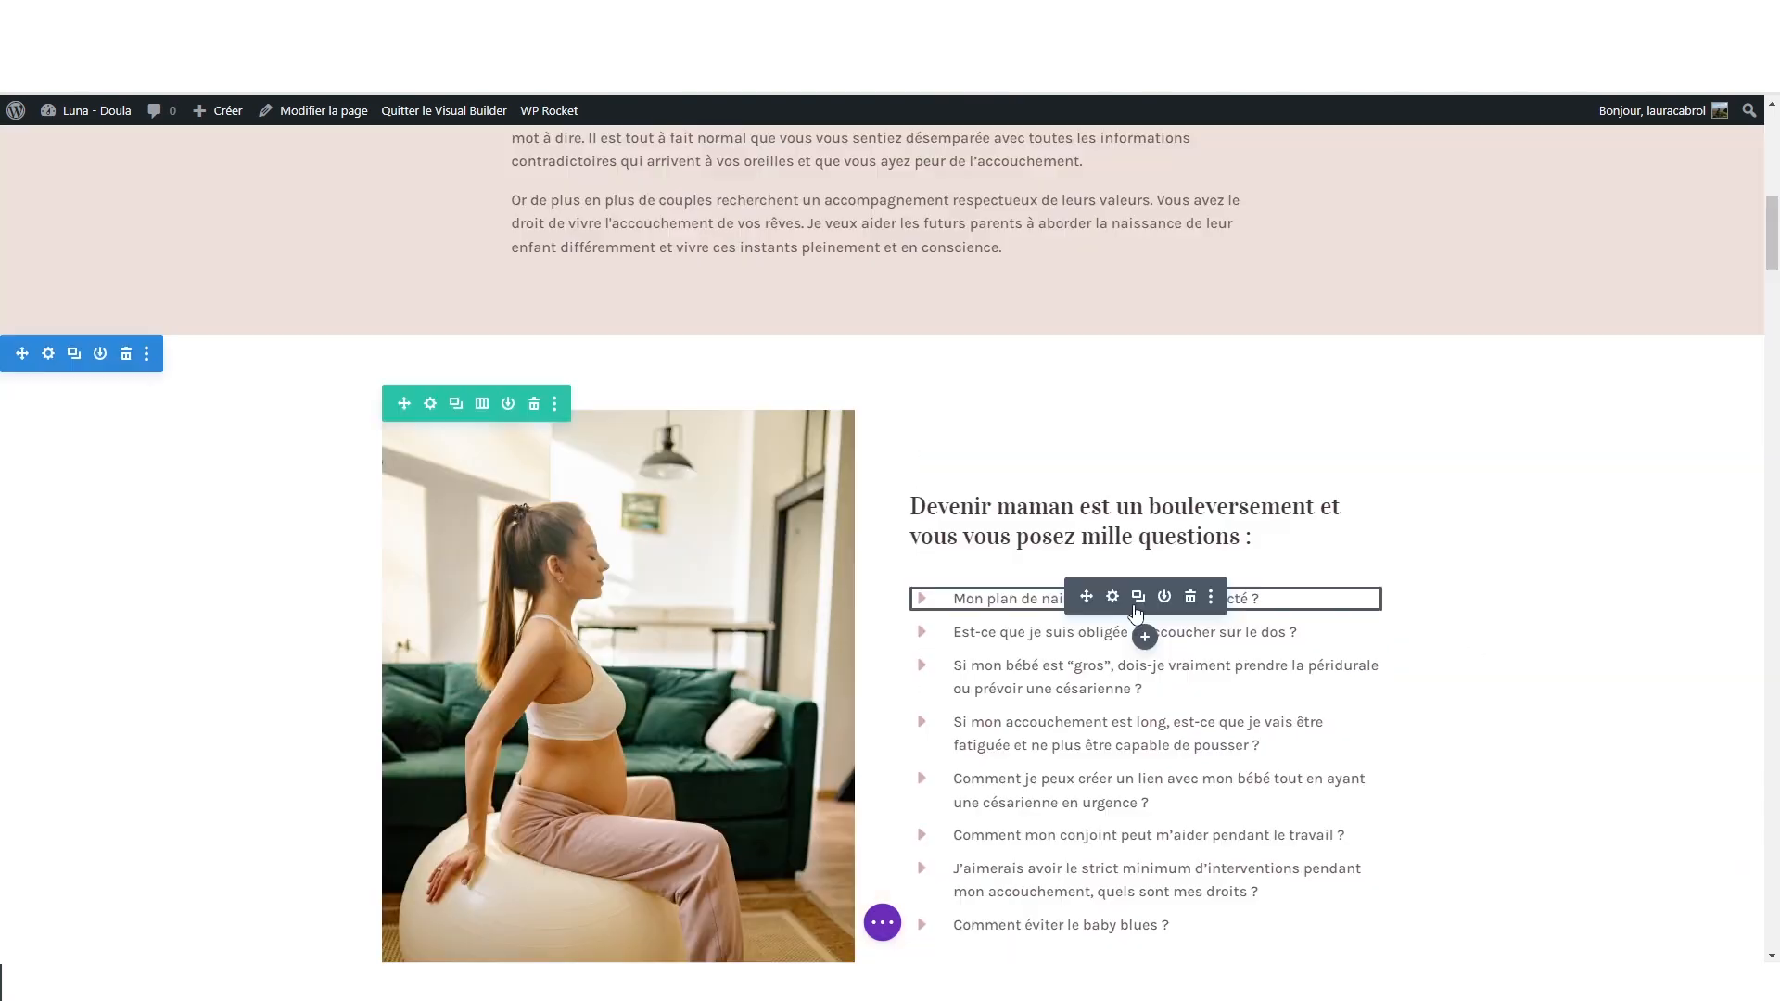
# - Open the settings of the first question under "Devenir maman est un bouleversement" and browse the available icons
pyautogui.scroll(-1, 1138, 617)
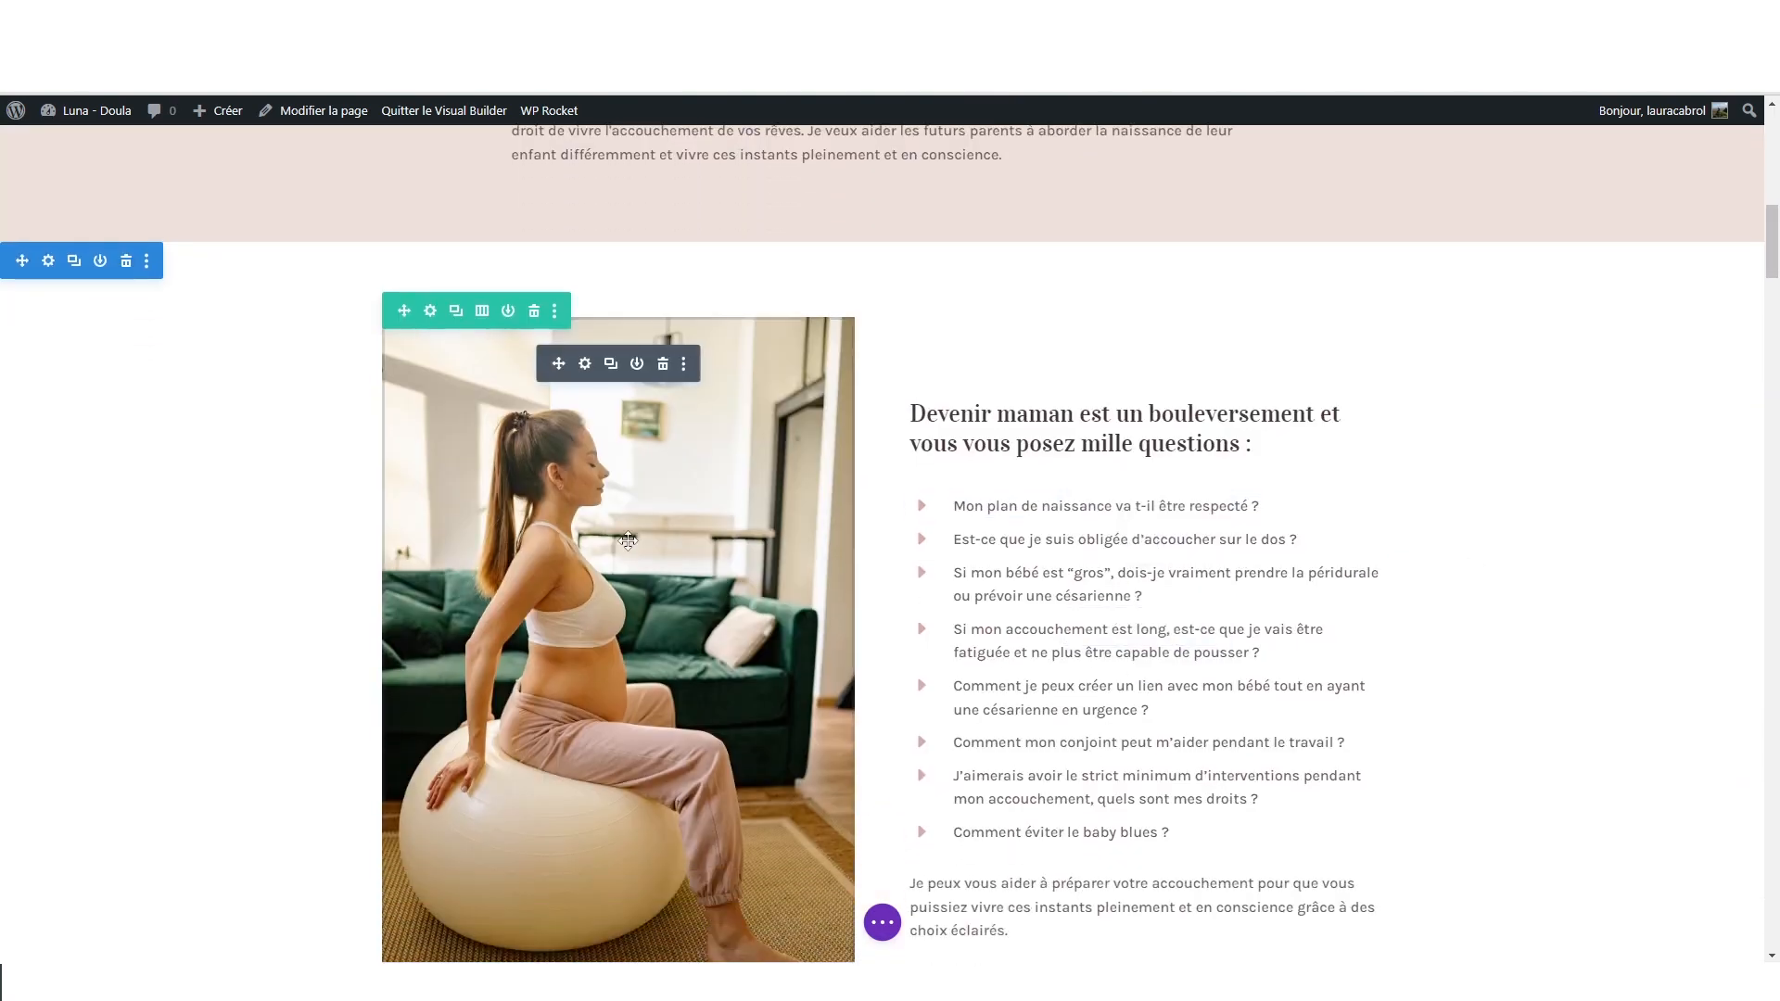
pyautogui.scroll(-1, 628, 475)
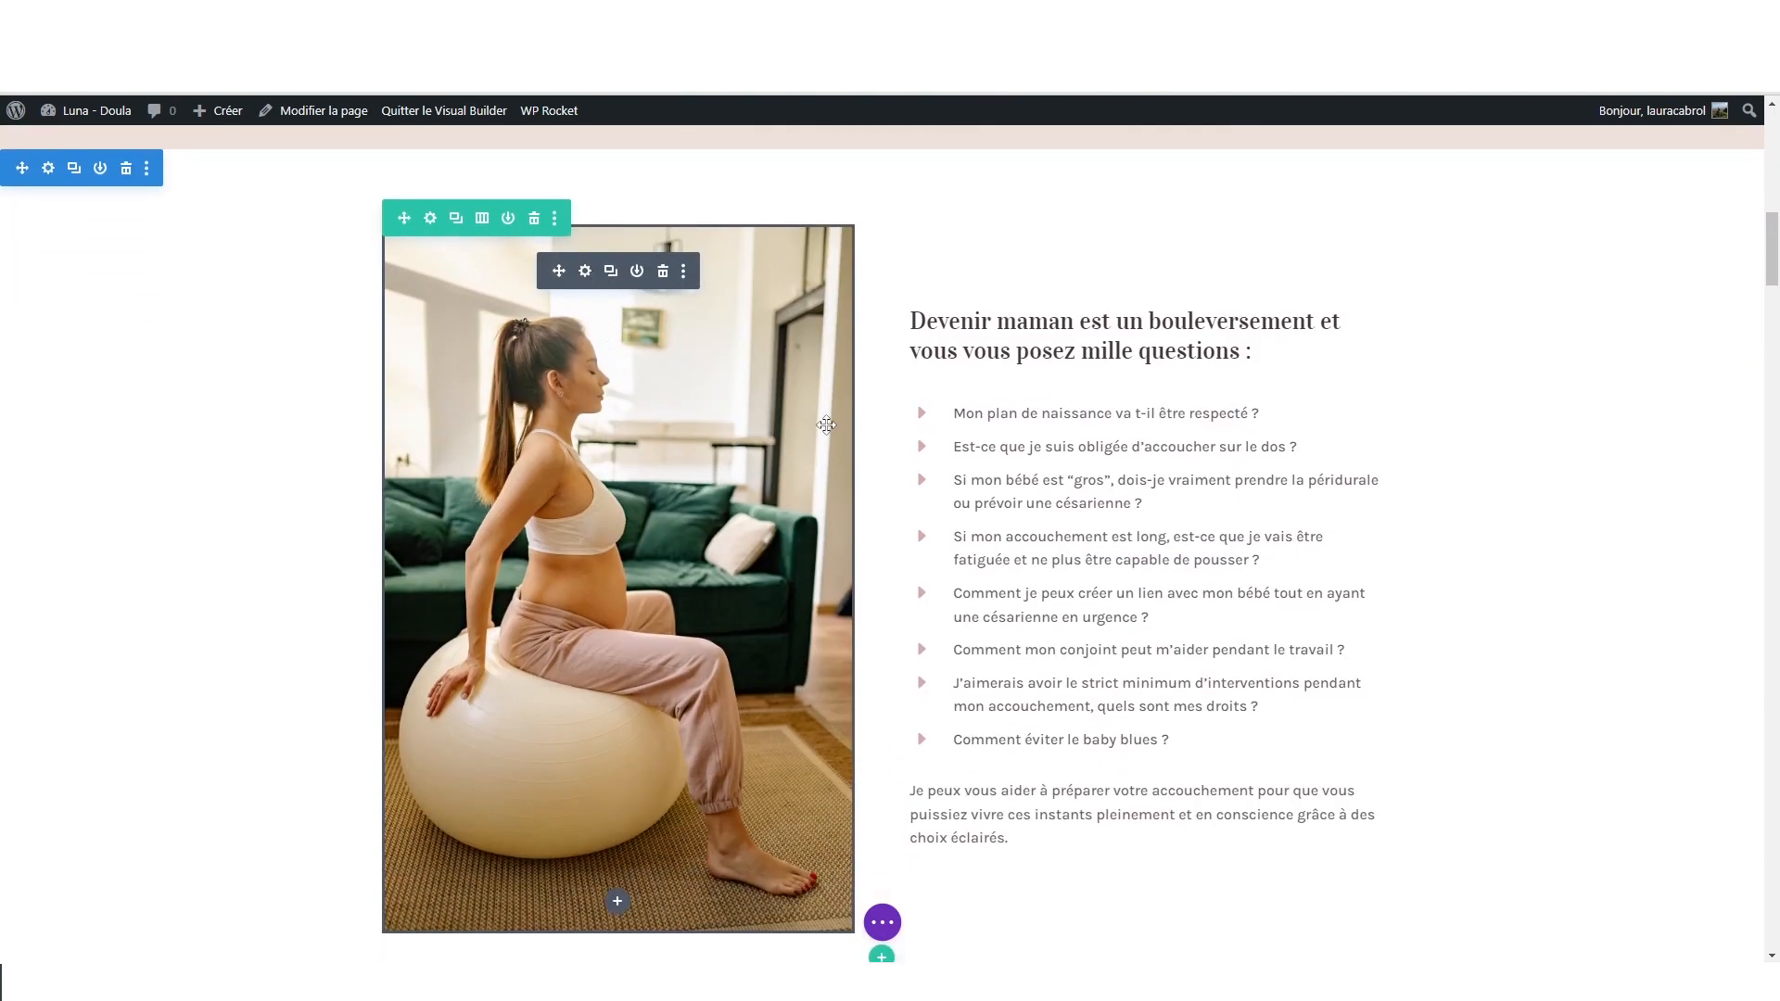
pyautogui.moveTo(1144, 449)
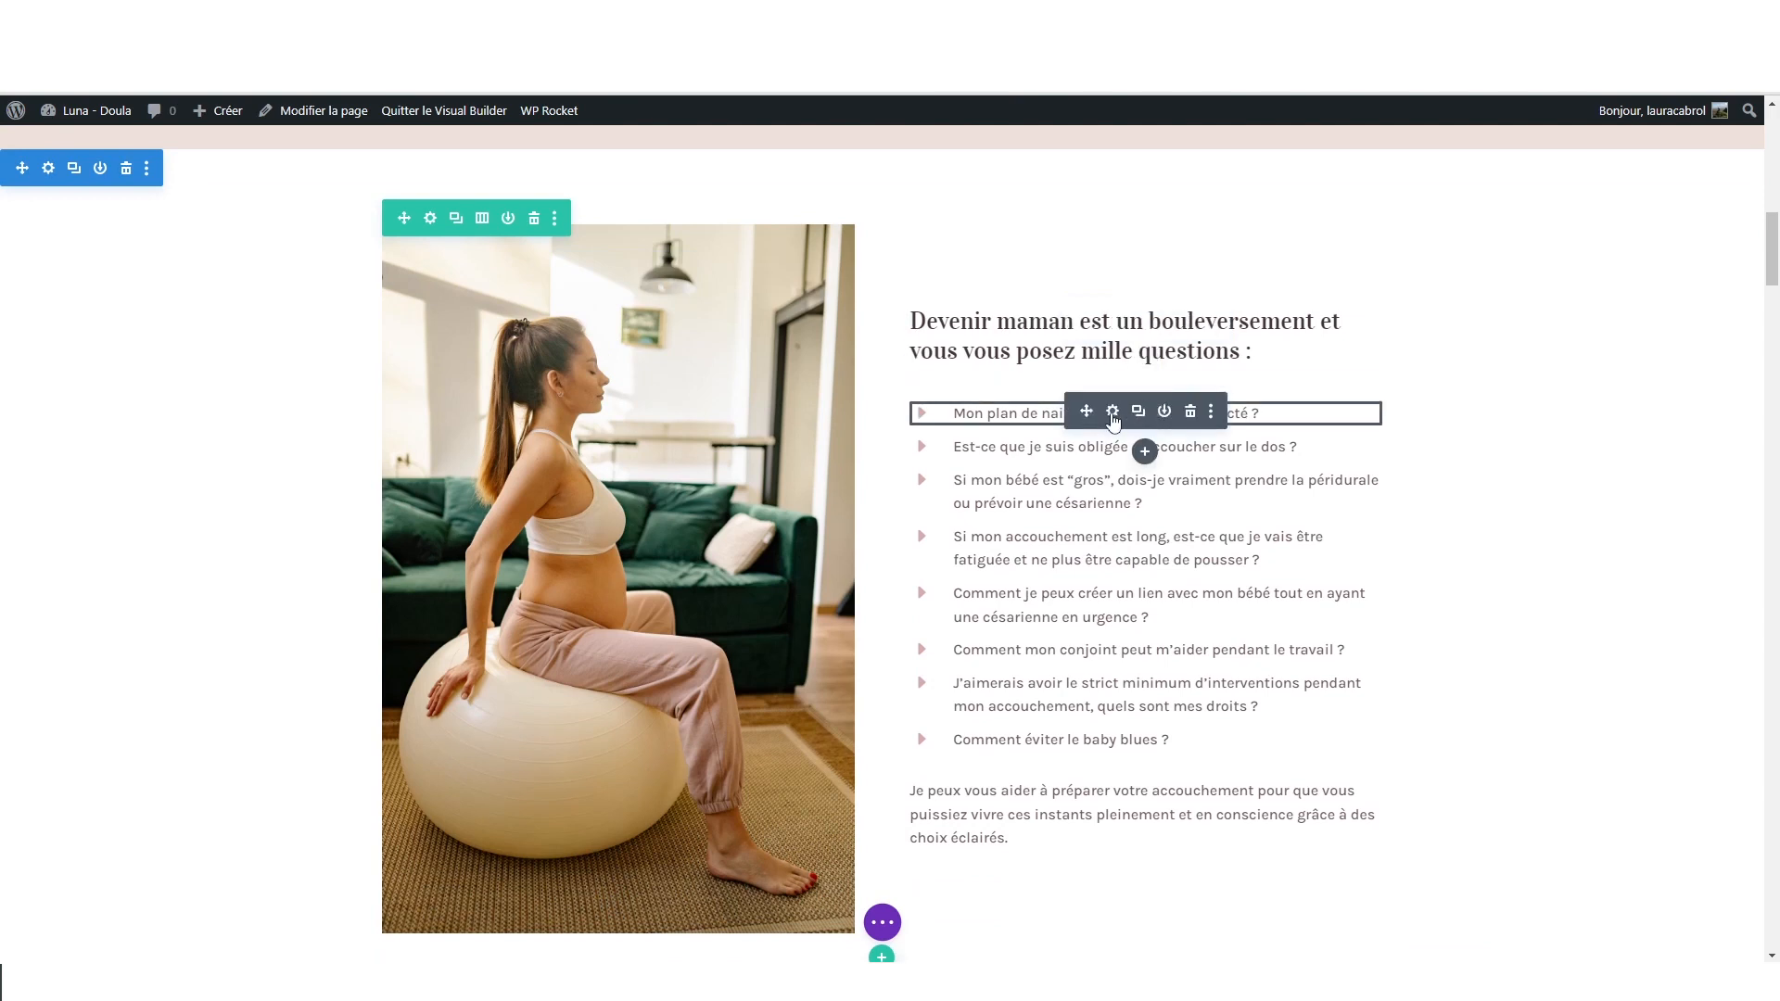
pyautogui.click(1113, 412)
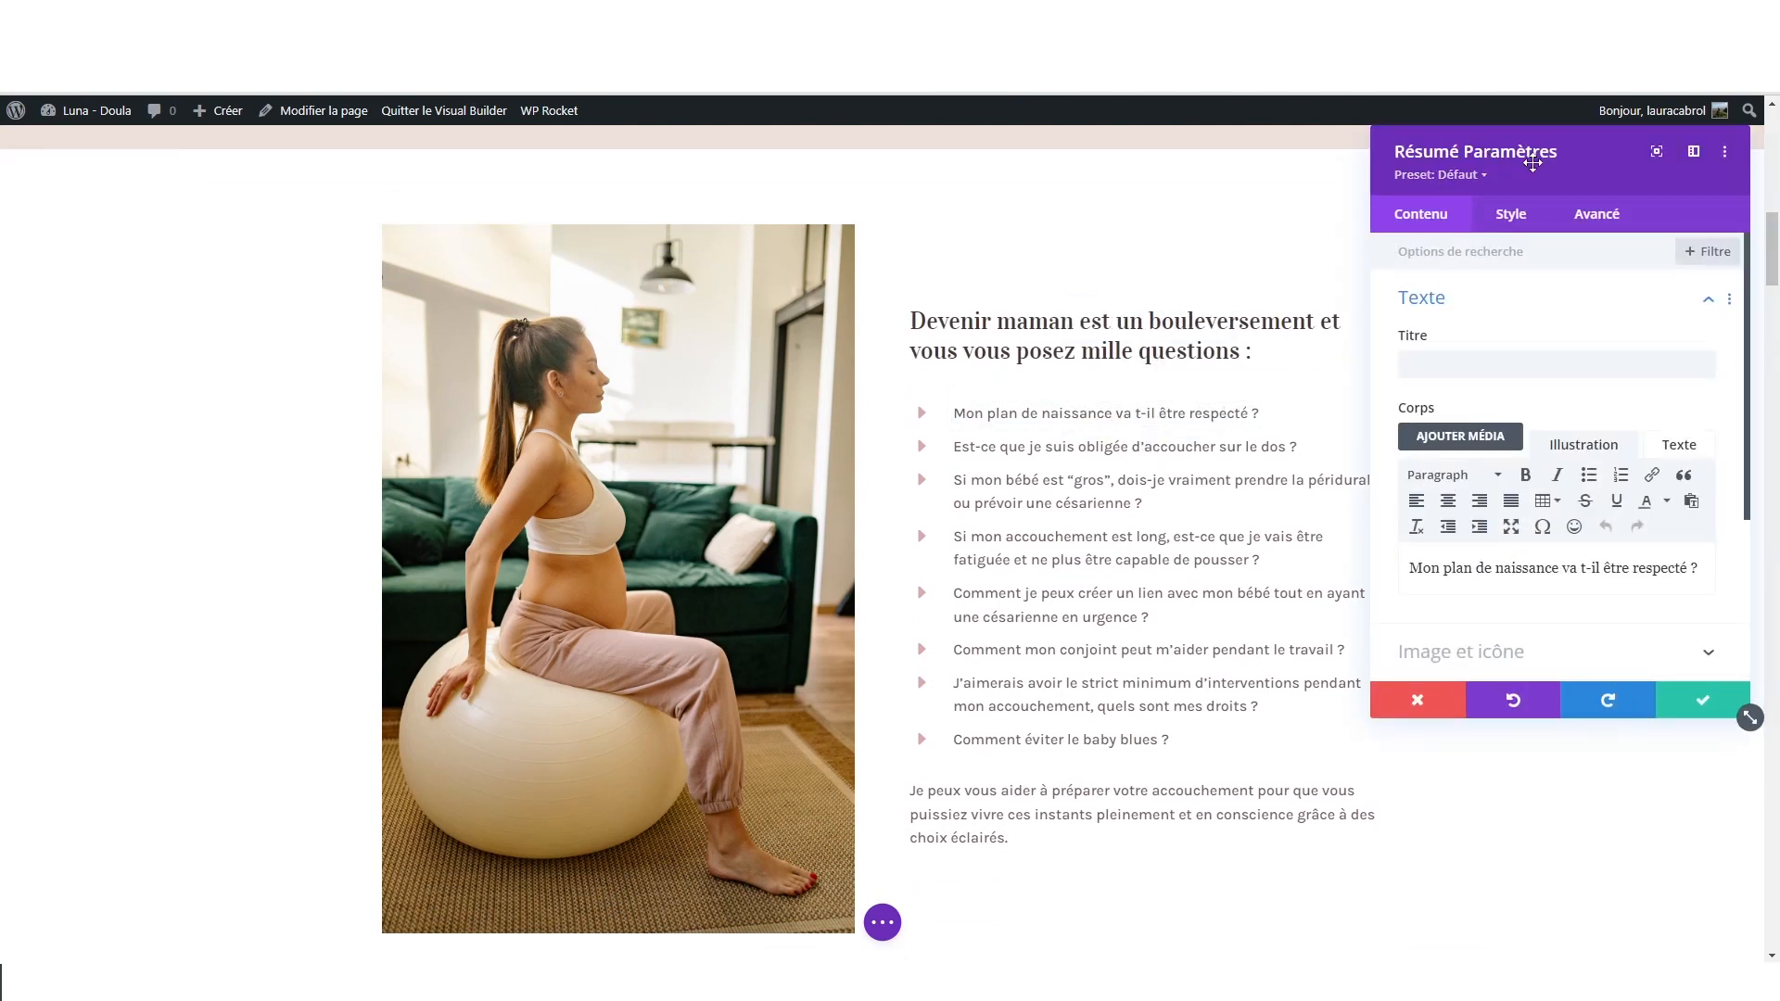
pyautogui.scroll(-3, 1465, 408)
pyautogui.click(1465, 408)
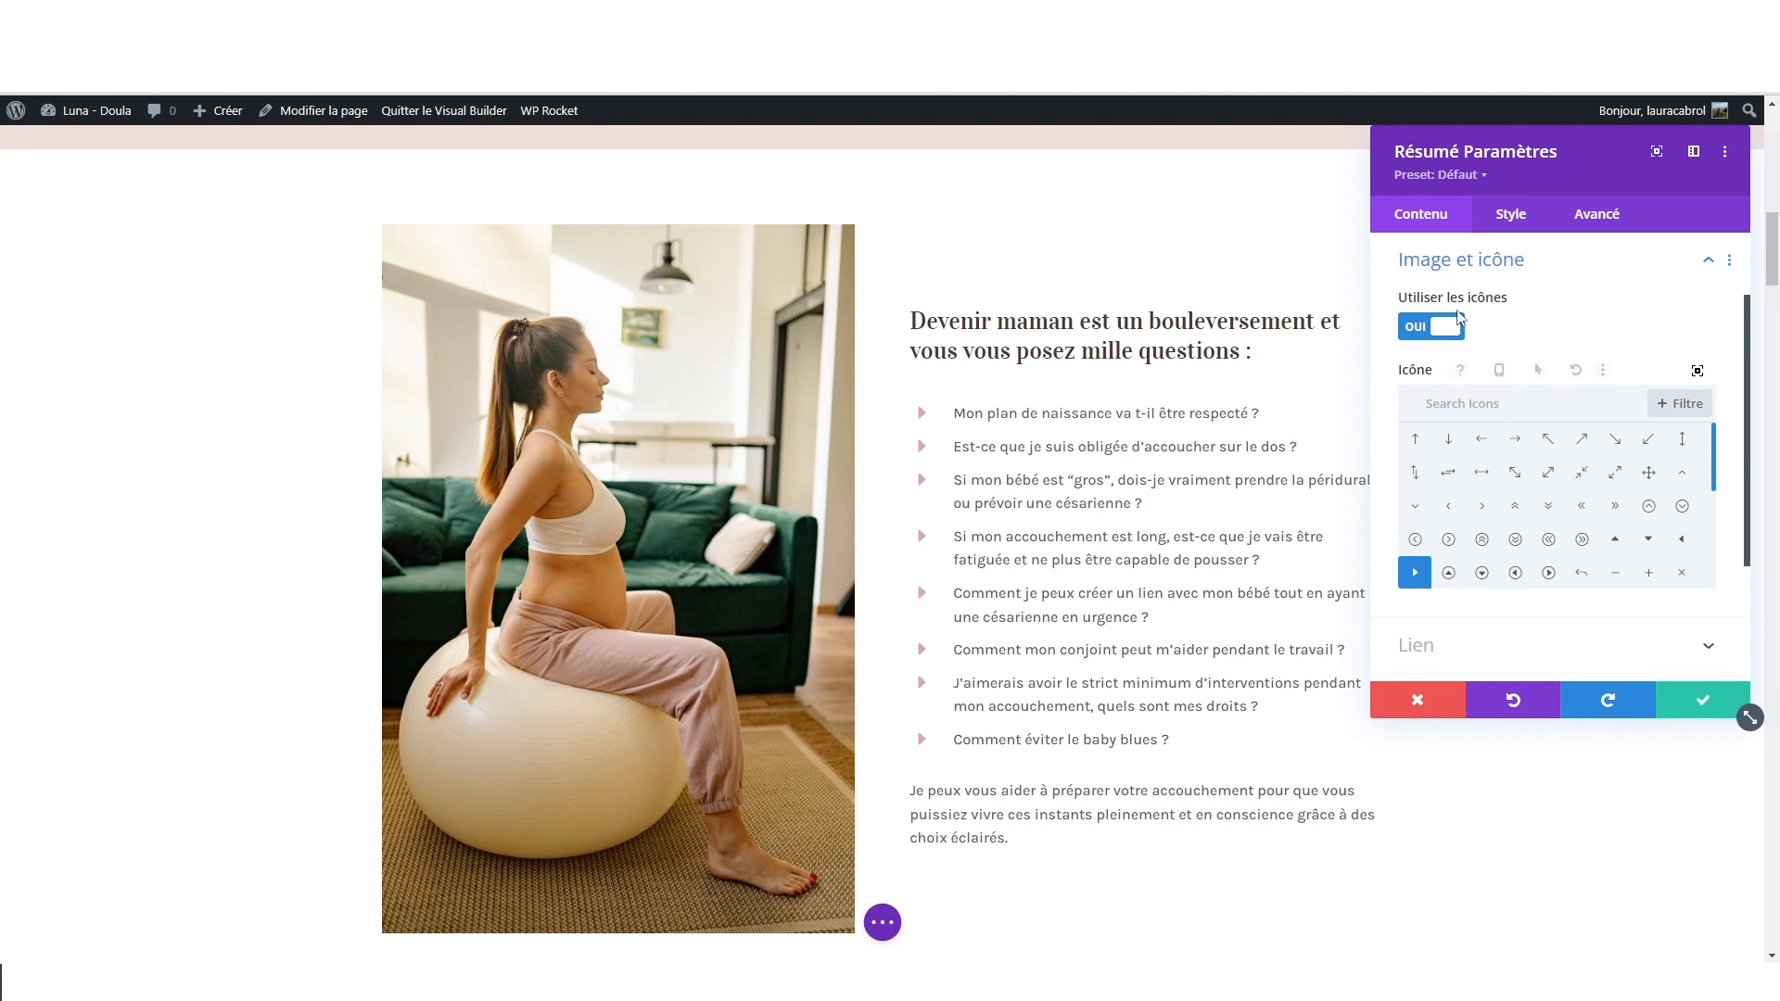
pyautogui.scroll(-5, 1541, 487)
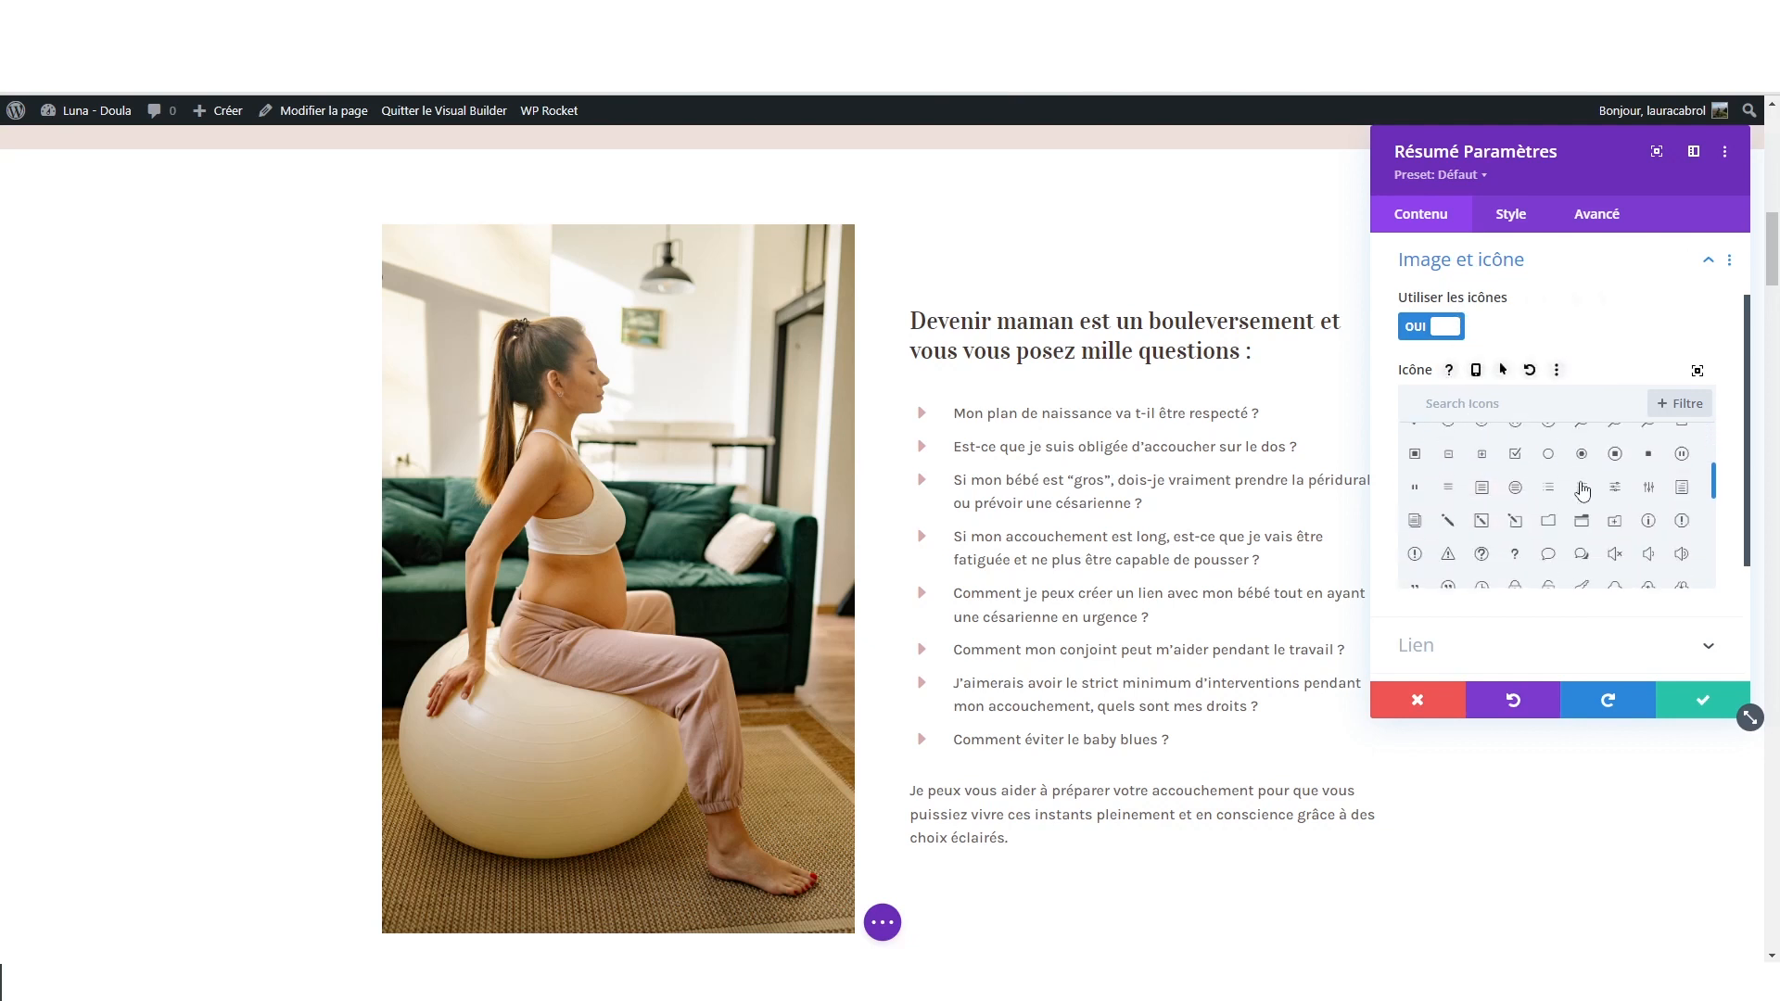
# - Try the tan palette colour on the first question's arrow icon, and discard the change
pyautogui.click(1512, 215)
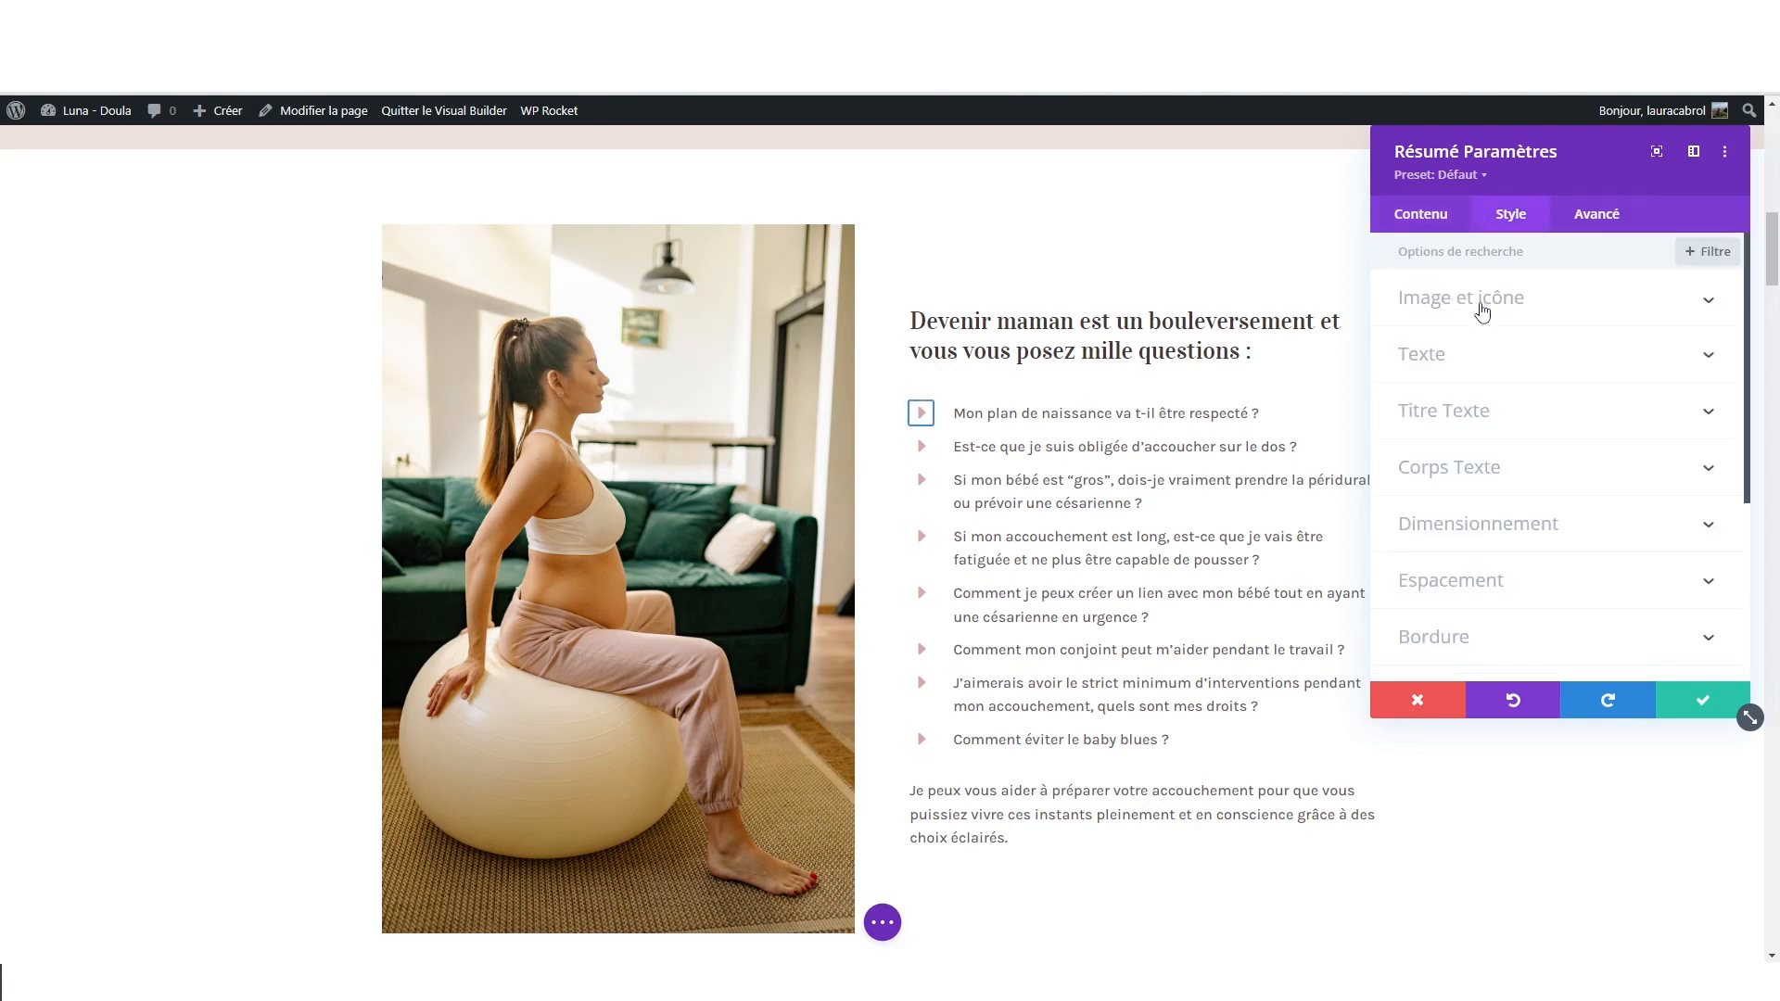
pyautogui.click(1482, 310)
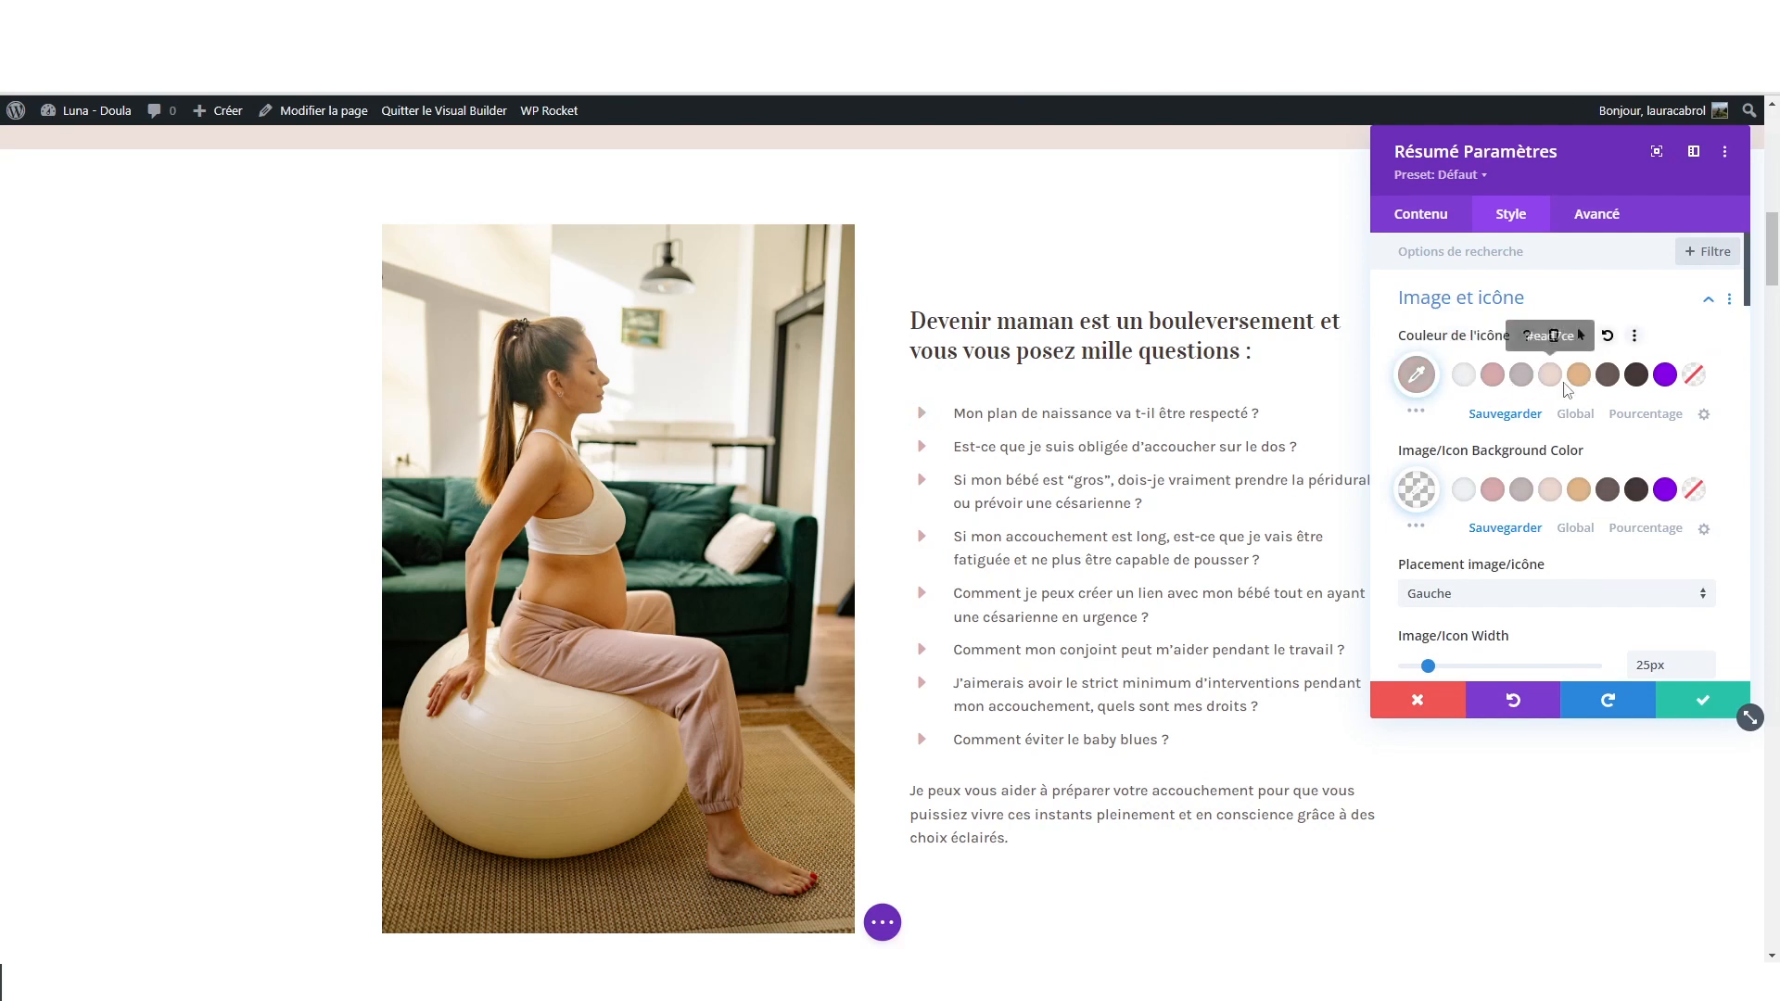
pyautogui.click(1580, 375)
pyautogui.scroll(-2, 1495, 508)
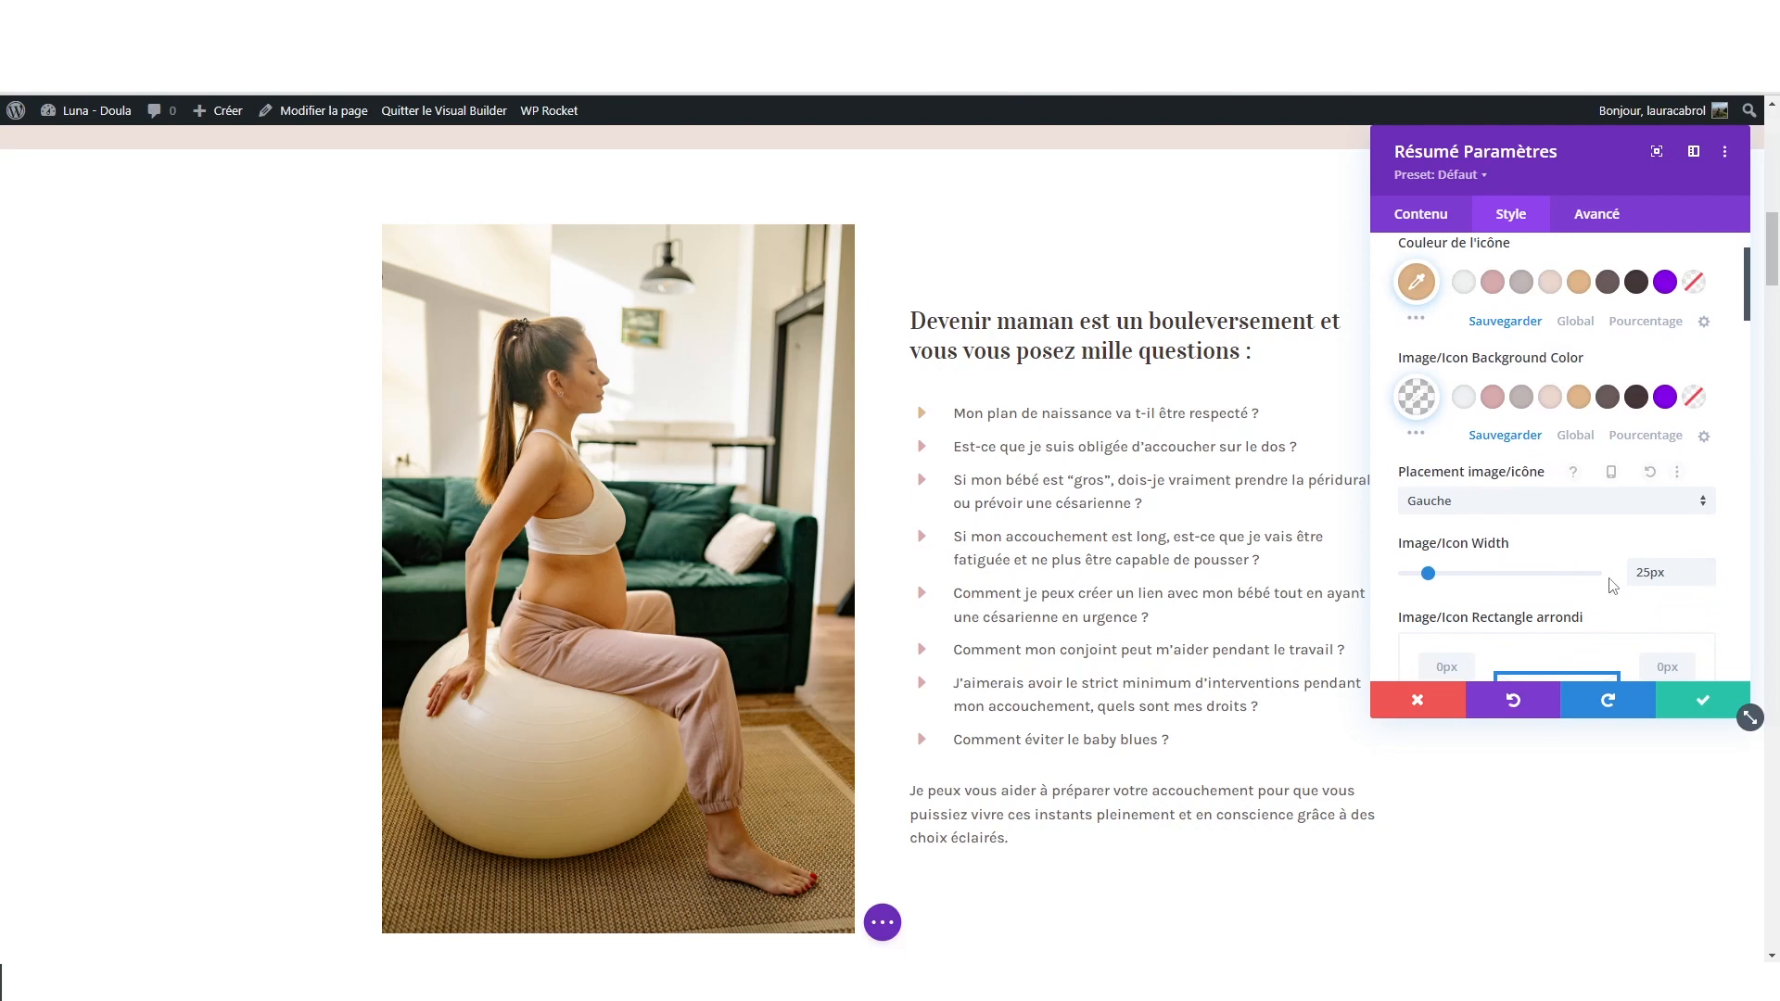
pyautogui.scroll(-5, 1567, 566)
pyautogui.click(1418, 706)
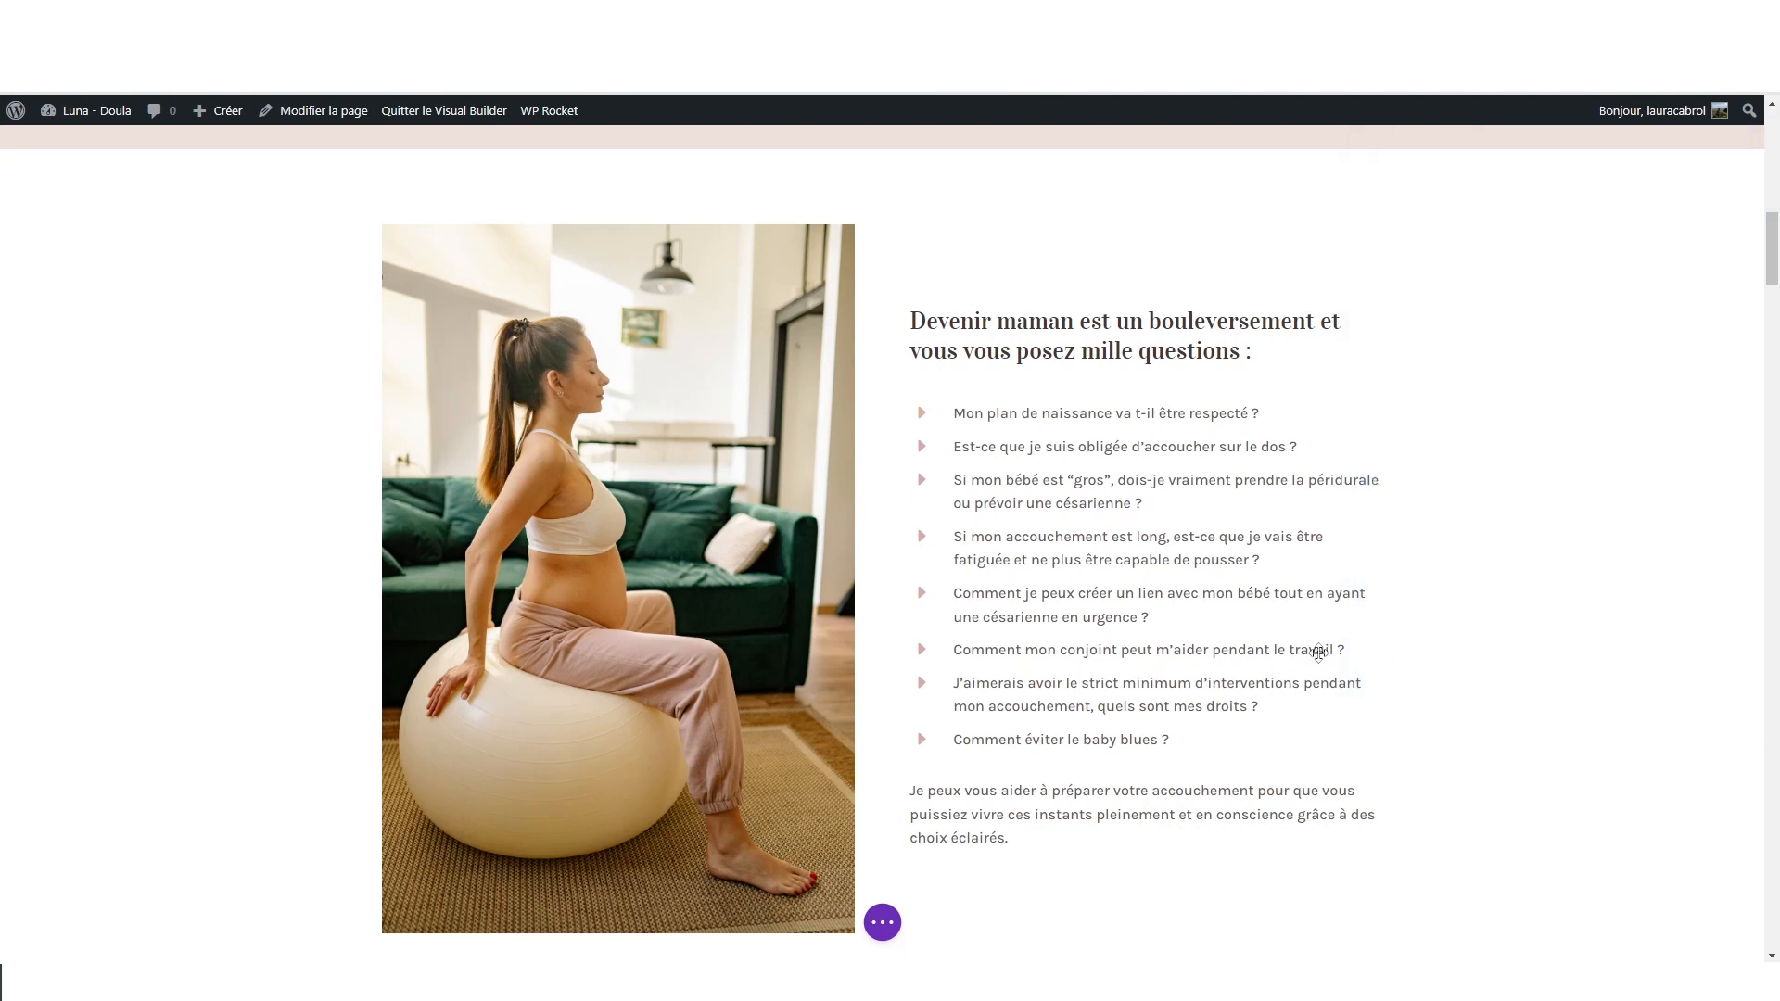
# - Check on which devices the "Une vision positive de l'accouchement" row is disabled, and close its settings without changes
pyautogui.scroll(-5, 1201, 642)
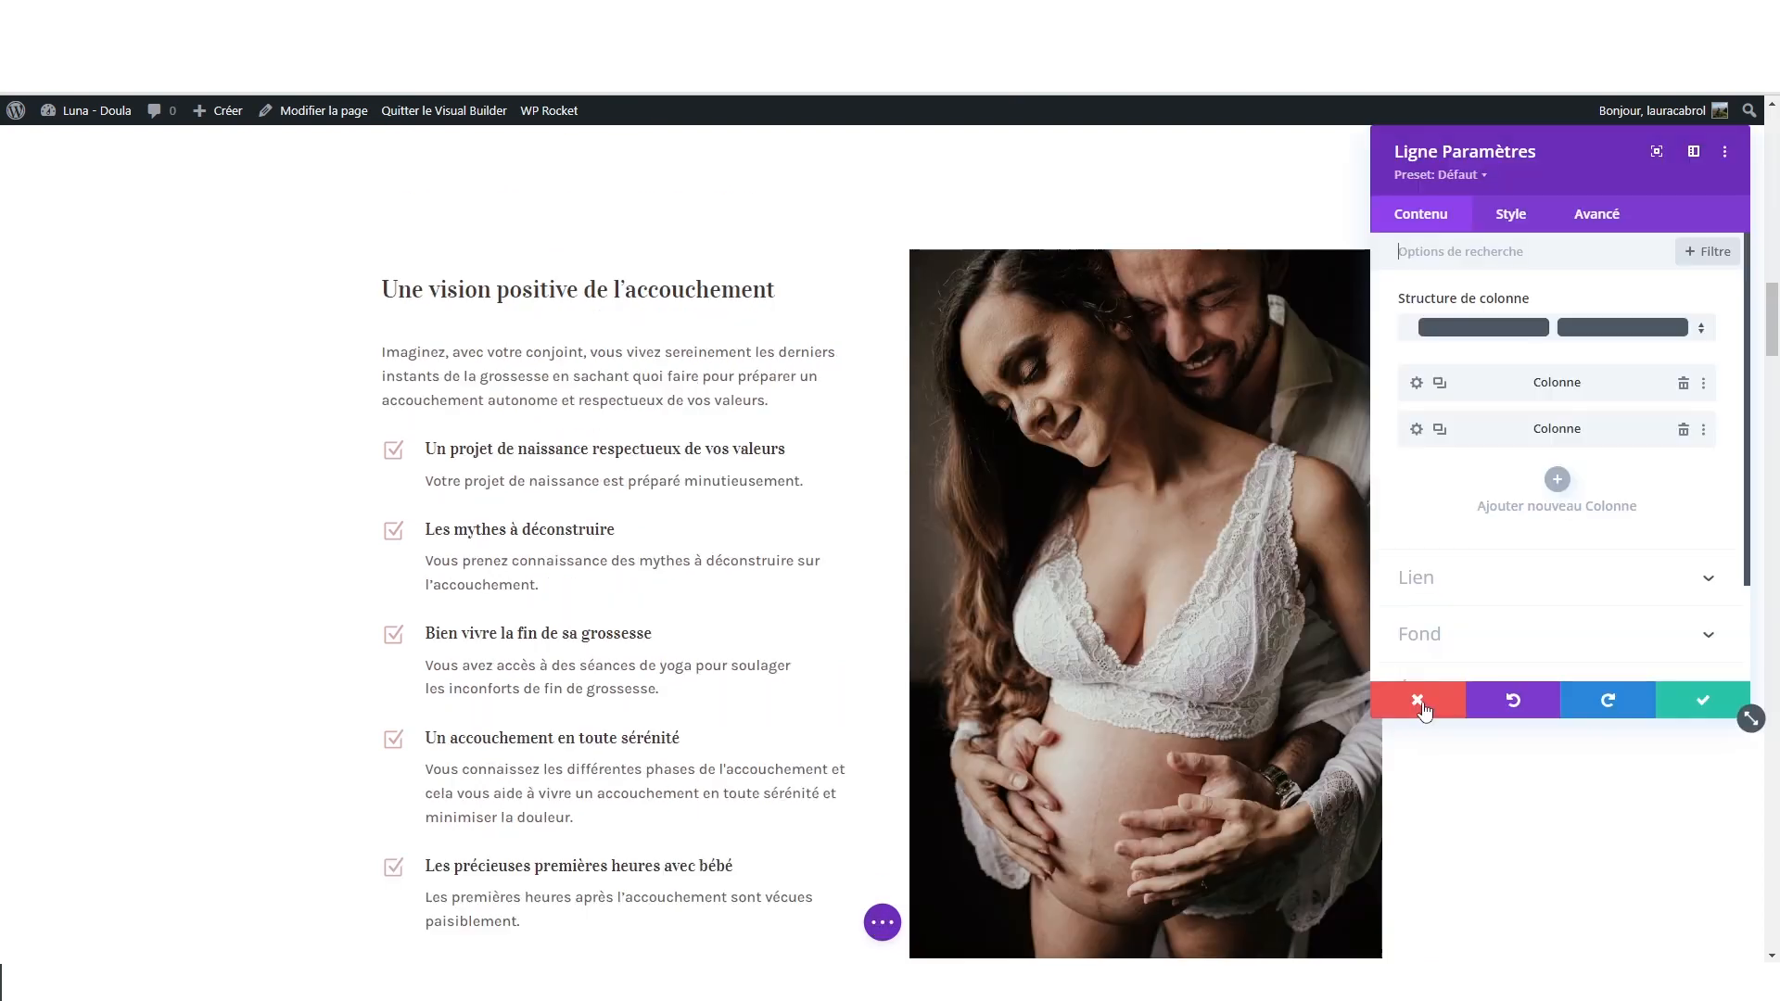
pyautogui.click(1422, 707)
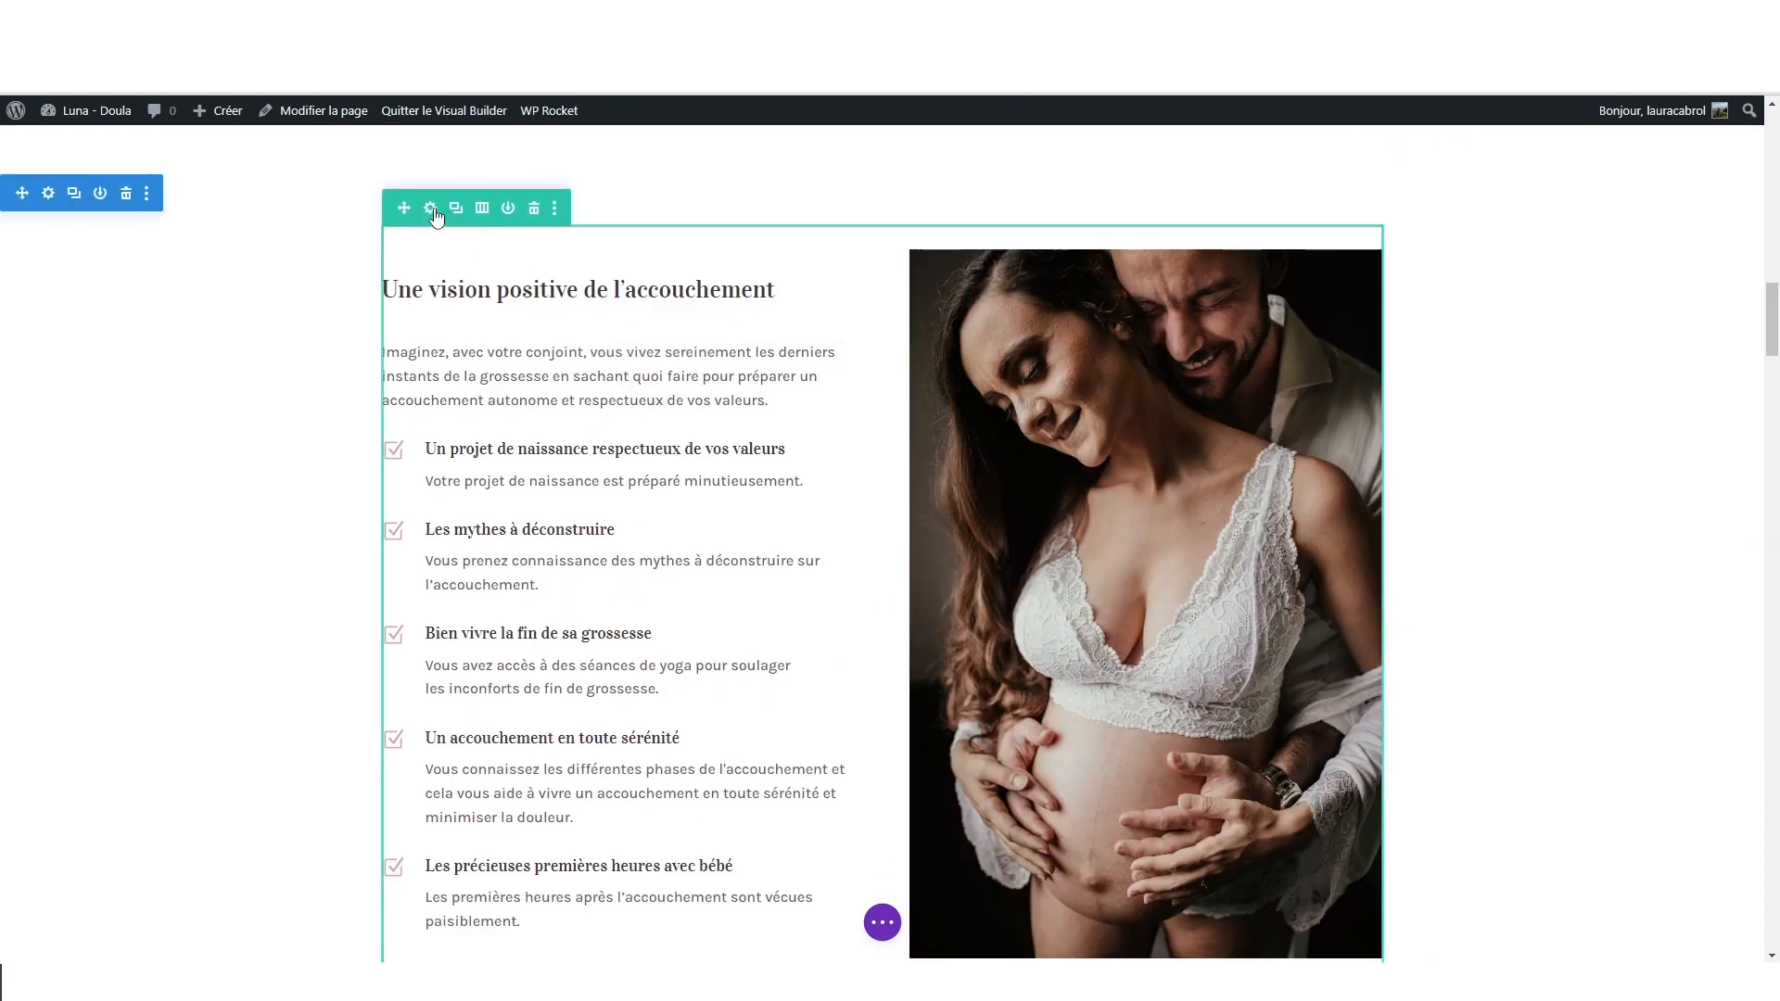
pyautogui.click(432, 209)
pyautogui.click(1597, 212)
pyautogui.click(1463, 465)
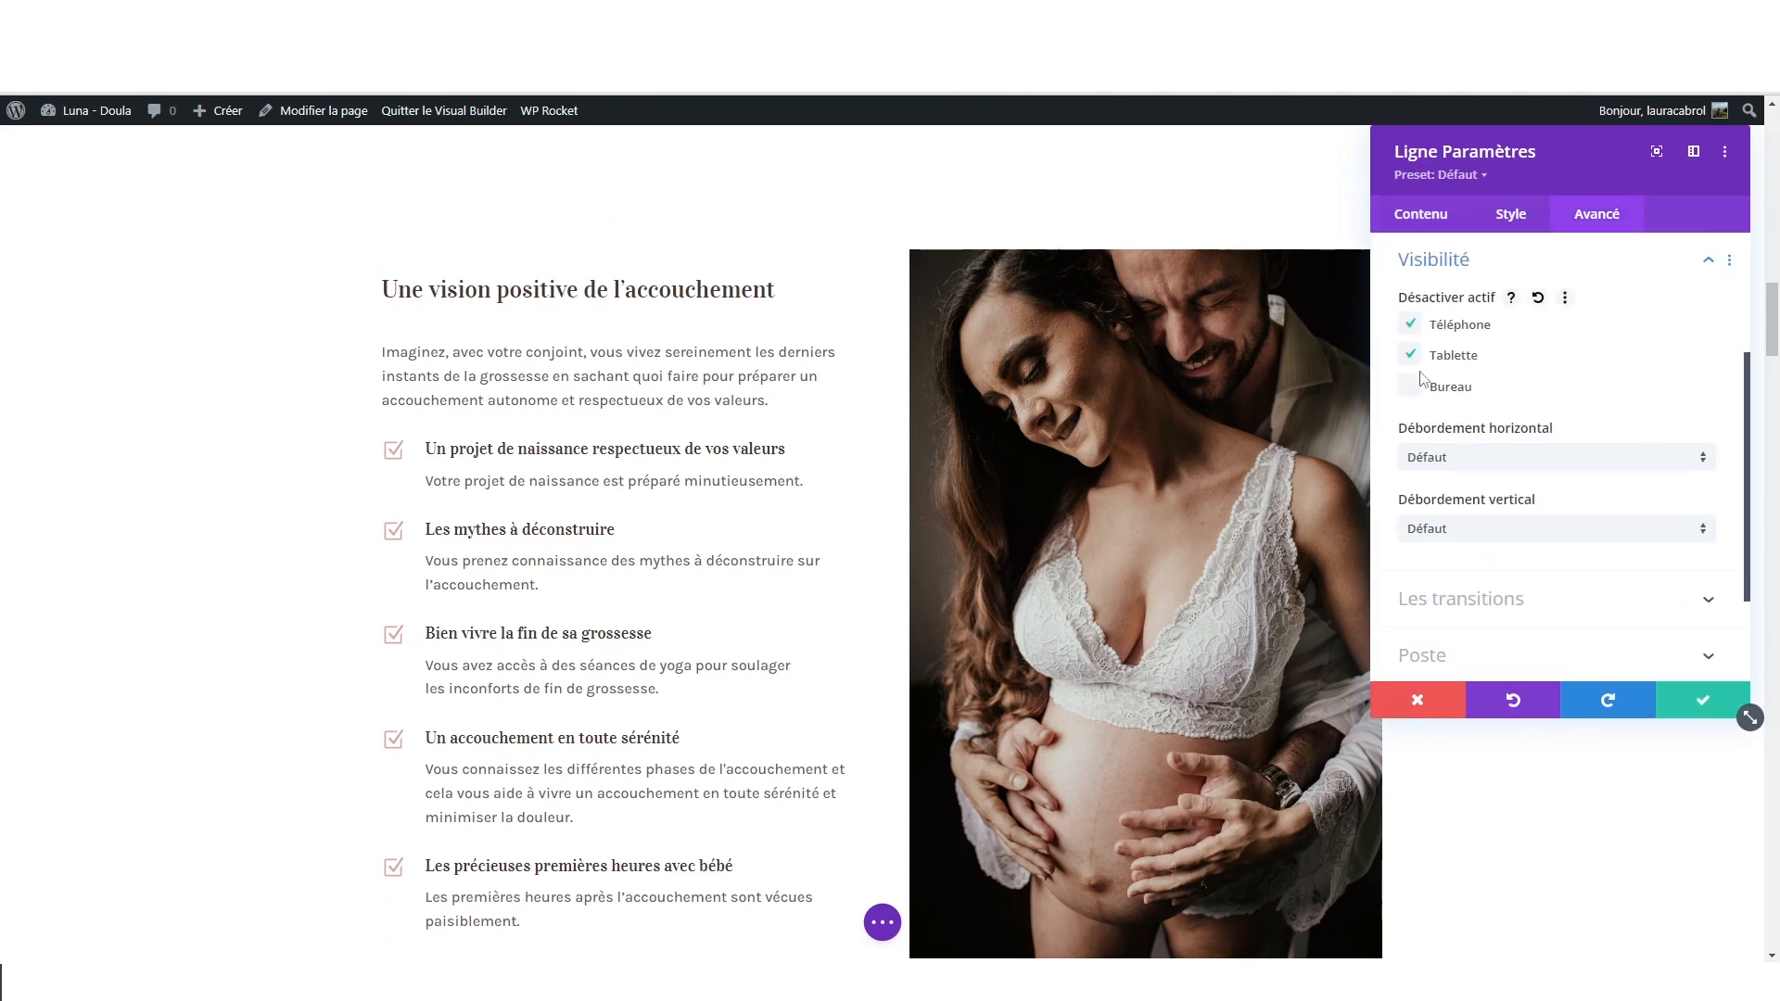
pyautogui.click(1419, 703)
pyautogui.scroll(-5, 142, 397)
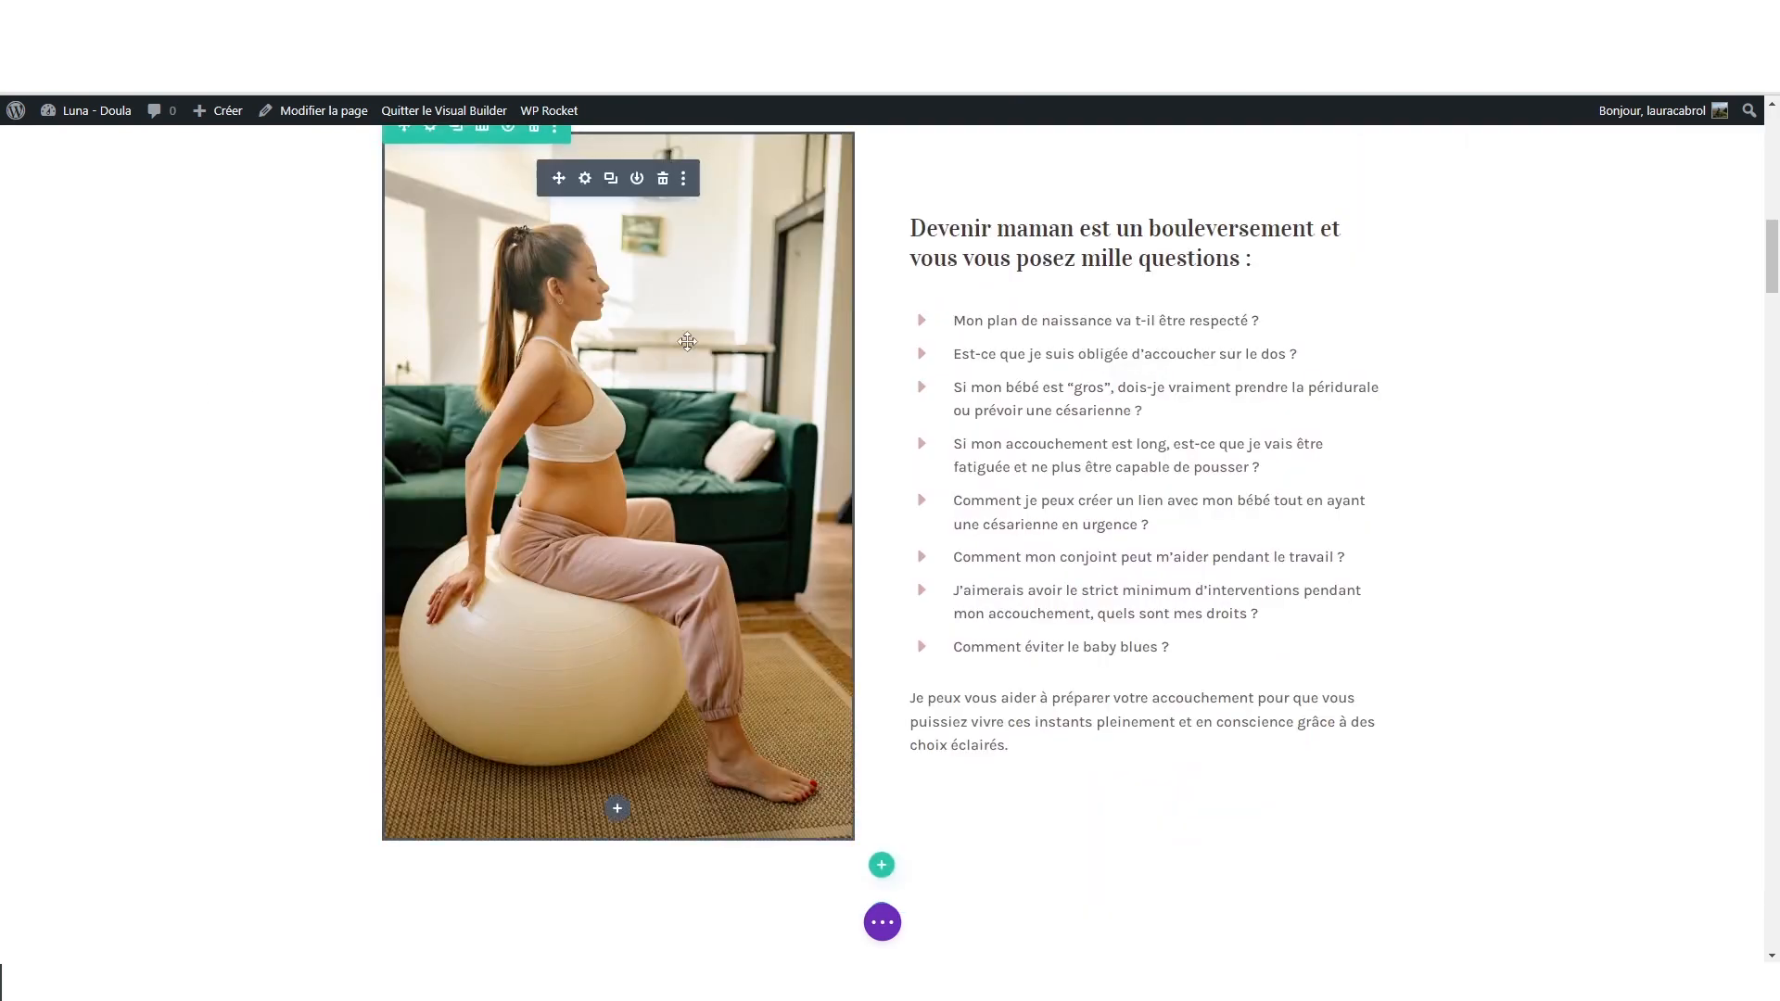
pyautogui.scroll(-6, 1141, 385)
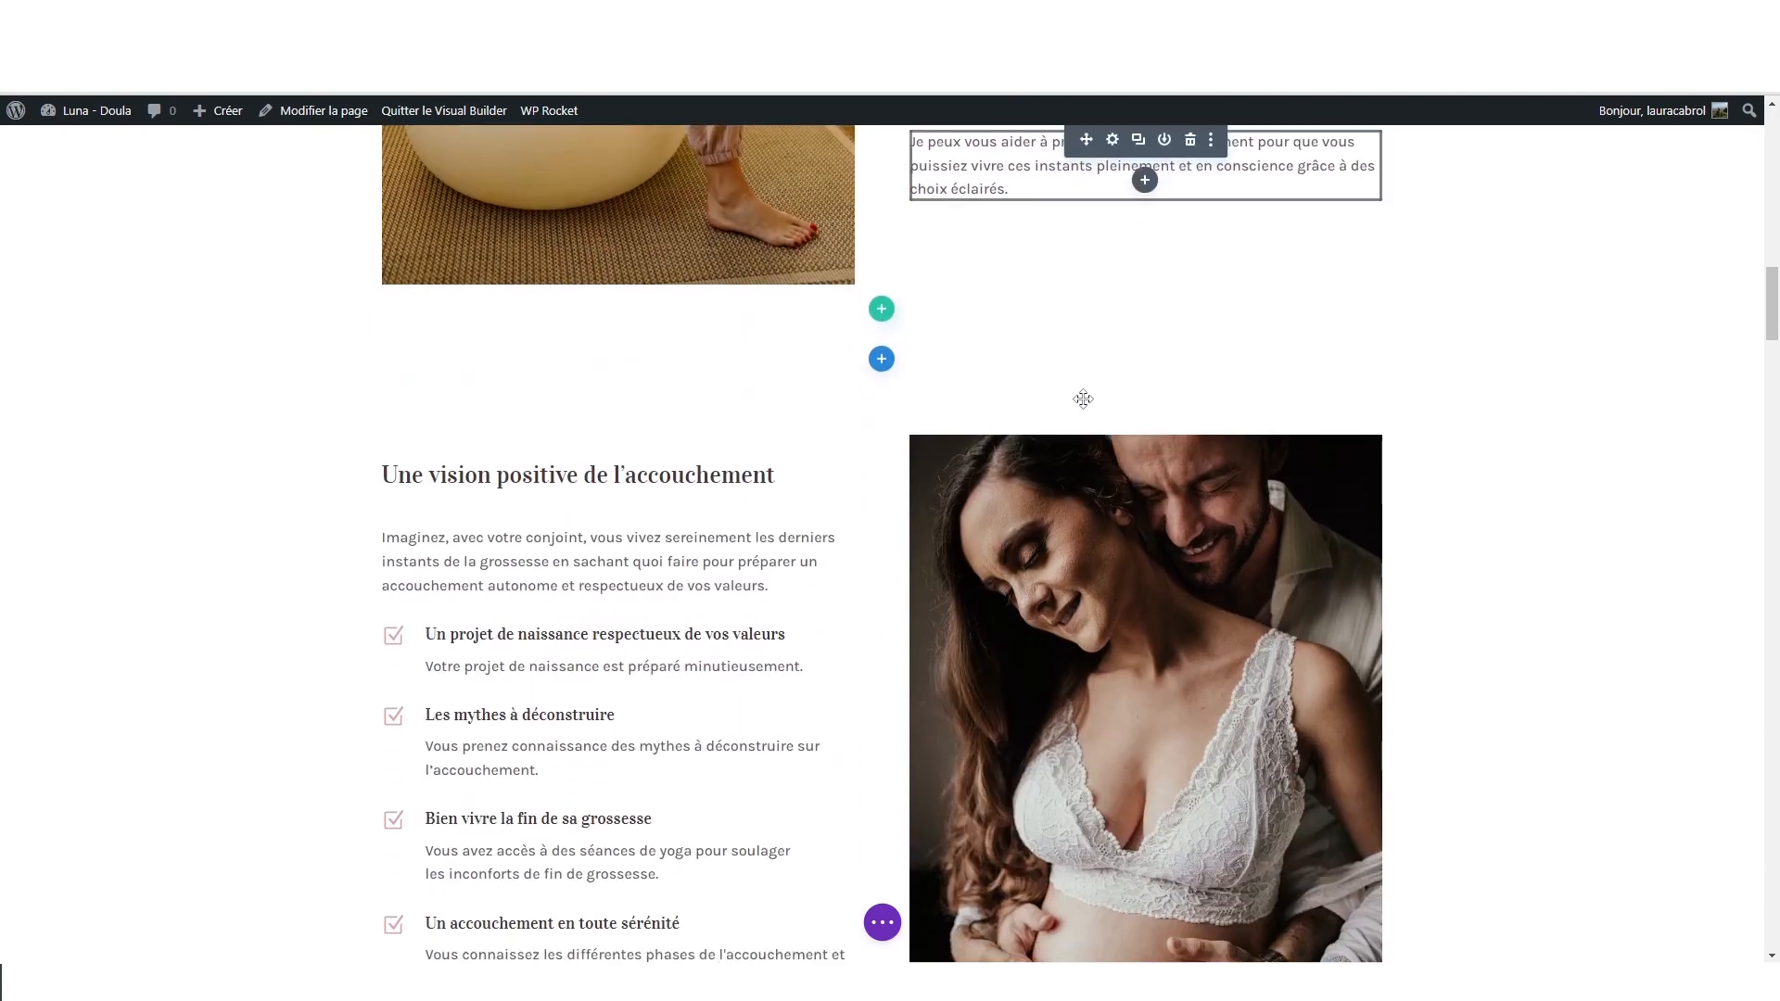
pyautogui.scroll(-2, 1084, 399)
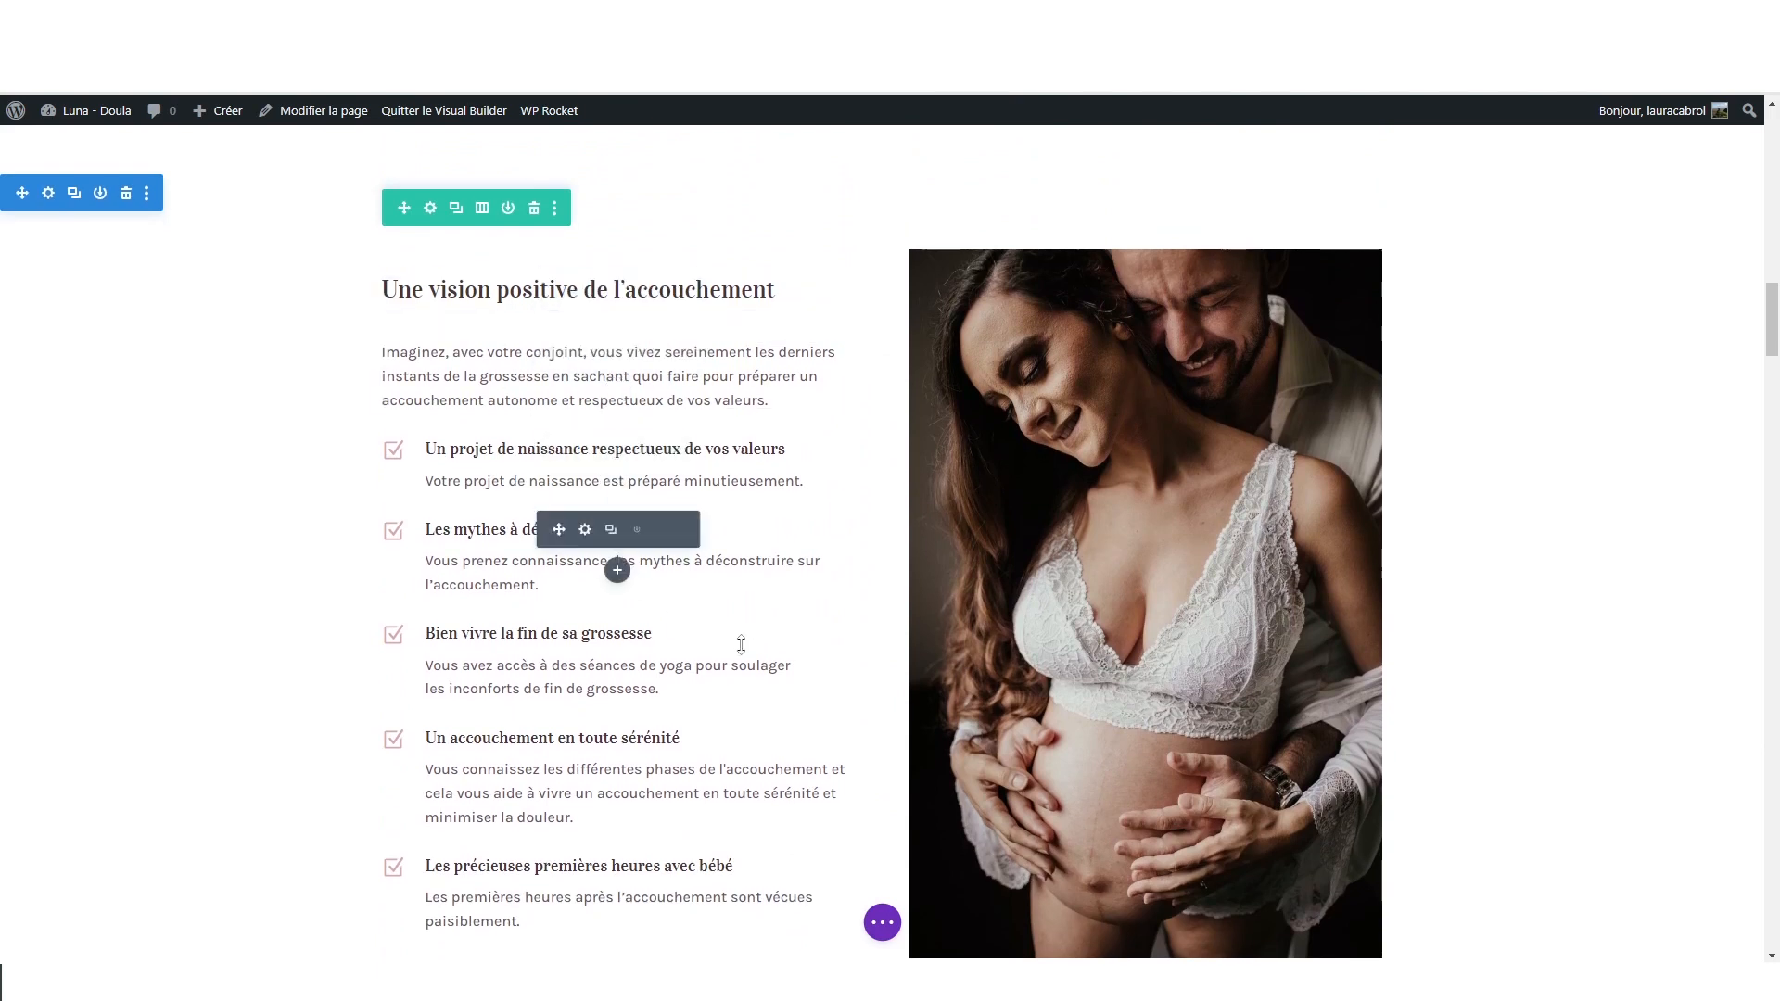
# - Compare the image and text placement in the "Devenir maman est un bouleversement" and "Une vision positive de l'accouchement" rows in desktop view
pyautogui.scroll(-3, 1333, 499)
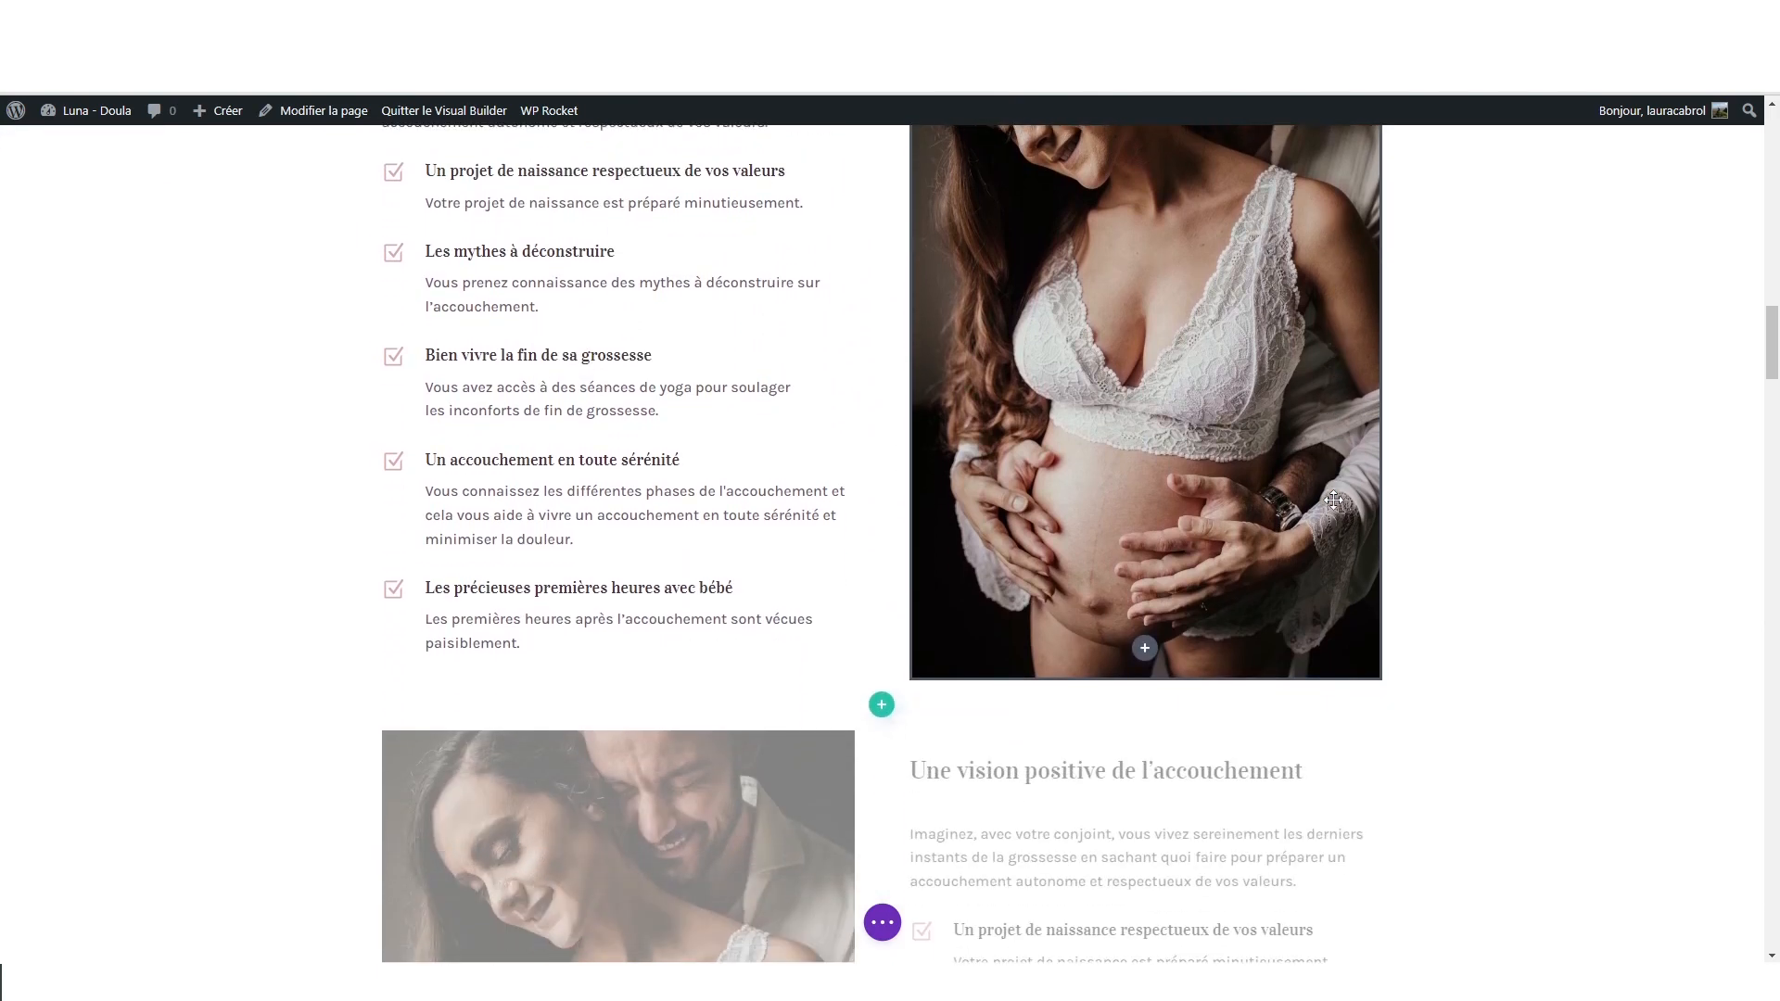
pyautogui.scroll(10, 1333, 500)
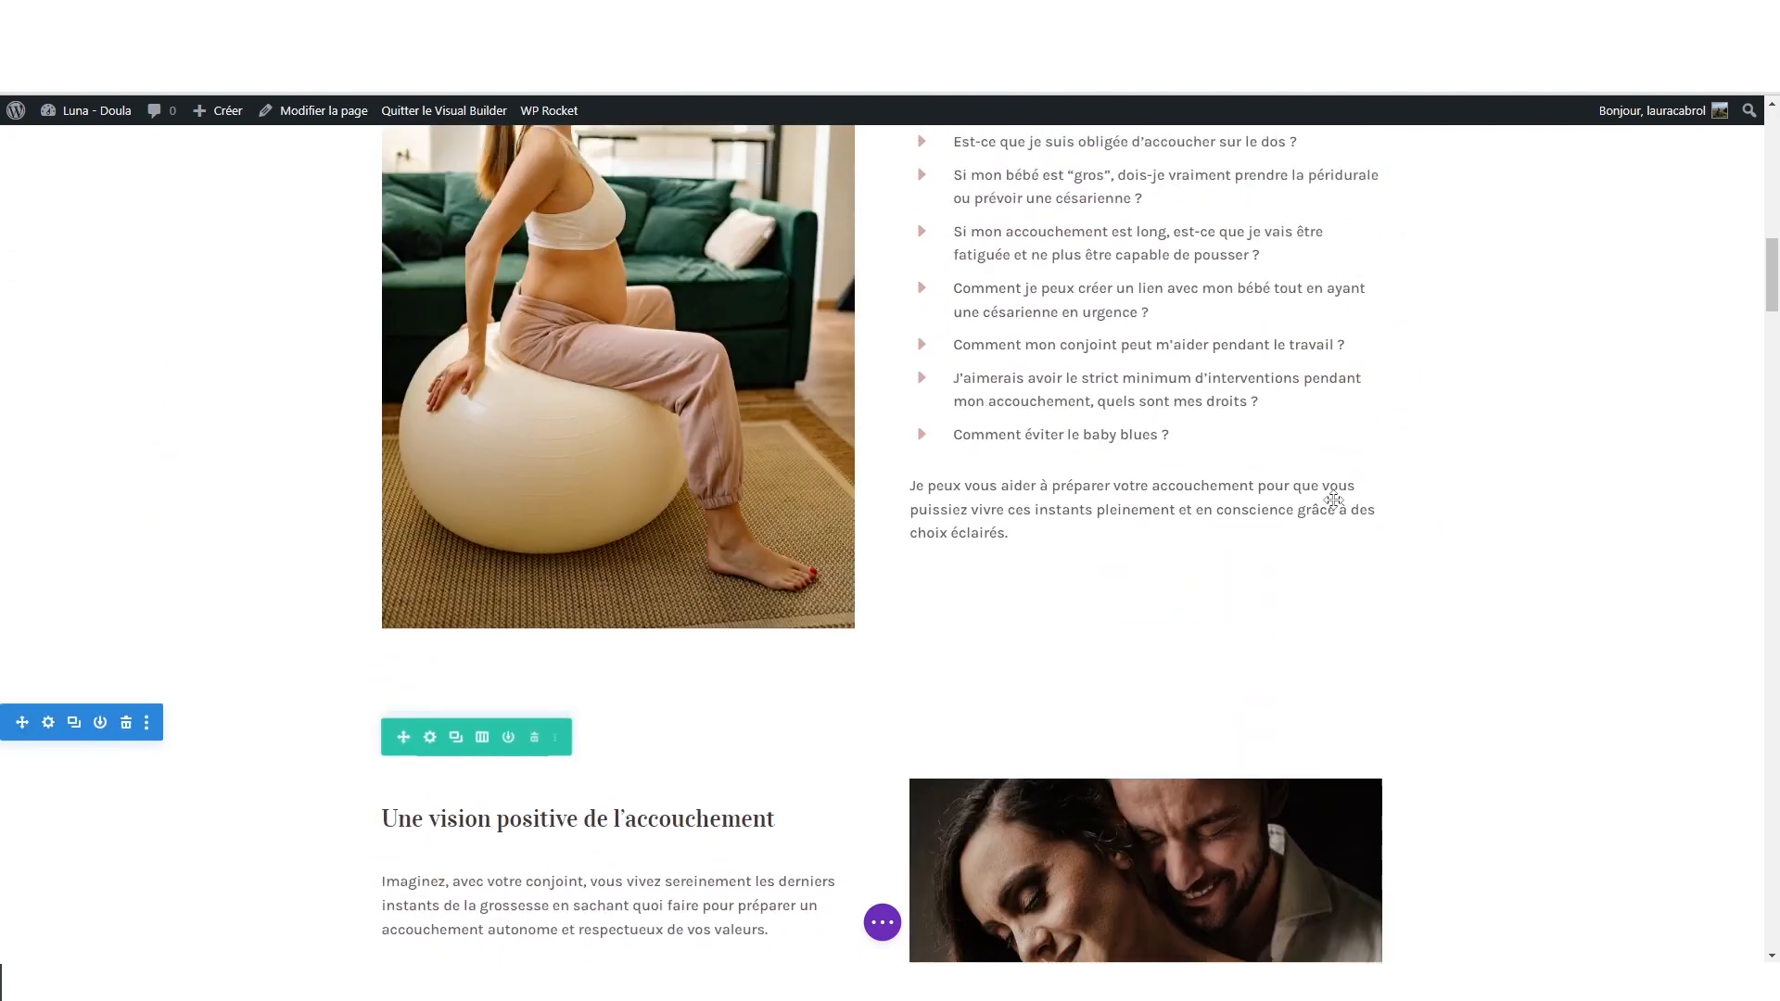
pyautogui.scroll(2, 1333, 500)
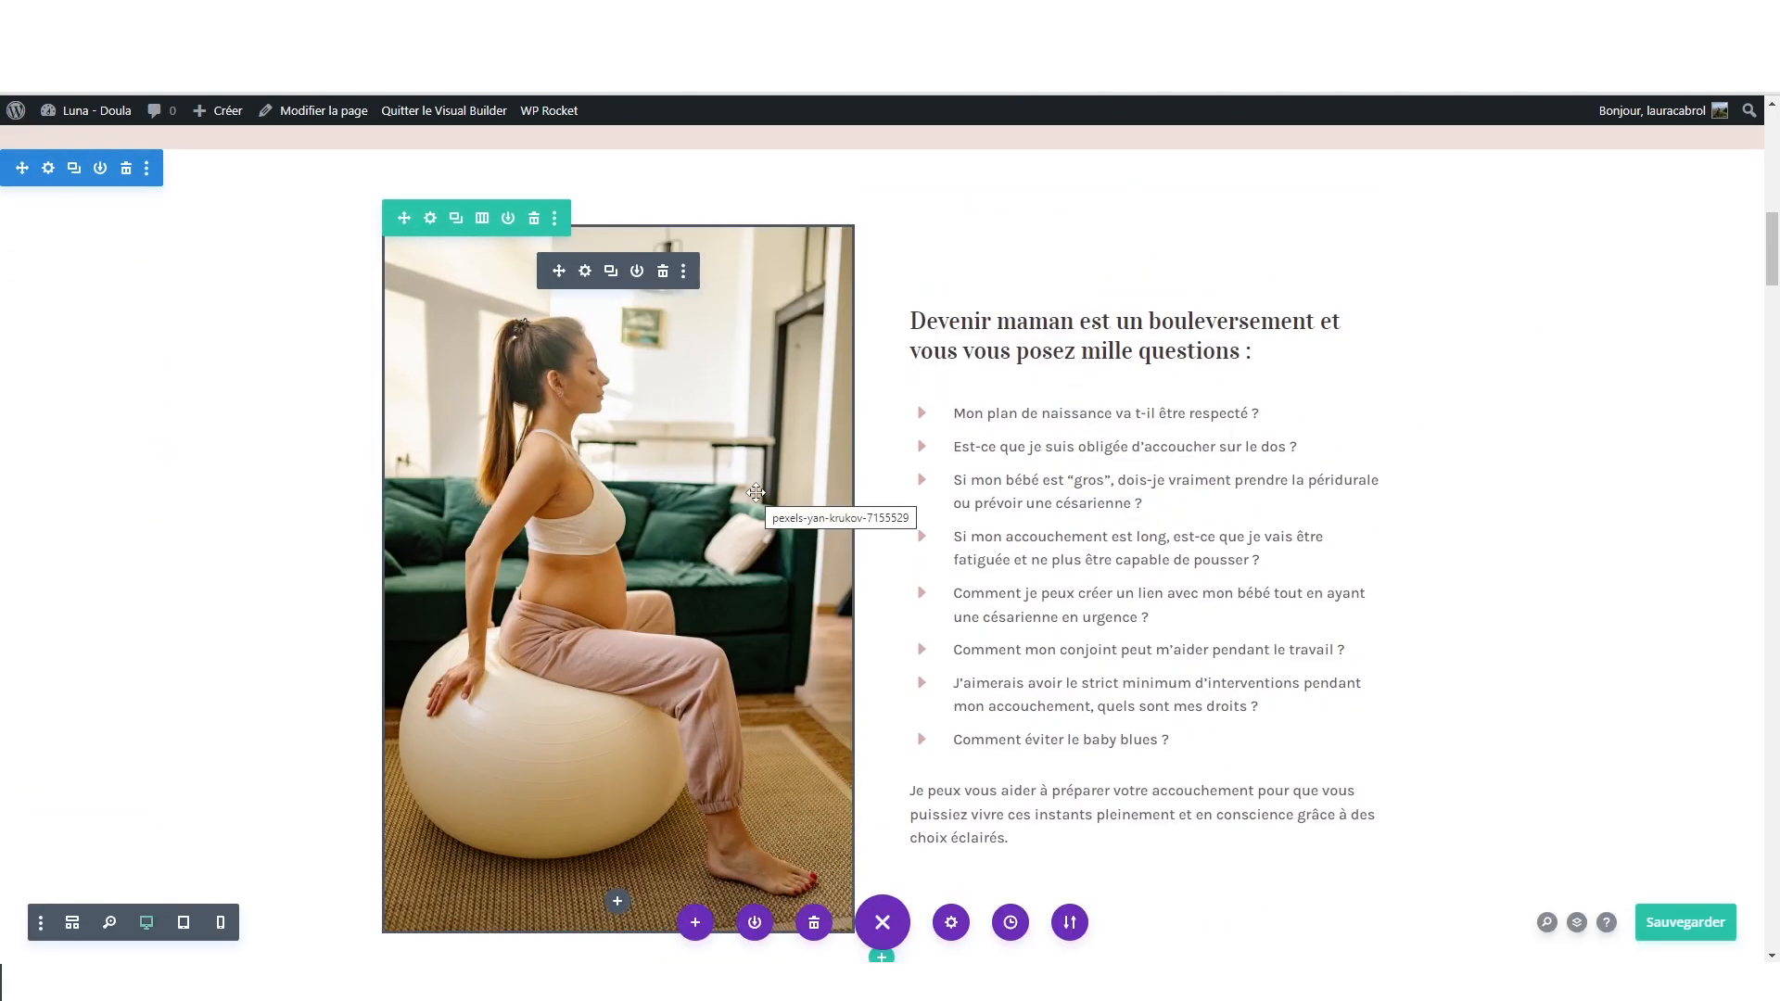
pyautogui.scroll(-4, 1147, 482)
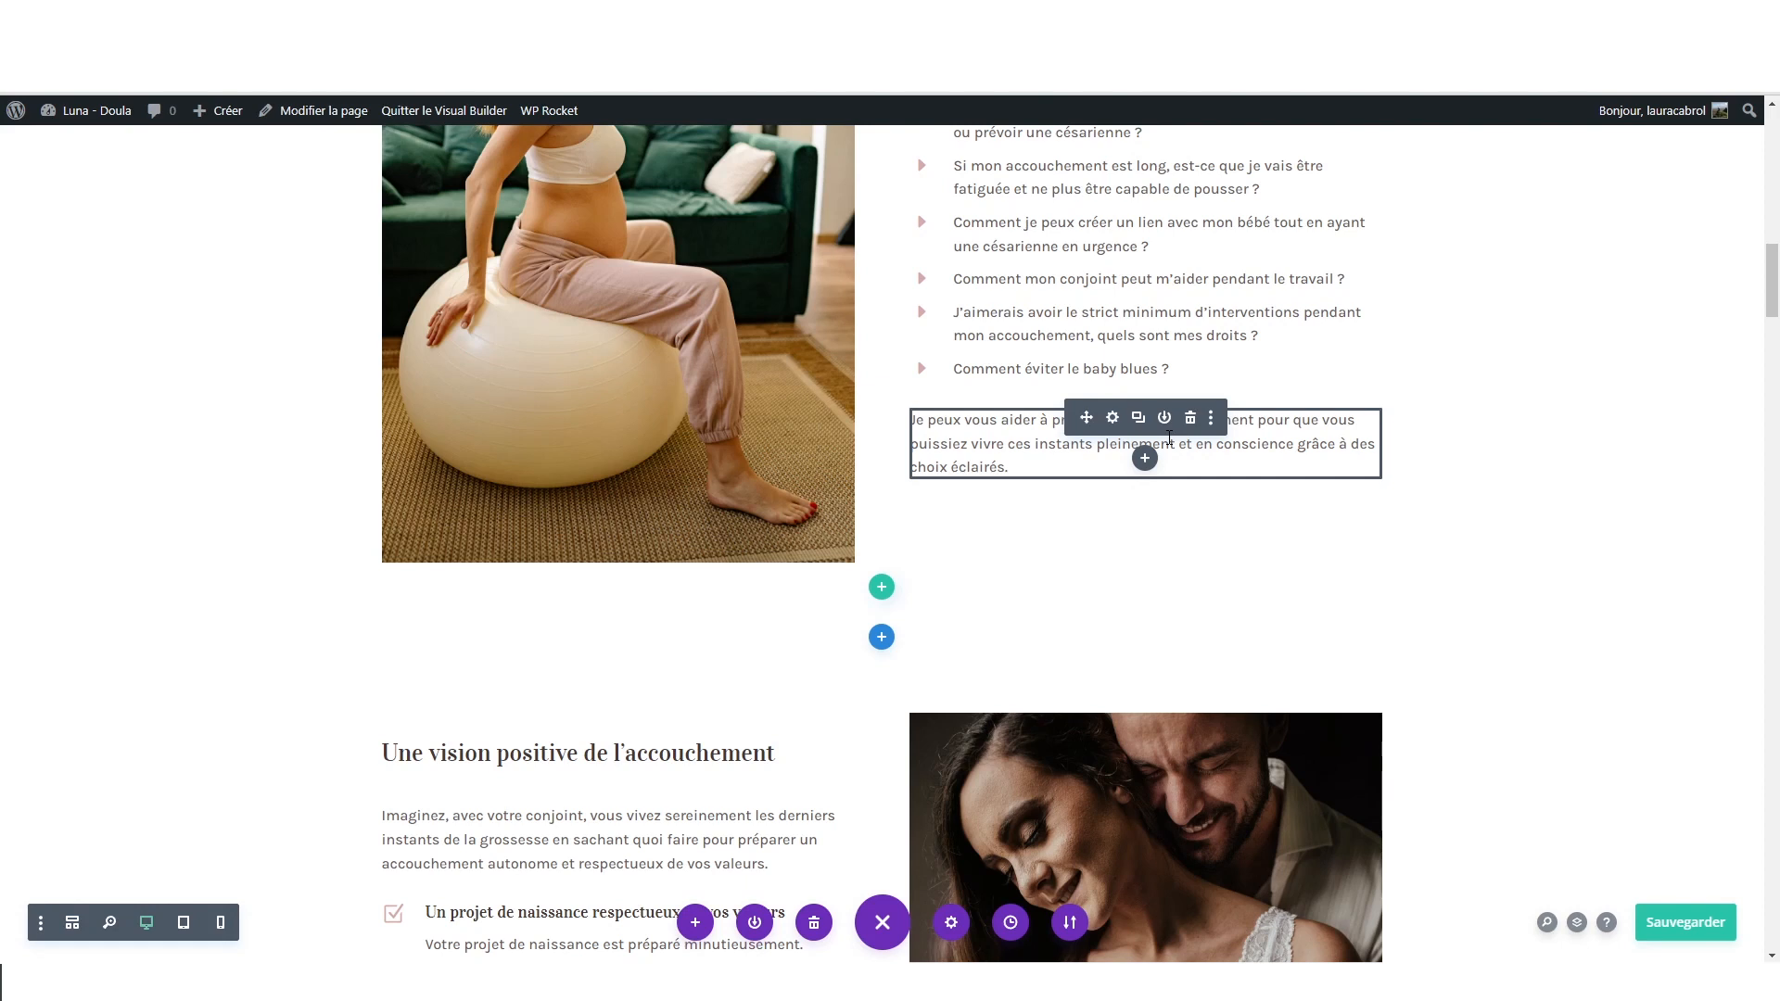
pyautogui.scroll(-7, 1170, 438)
pyautogui.scroll(9, 1166, 442)
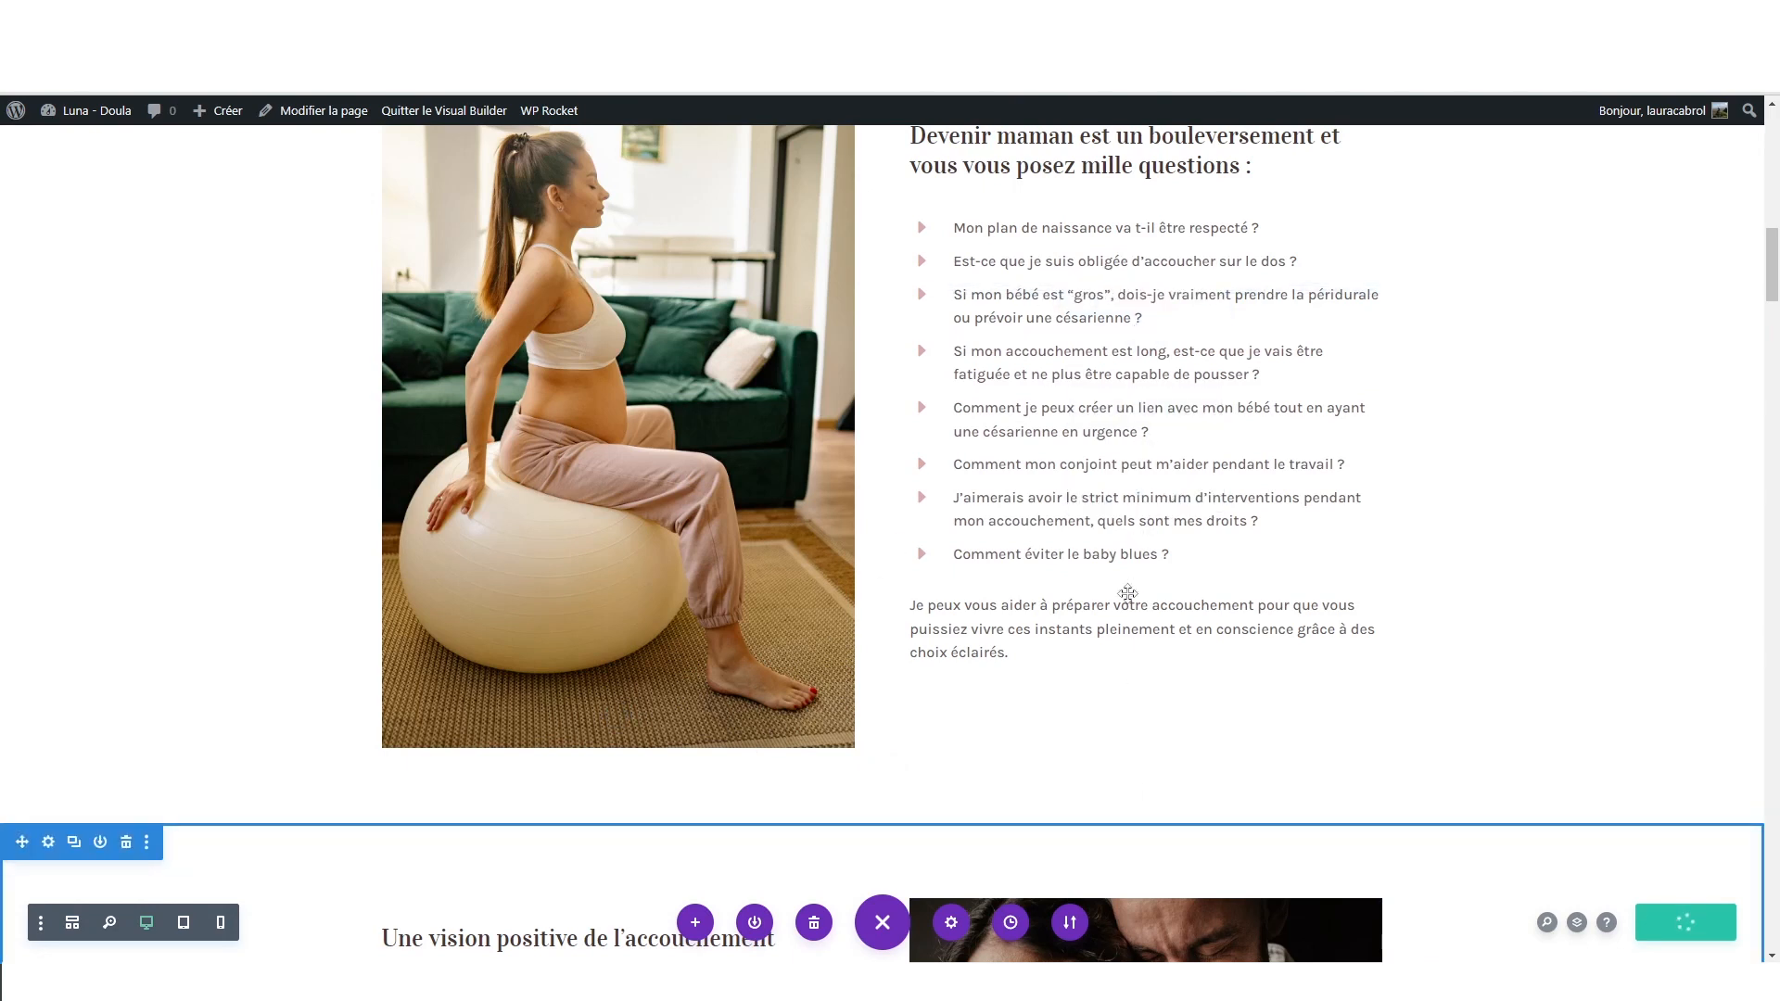
pyautogui.scroll(-4, 1126, 595)
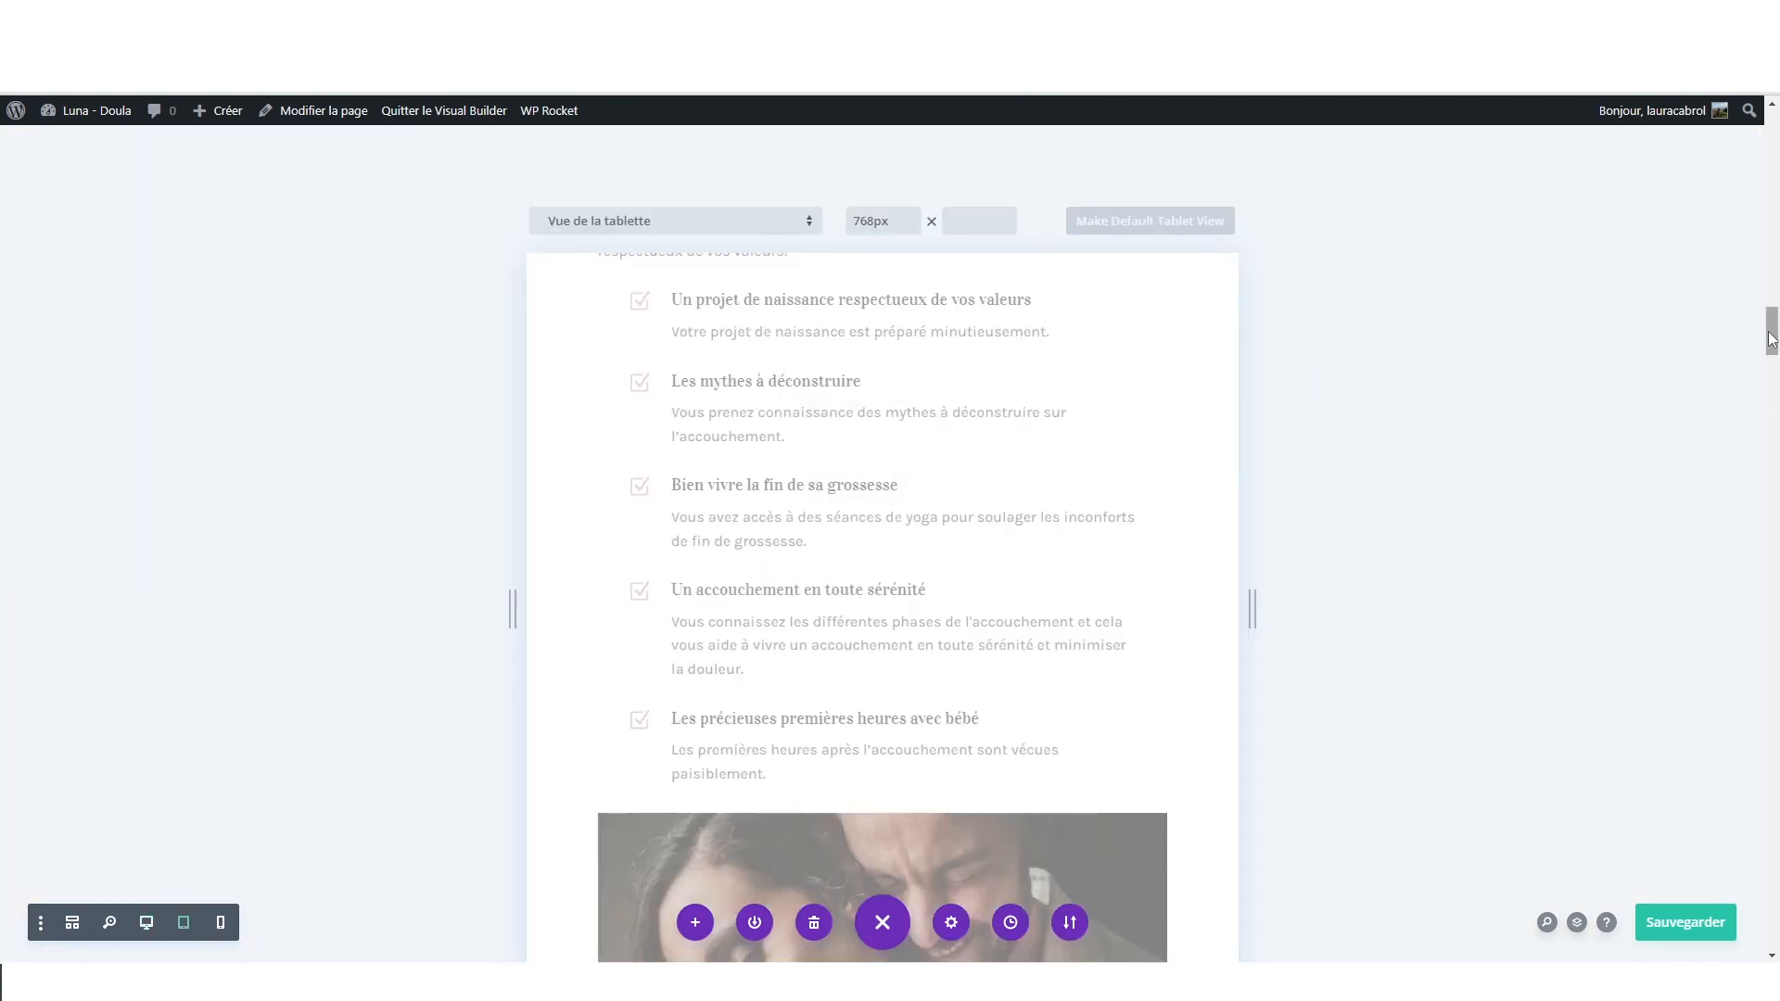
# - Examine the stacking order of images and text in the two successive rows and the duplicate "Une vision positive" row in tablet view
pyautogui.moveTo(1771, 338); pyautogui.dragTo(1760, 250)
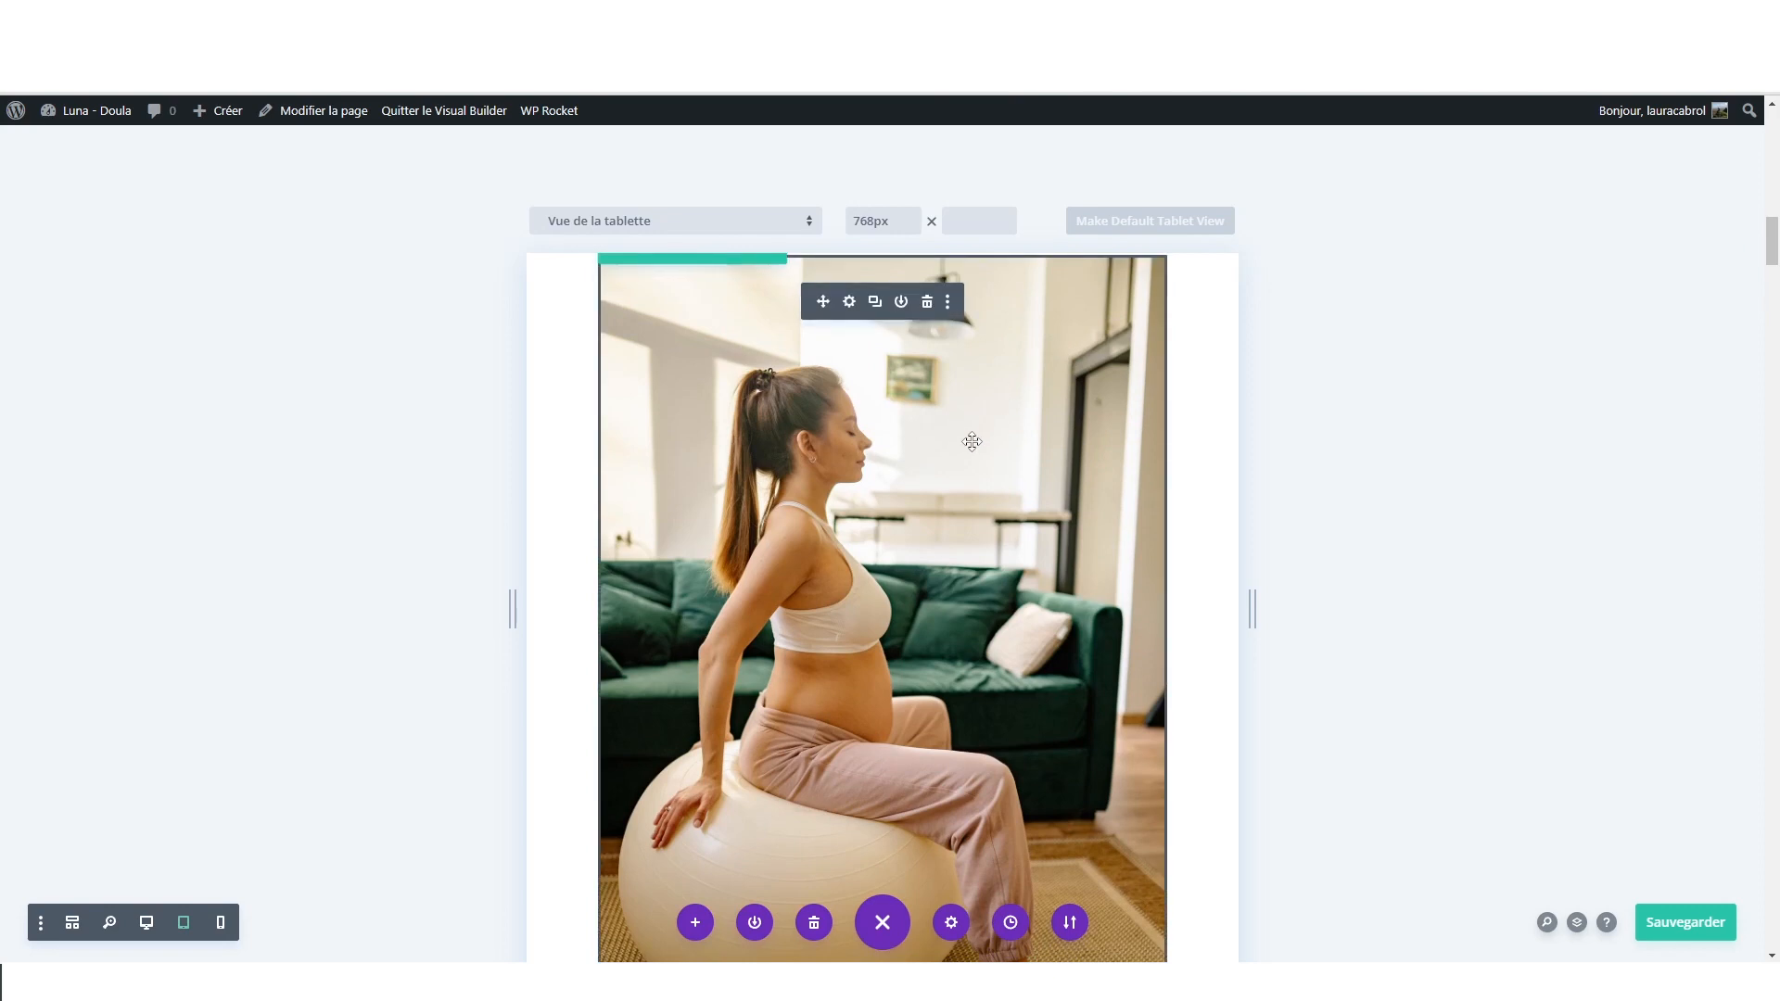
pyautogui.scroll(-5, 860, 485)
pyautogui.scroll(-10, 860, 485)
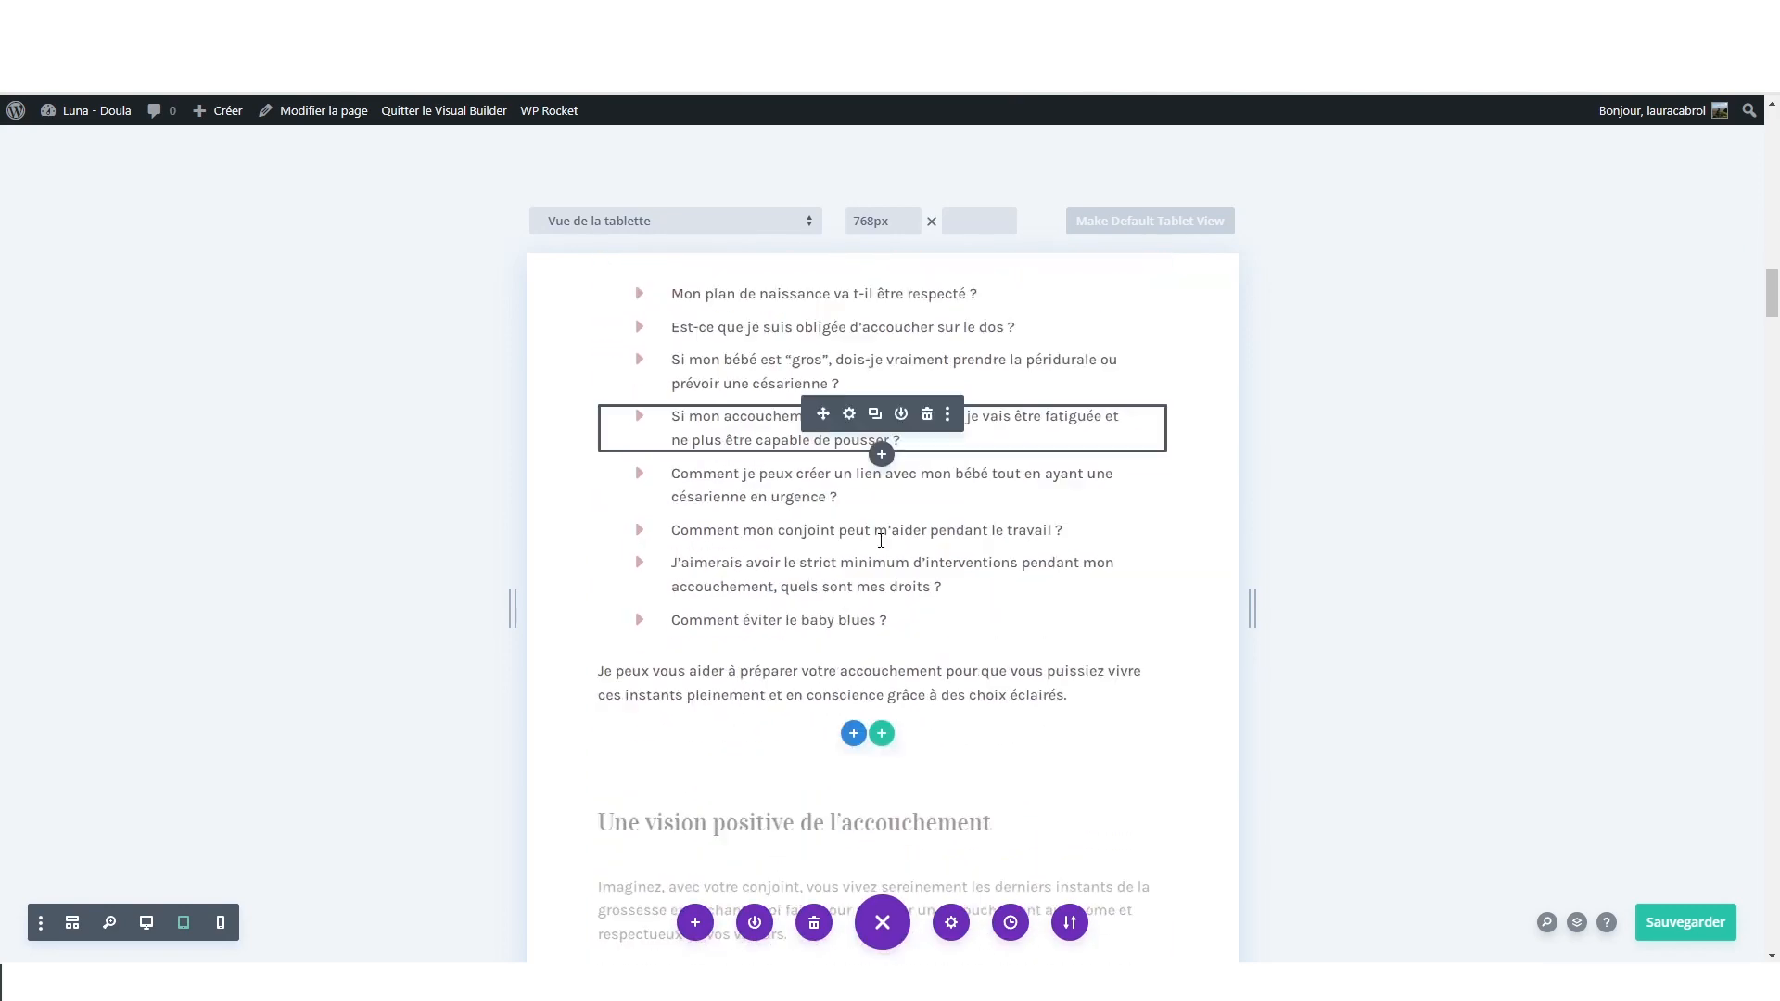
pyautogui.scroll(-10, 800, 461)
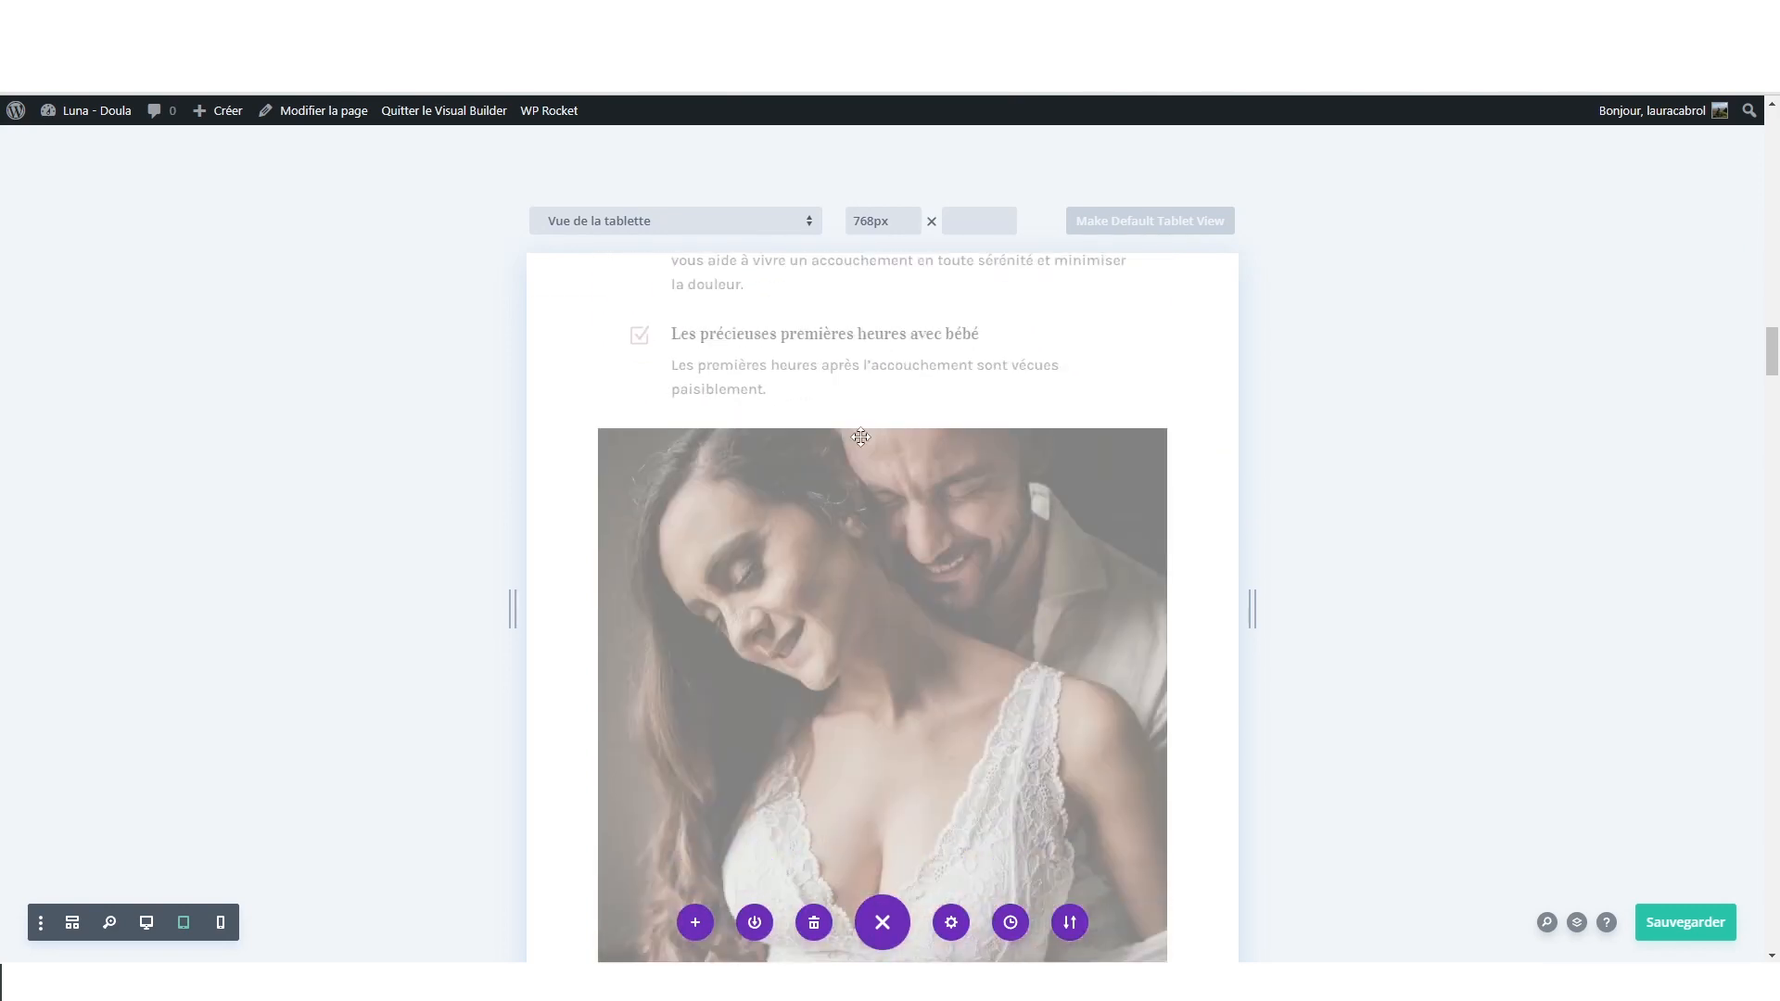
pyautogui.scroll(6, 875, 496)
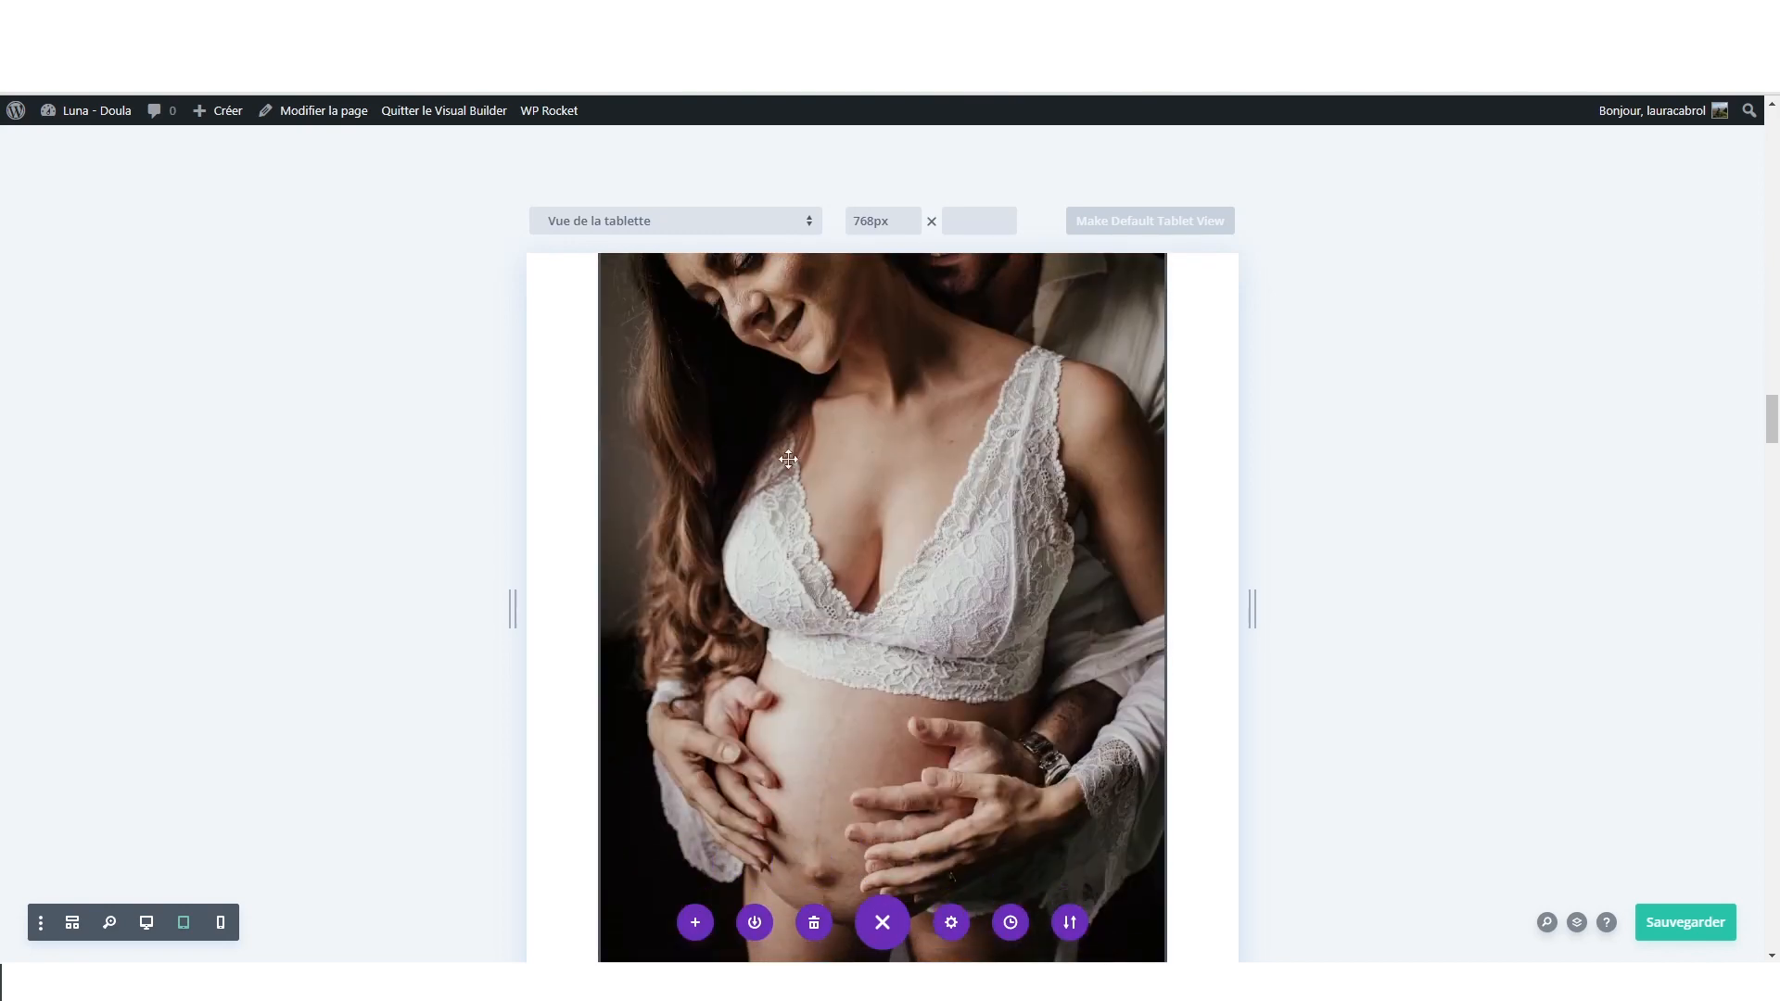
pyautogui.scroll(-4, 939, 481)
pyautogui.scroll(-3, 939, 481)
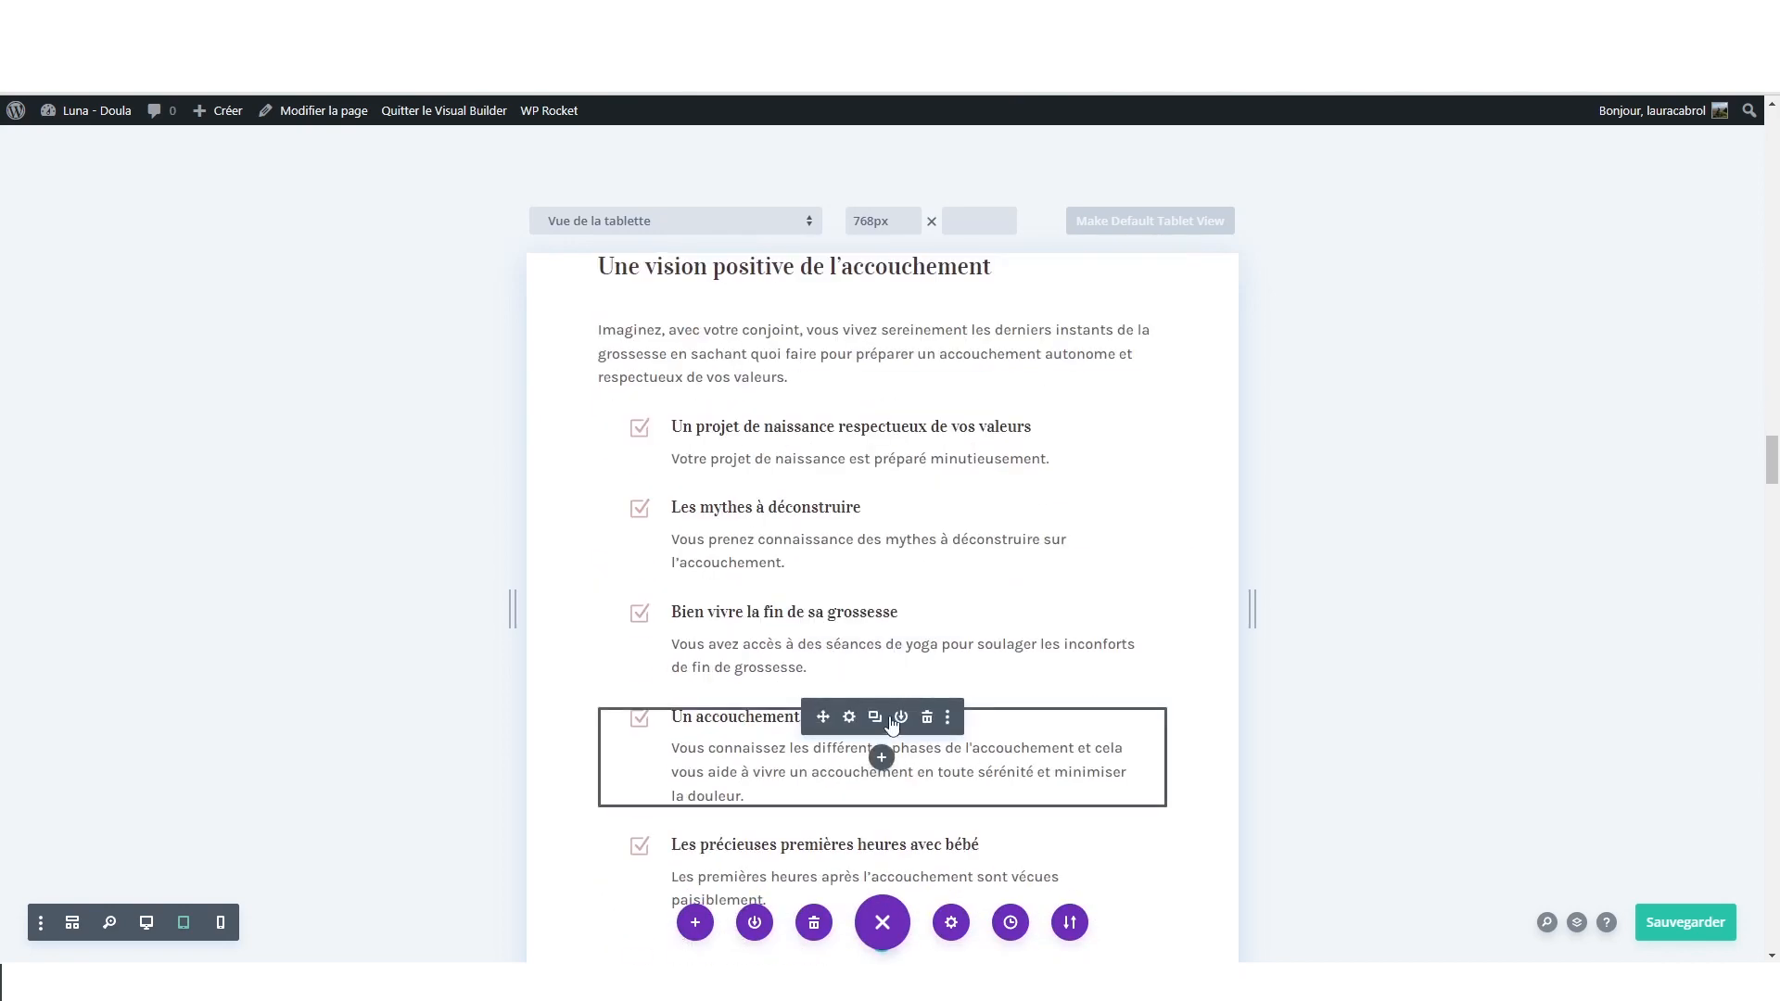
pyautogui.scroll(-2, 881, 742)
# - Return to desktop view and compare the "Une vision positive de l'accouchement" row with its greyed-out duplicate
pyautogui.click(146, 922)
pyautogui.scroll(5, 684, 347)
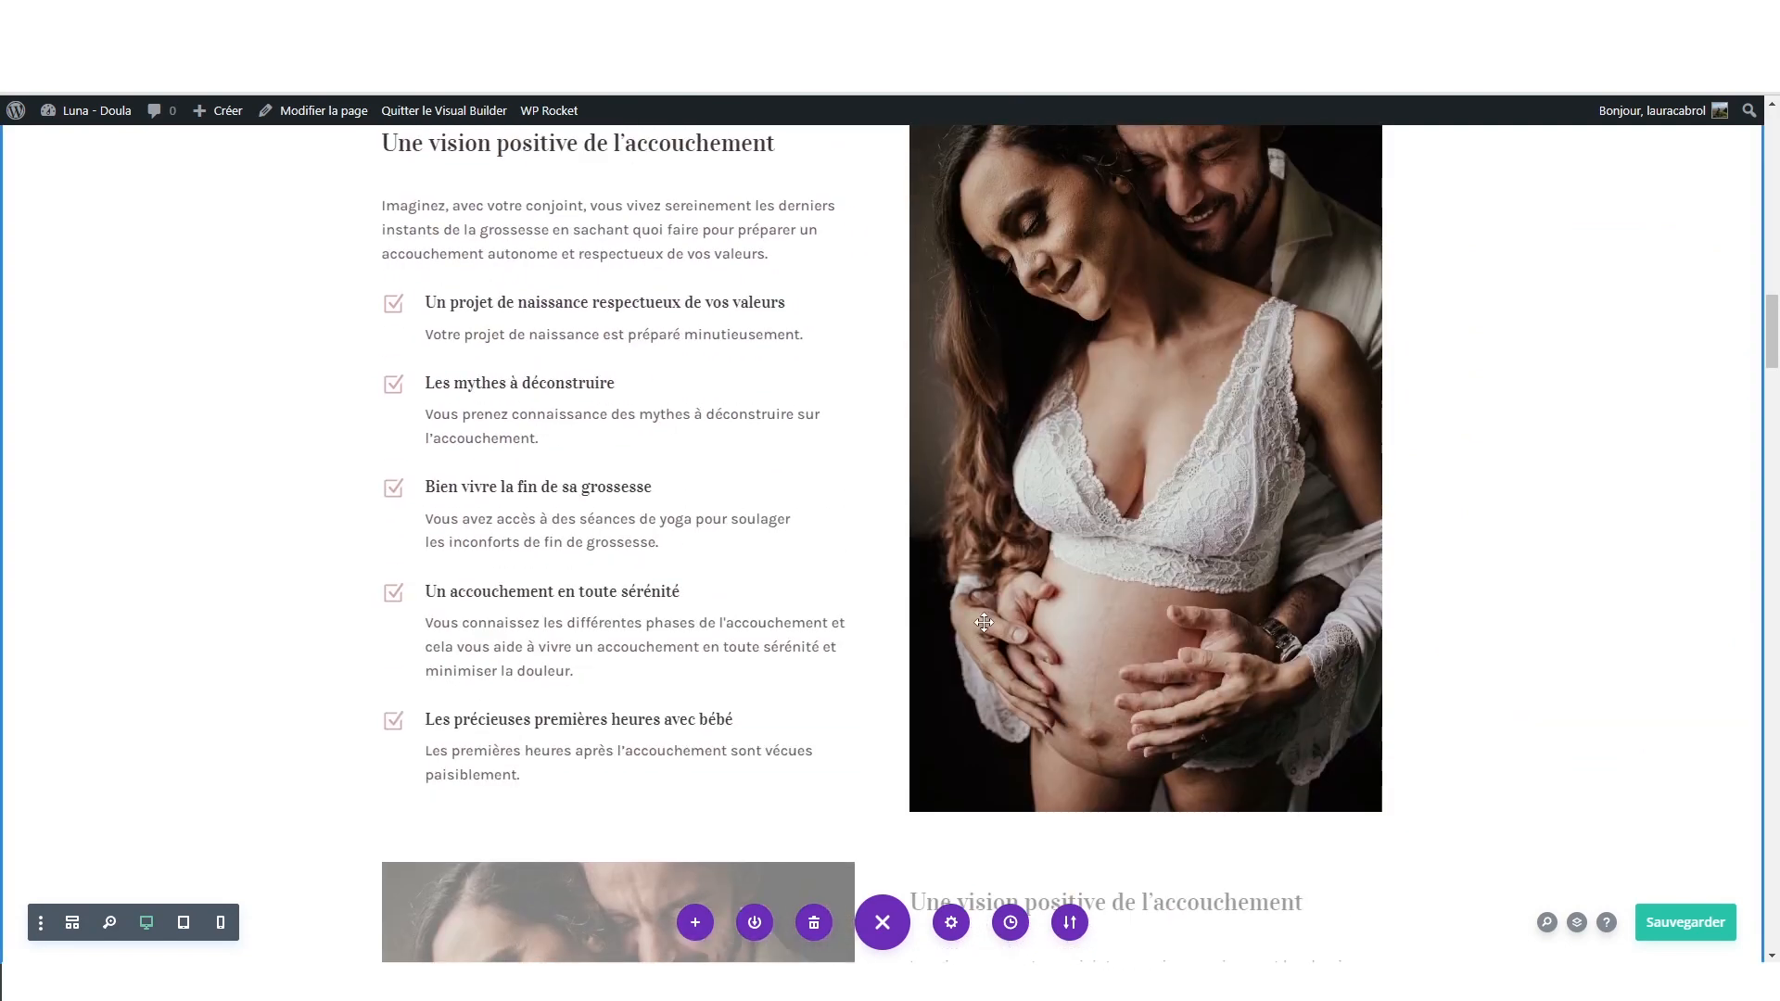
pyautogui.scroll(-2, 683, 347)
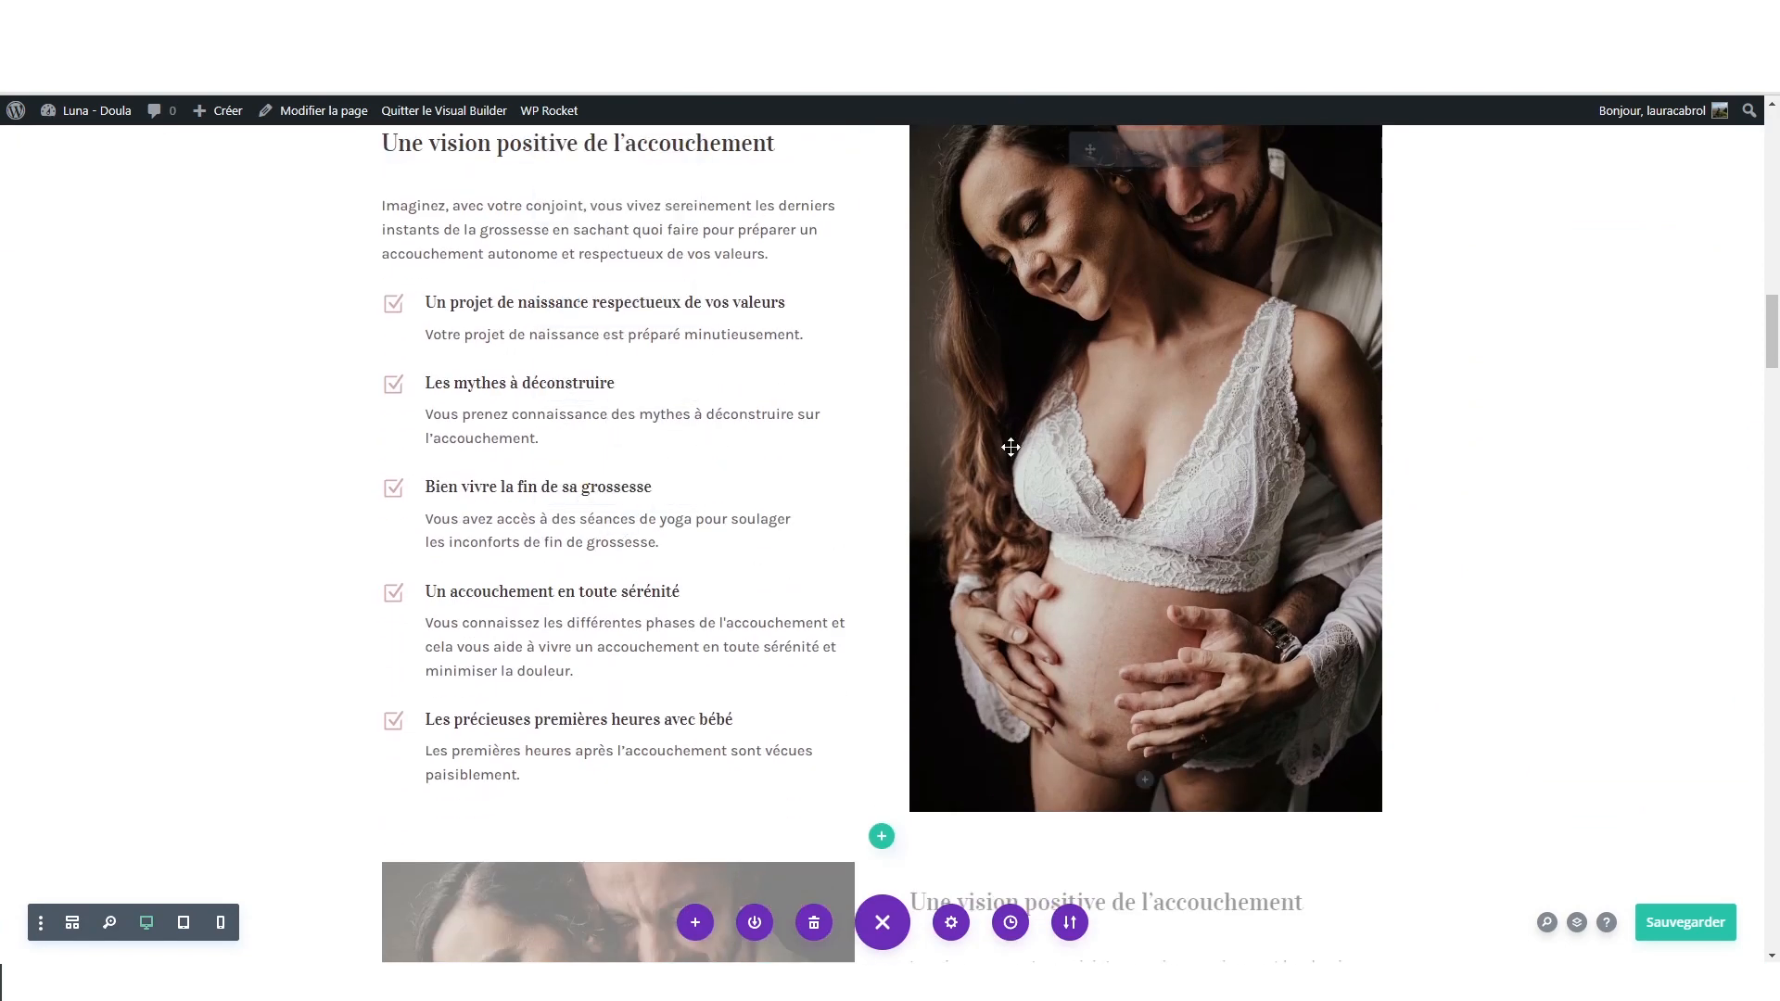
pyautogui.scroll(-8, 857, 529)
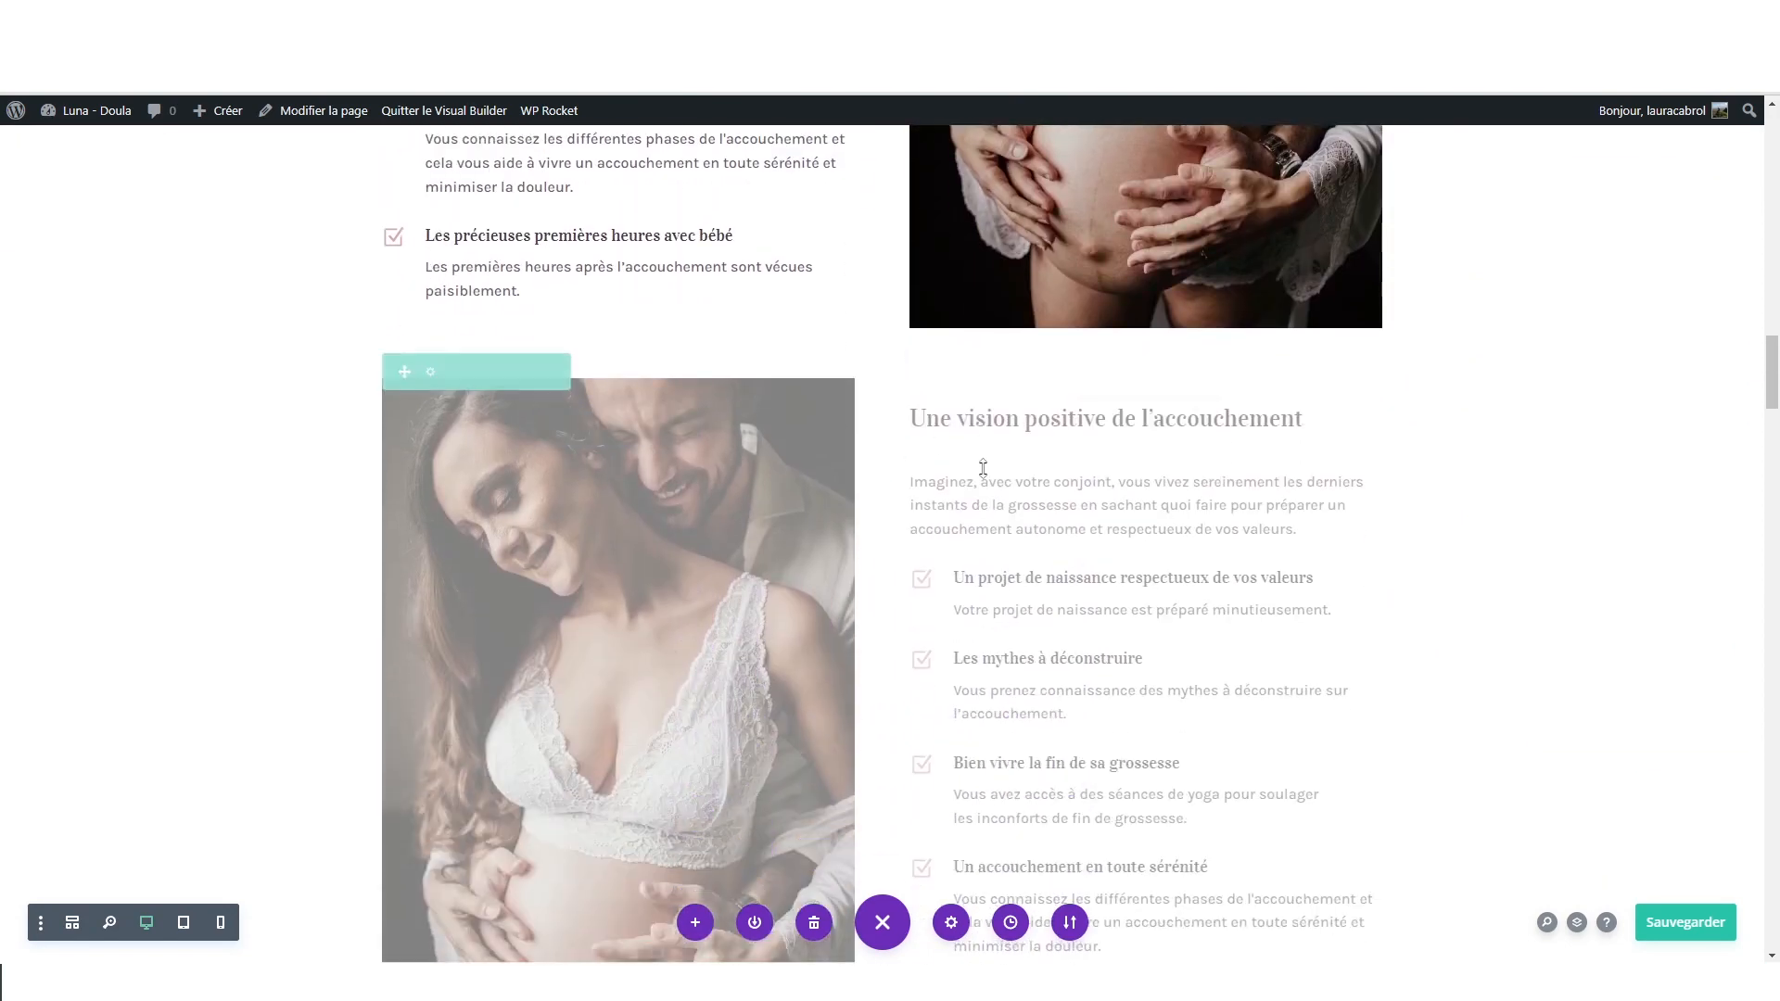
pyautogui.scroll(-4, 1185, 553)
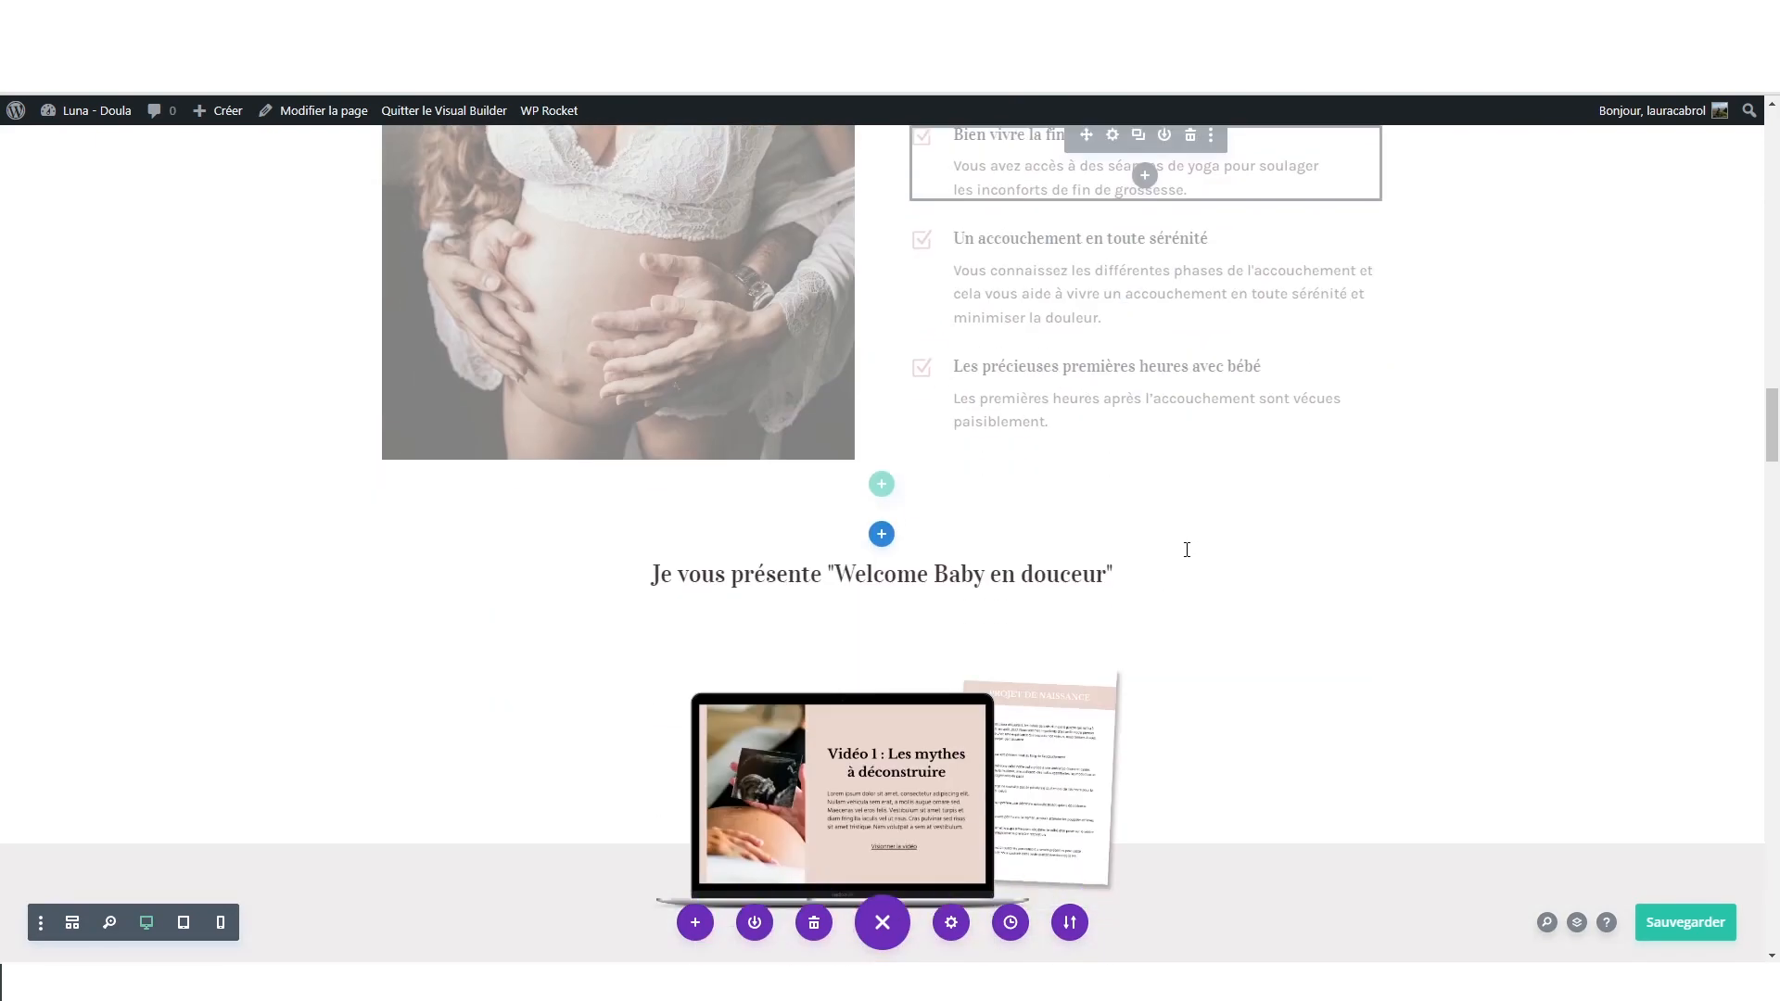
# - Check the maximum width of the mockup image under "Je vous présente" for desktop, tablet and phone
pyautogui.scroll(-4, 1184, 553)
pyautogui.click(1155, 279)
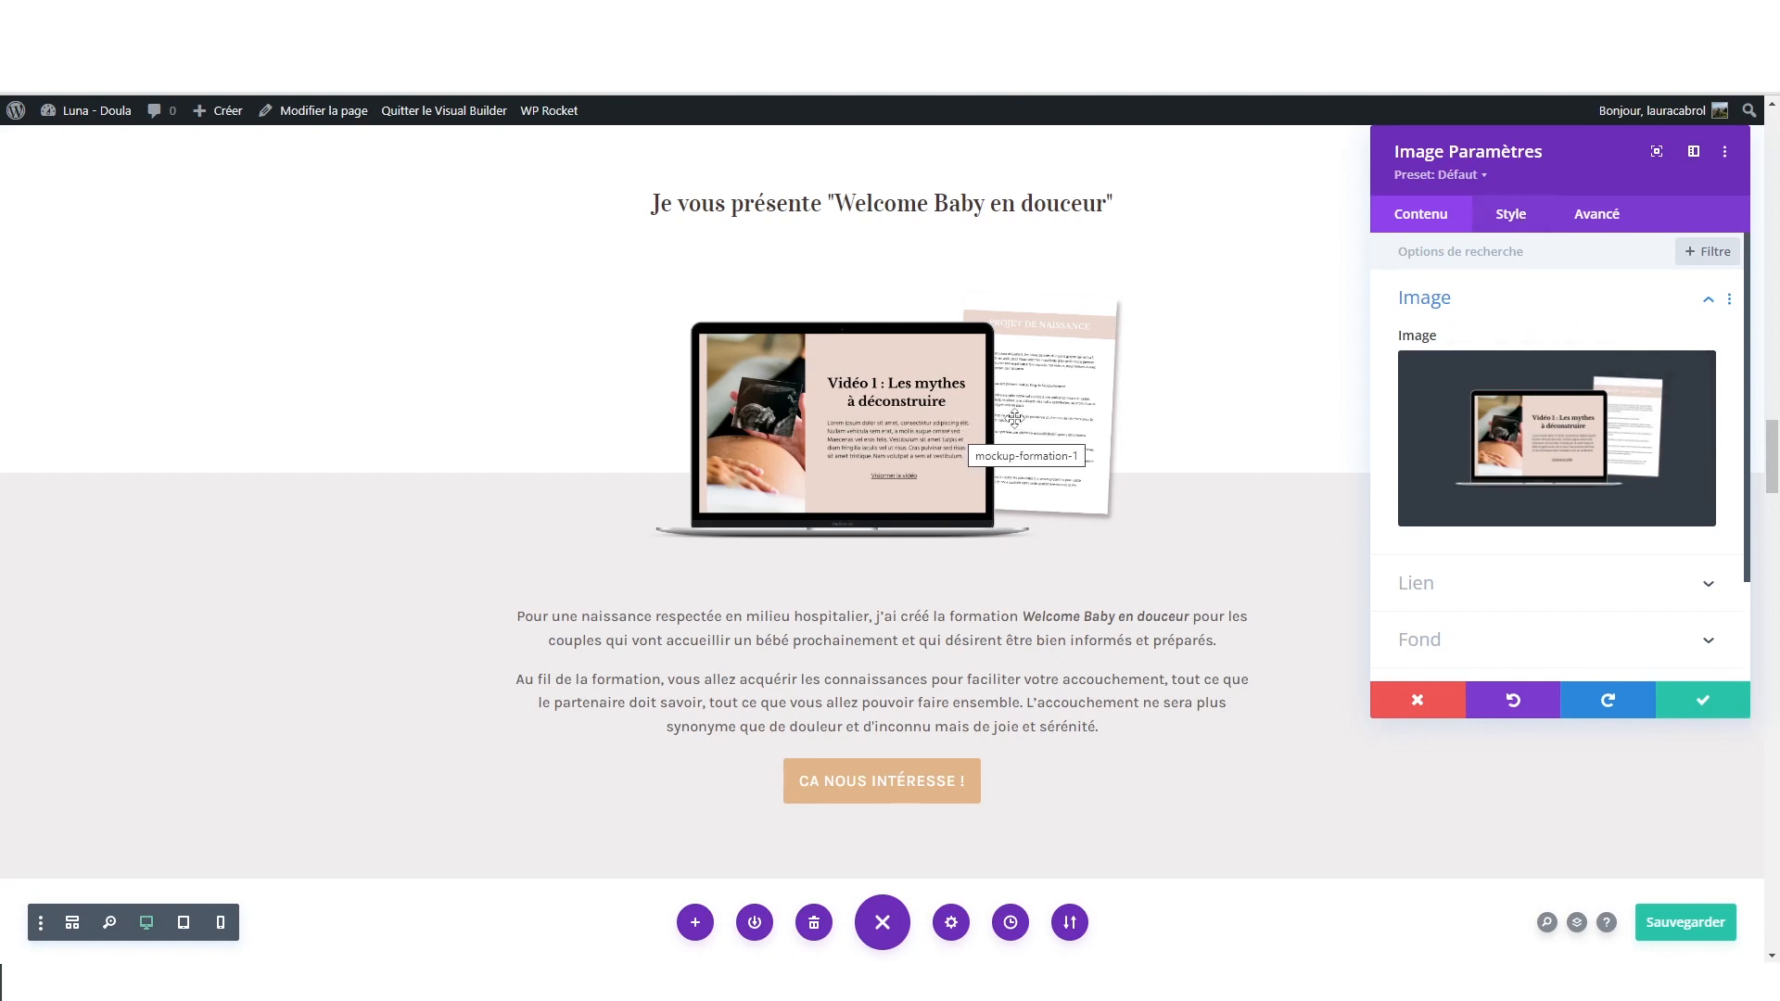
pyautogui.click(1511, 214)
pyautogui.click(1521, 357)
pyautogui.scroll(-4, 1573, 431)
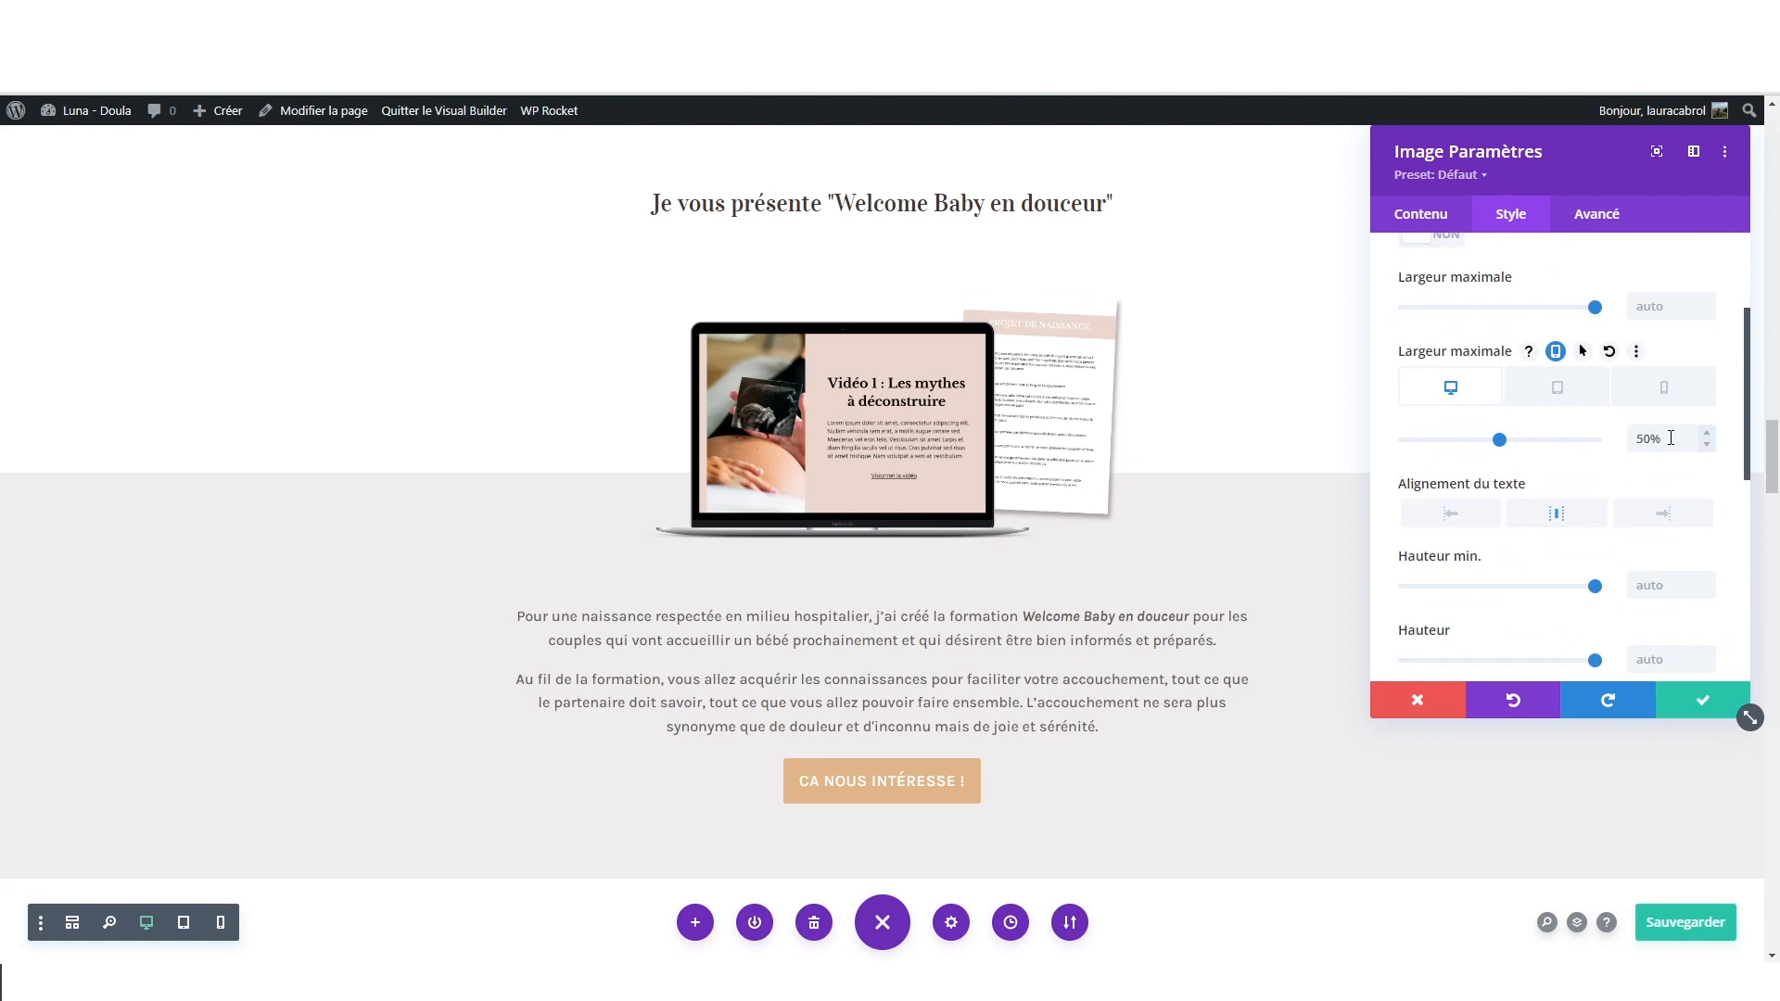
pyautogui.click(1570, 397)
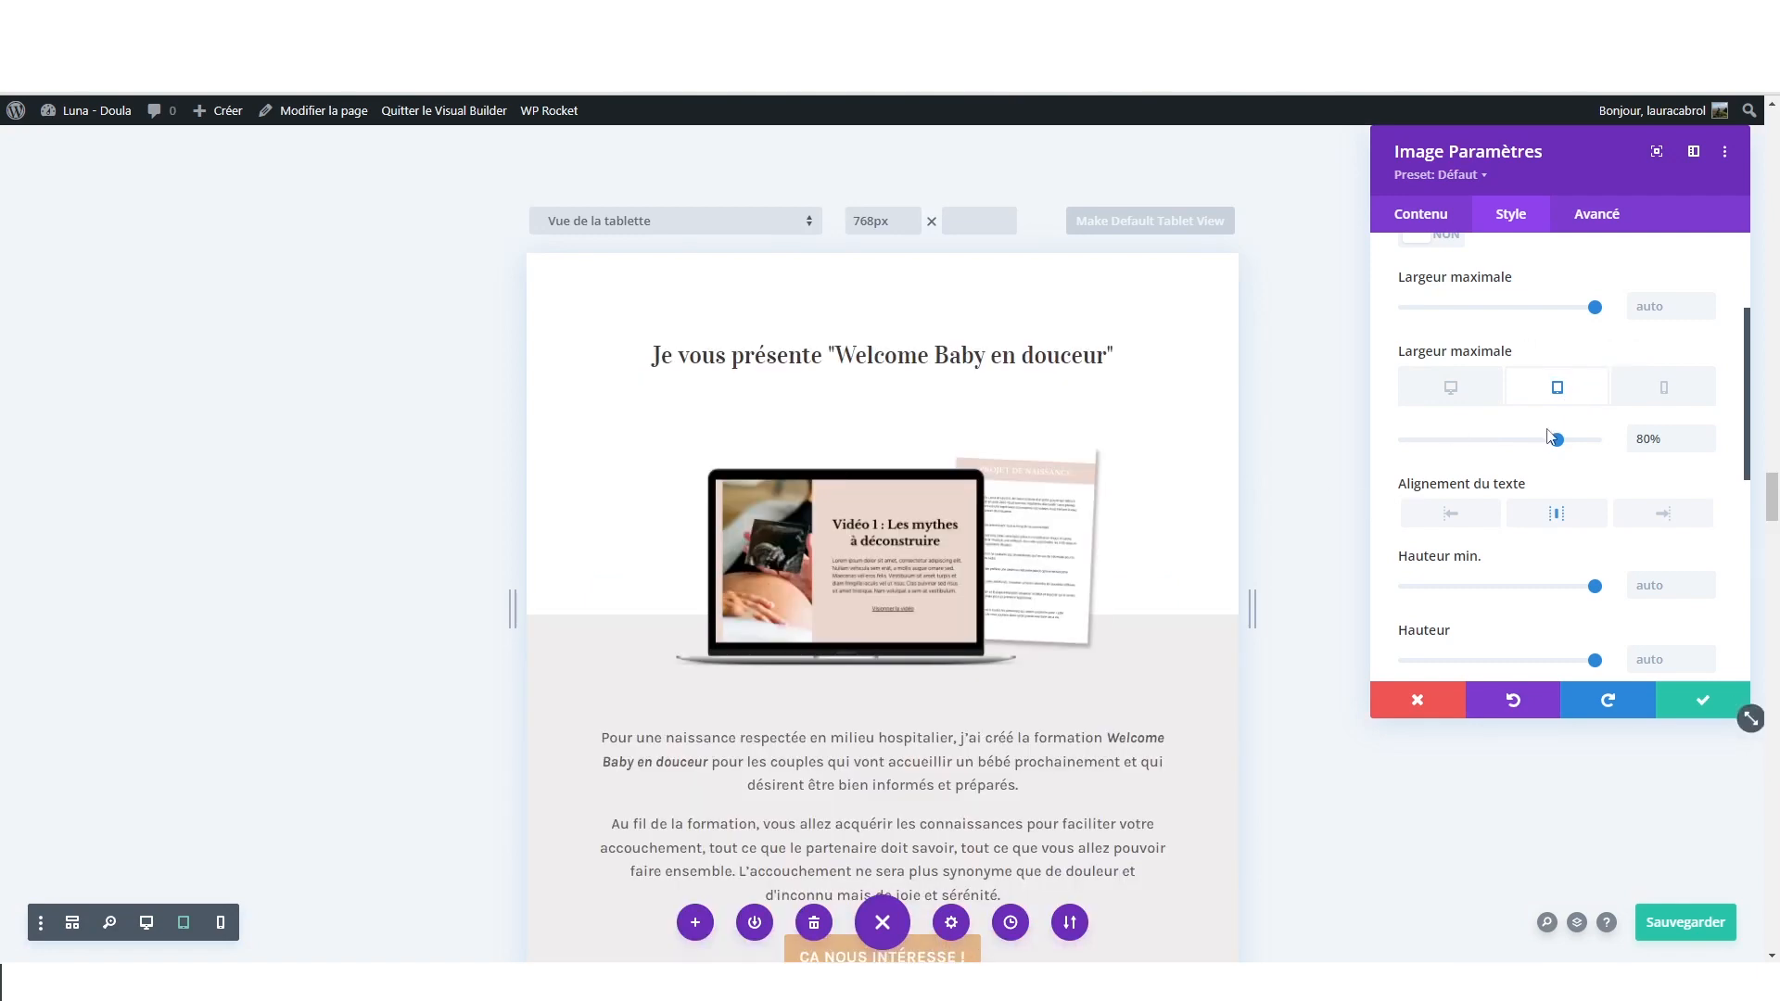
pyautogui.click(1669, 389)
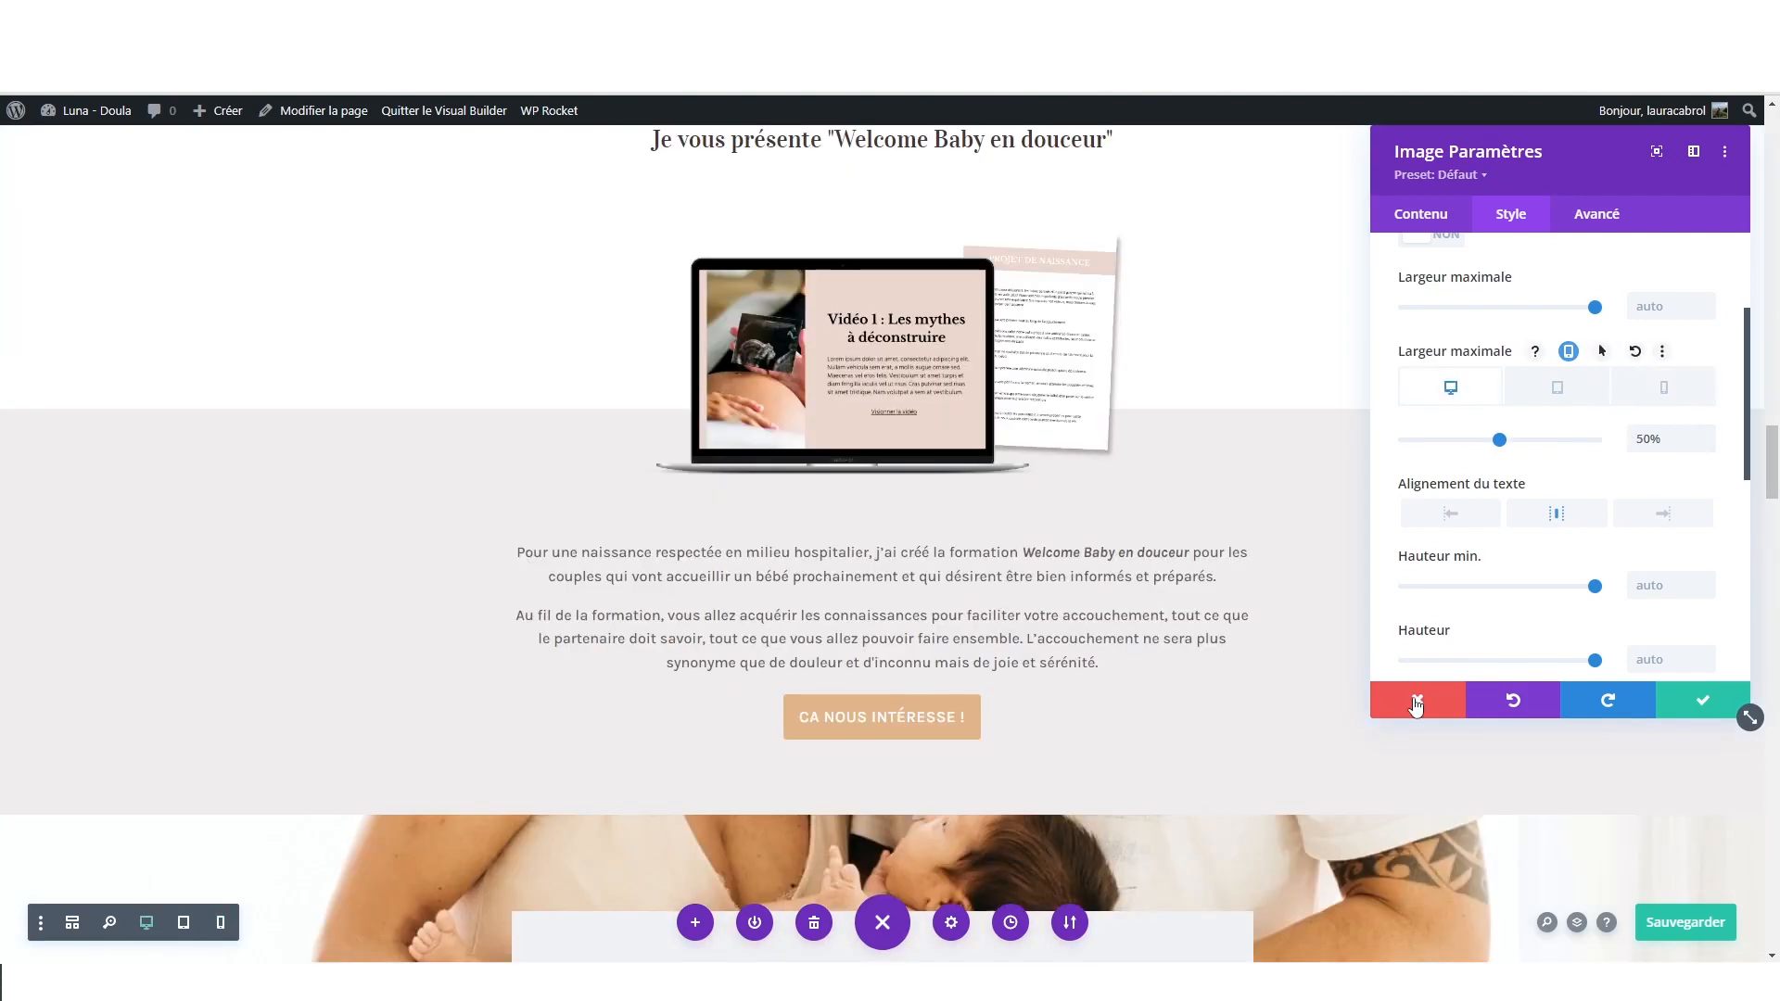
# - Open the background image settings of the "Ces couples ont préparé l'accouchement" section and preview its parallax effect
pyautogui.scroll(-6, 371, 464)
pyautogui.click(42, 276)
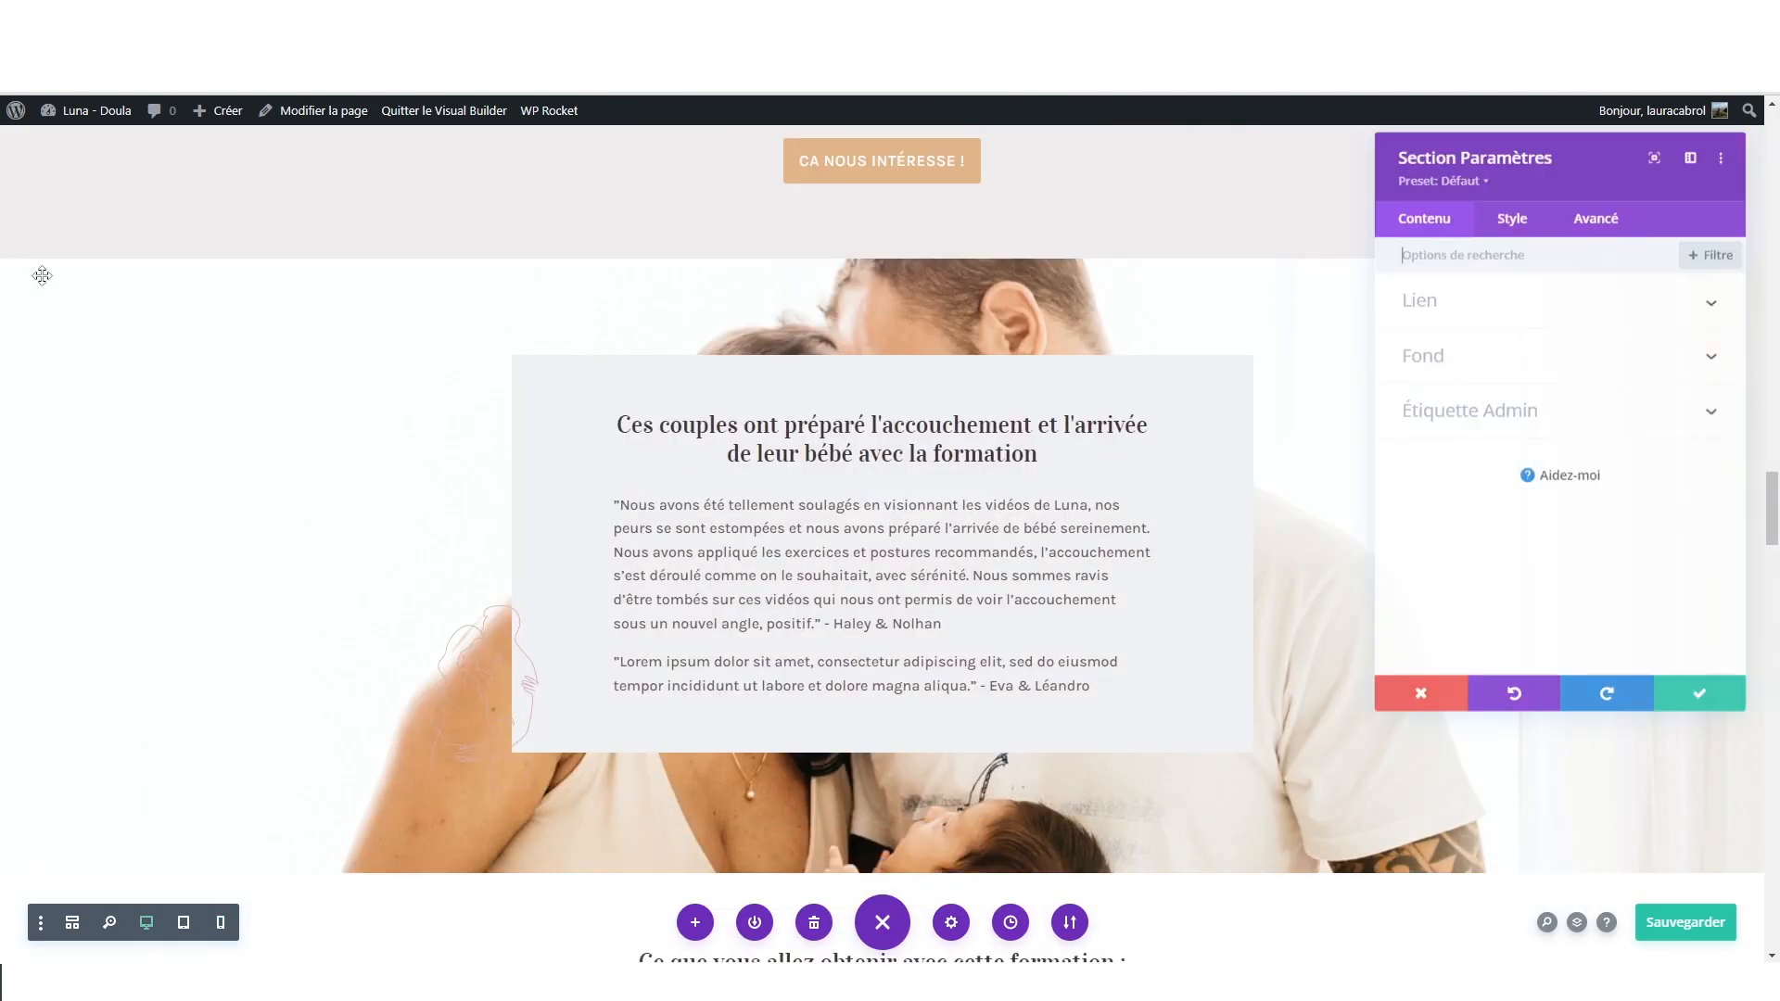
pyautogui.click(1453, 358)
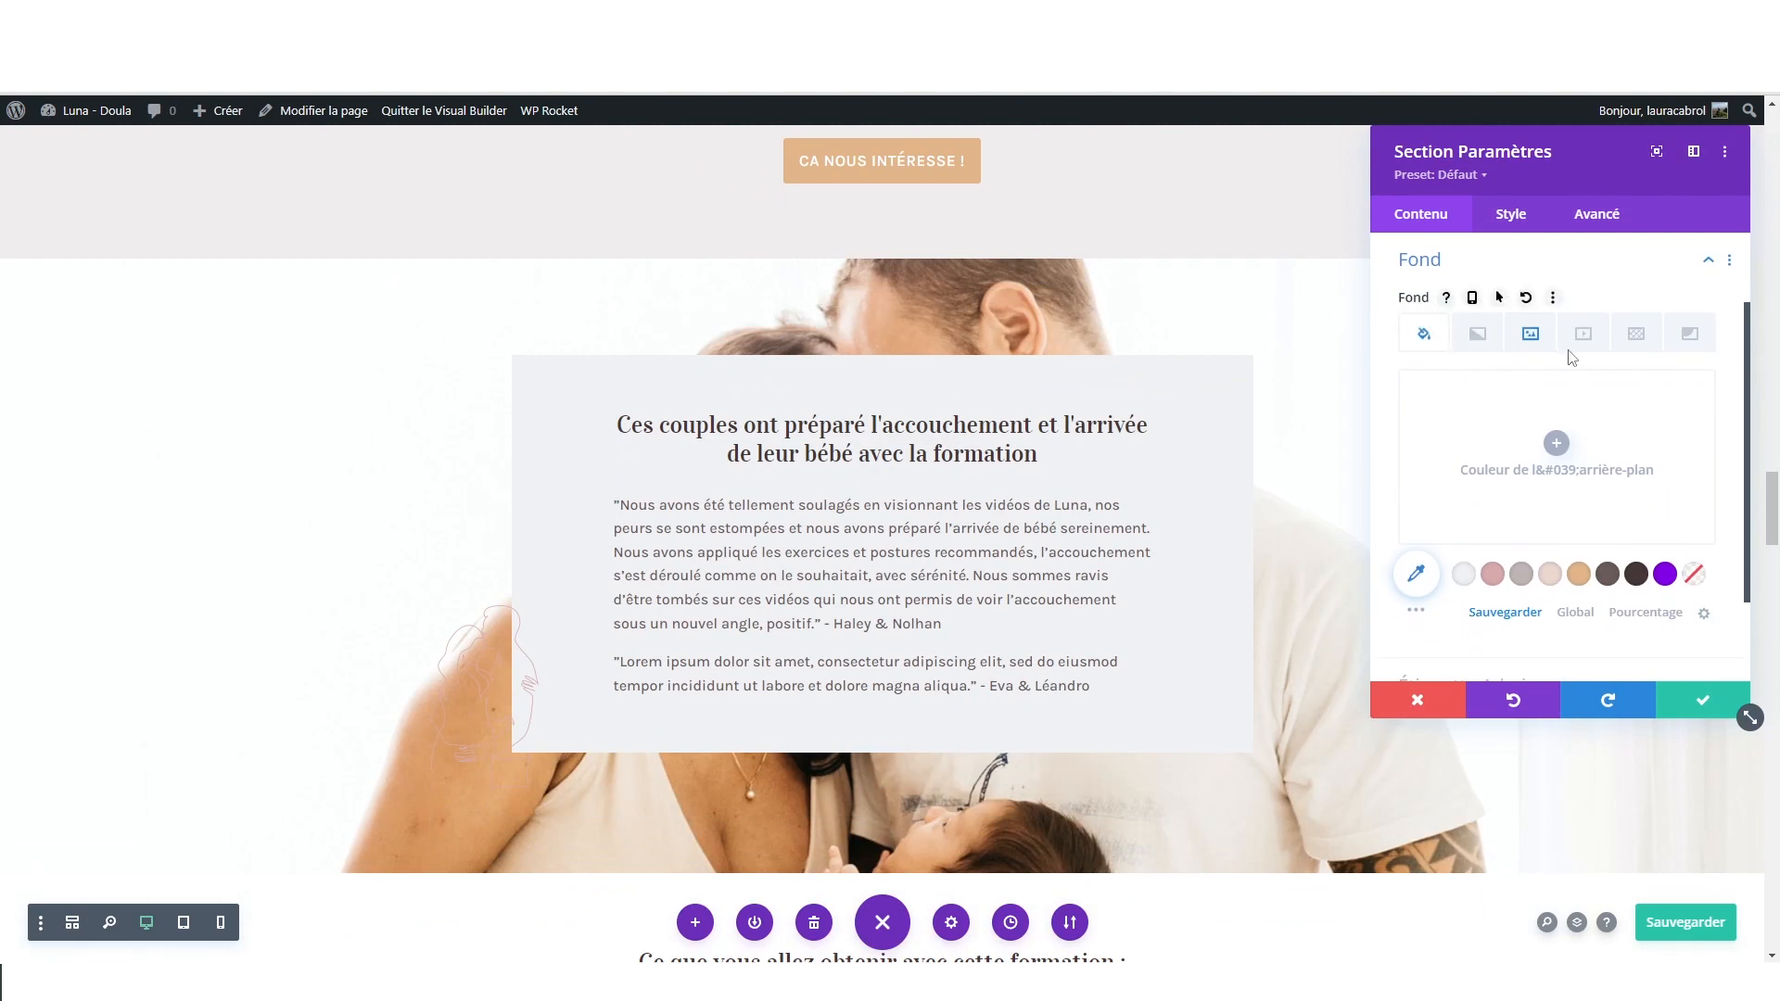
pyautogui.click(1530, 336)
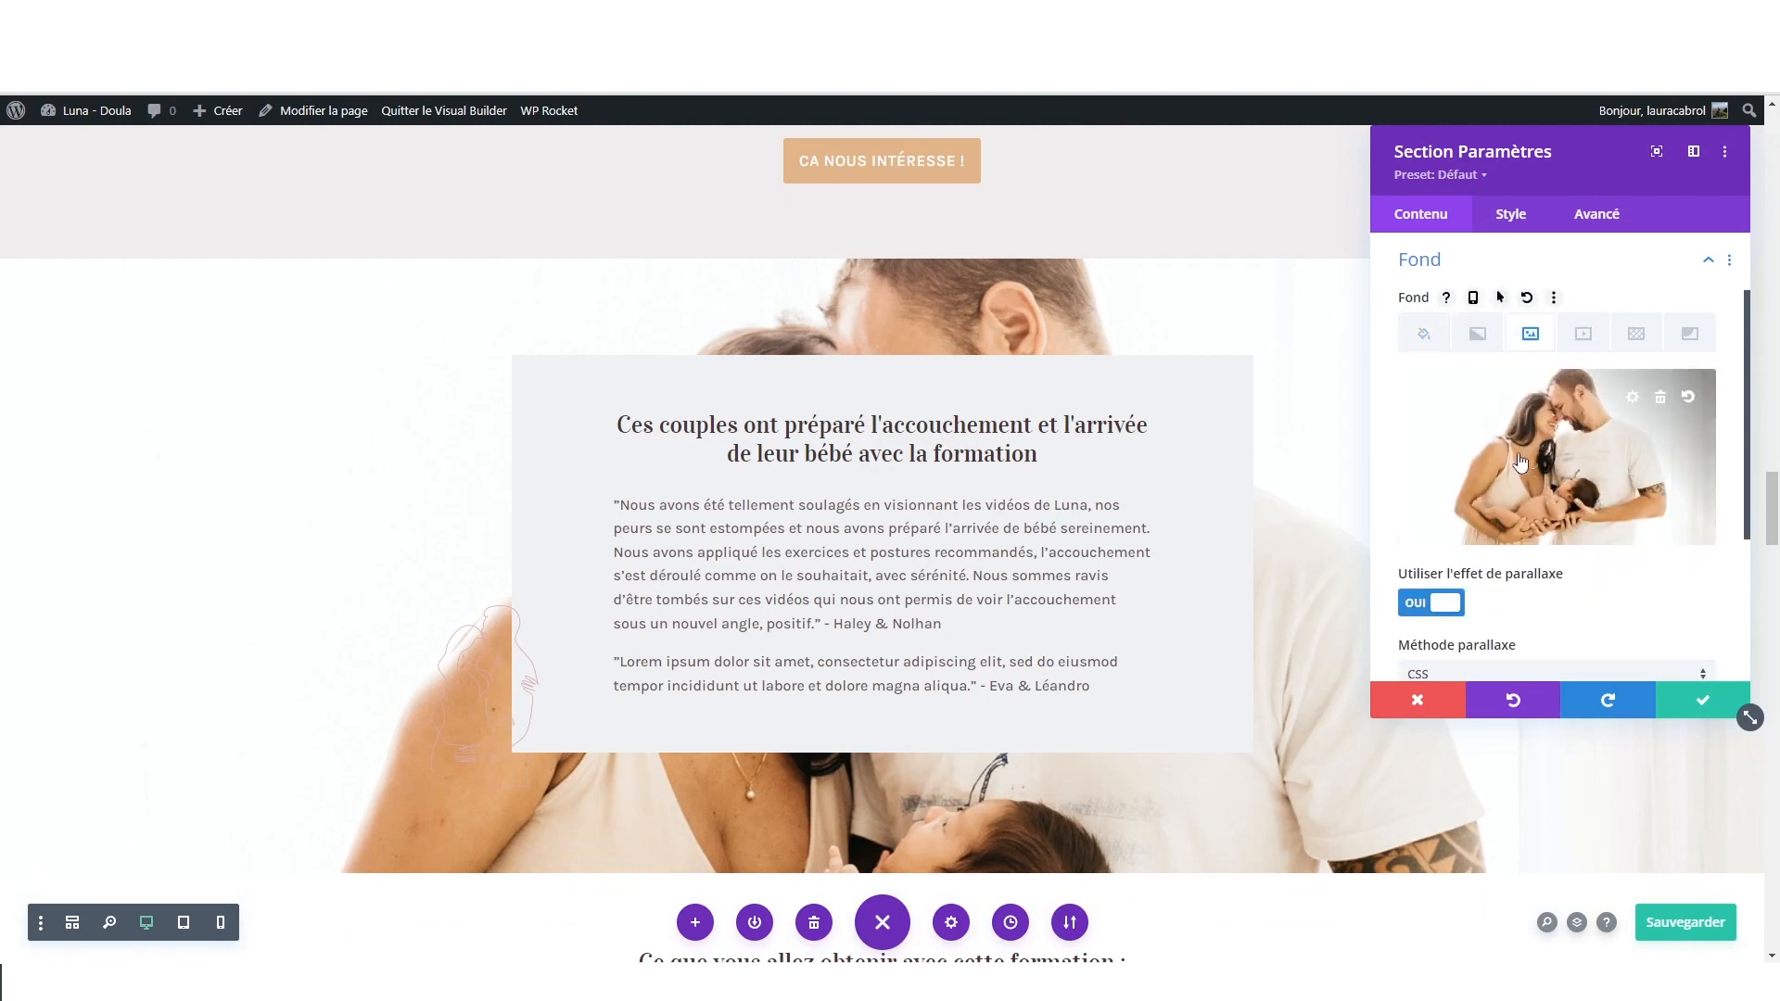
pyautogui.scroll(3, 1168, 469)
pyautogui.scroll(-3, 1167, 469)
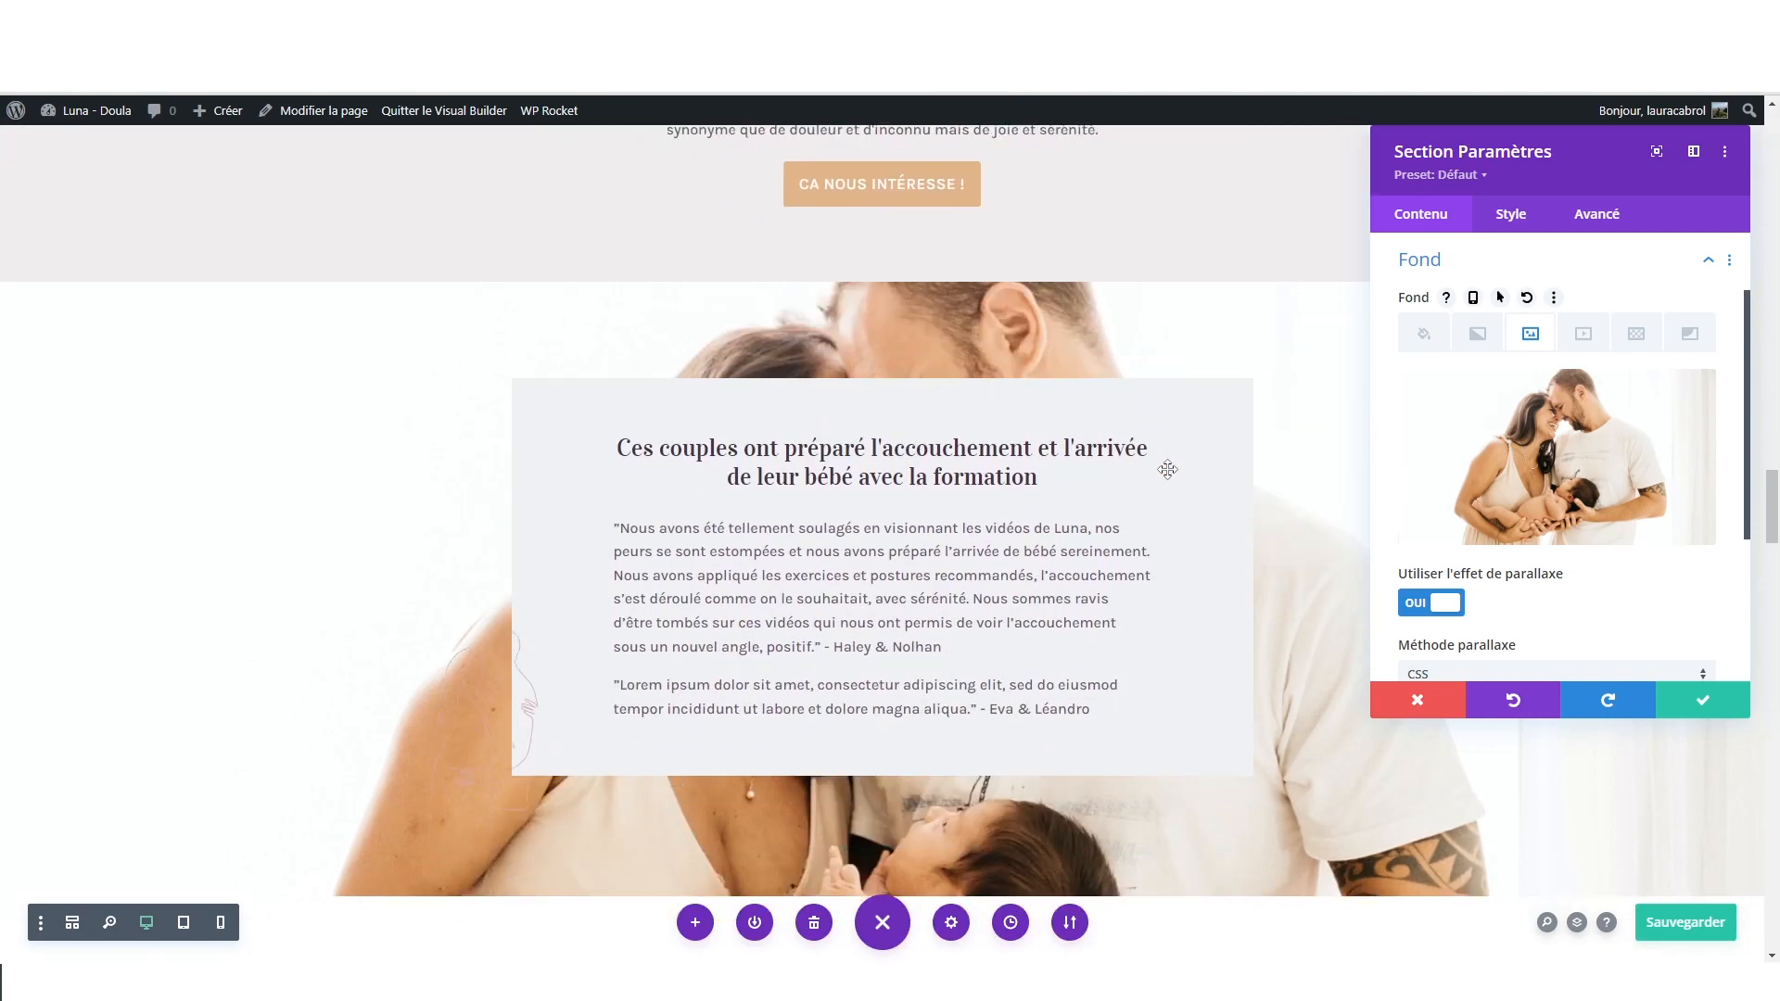
pyautogui.scroll(-2, 1170, 468)
pyautogui.scroll(2, 1172, 468)
pyautogui.scroll(-2, 1448, 601)
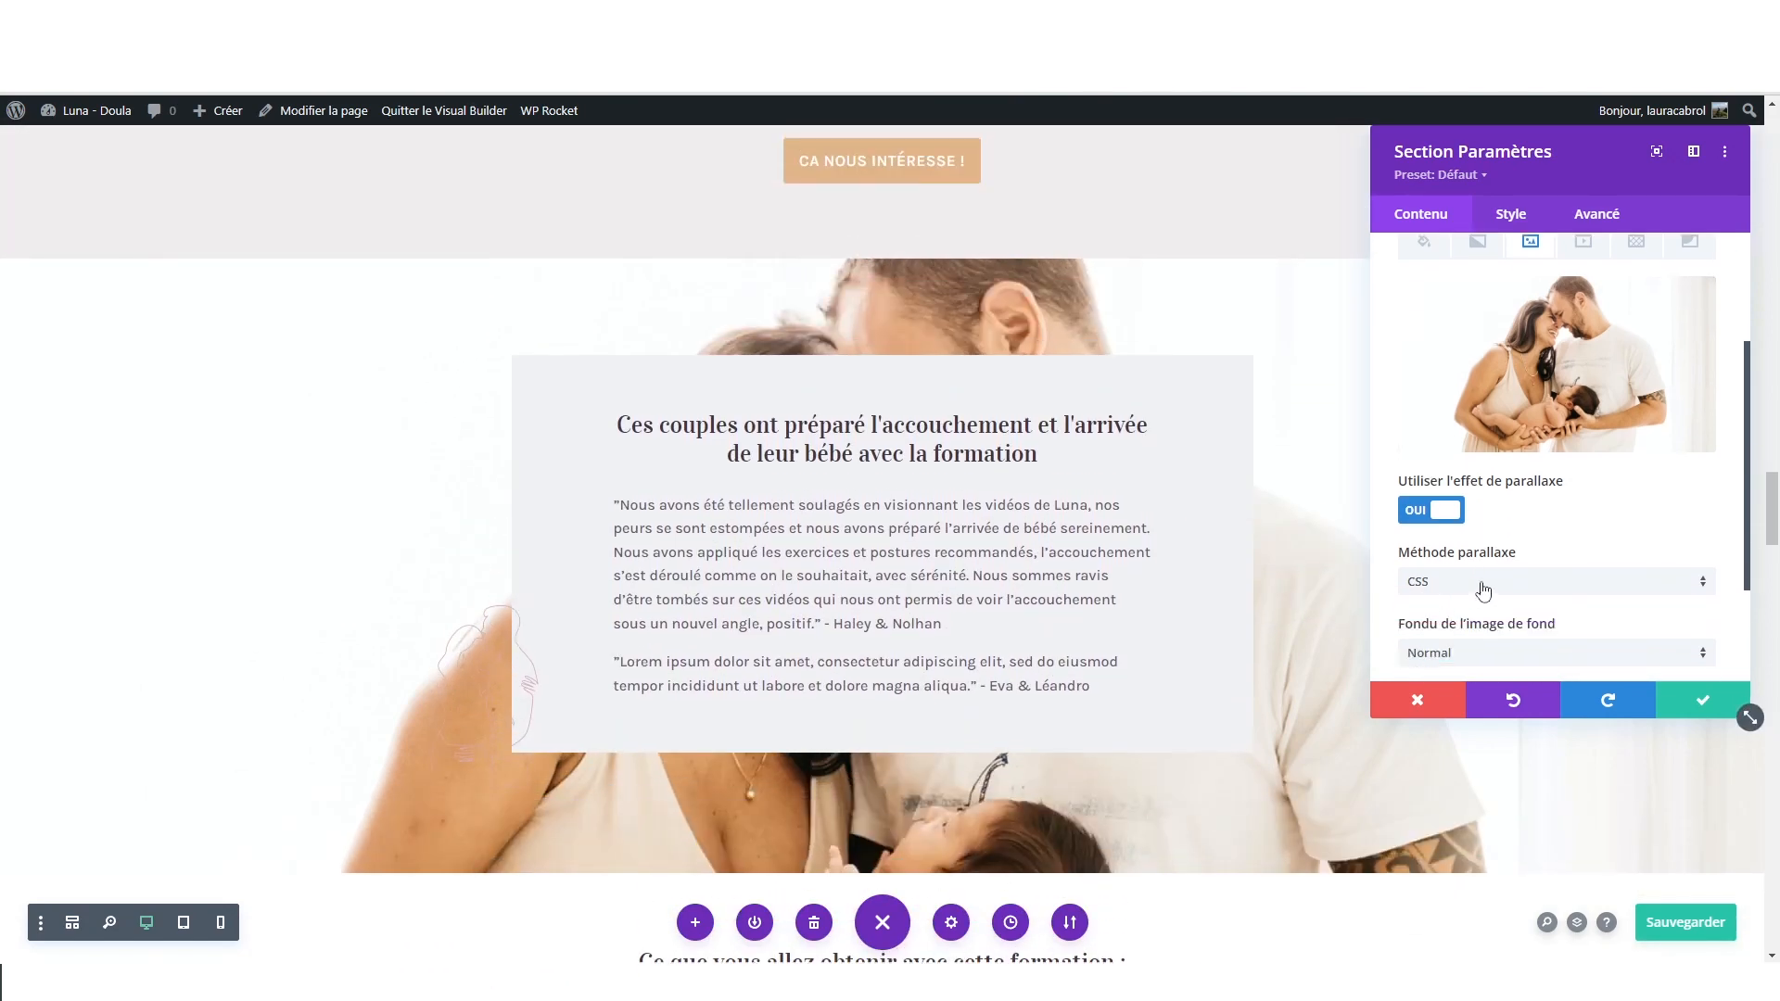
# - Turn off the testimonial section's background parallax effect, preview the page movement, and turn the effect back on
pyautogui.scroll(2, 1484, 591)
pyautogui.click(1433, 605)
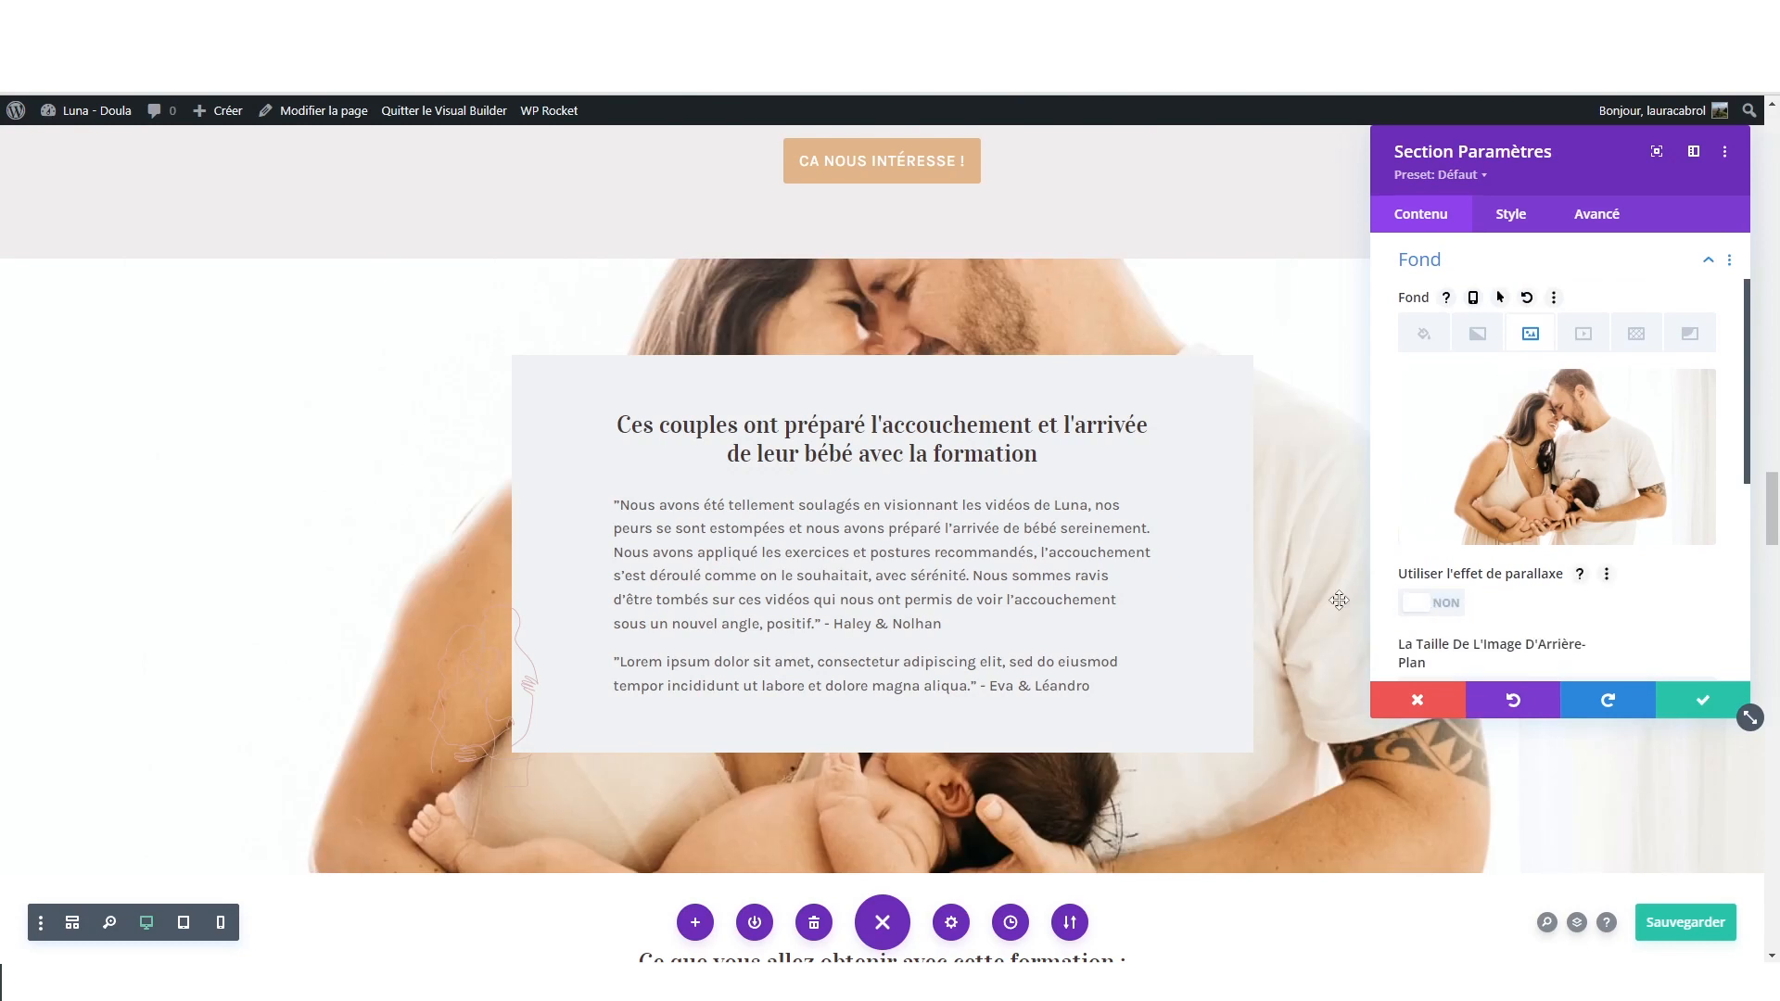
pyautogui.scroll(4, 1116, 609)
pyautogui.scroll(-5, 1115, 609)
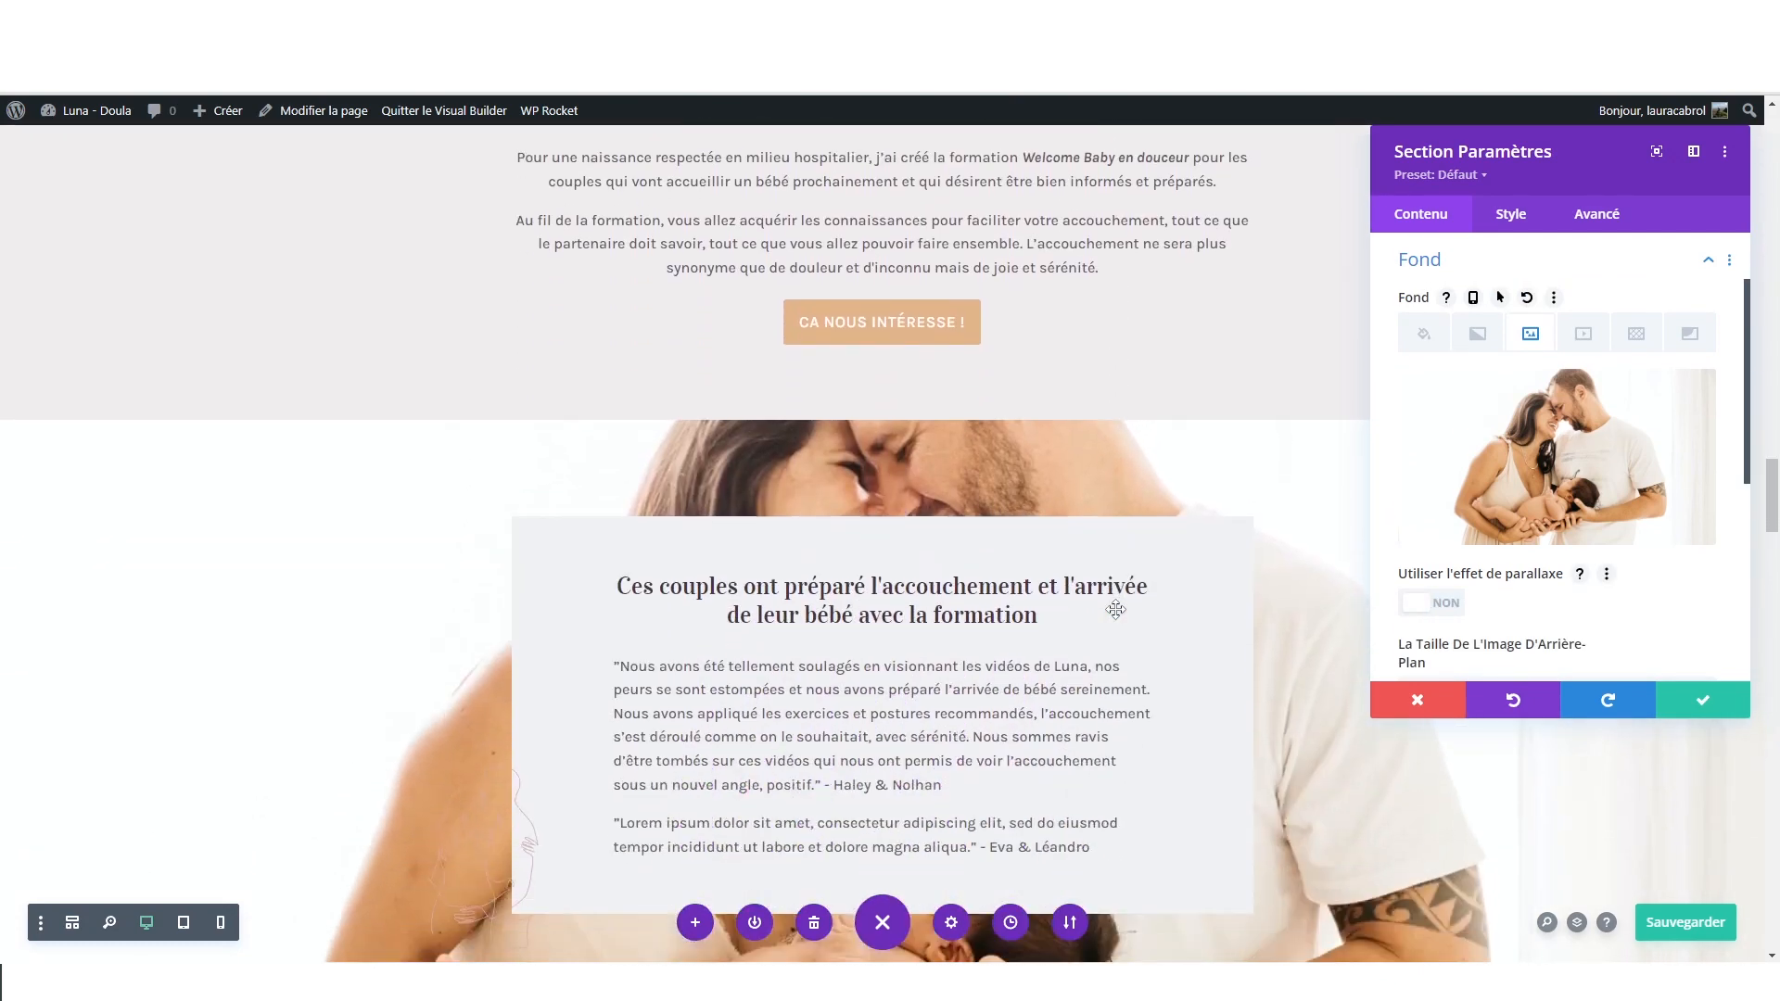
pyautogui.scroll(1, 1188, 608)
pyautogui.click(1432, 605)
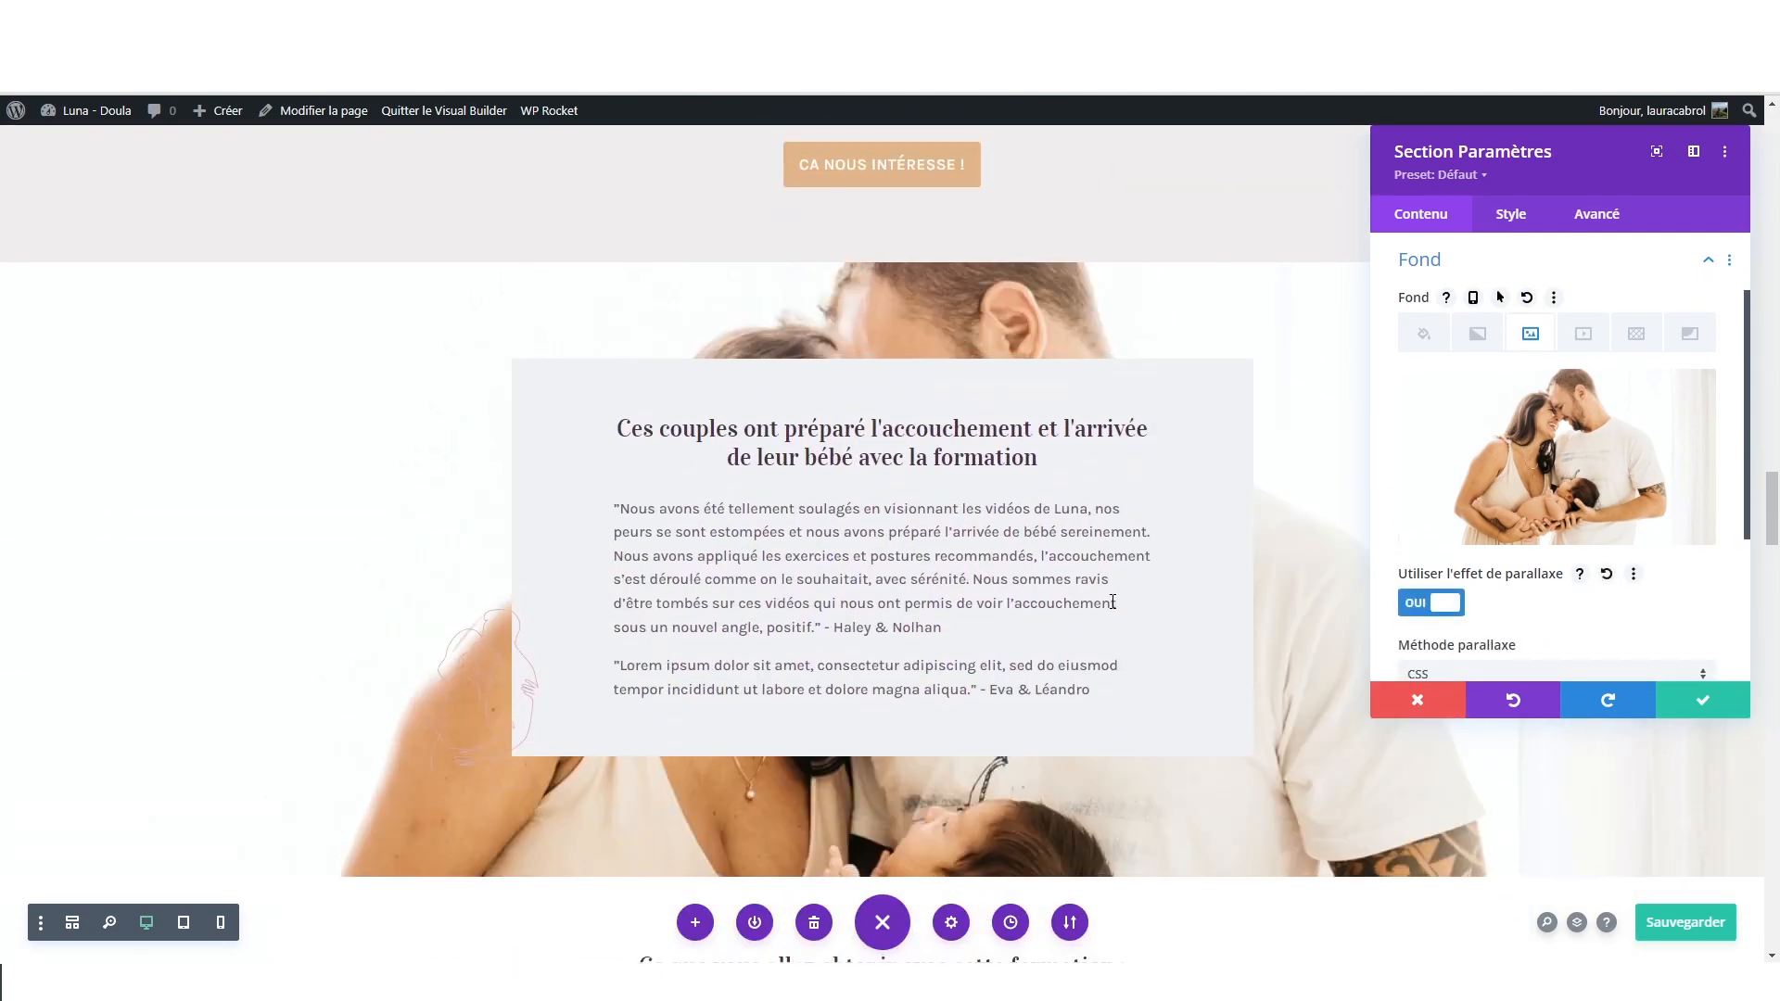
pyautogui.scroll(4, 1116, 603)
pyautogui.scroll(-4, 1116, 601)
# - Check the vertical and horizontal offsets of the couple illustration beside the testimonials for desktop, tablet and phone
pyautogui.scroll(-1, 1115, 601)
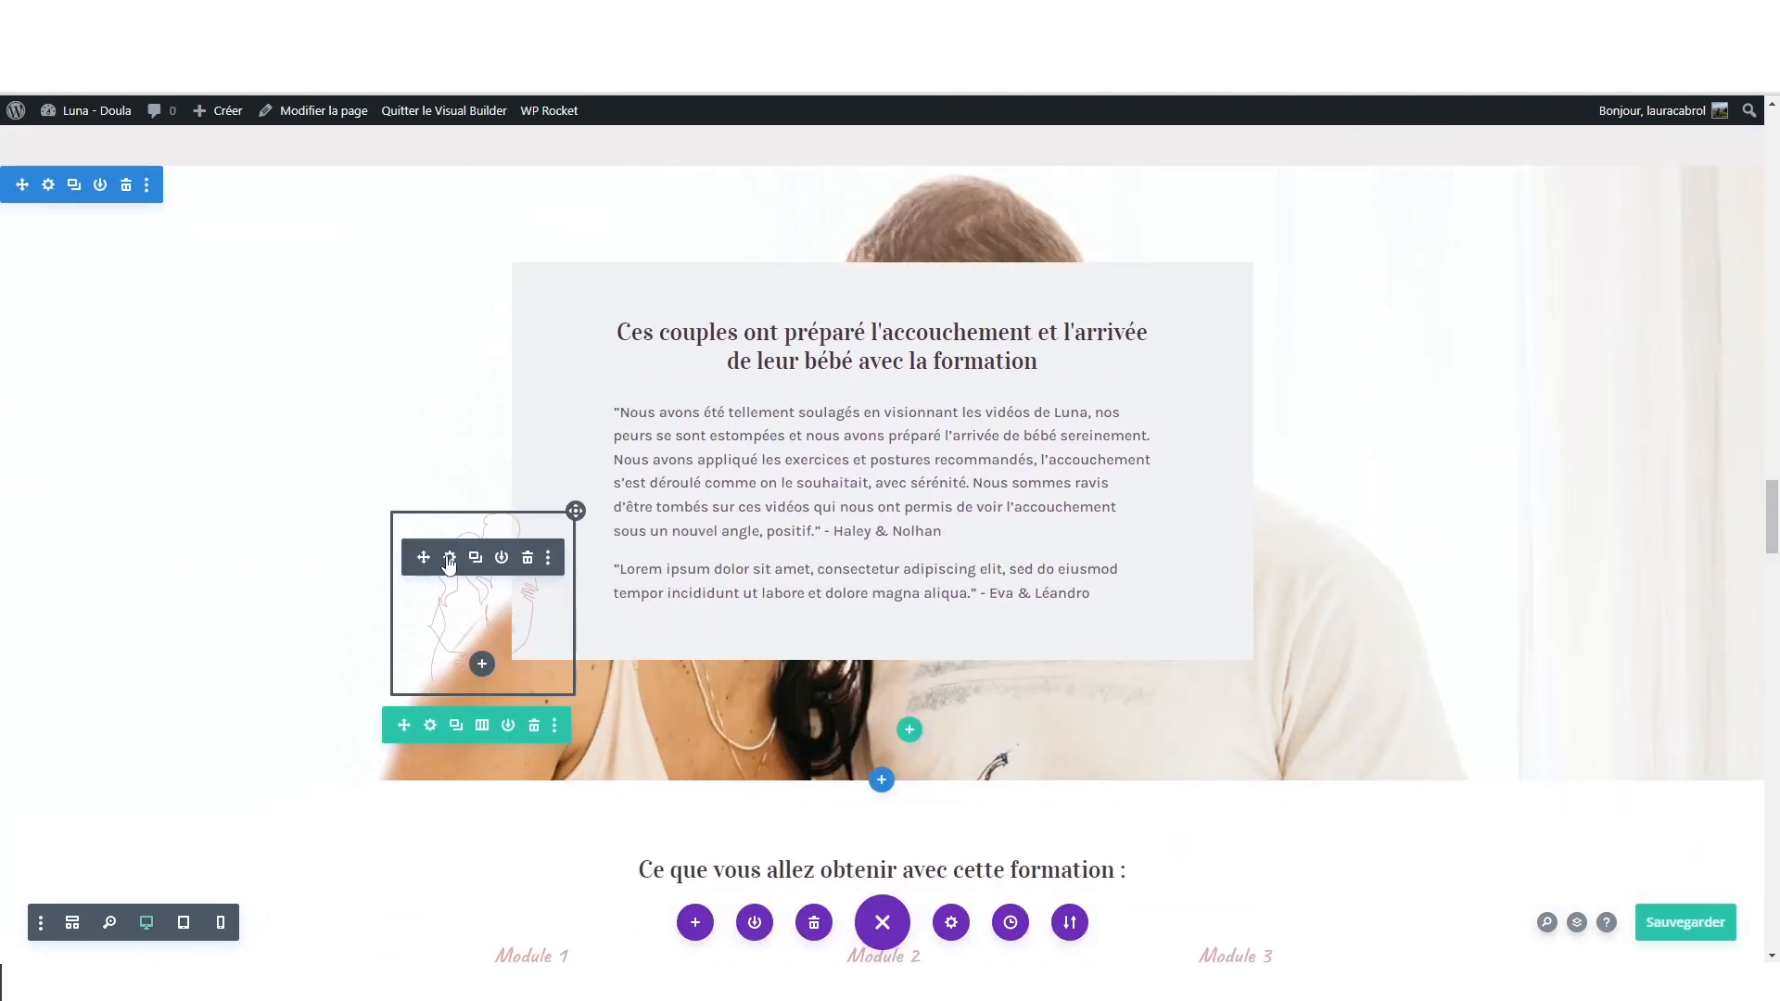
pyautogui.click(449, 559)
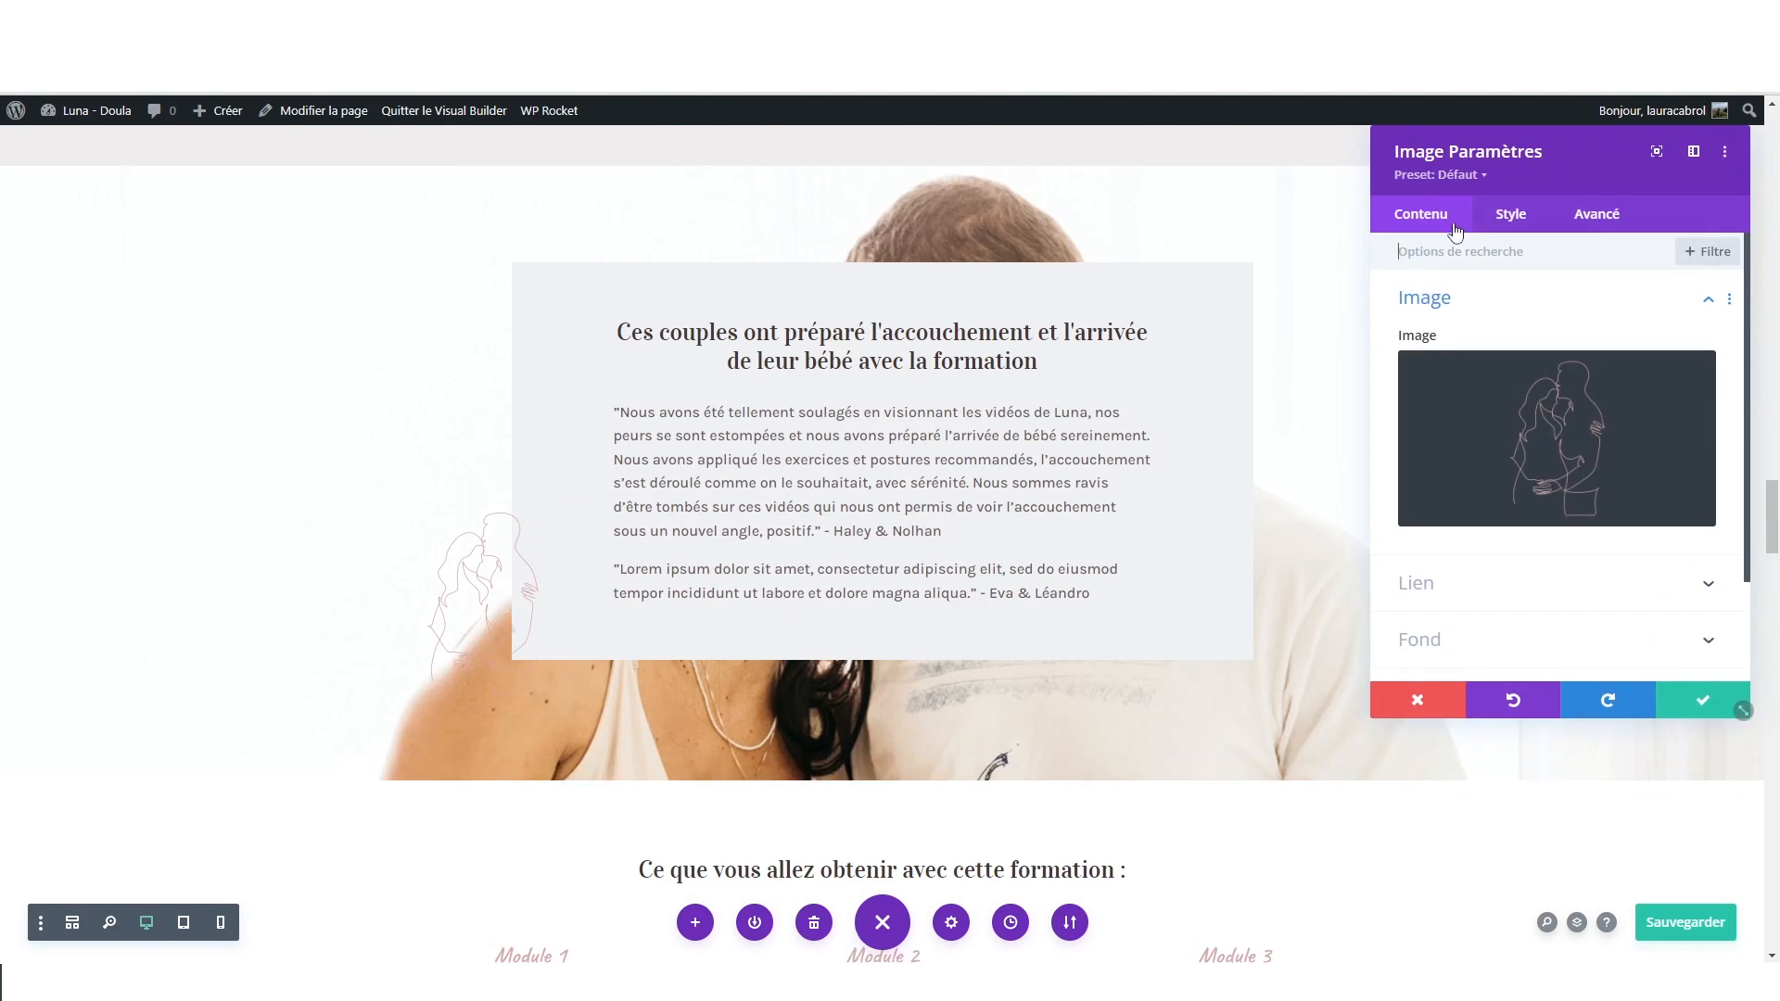
pyautogui.click(1596, 215)
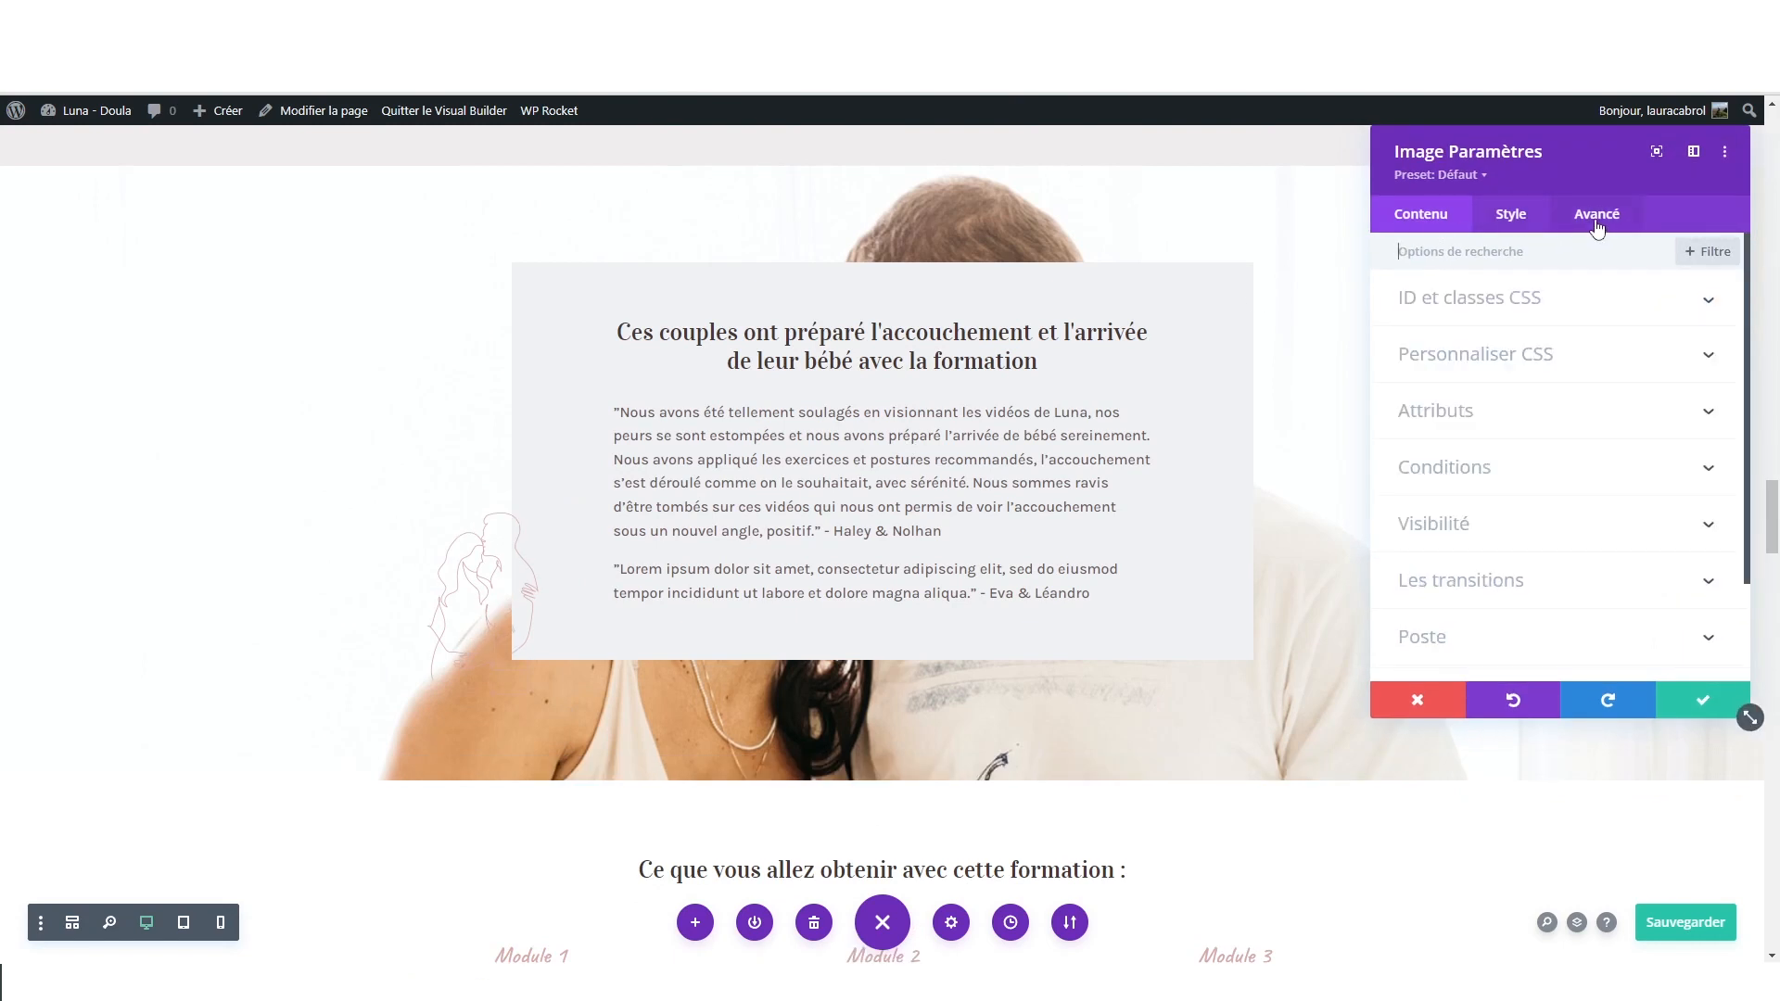
pyautogui.click(1458, 640)
pyautogui.scroll(-2, 1543, 421)
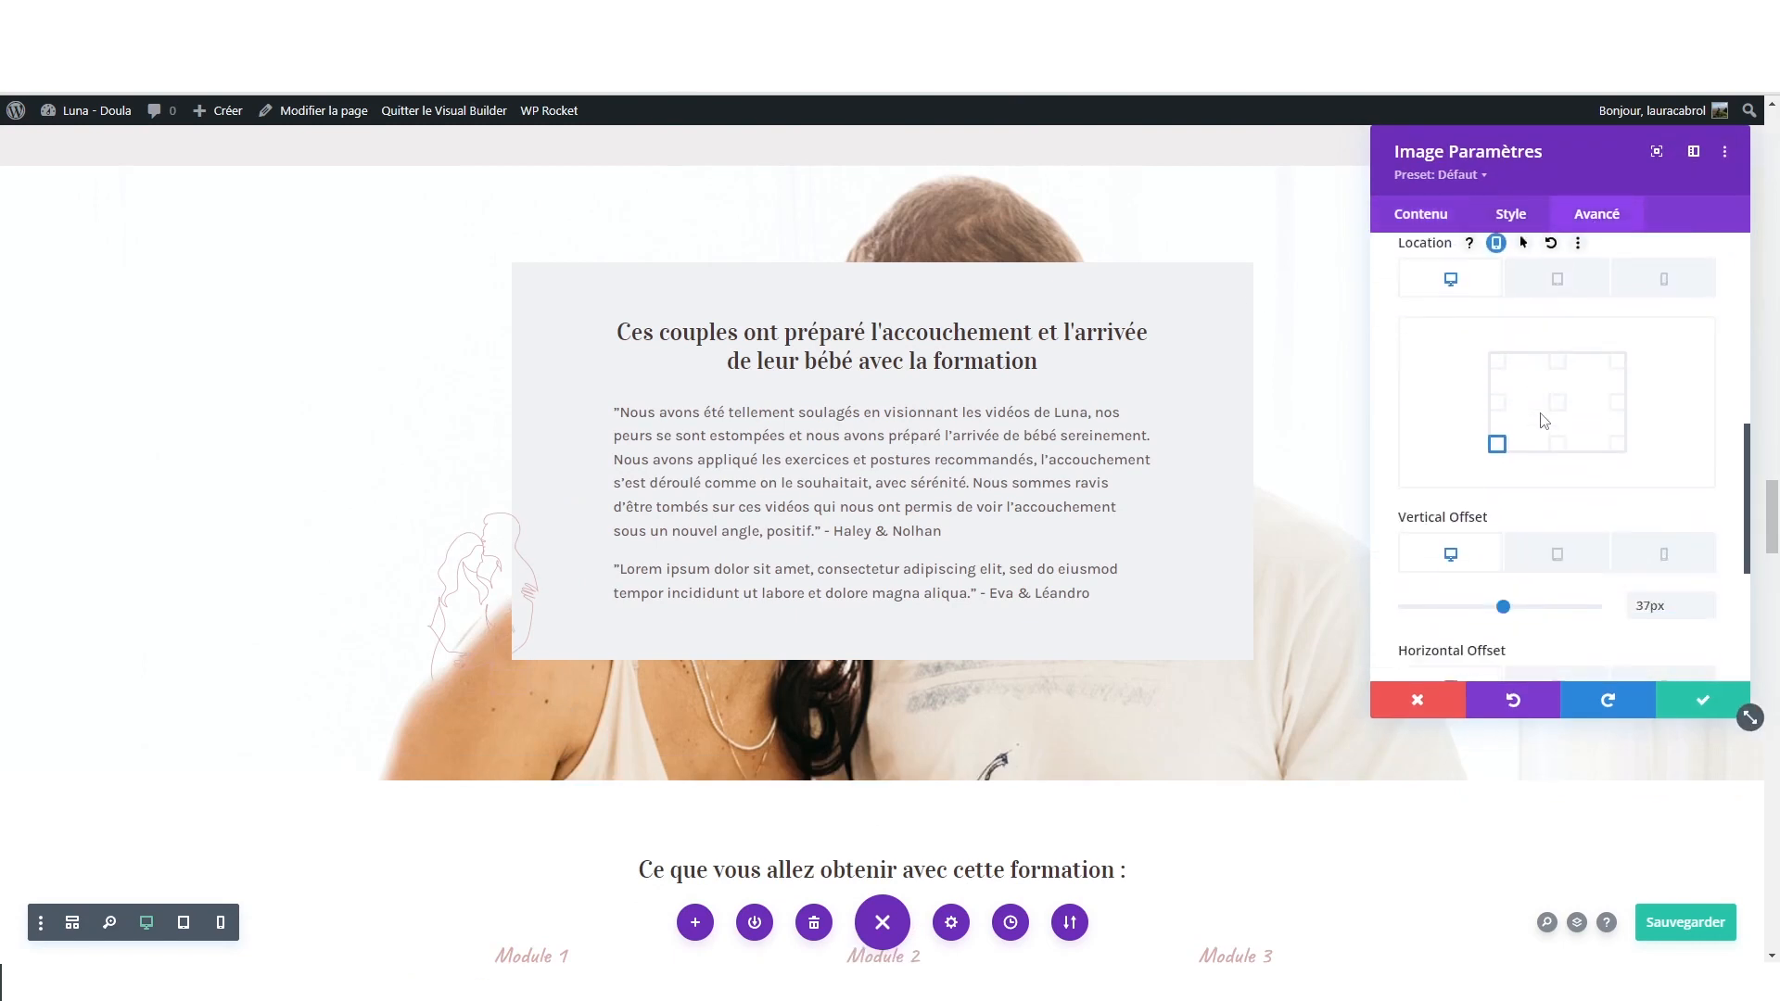
pyautogui.scroll(-2, 1544, 423)
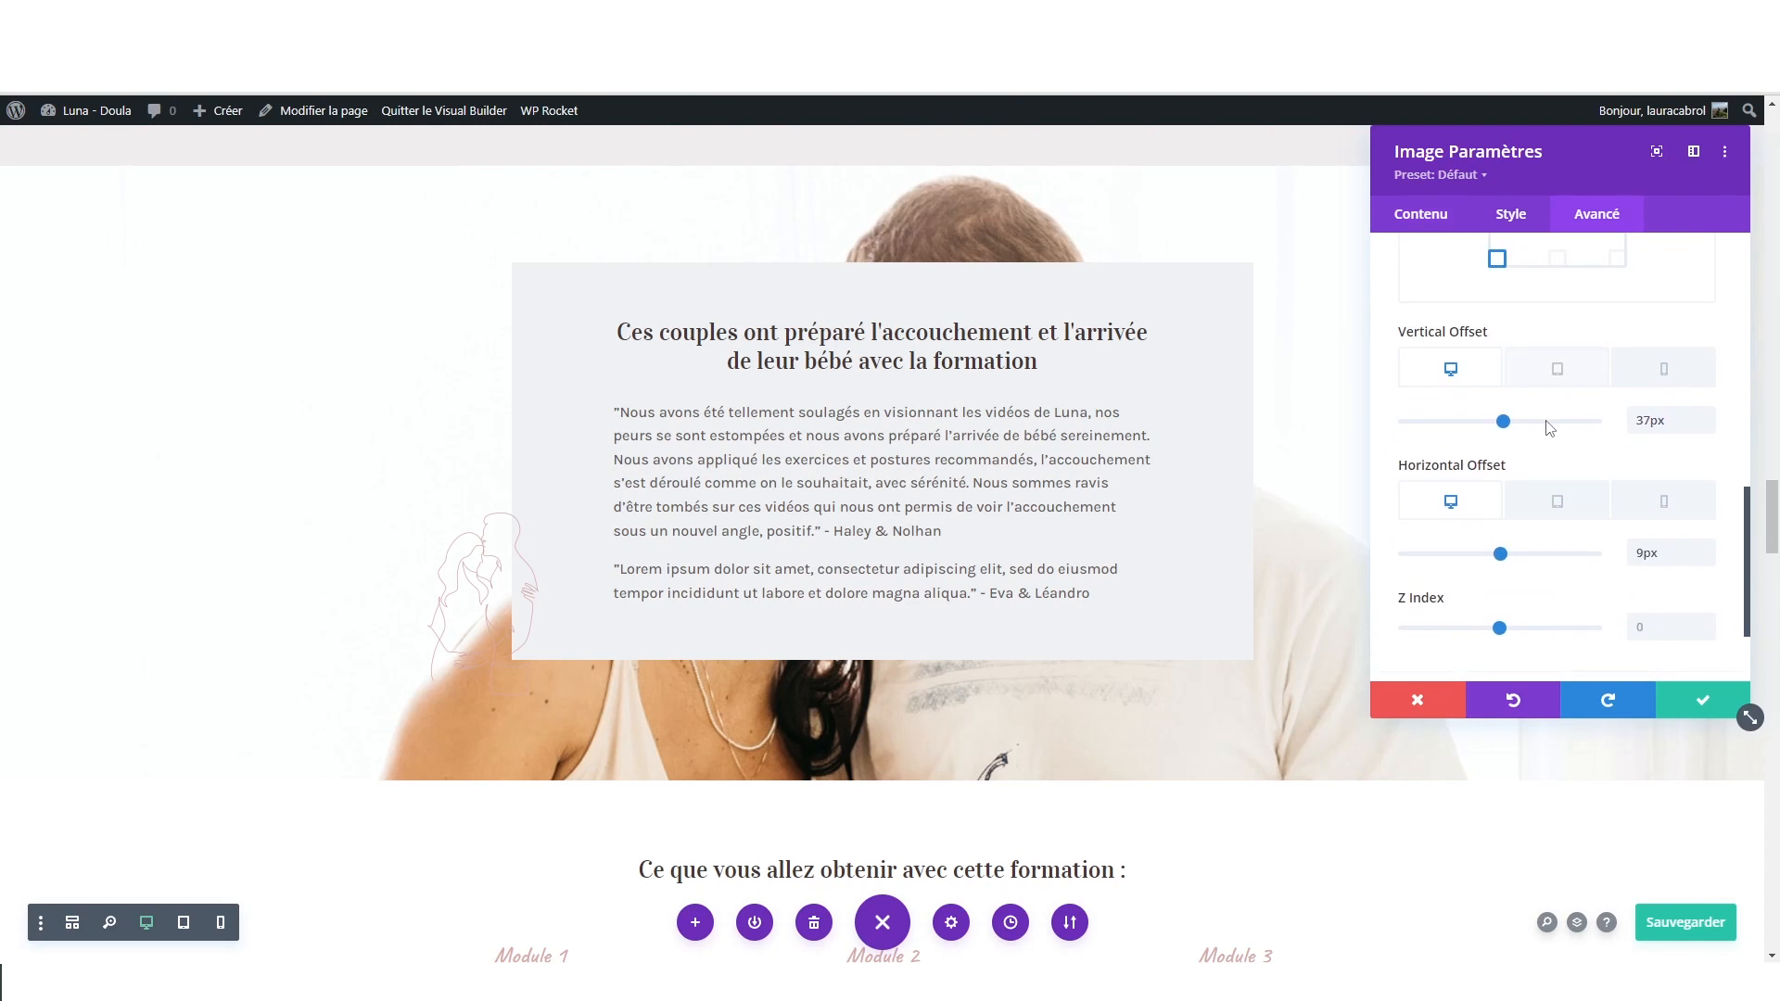
pyautogui.click(1578, 378)
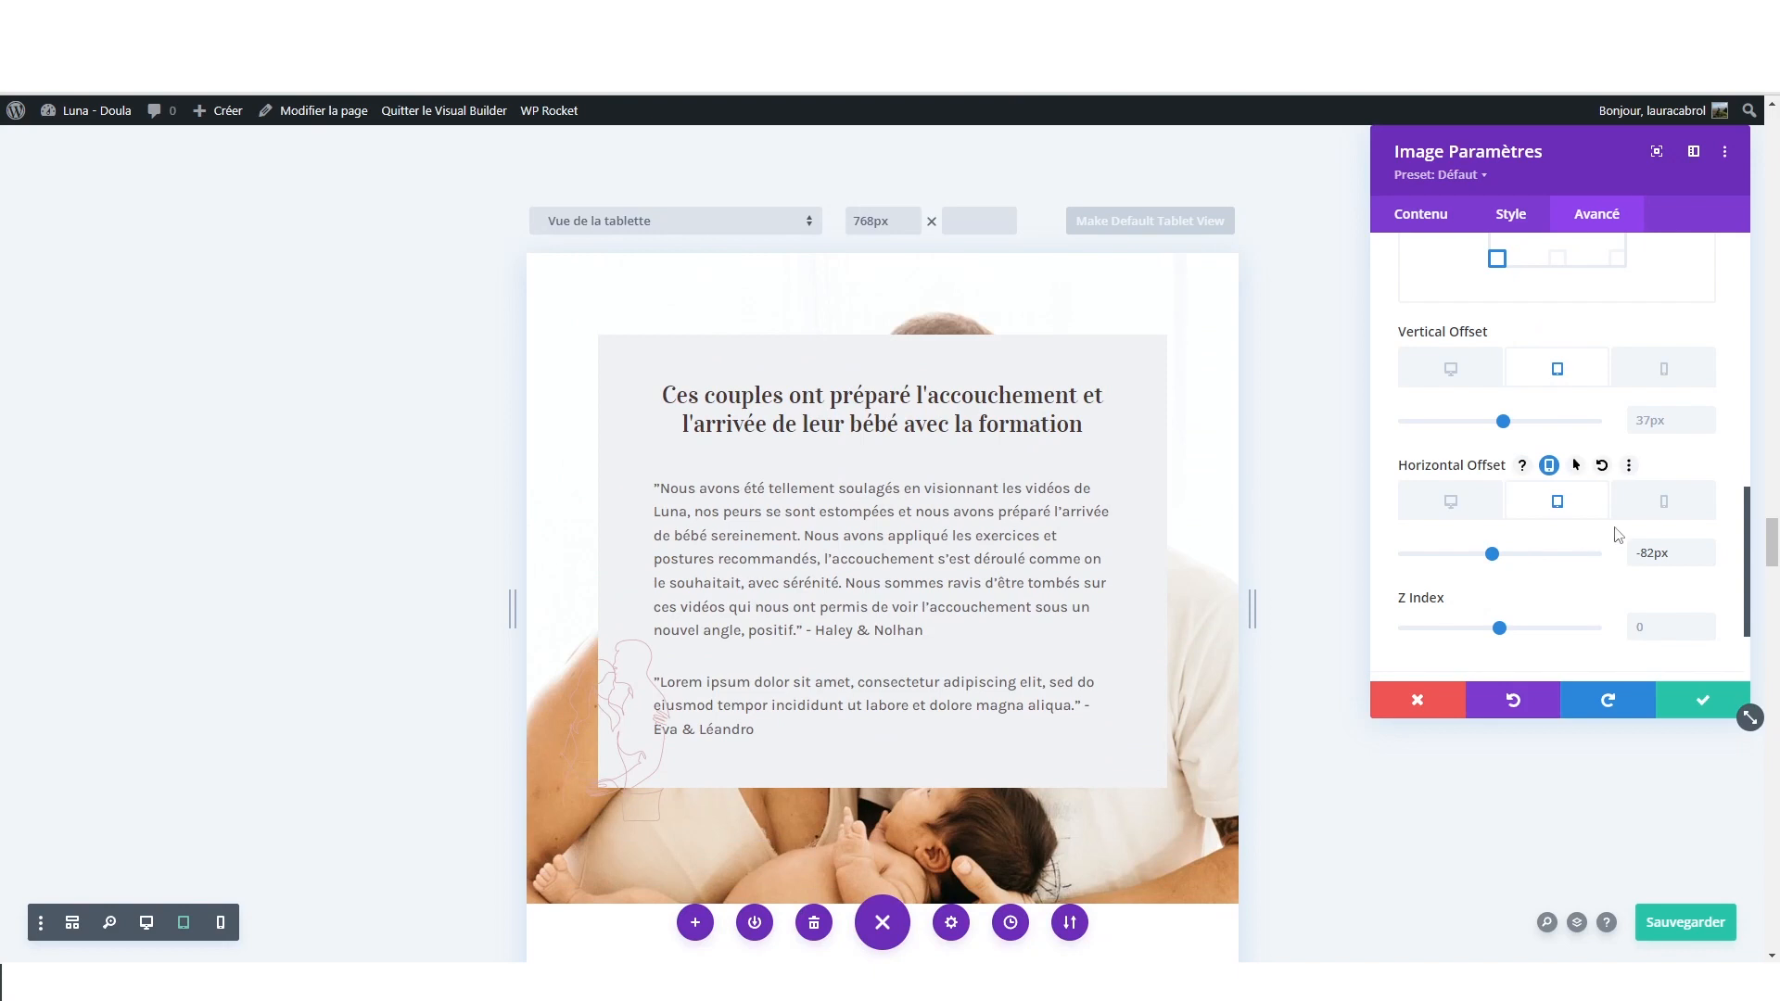
pyautogui.click(1658, 512)
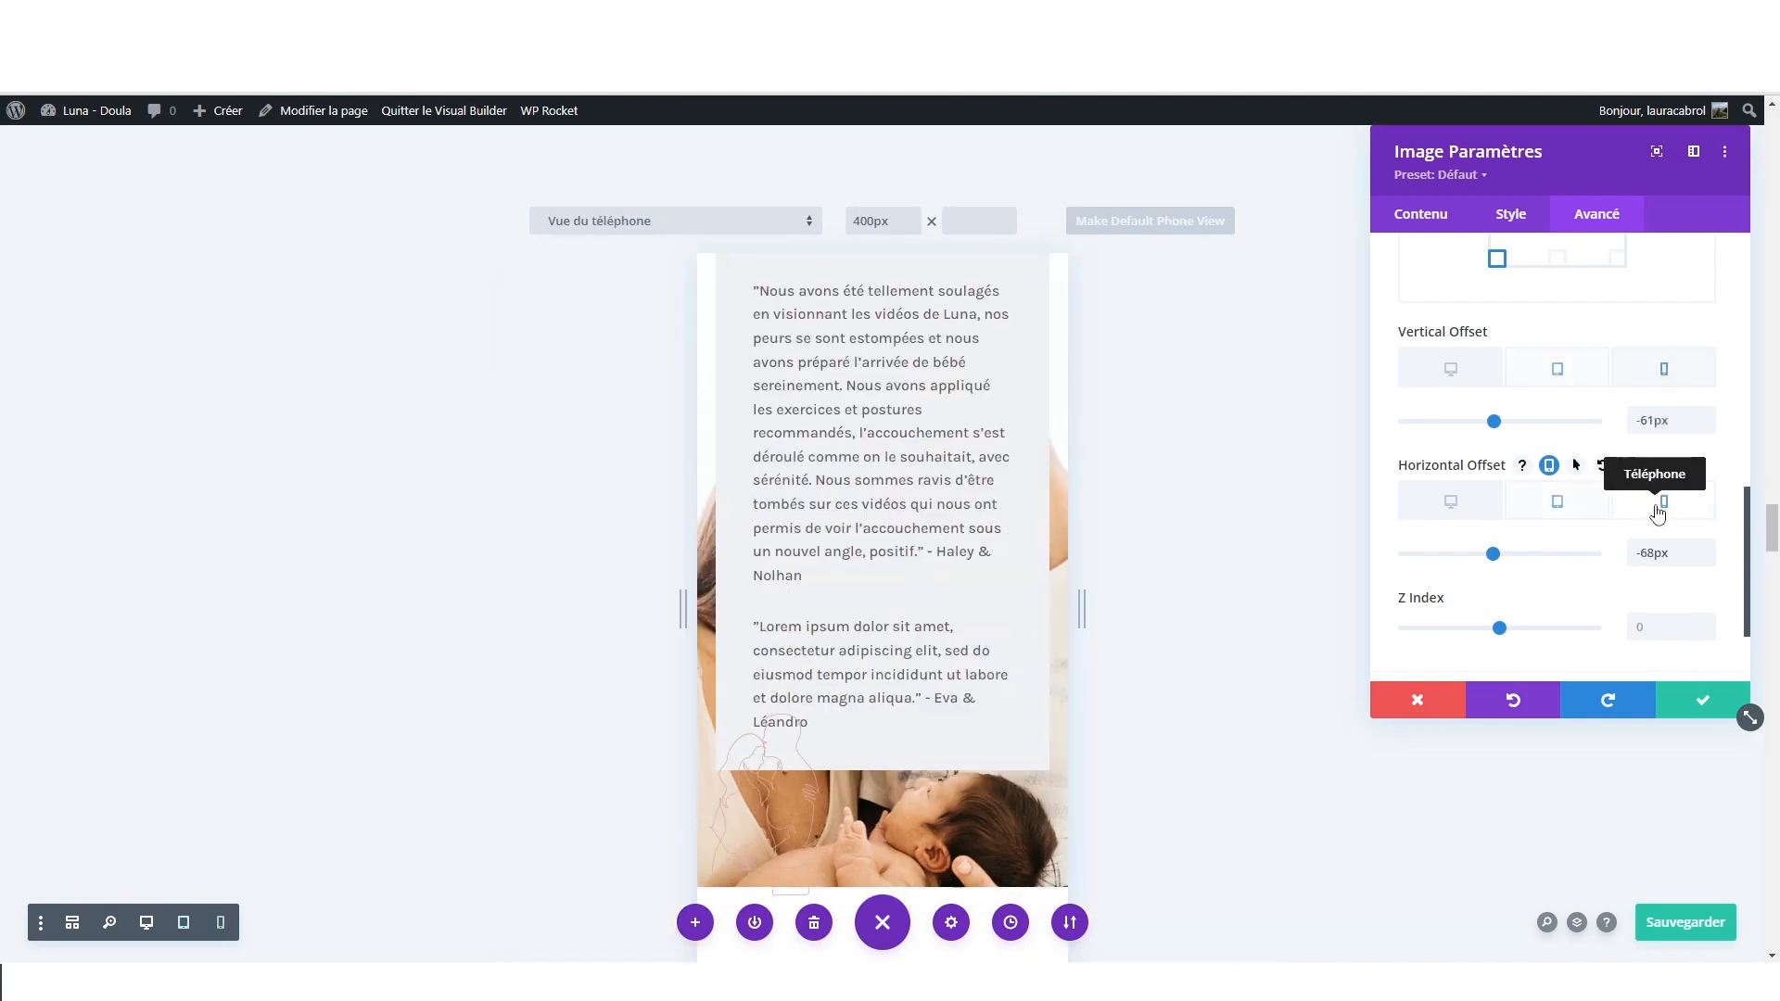
pyautogui.scroll(-1, 955, 592)
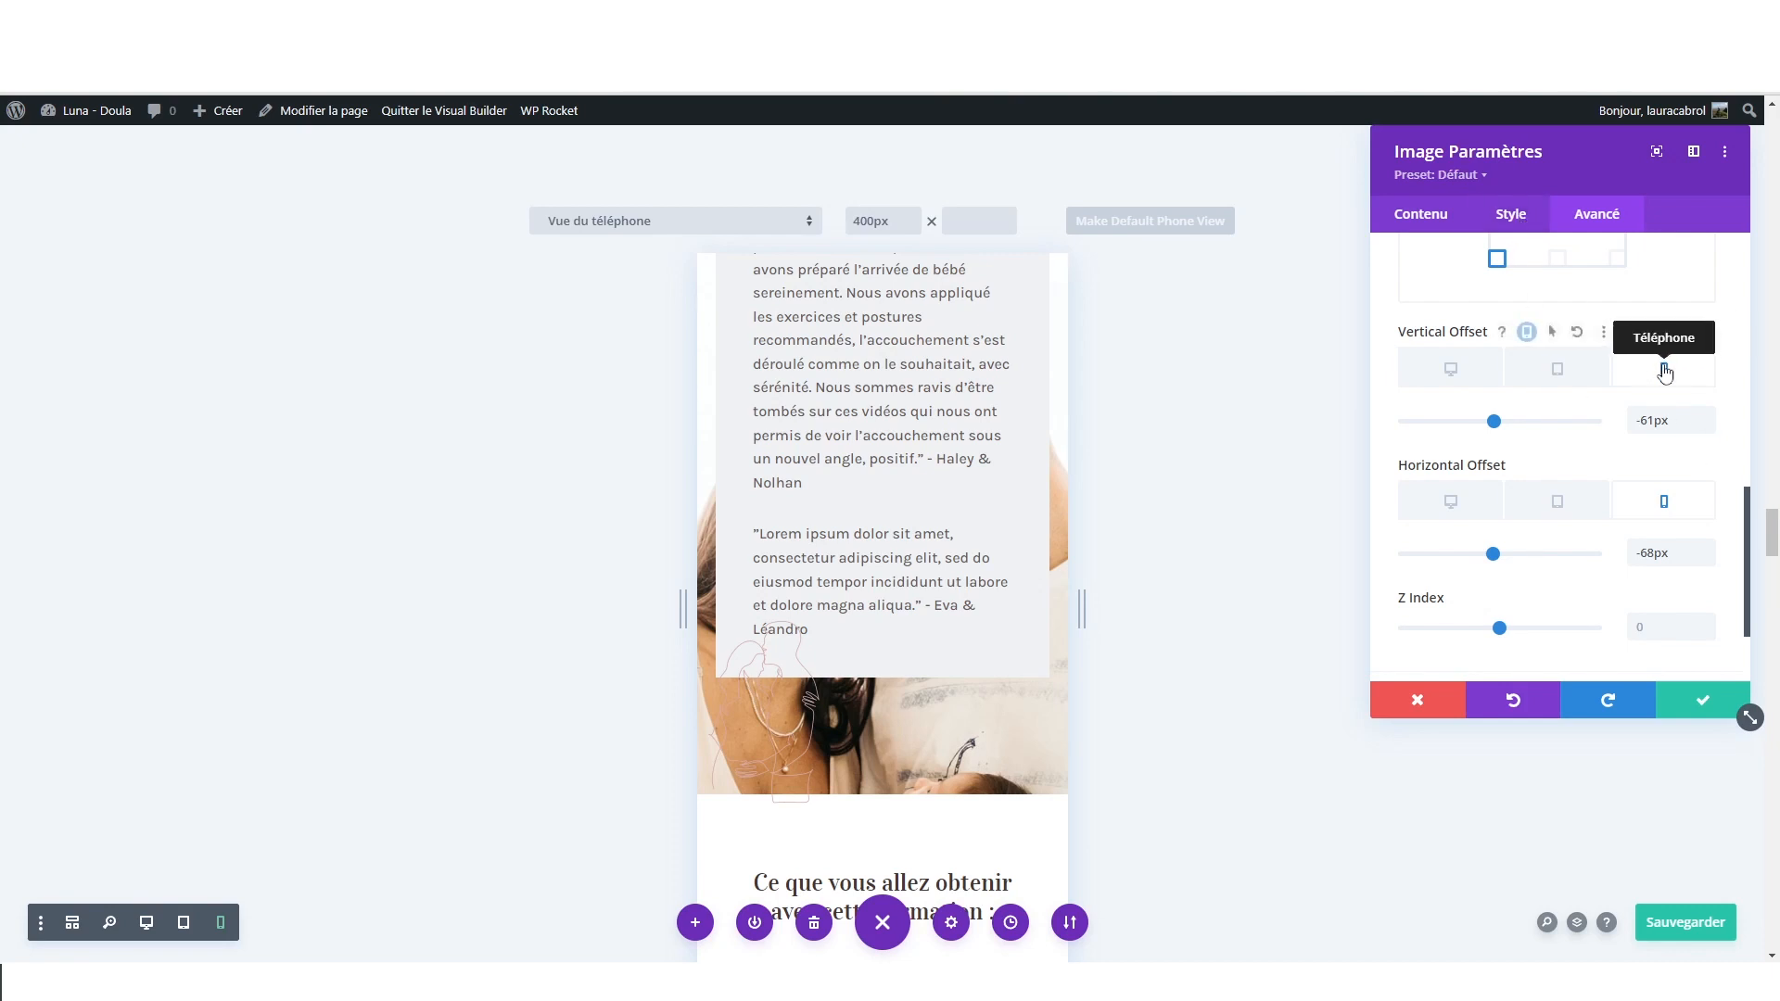
# - Reduce the phone maximum width of the couple illustration beside the testimonials to 44%
pyautogui.click(1535, 216)
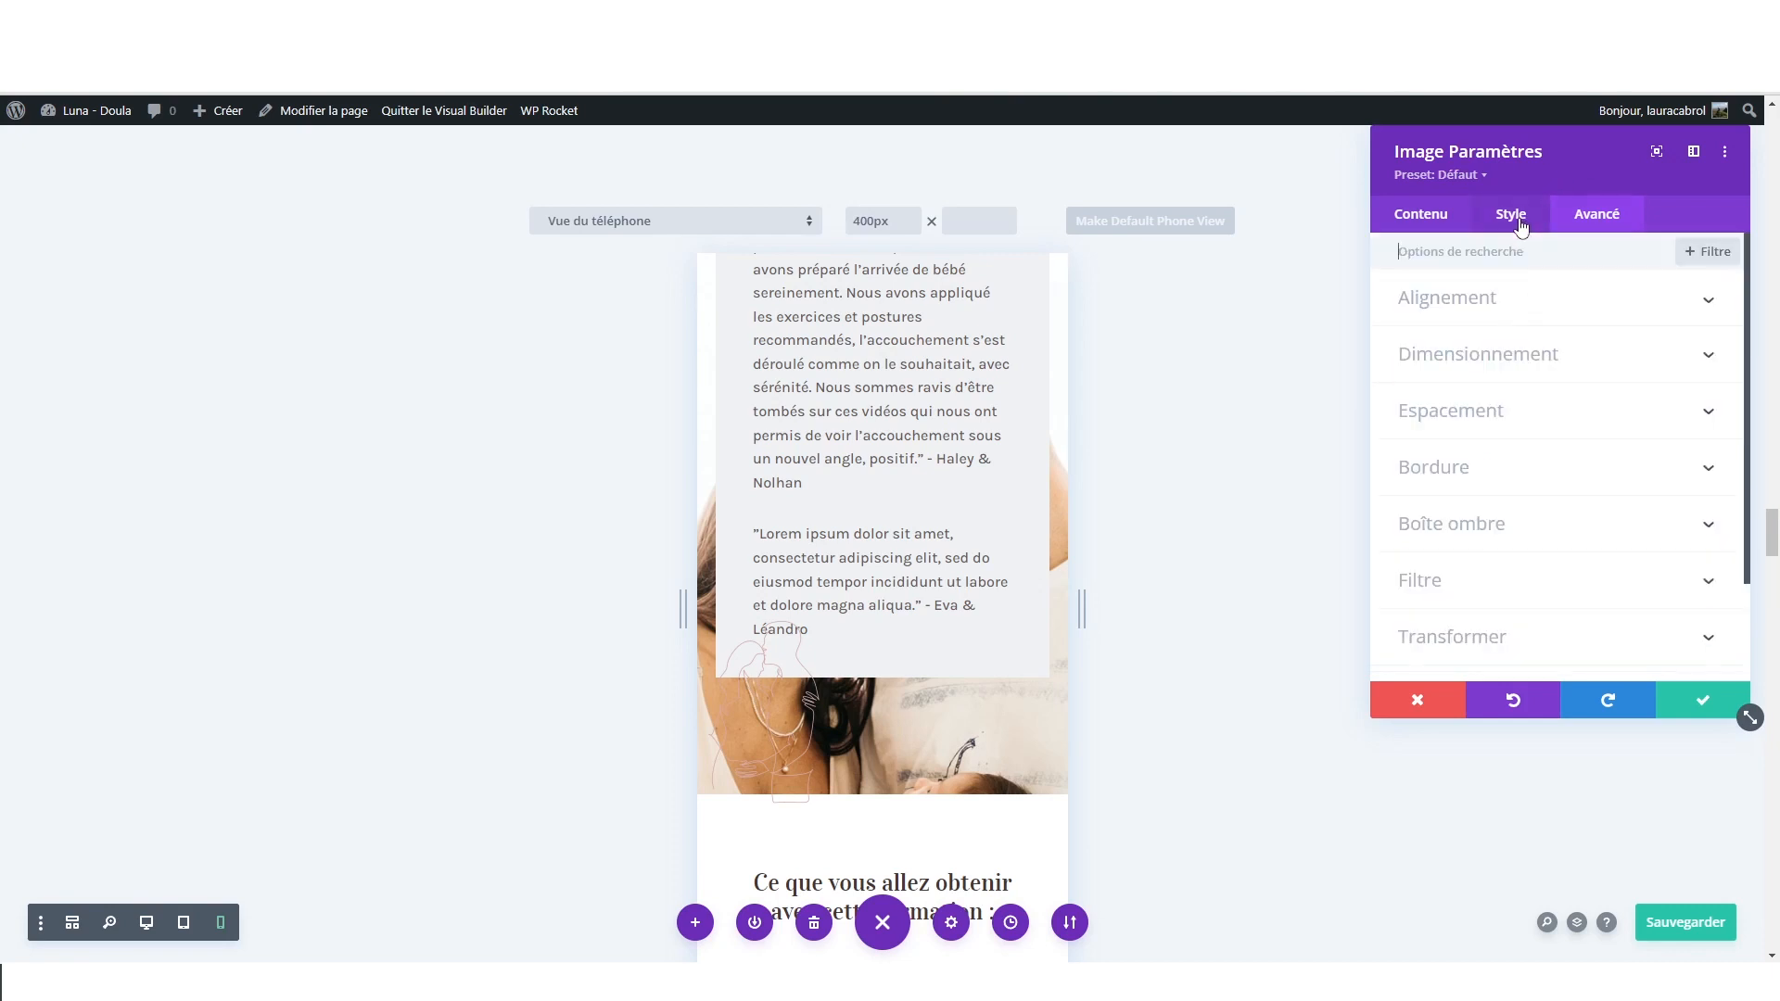
pyautogui.click(1507, 357)
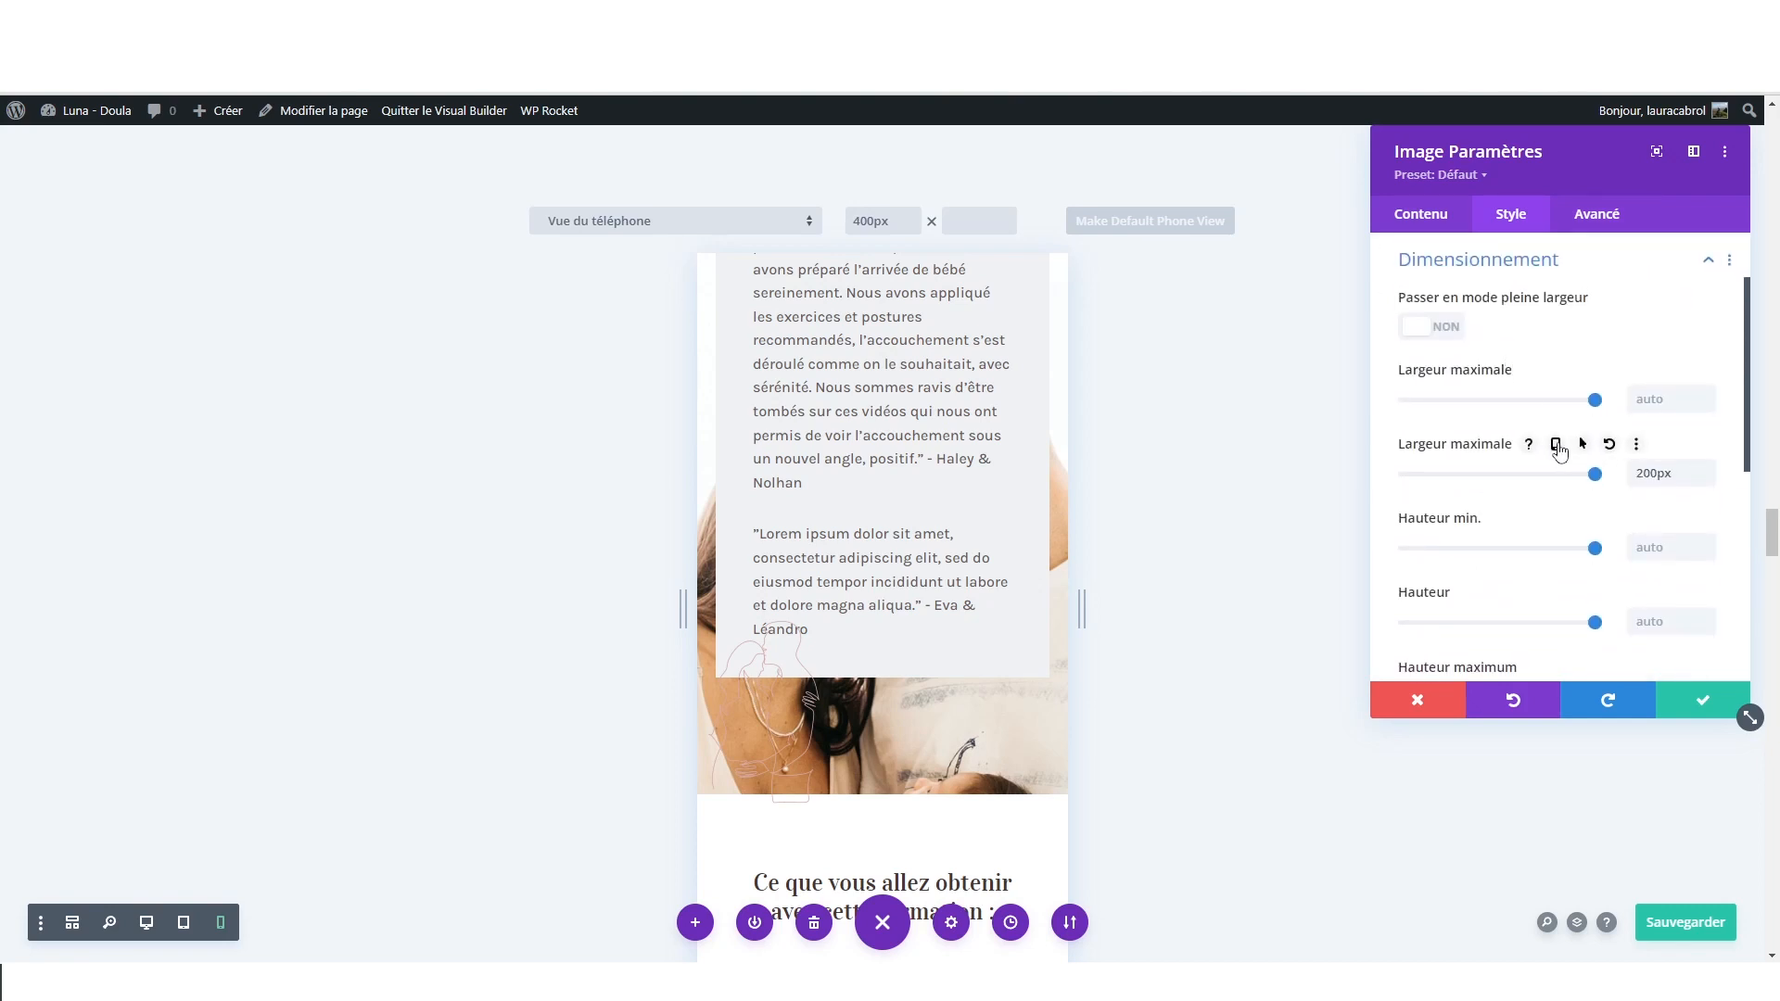
pyautogui.click(1557, 447)
pyautogui.moveTo(1595, 533); pyautogui.dragTo(1446, 545)
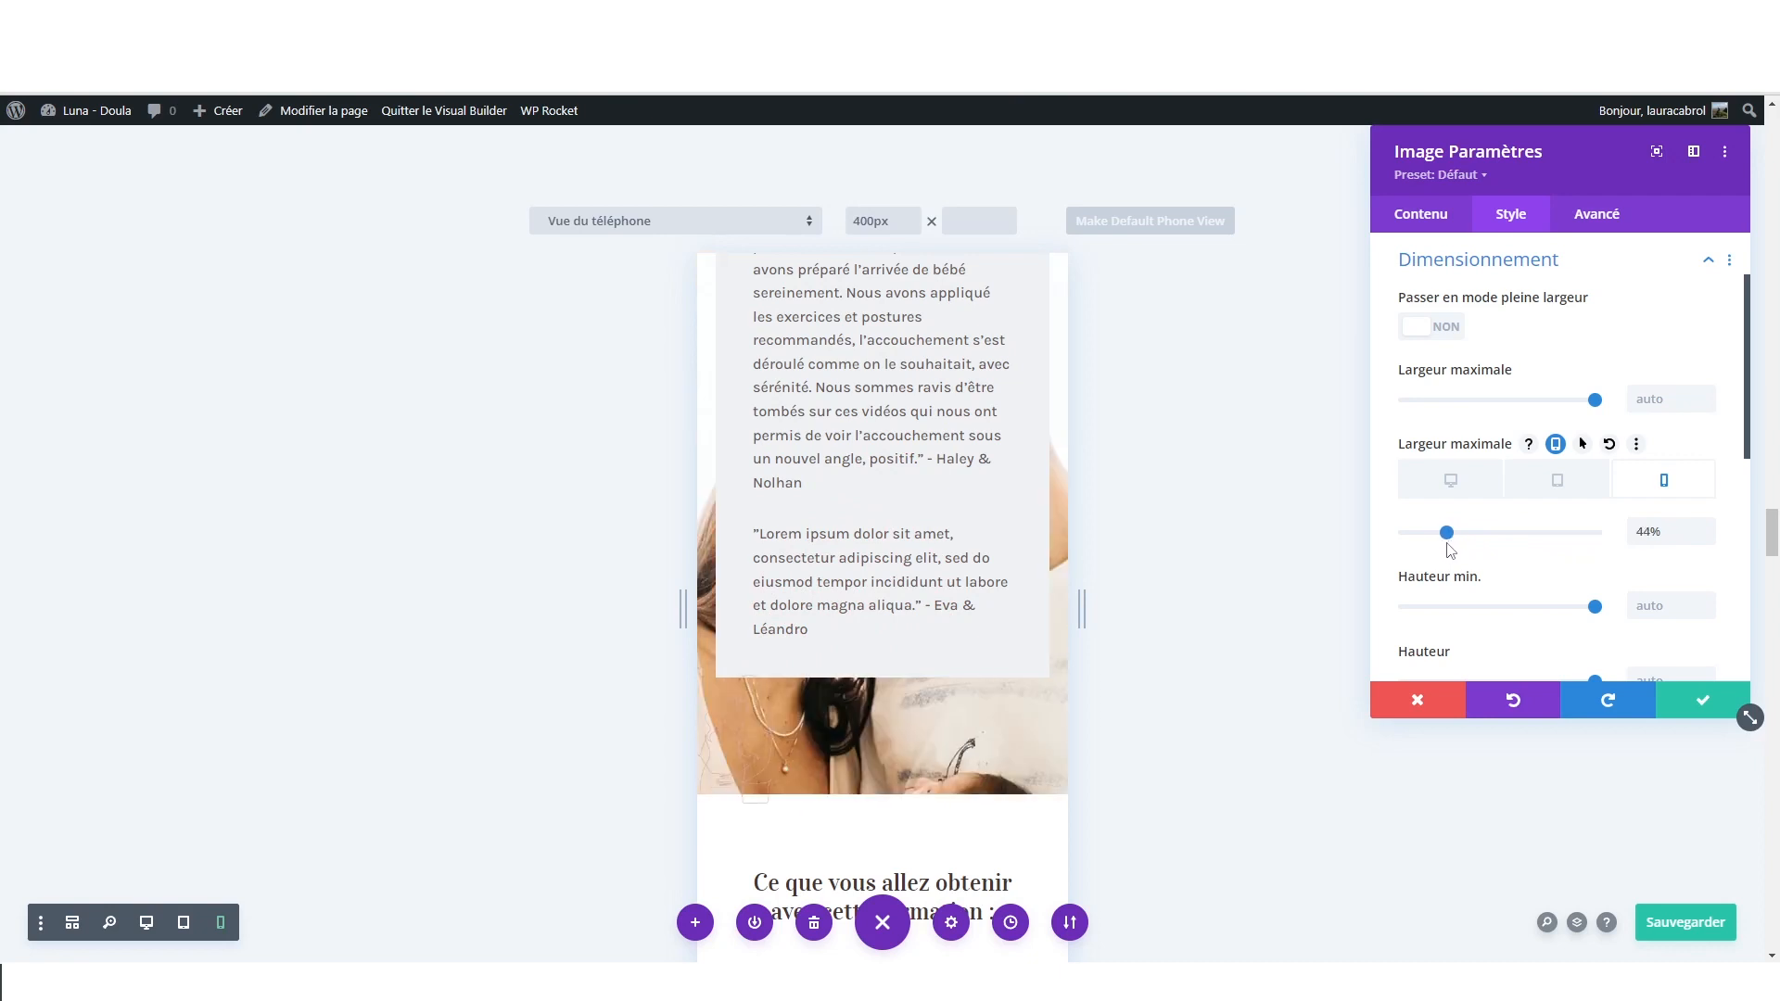
# - Try a phone vertical offset of 41px for the couple illustration and discard the image changes
pyautogui.click(1590, 227)
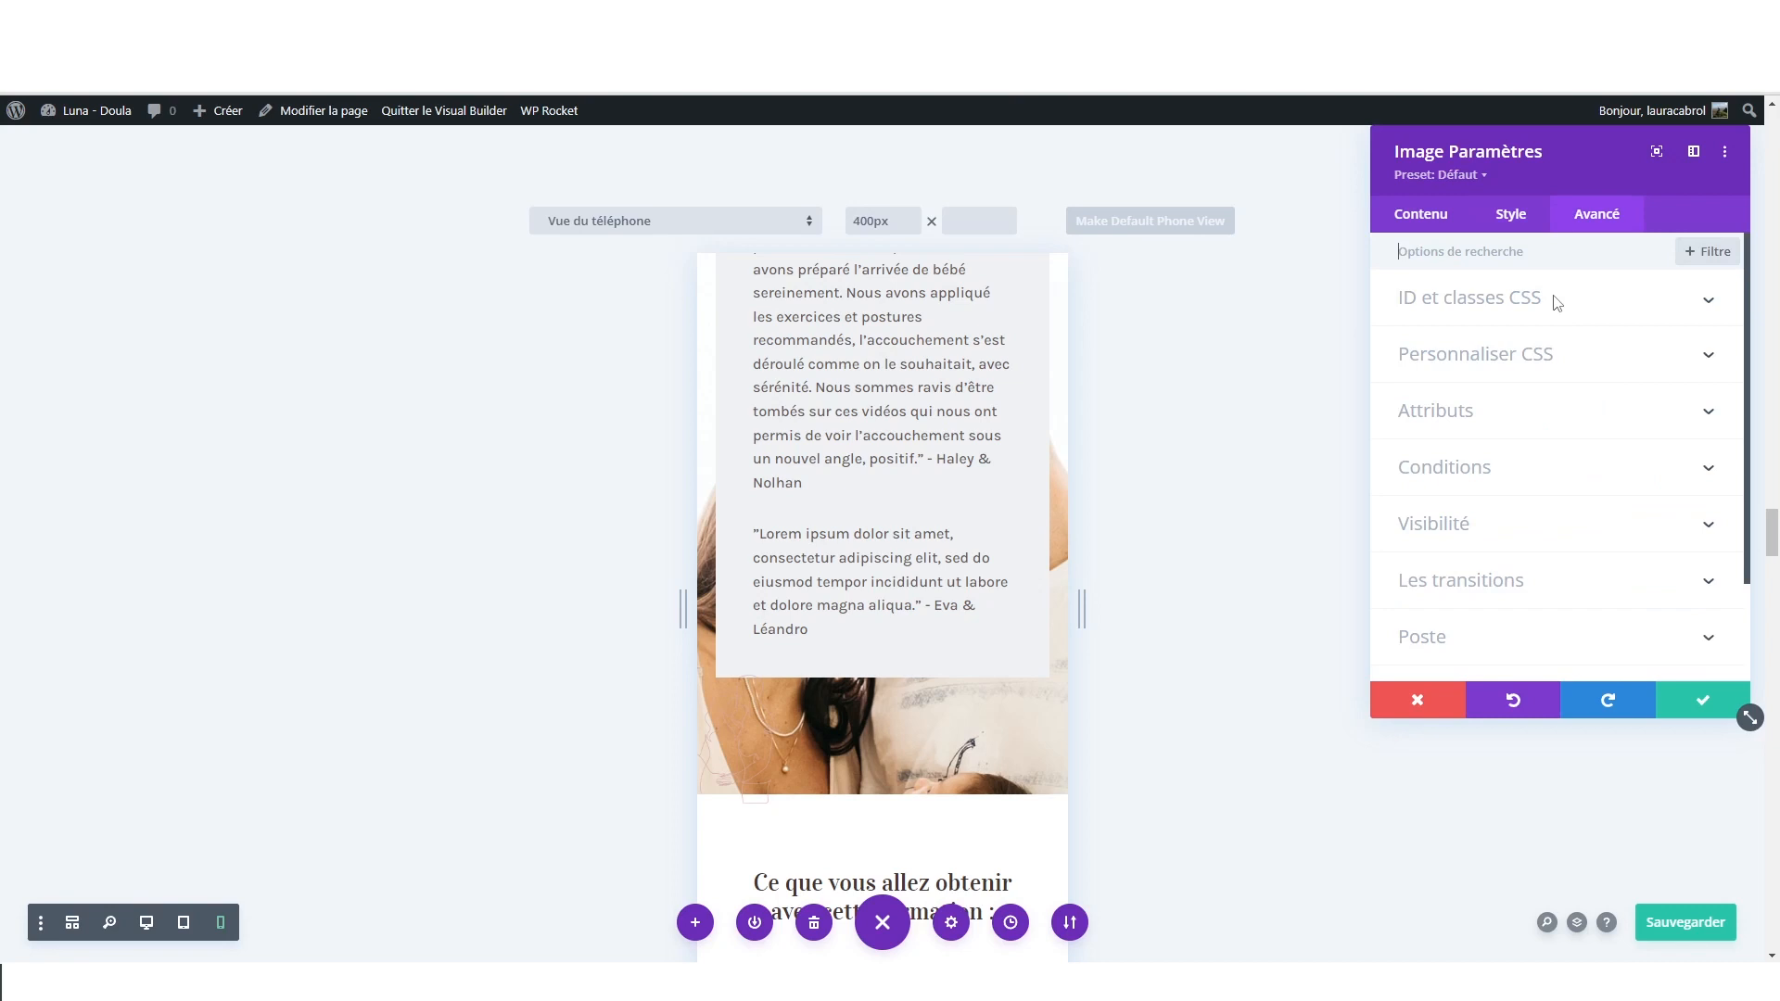
pyautogui.scroll(-1, 1490, 538)
pyautogui.click(1482, 547)
pyautogui.scroll(-2, 1488, 551)
pyautogui.scroll(-2, 1488, 552)
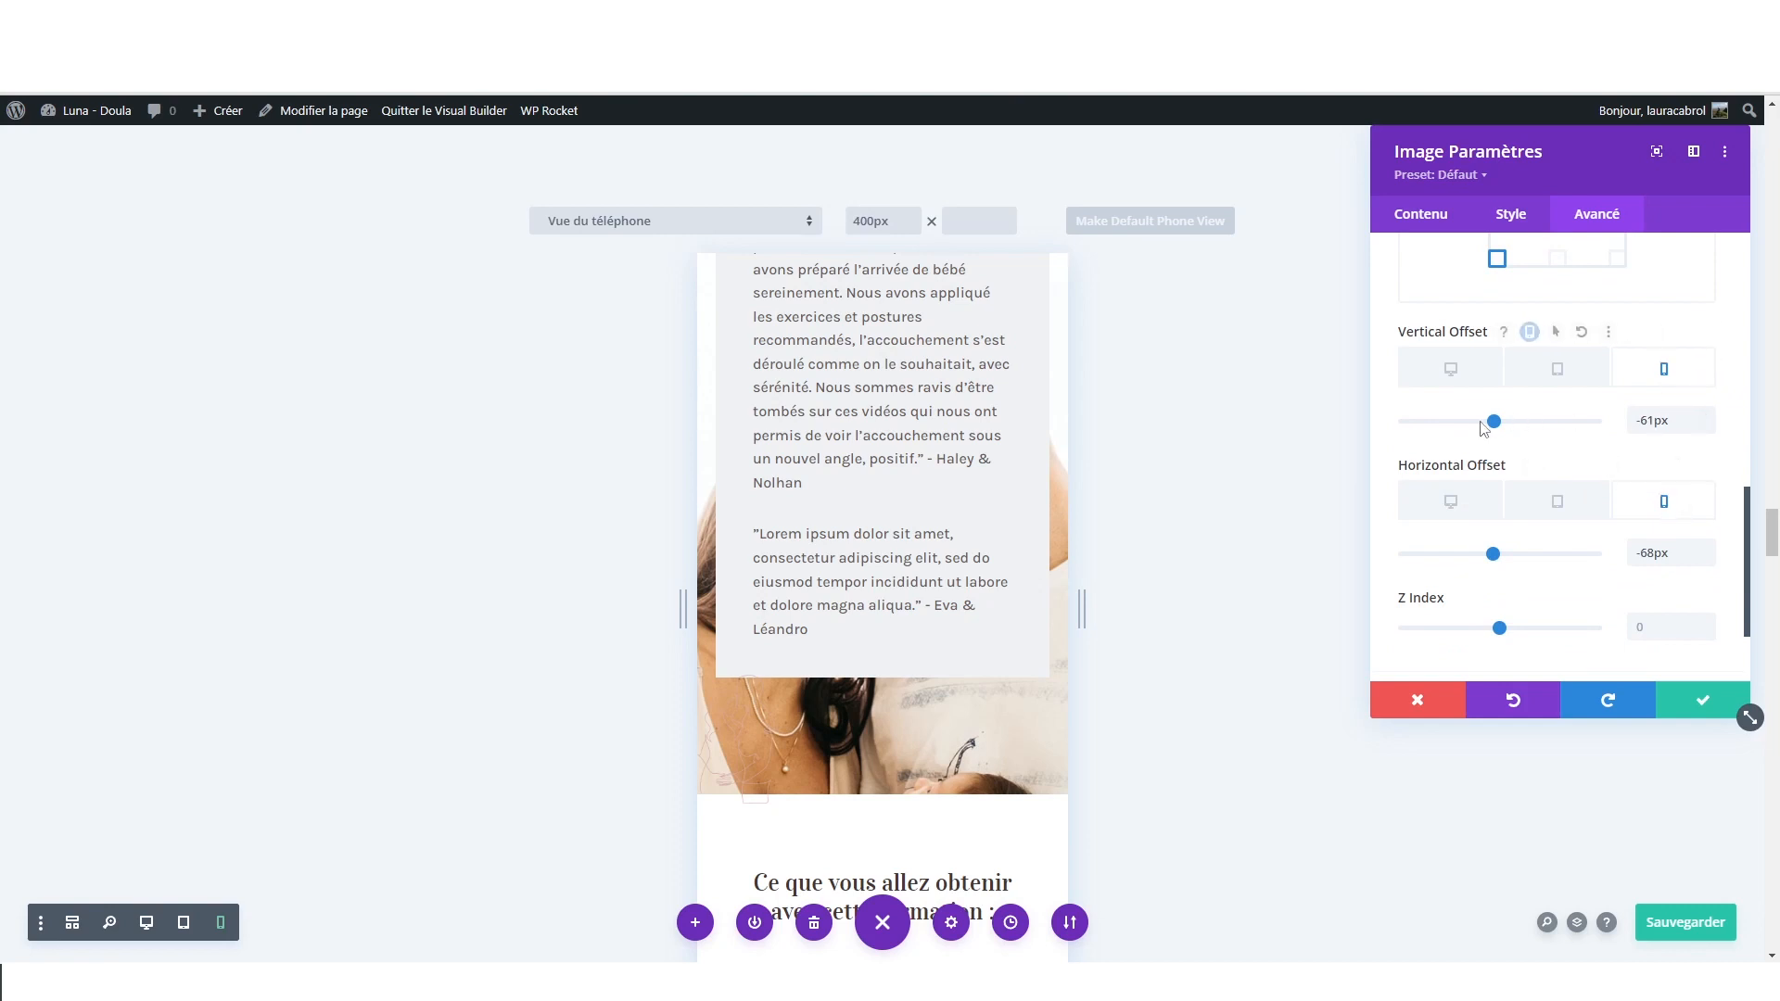
pyautogui.moveTo(1495, 426); pyautogui.dragTo(1501, 432)
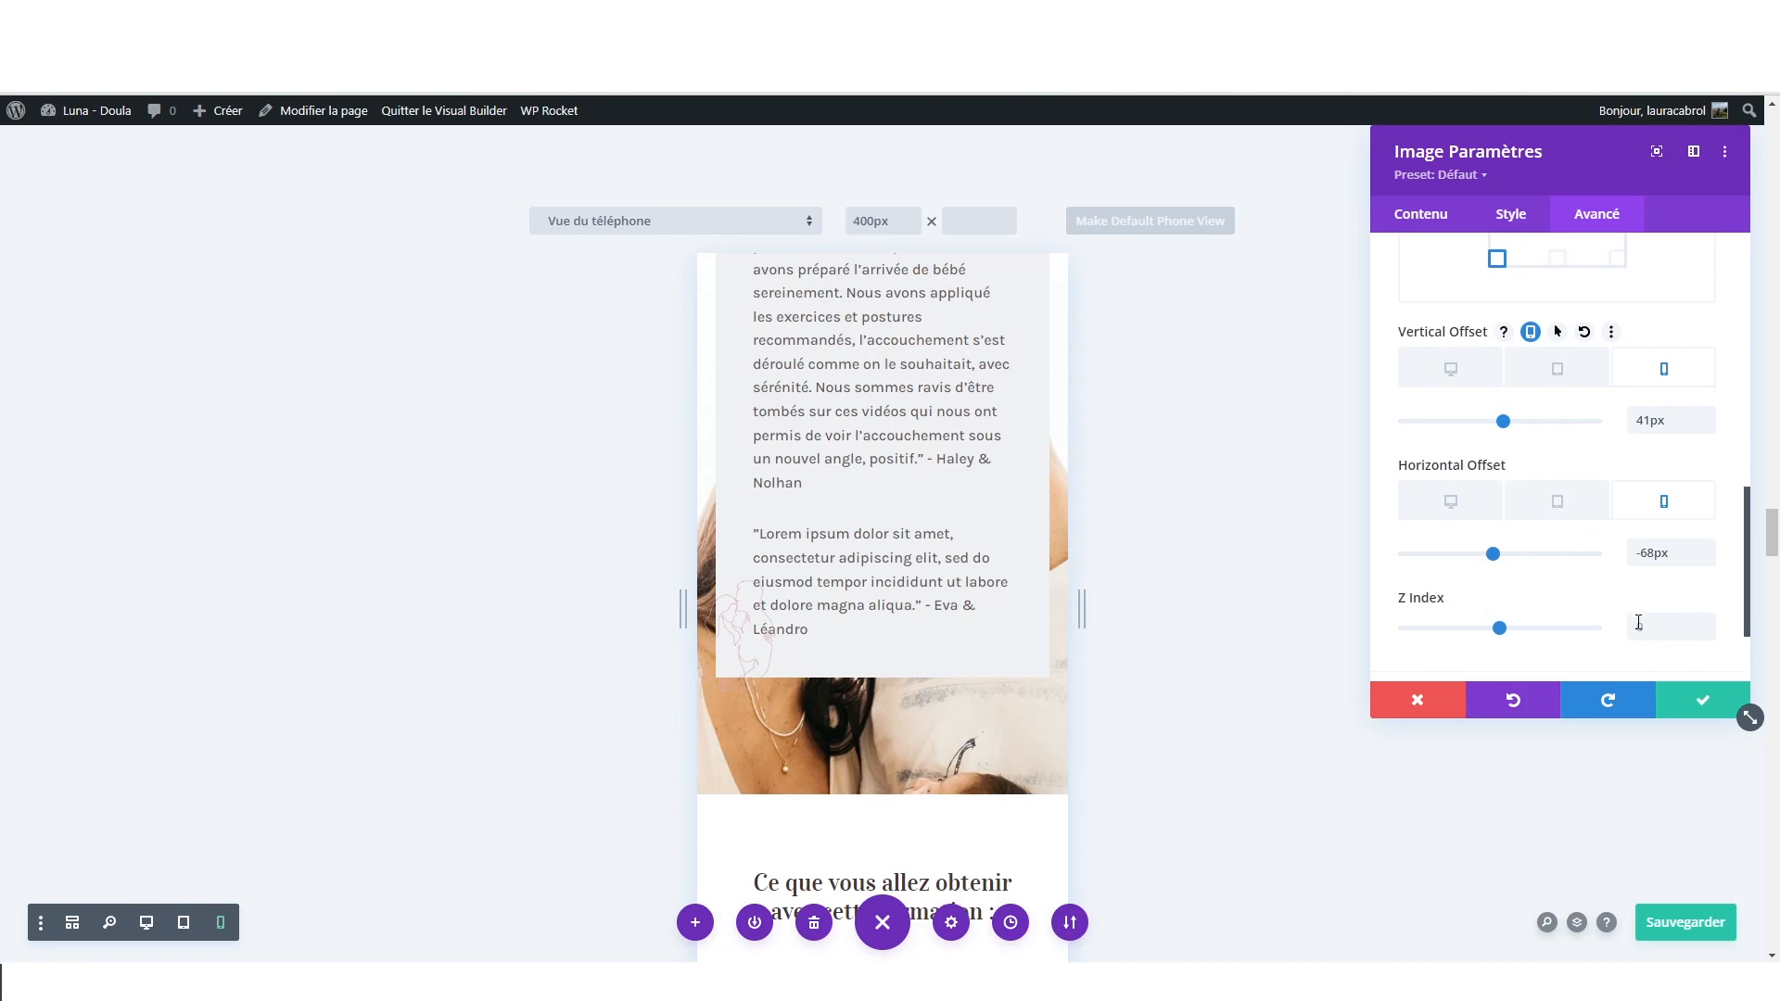
pyautogui.scroll(-2, 1507, 439)
pyautogui.click(1418, 700)
# - Open the settings of the video below "Je vous invite à visionner cette vidéo" and view its source and overlay image
pyautogui.scroll(-1, 1076, 550)
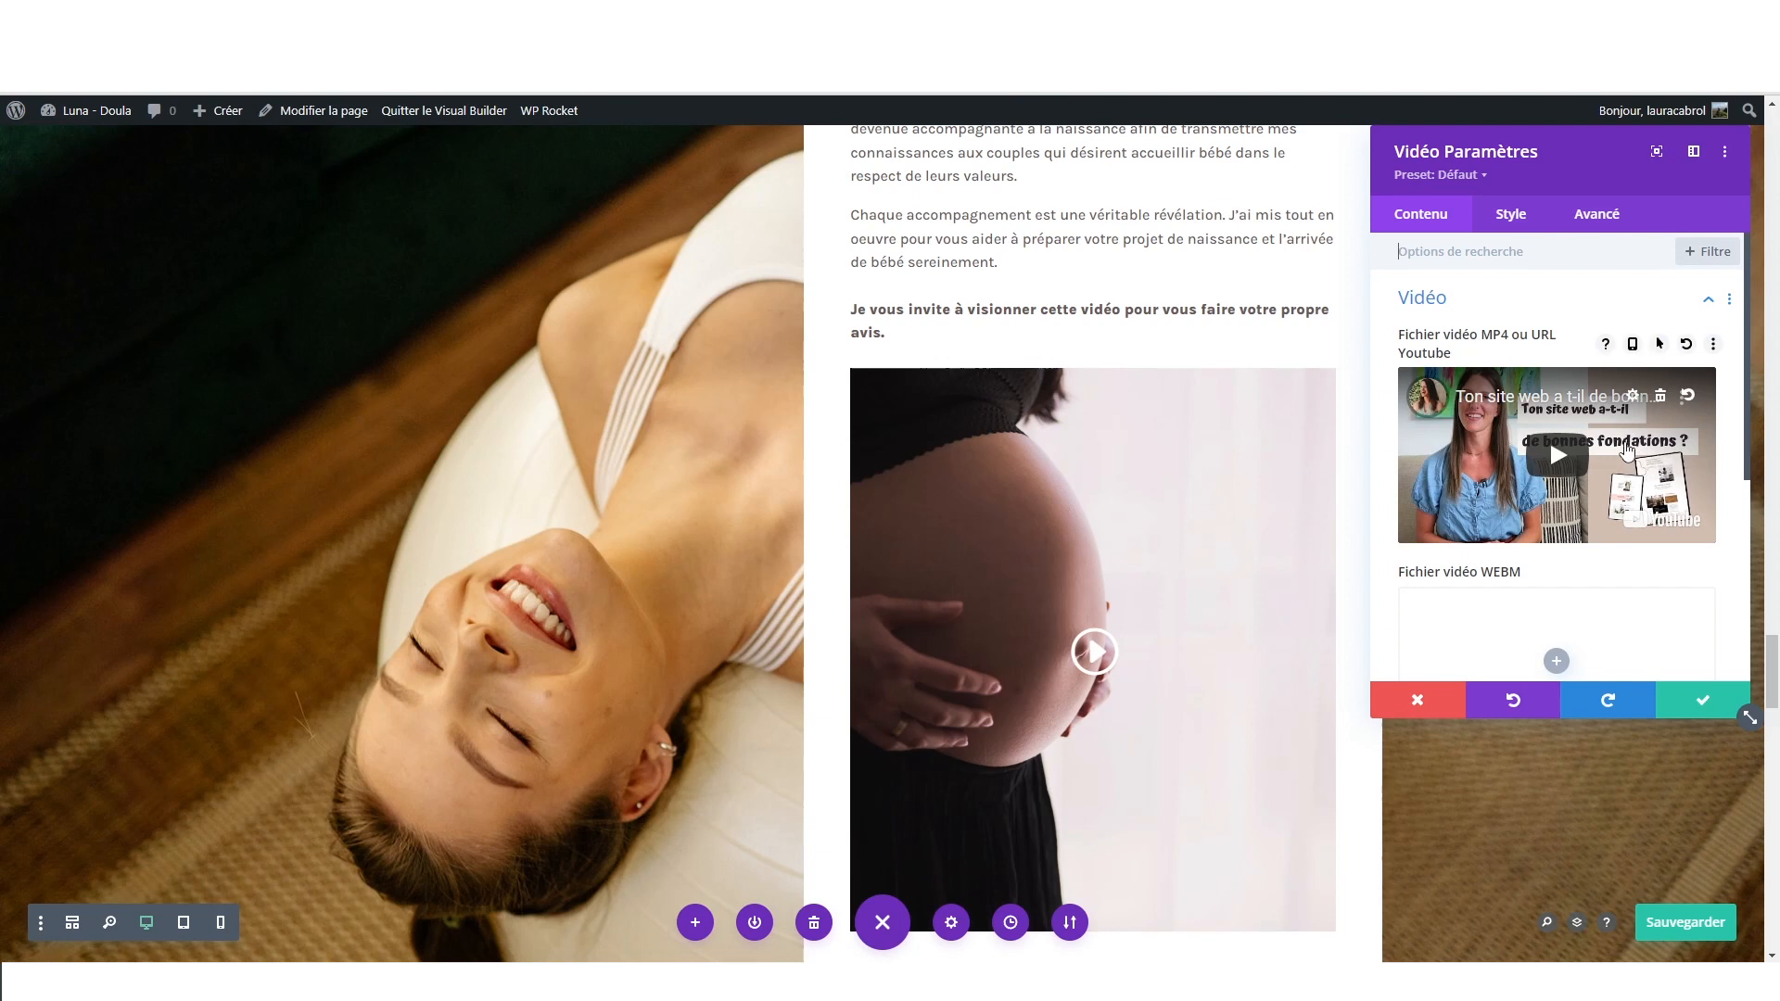
pyautogui.scroll(-5, 1567, 463)
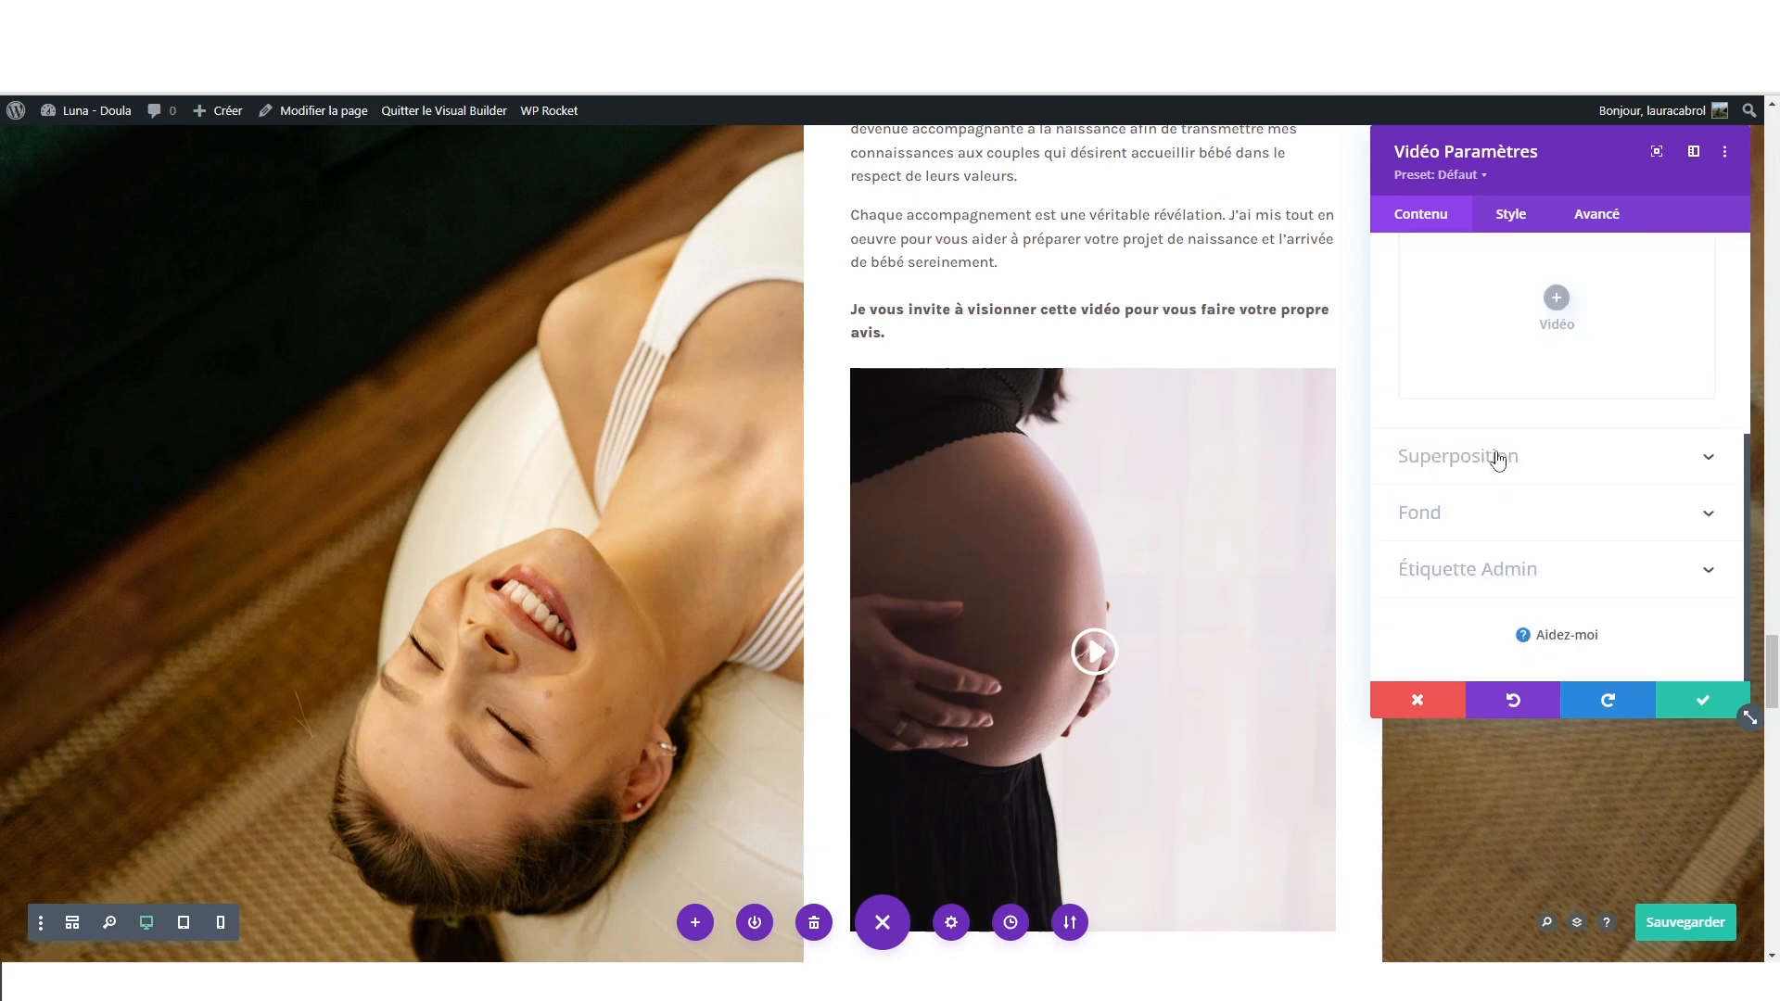
pyautogui.click(1500, 458)
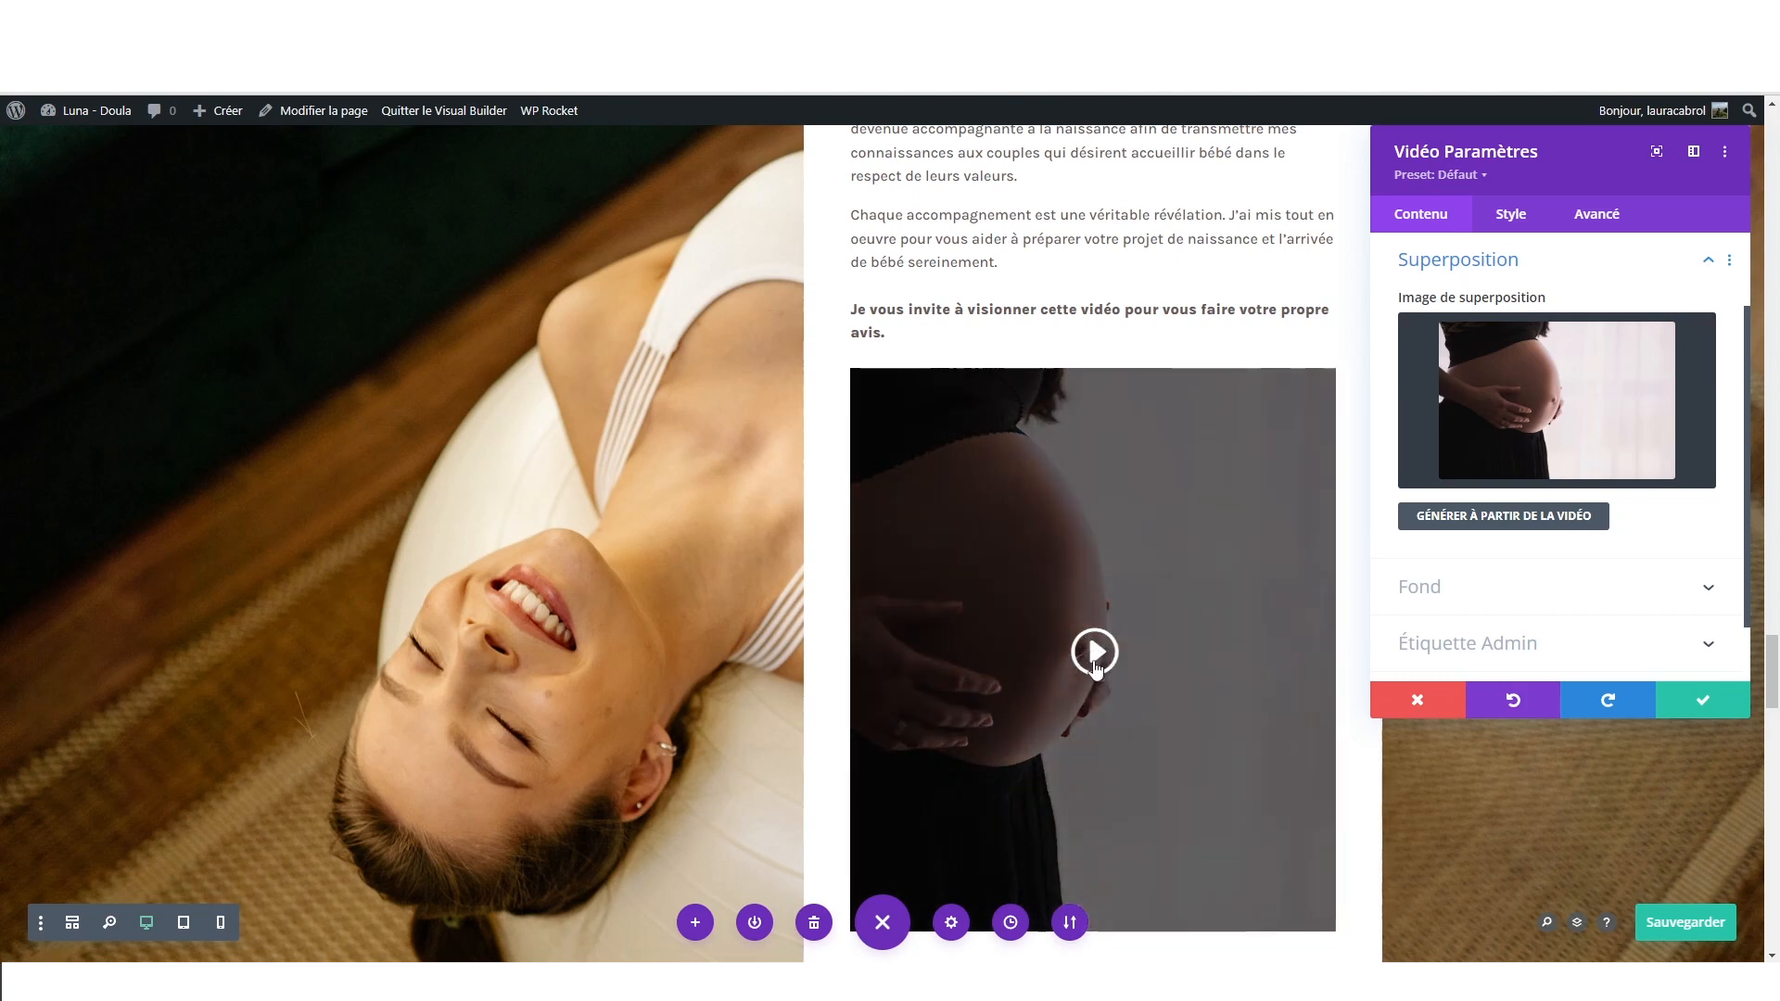
# - Check the video's play icon colour, icon choice and size, plus its overlay background colour
pyautogui.click(1512, 214)
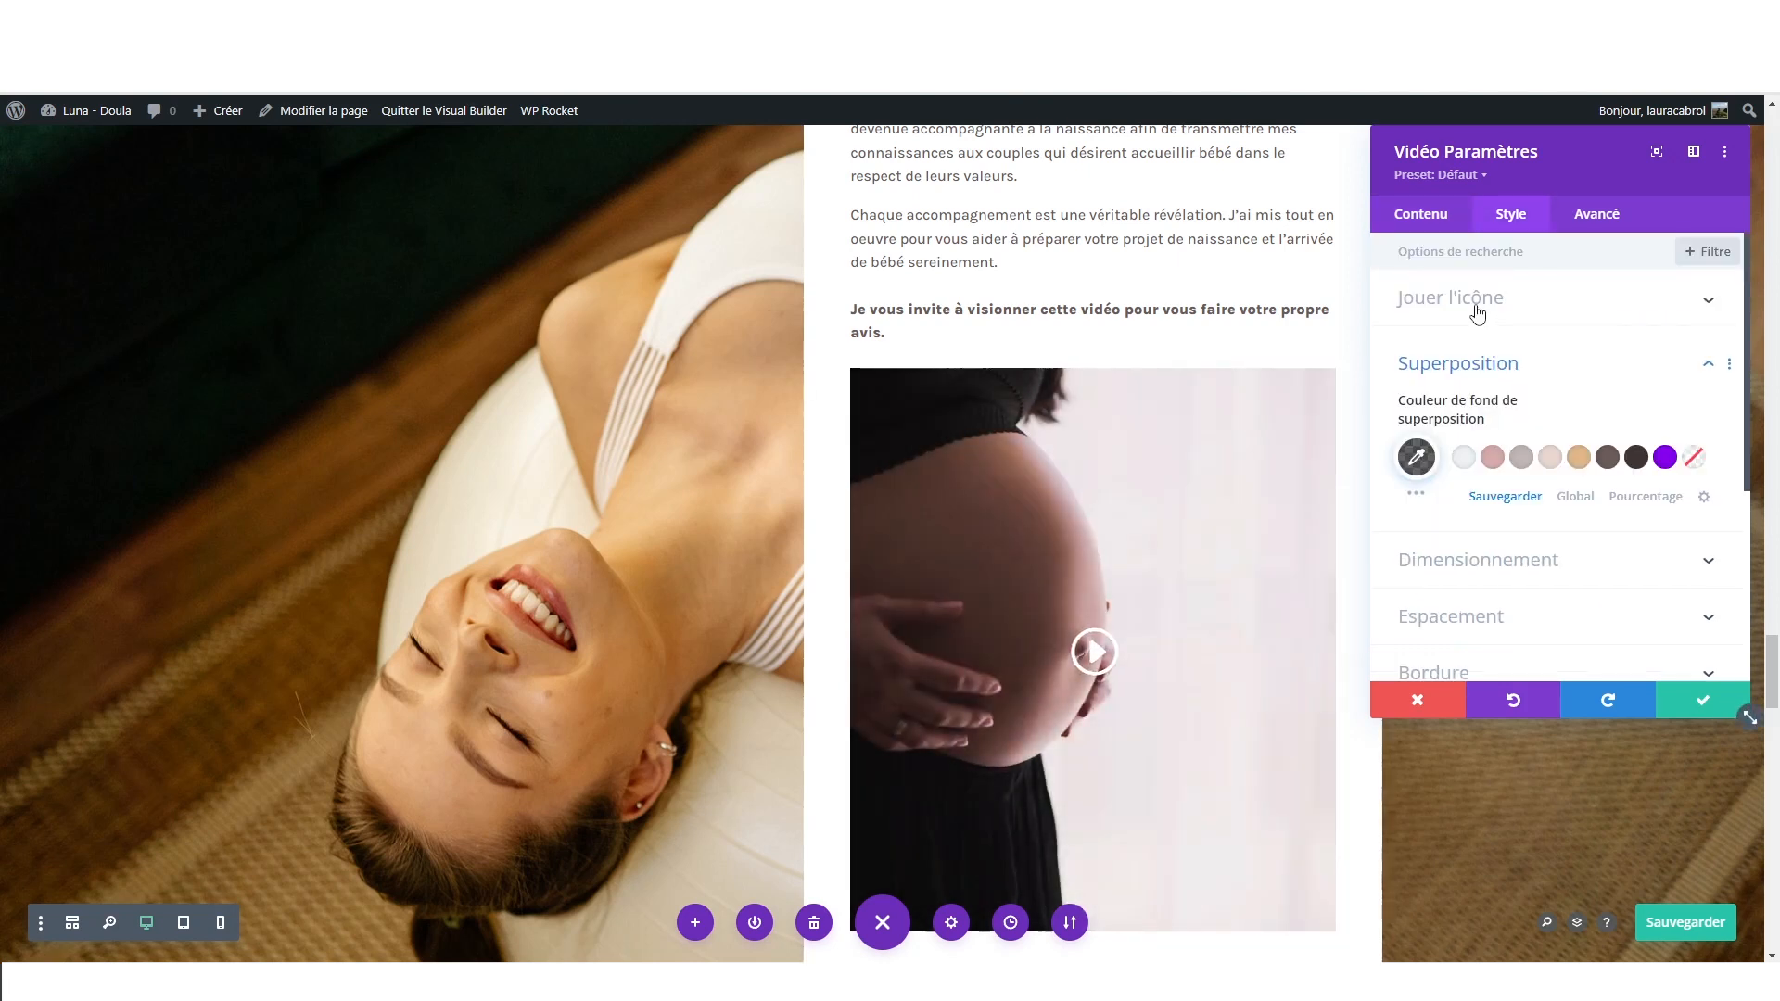
pyautogui.click(1489, 302)
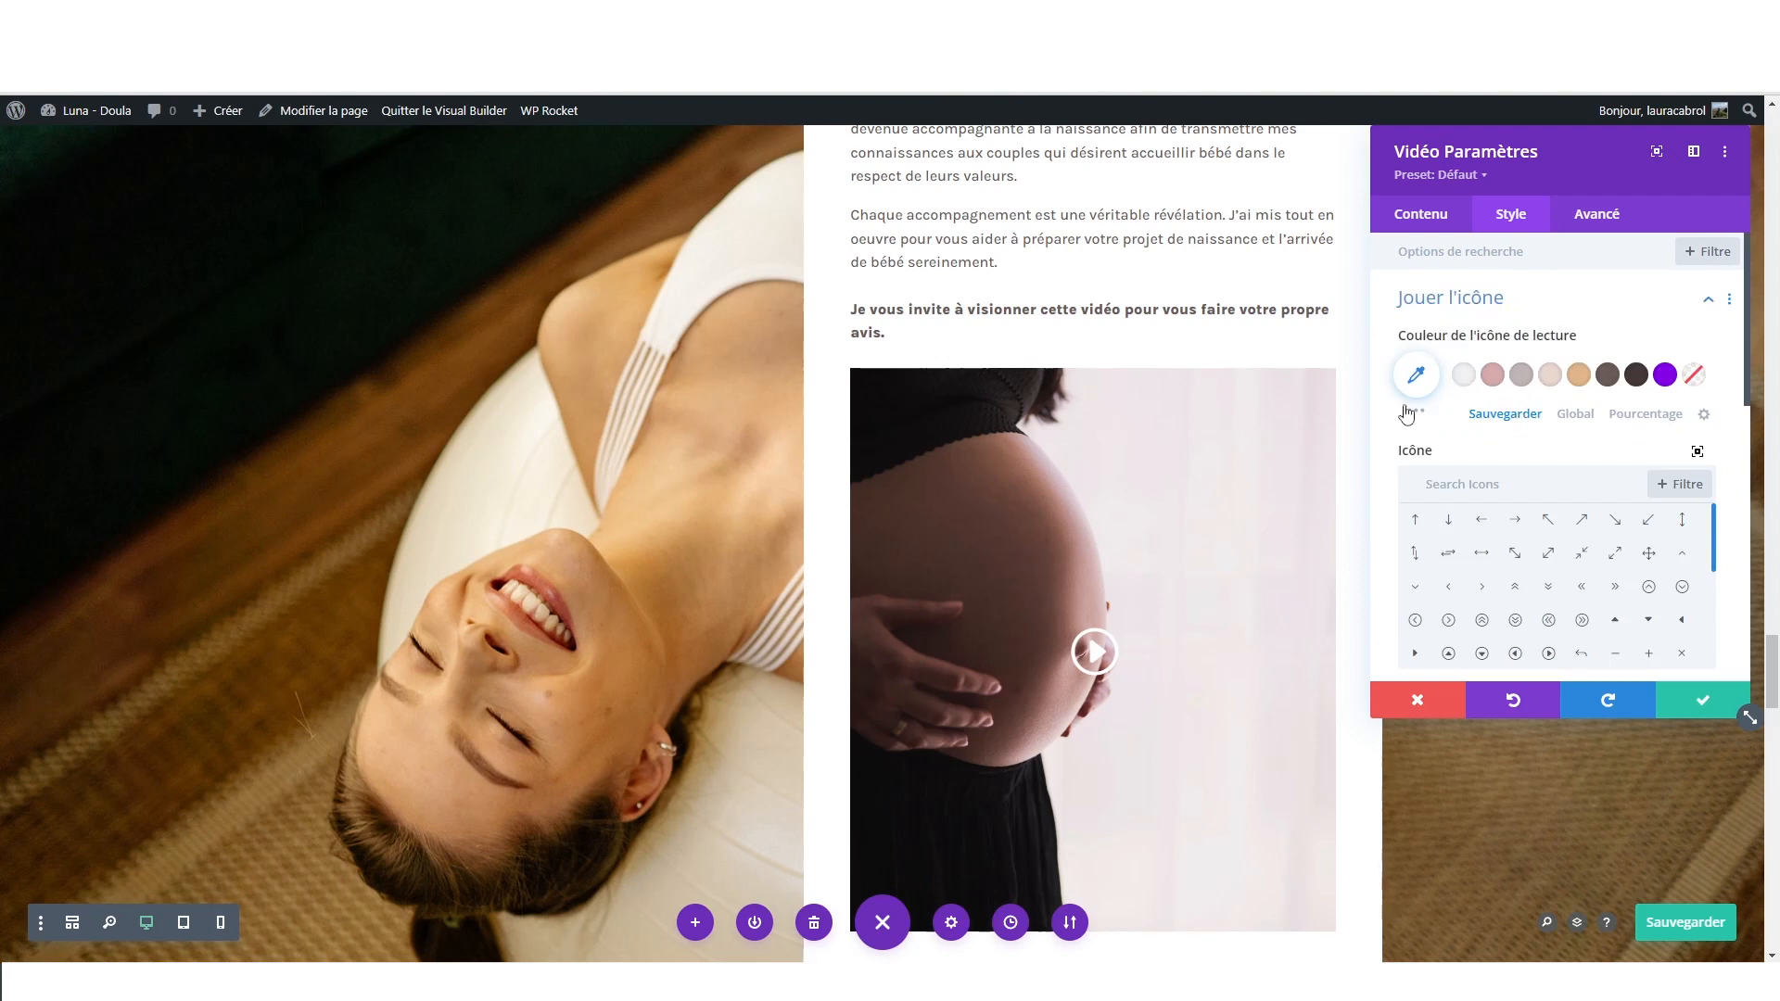
pyautogui.scroll(-4, 1522, 495)
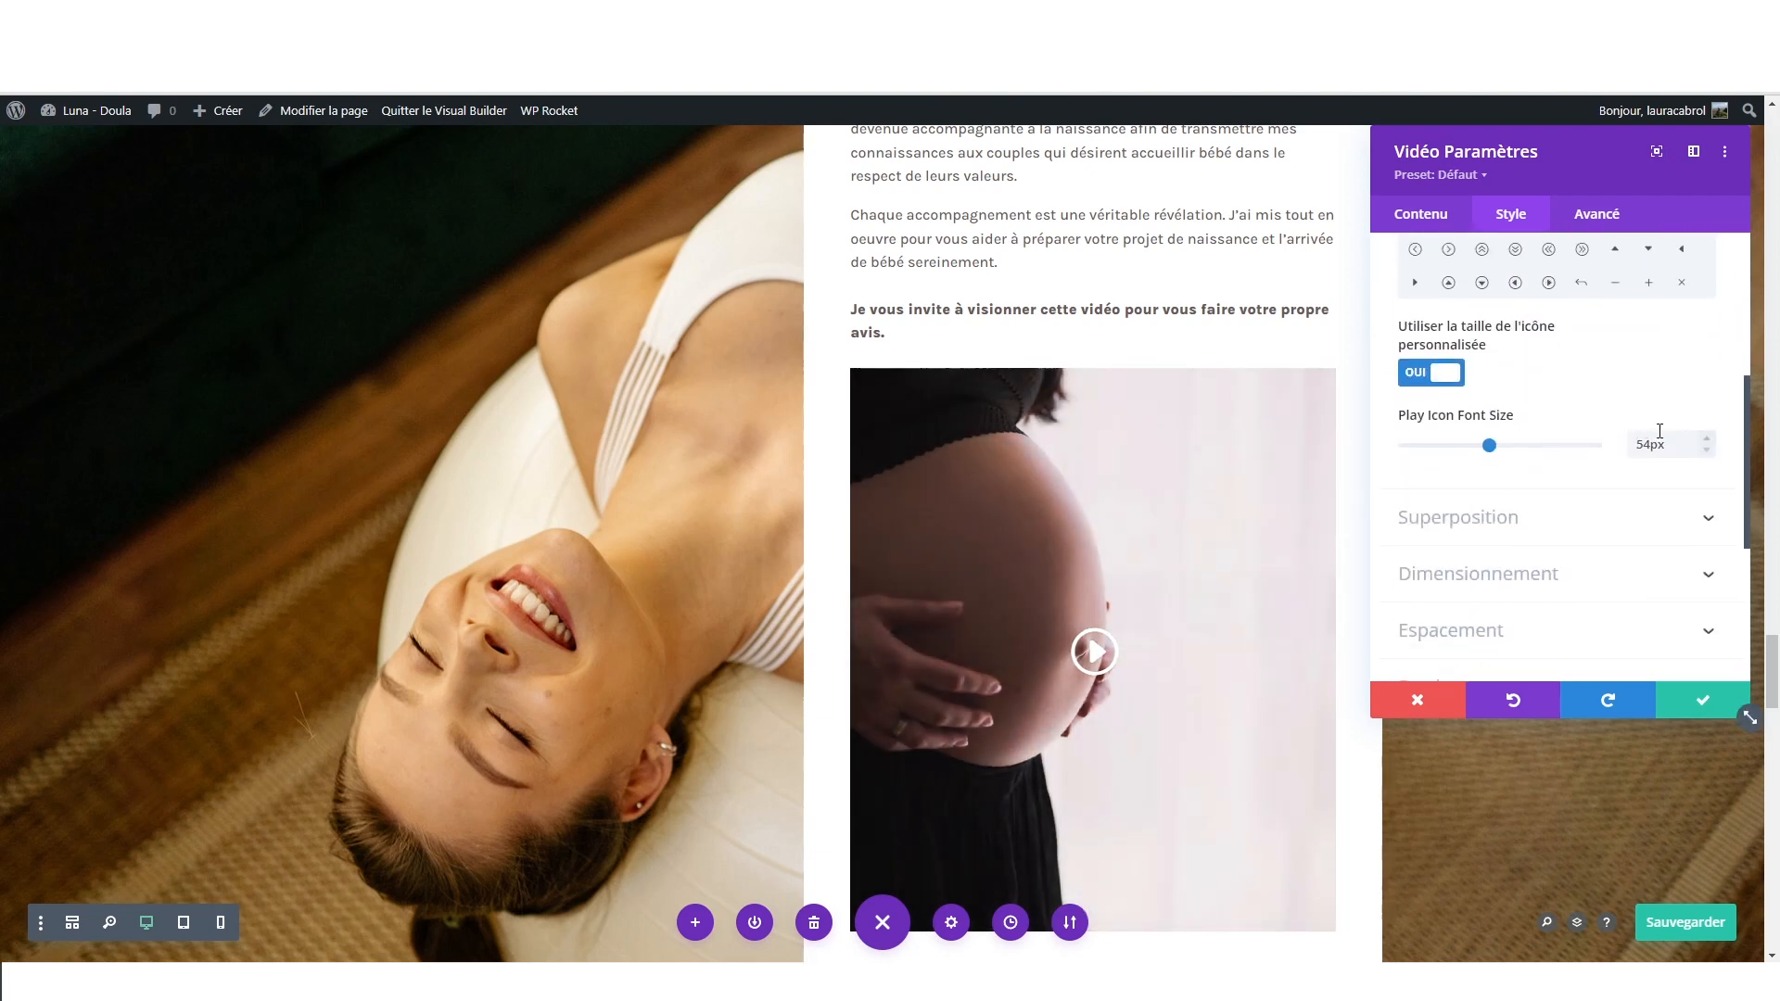
pyautogui.click(1506, 521)
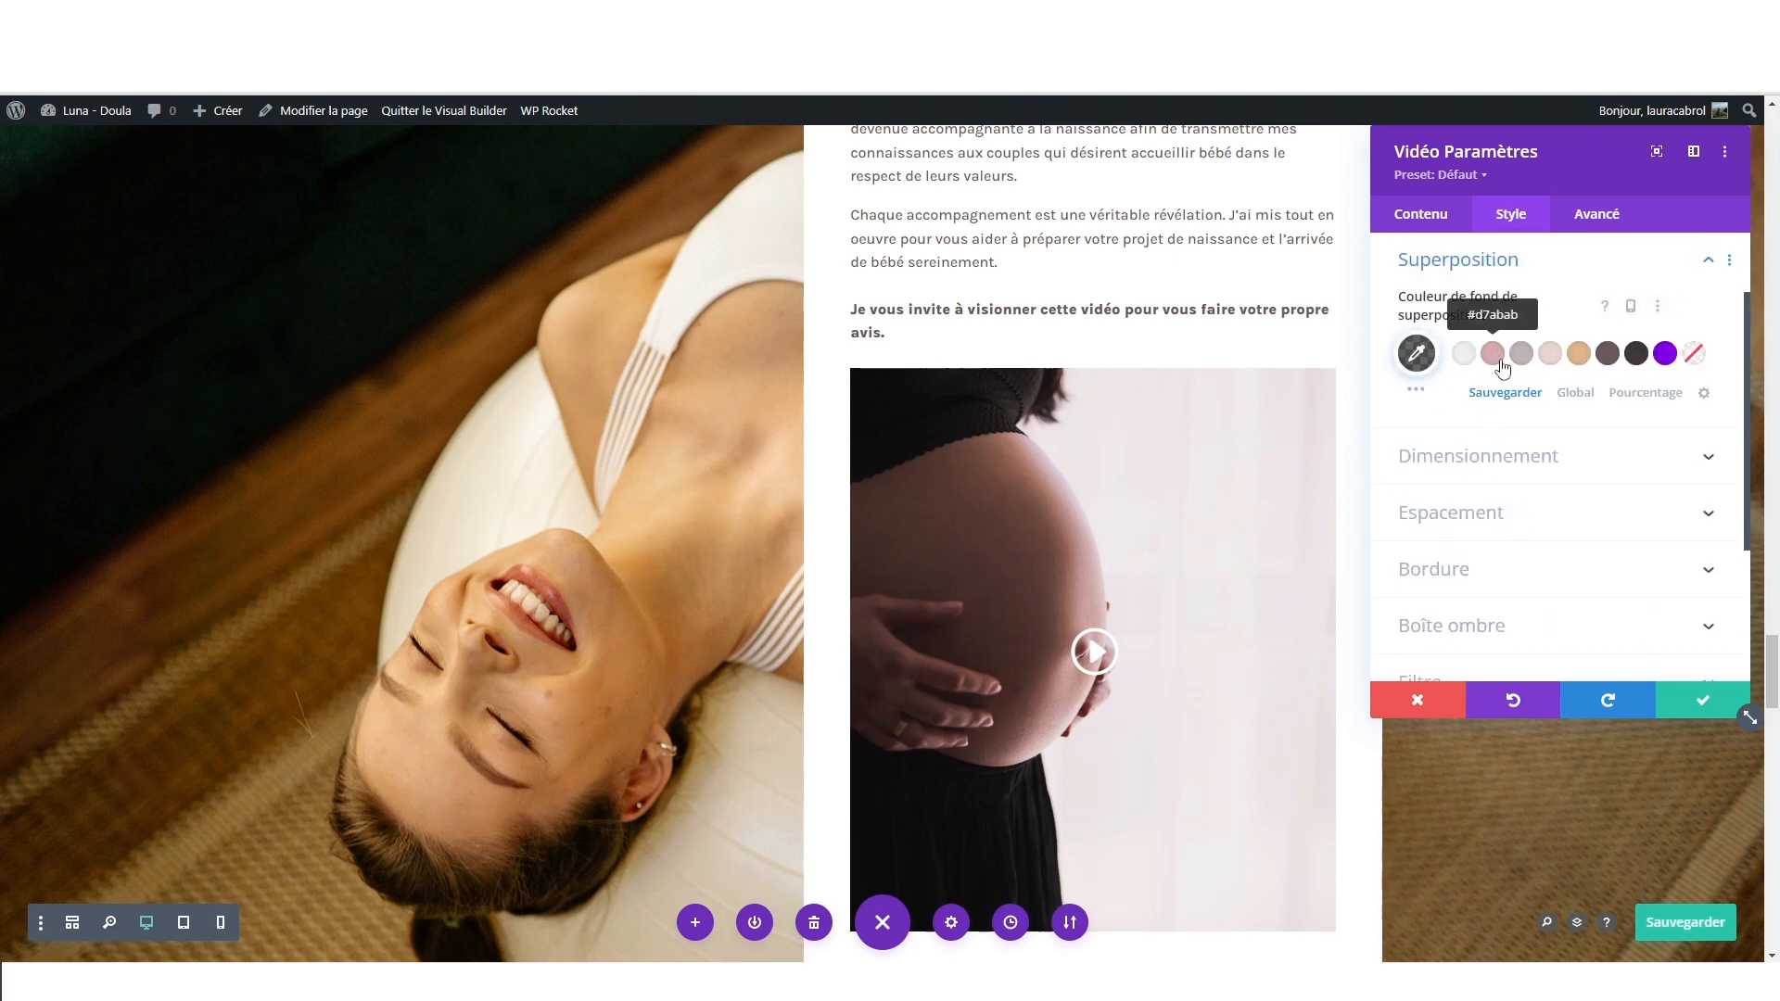
# - Open the settings of the "Questions fréquemment posées" accordion and view the first question's title and body text
pyautogui.scroll(-6, 1397, 590)
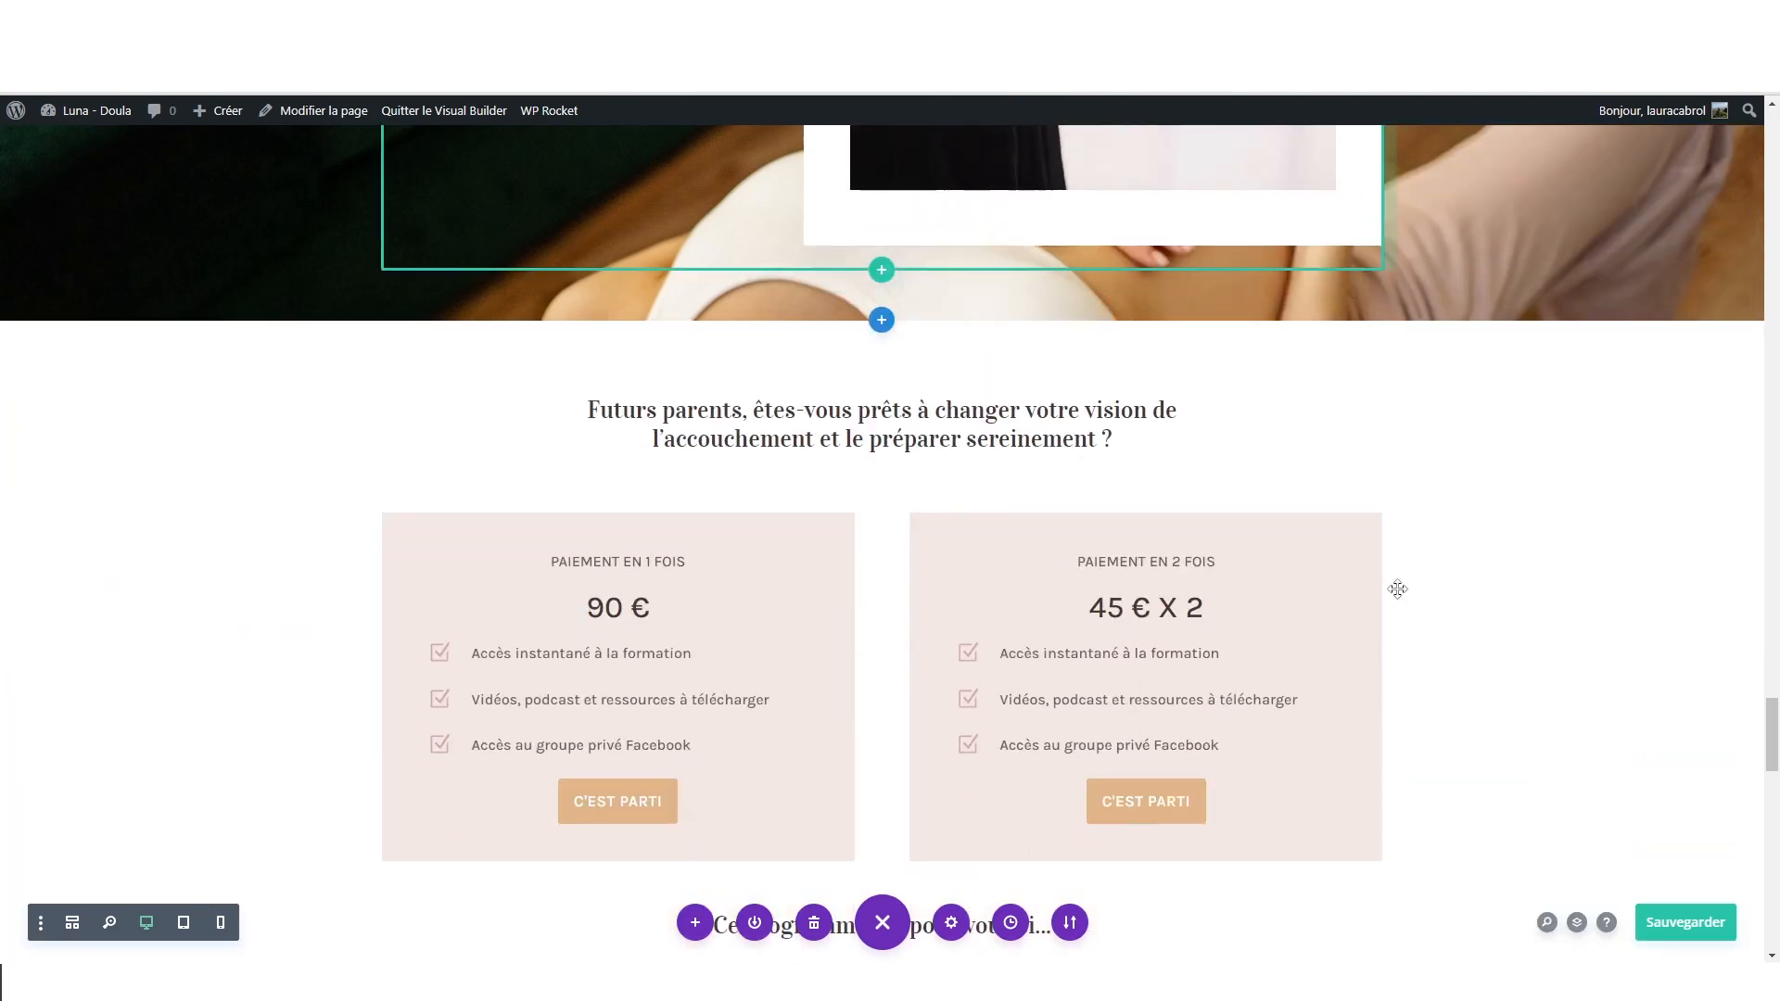
pyautogui.scroll(-3, 1397, 590)
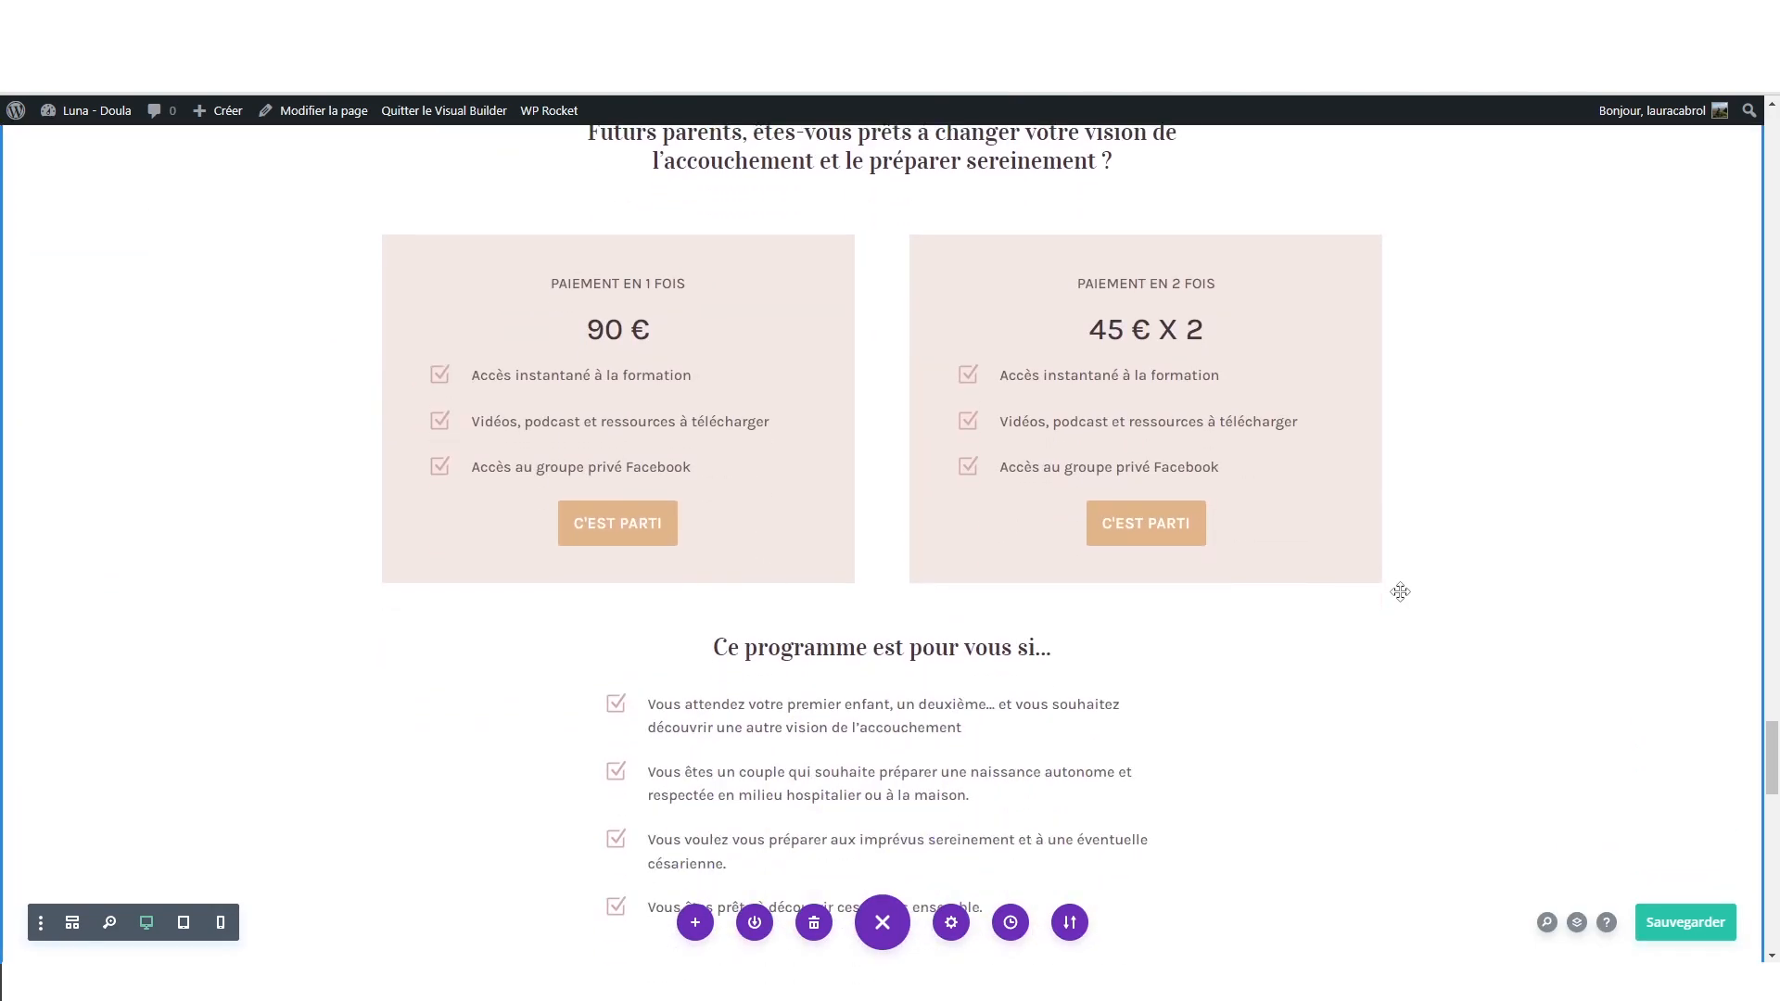
pyautogui.scroll(-6, 1401, 592)
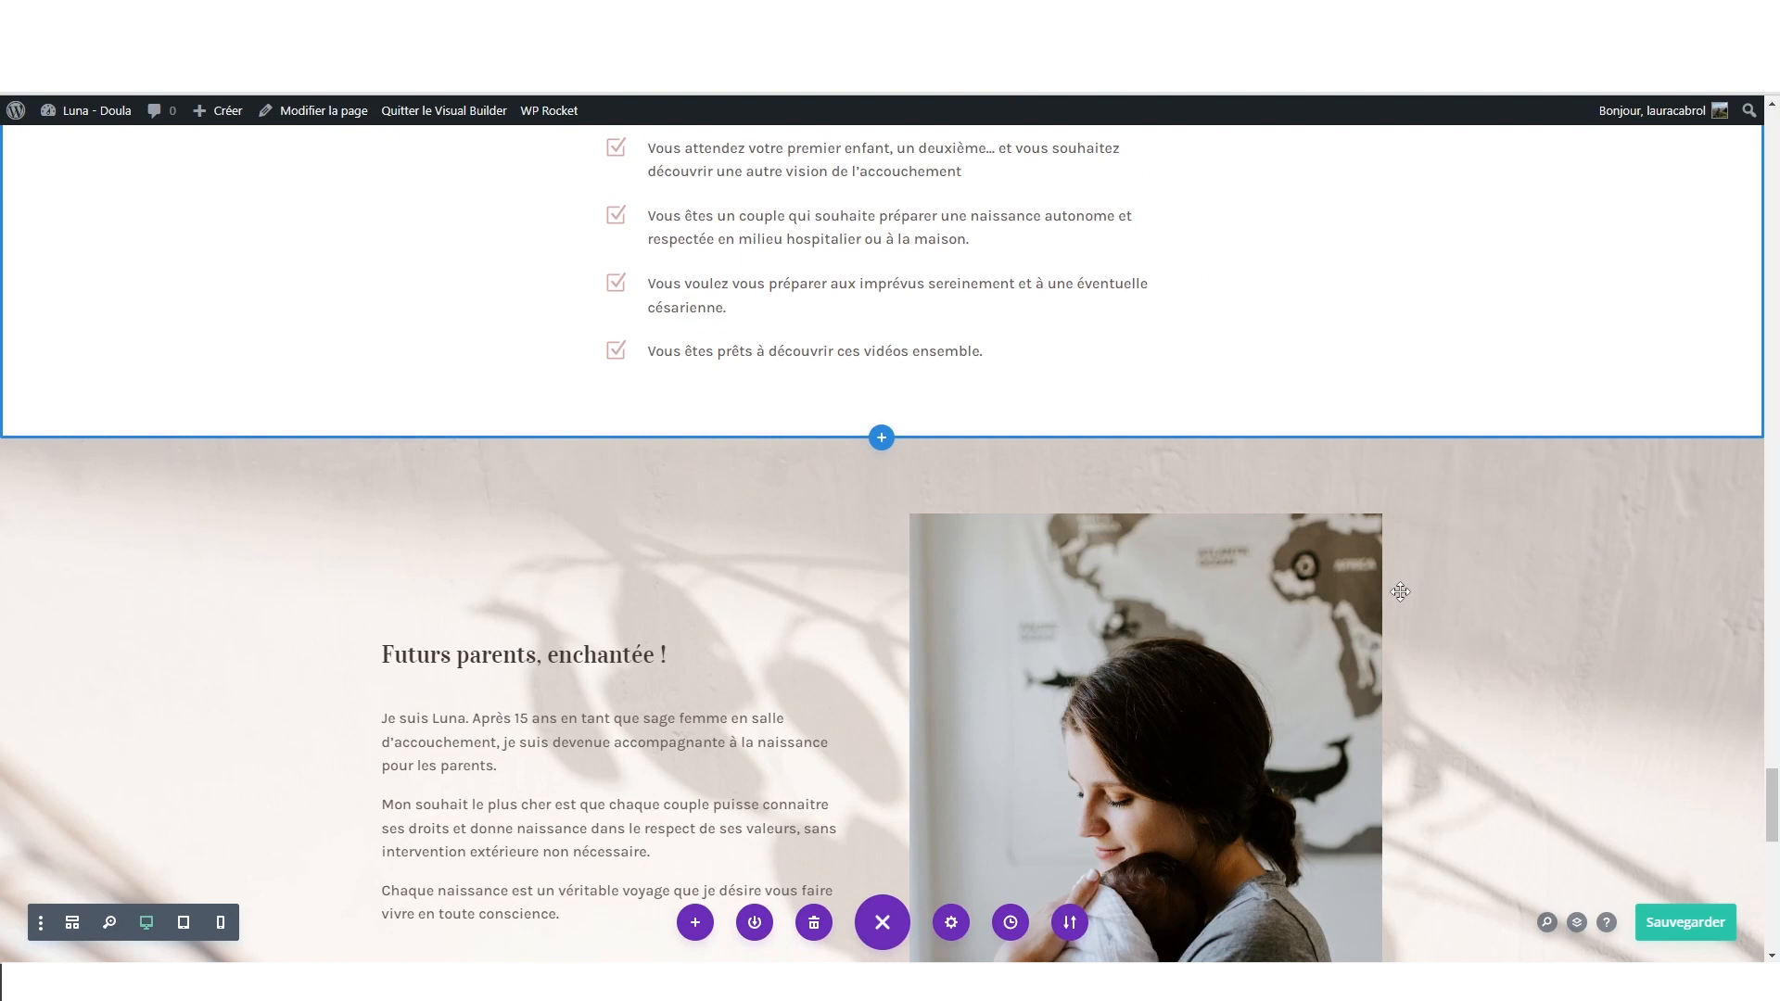
pyautogui.scroll(-12, 1400, 592)
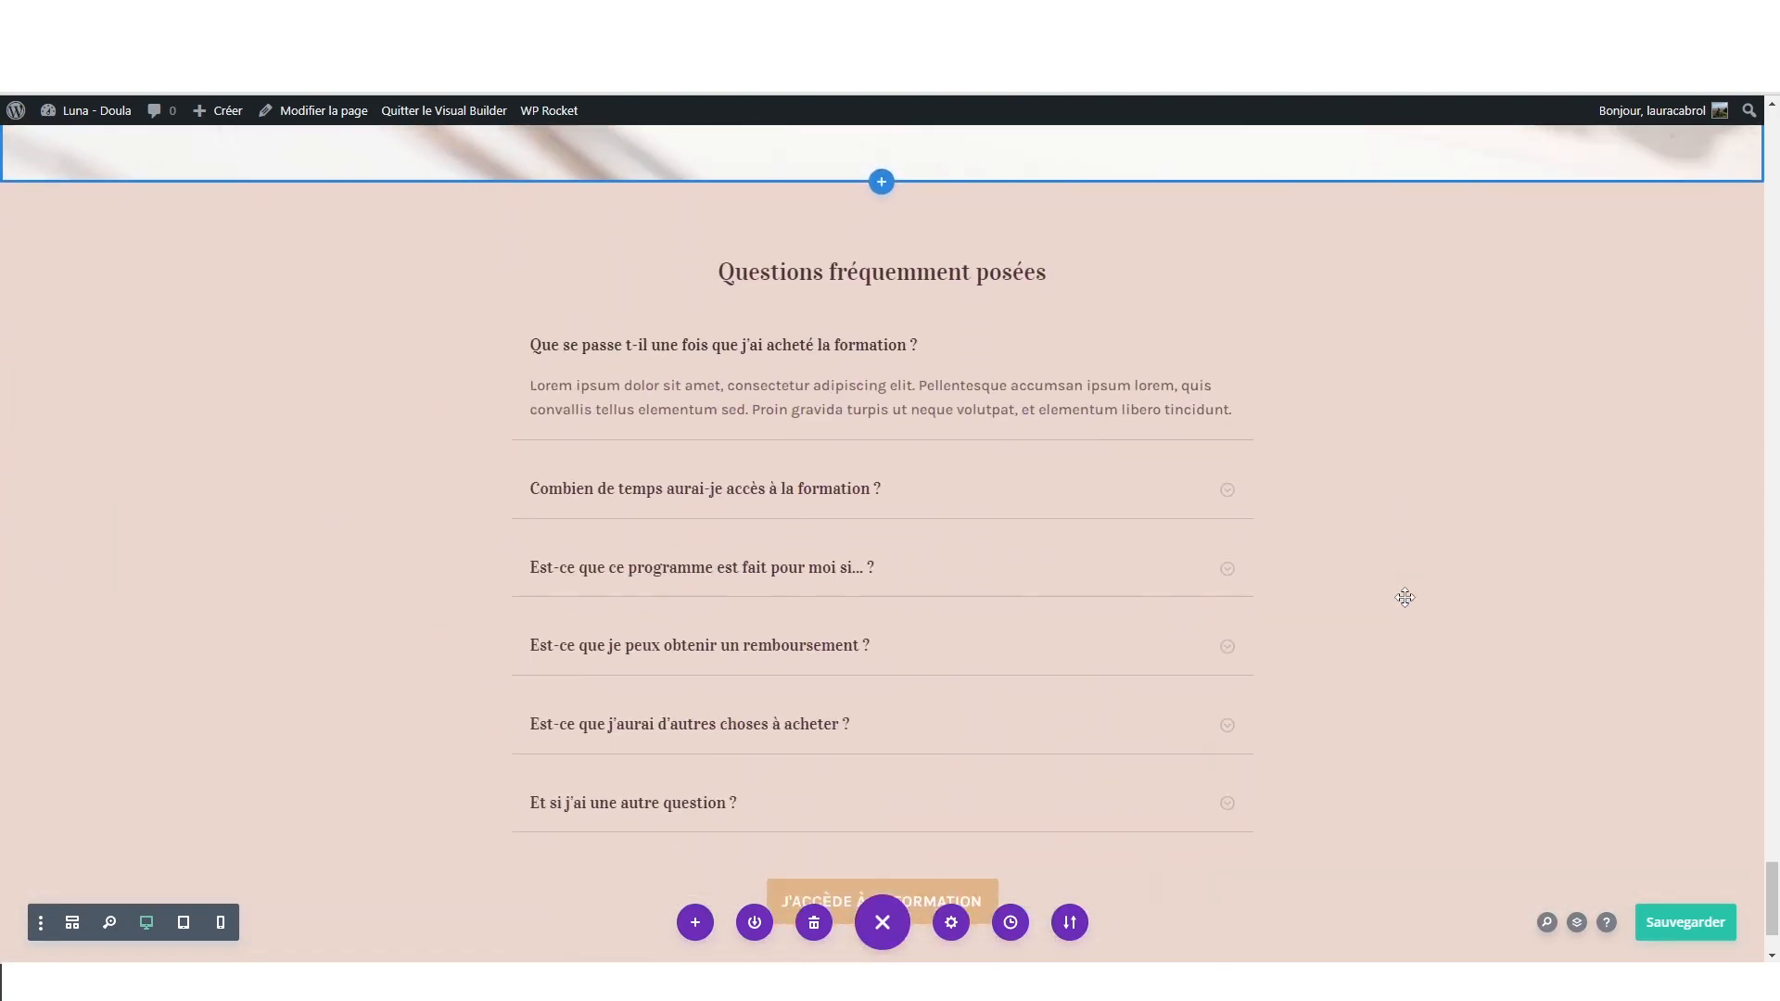
pyautogui.scroll(-1, 1404, 597)
pyautogui.click(892, 416)
pyautogui.click(891, 408)
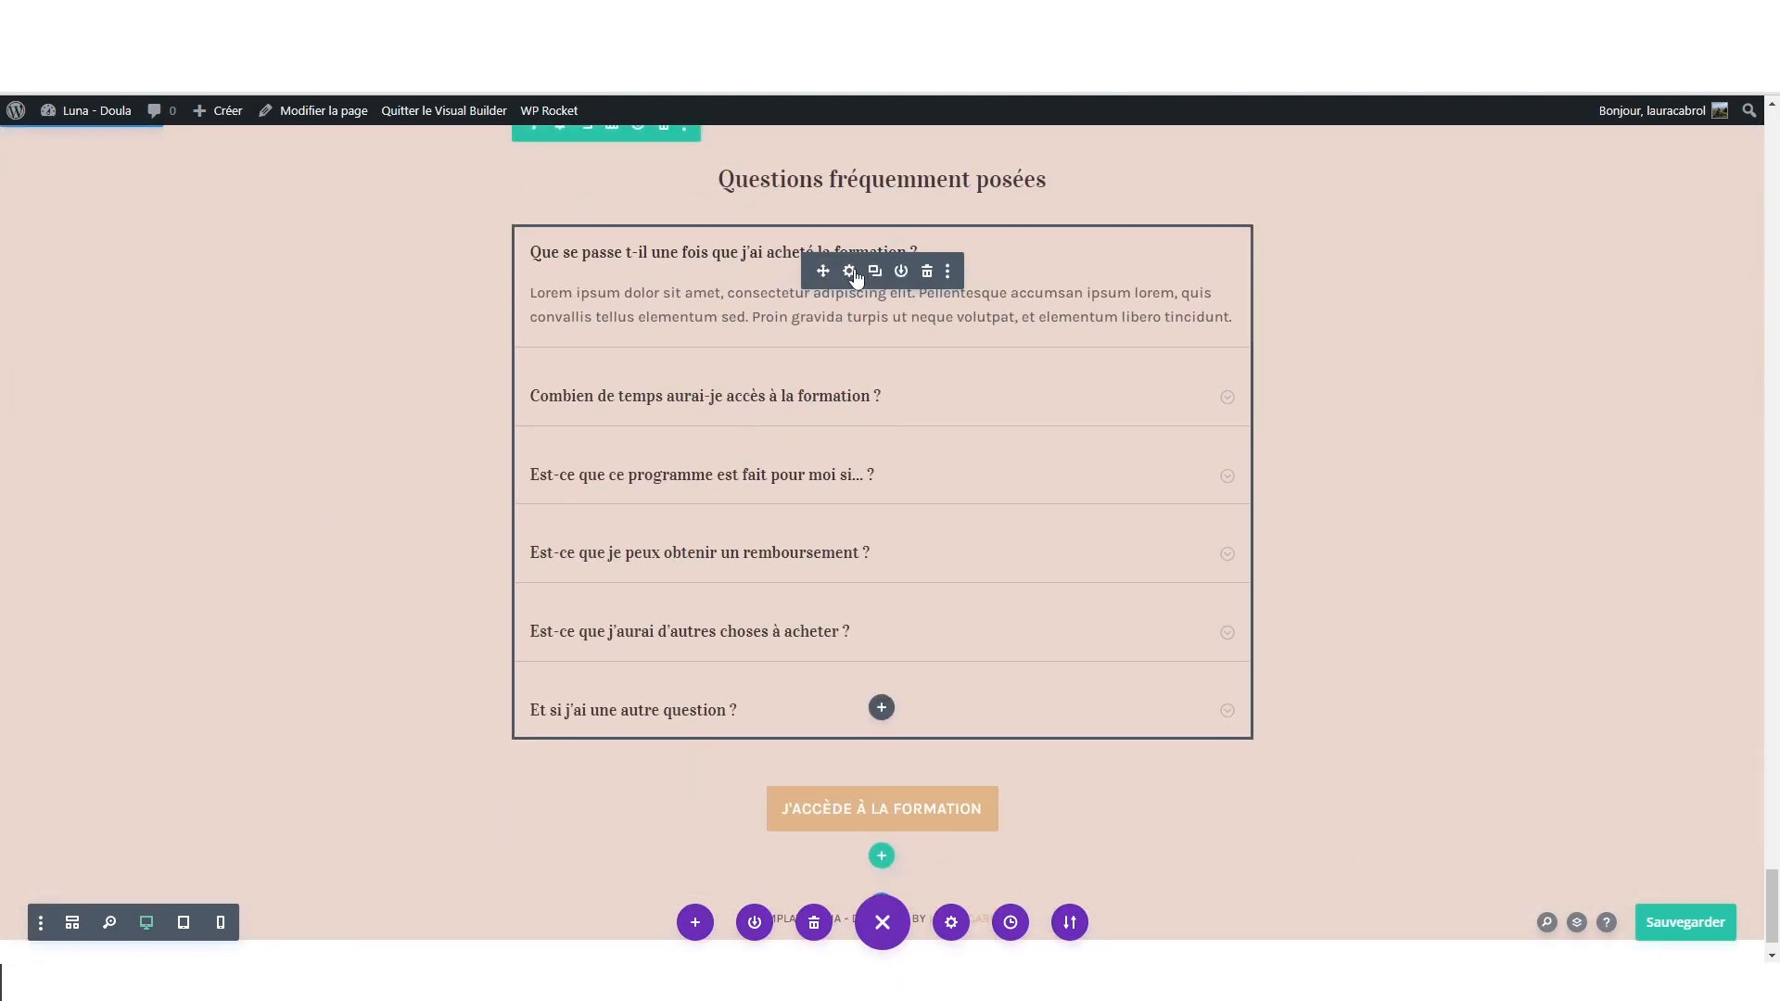
pyautogui.click(850, 272)
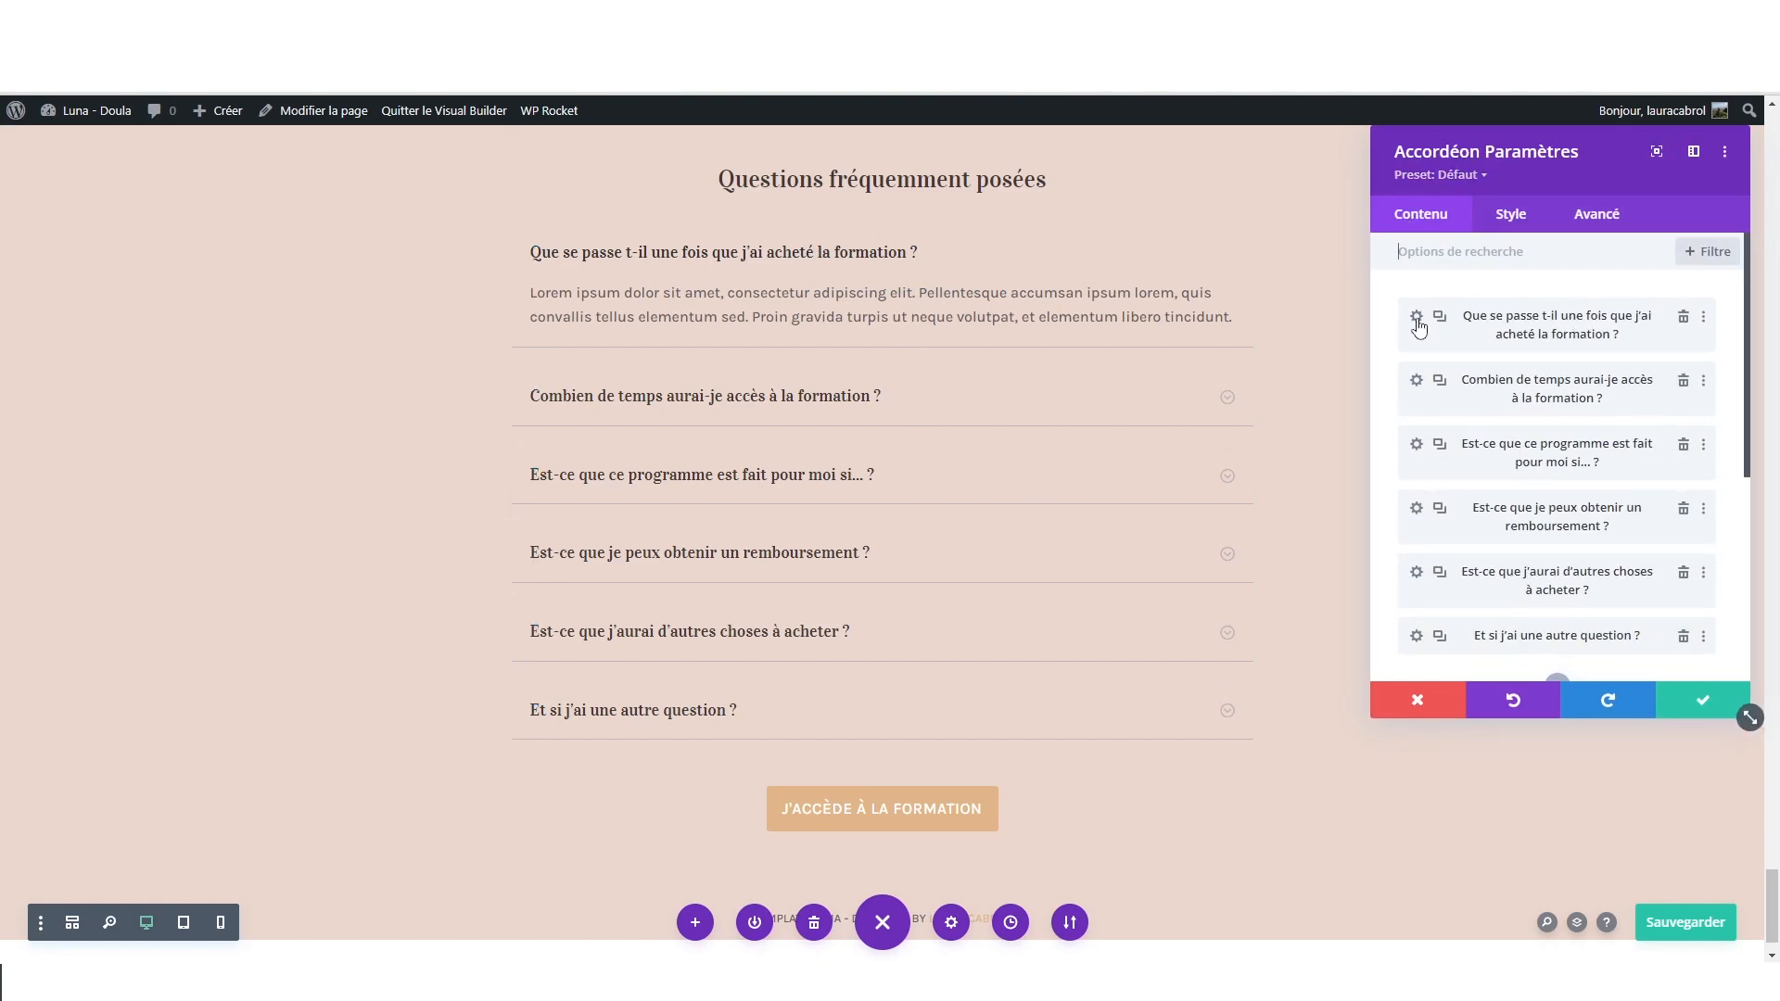
pyautogui.click(1417, 318)
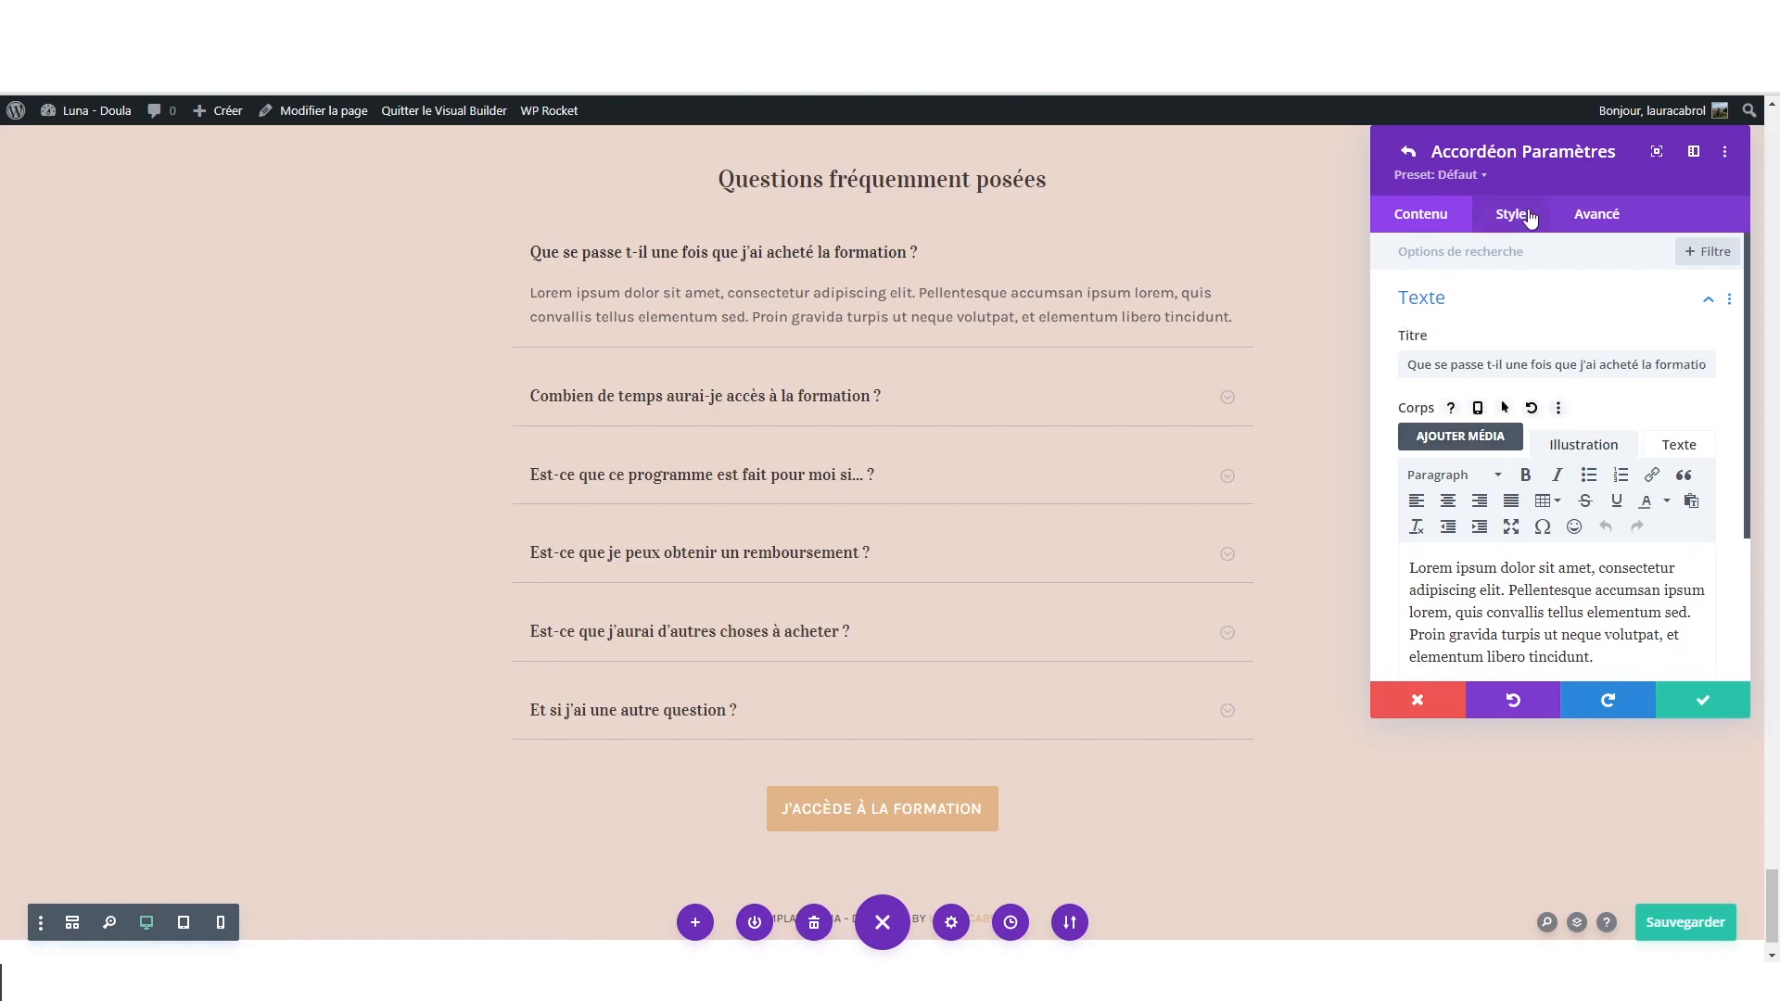
pyautogui.click(1408, 154)
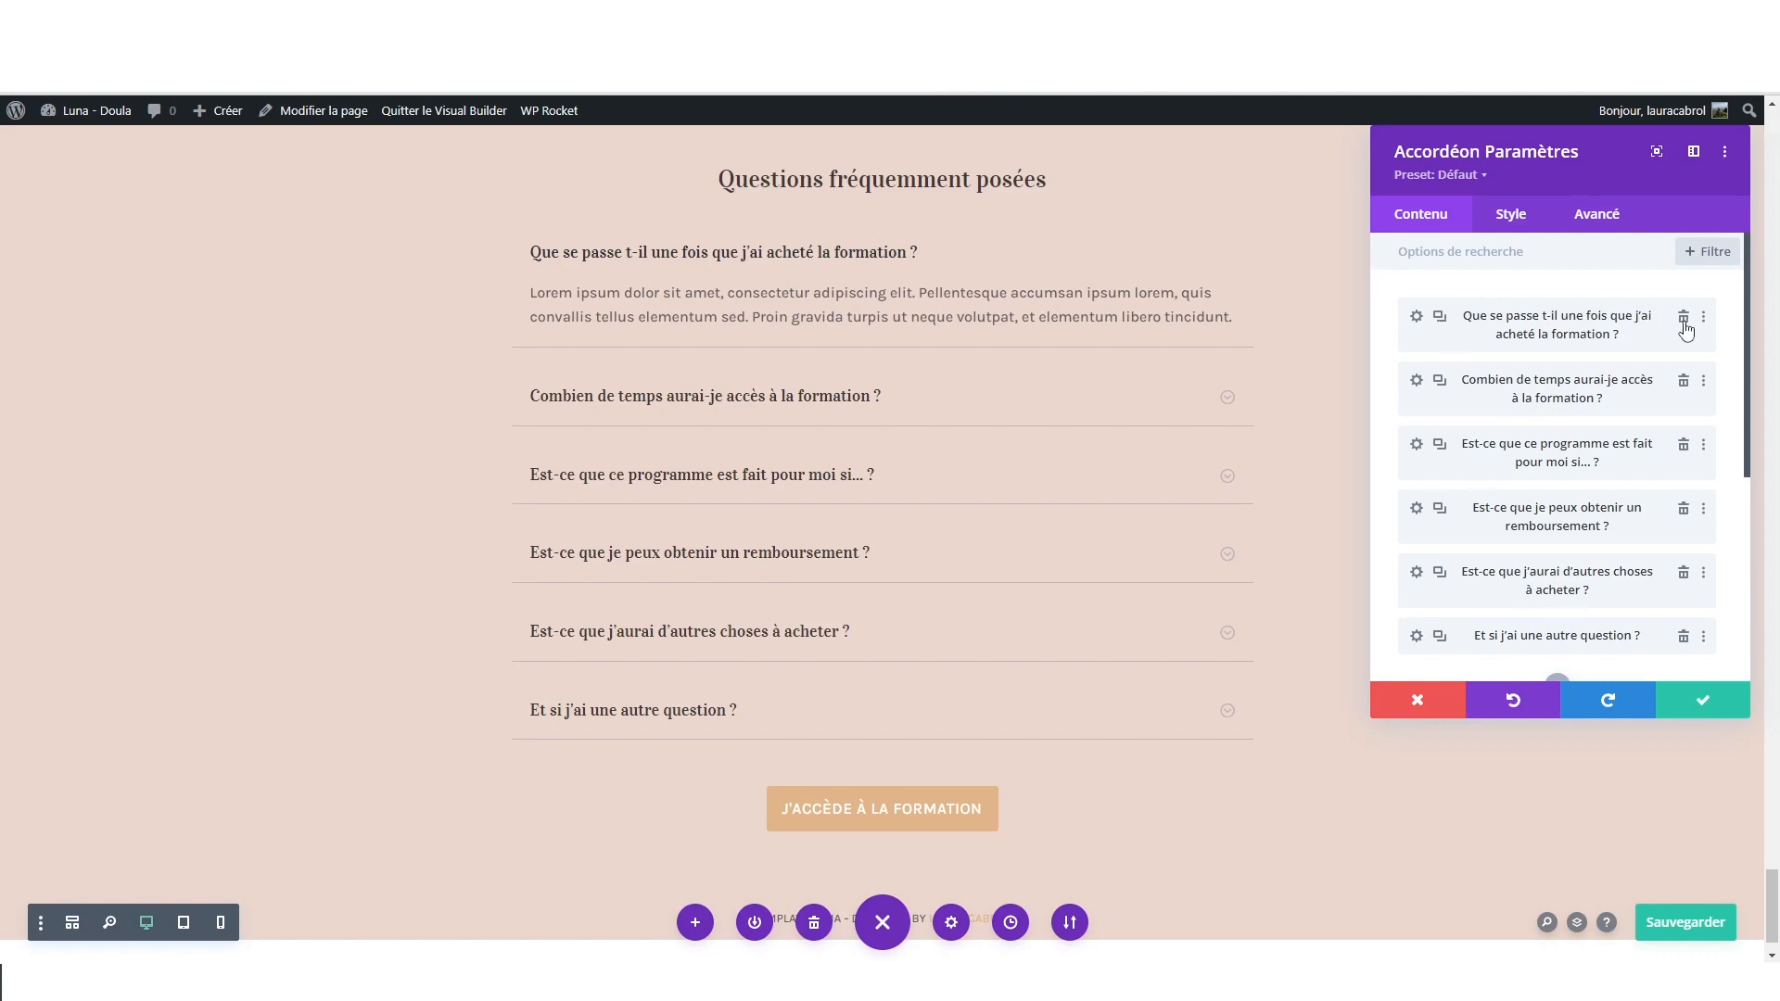
# - Check the accordion's icon colour and size settings and its menu icon options
pyautogui.click(1510, 216)
pyautogui.click(1464, 309)
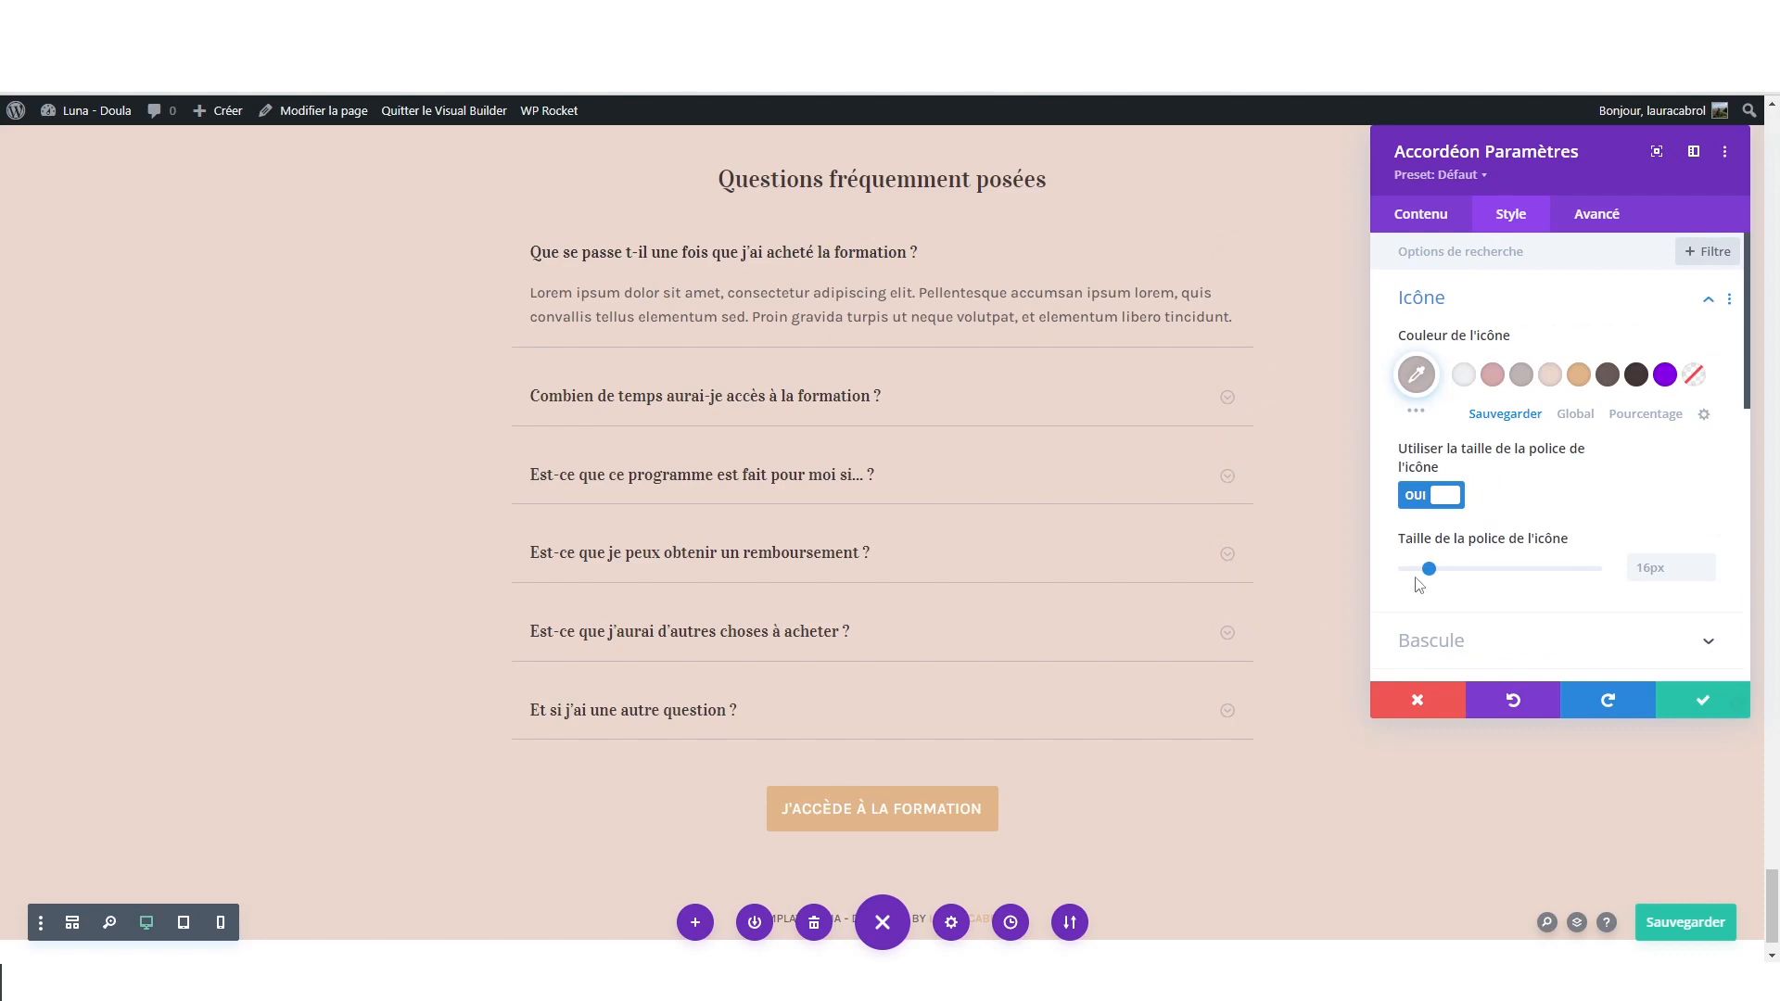
pyautogui.scroll(-2, 1474, 464)
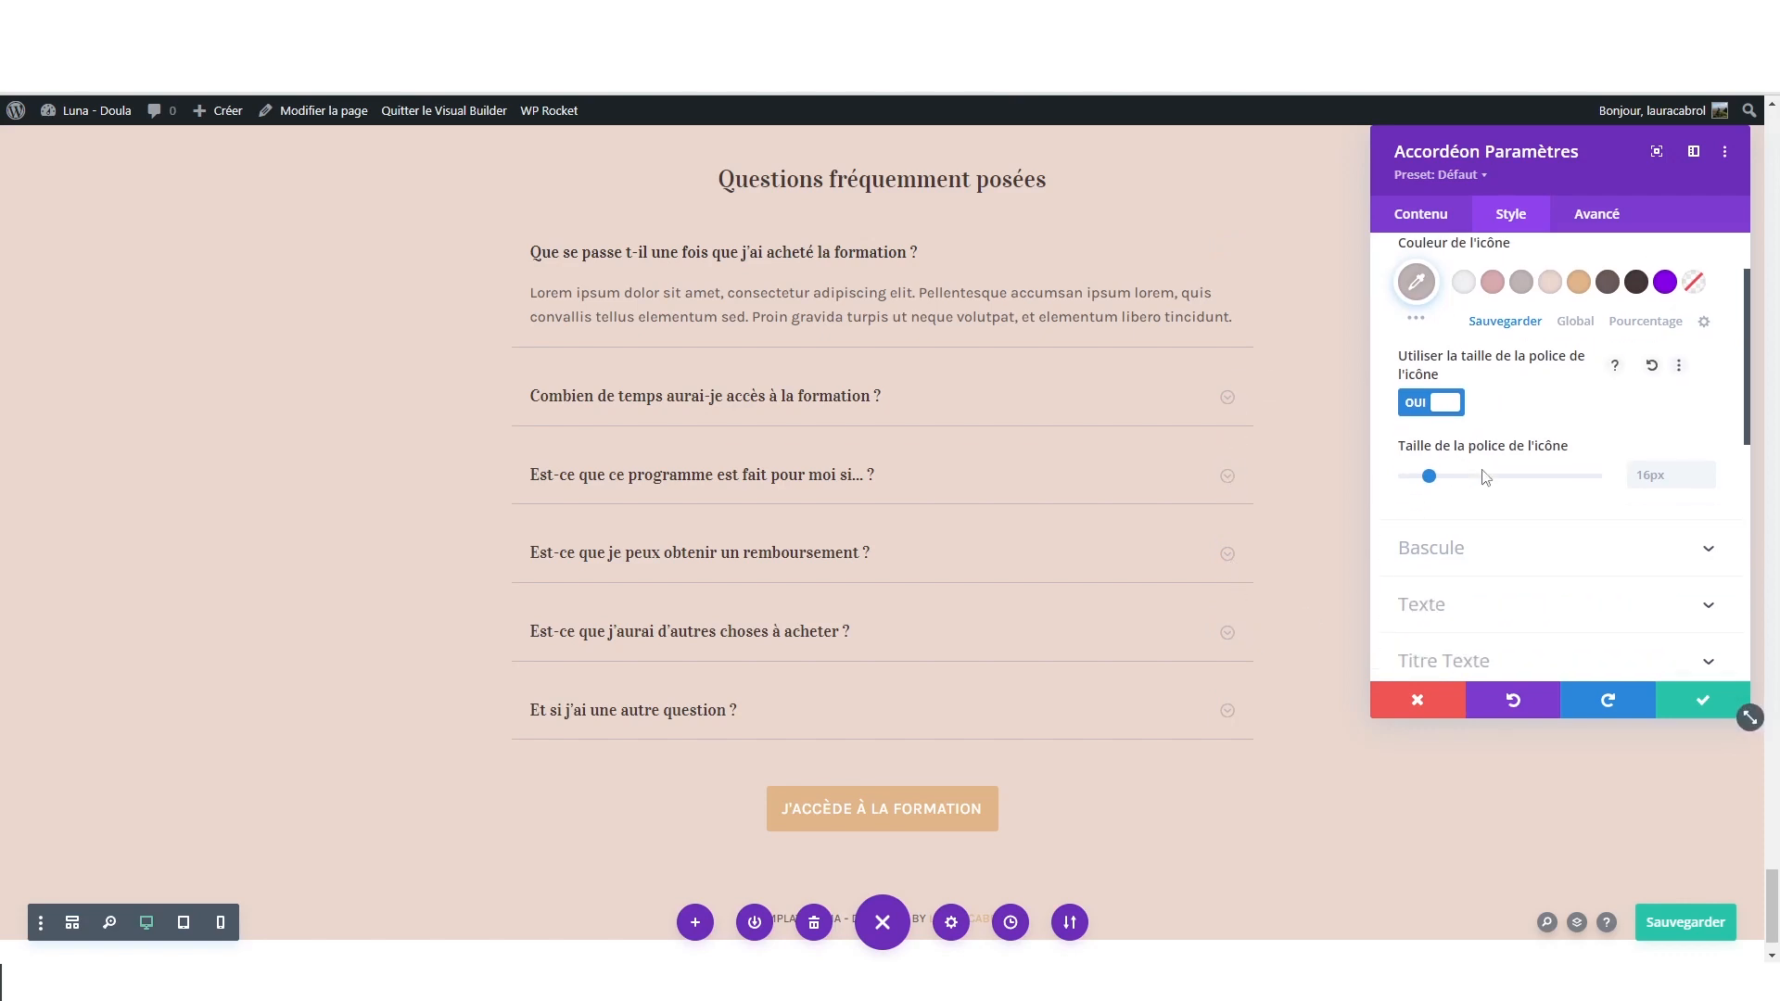
pyautogui.click(1422, 216)
pyautogui.scroll(-4, 1432, 512)
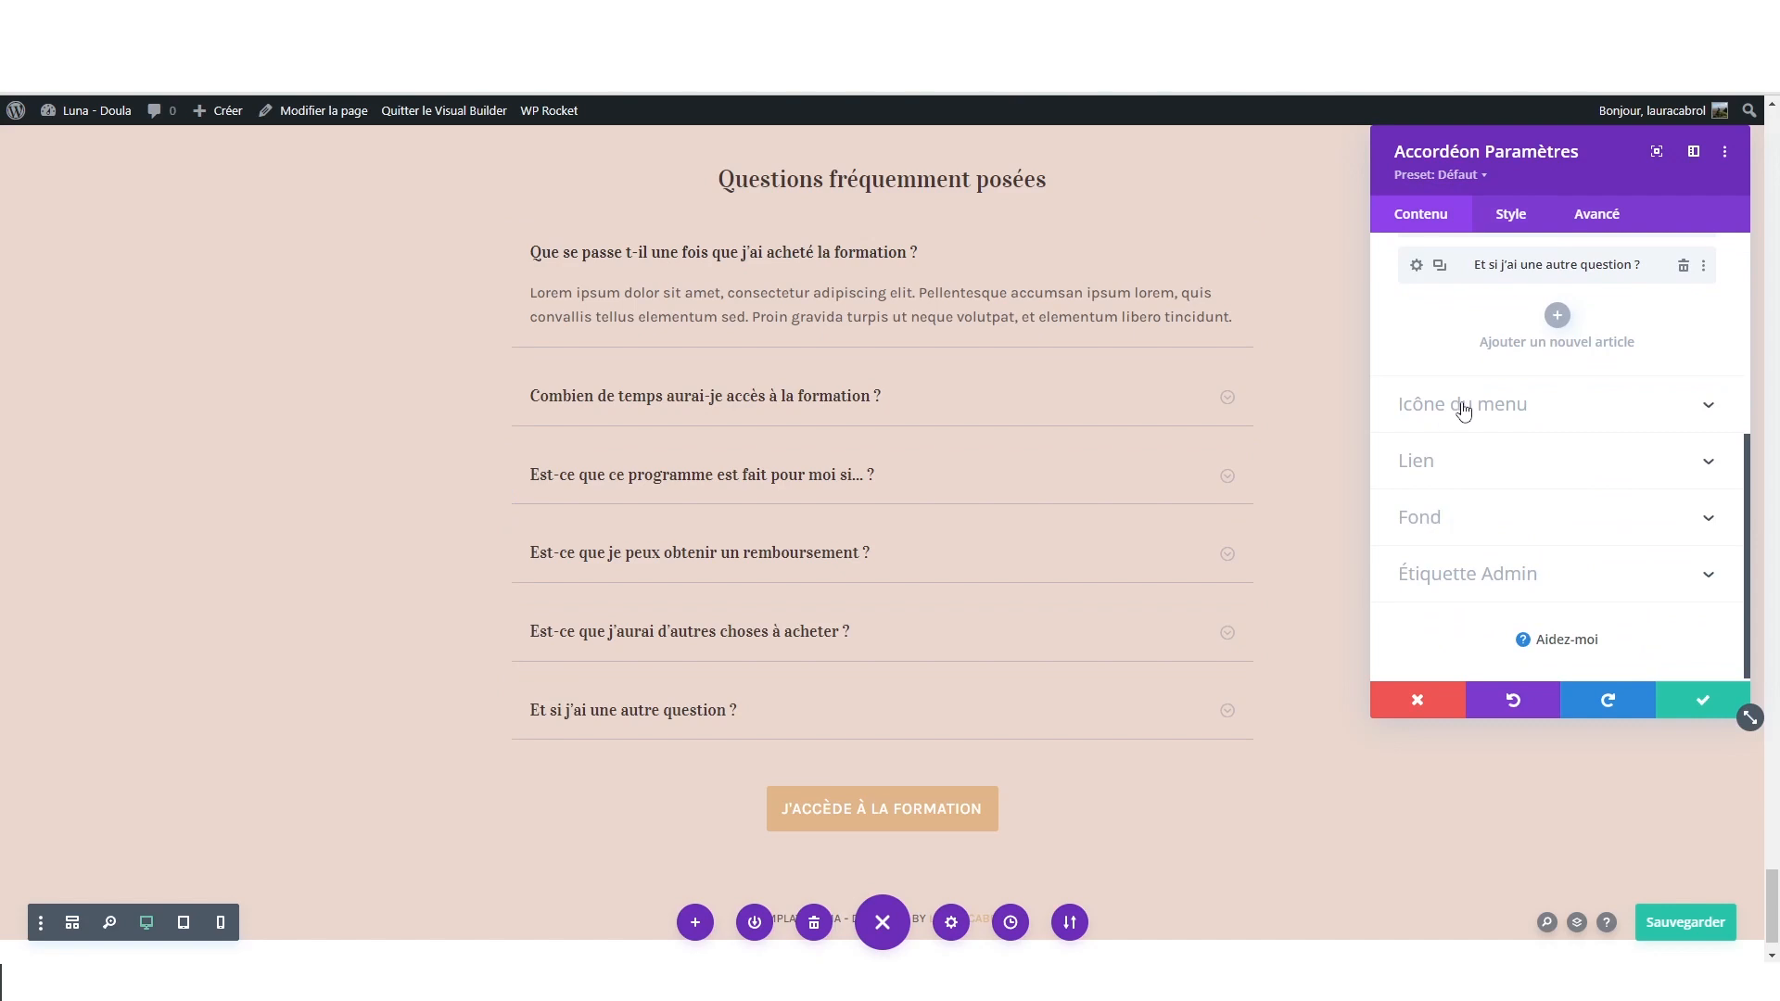
pyautogui.click(1463, 411)
# - Set the accordion's open toggle background to the tan palette colour and the closed toggle background to #f0f1f3
pyautogui.click(1512, 214)
pyautogui.click(1456, 360)
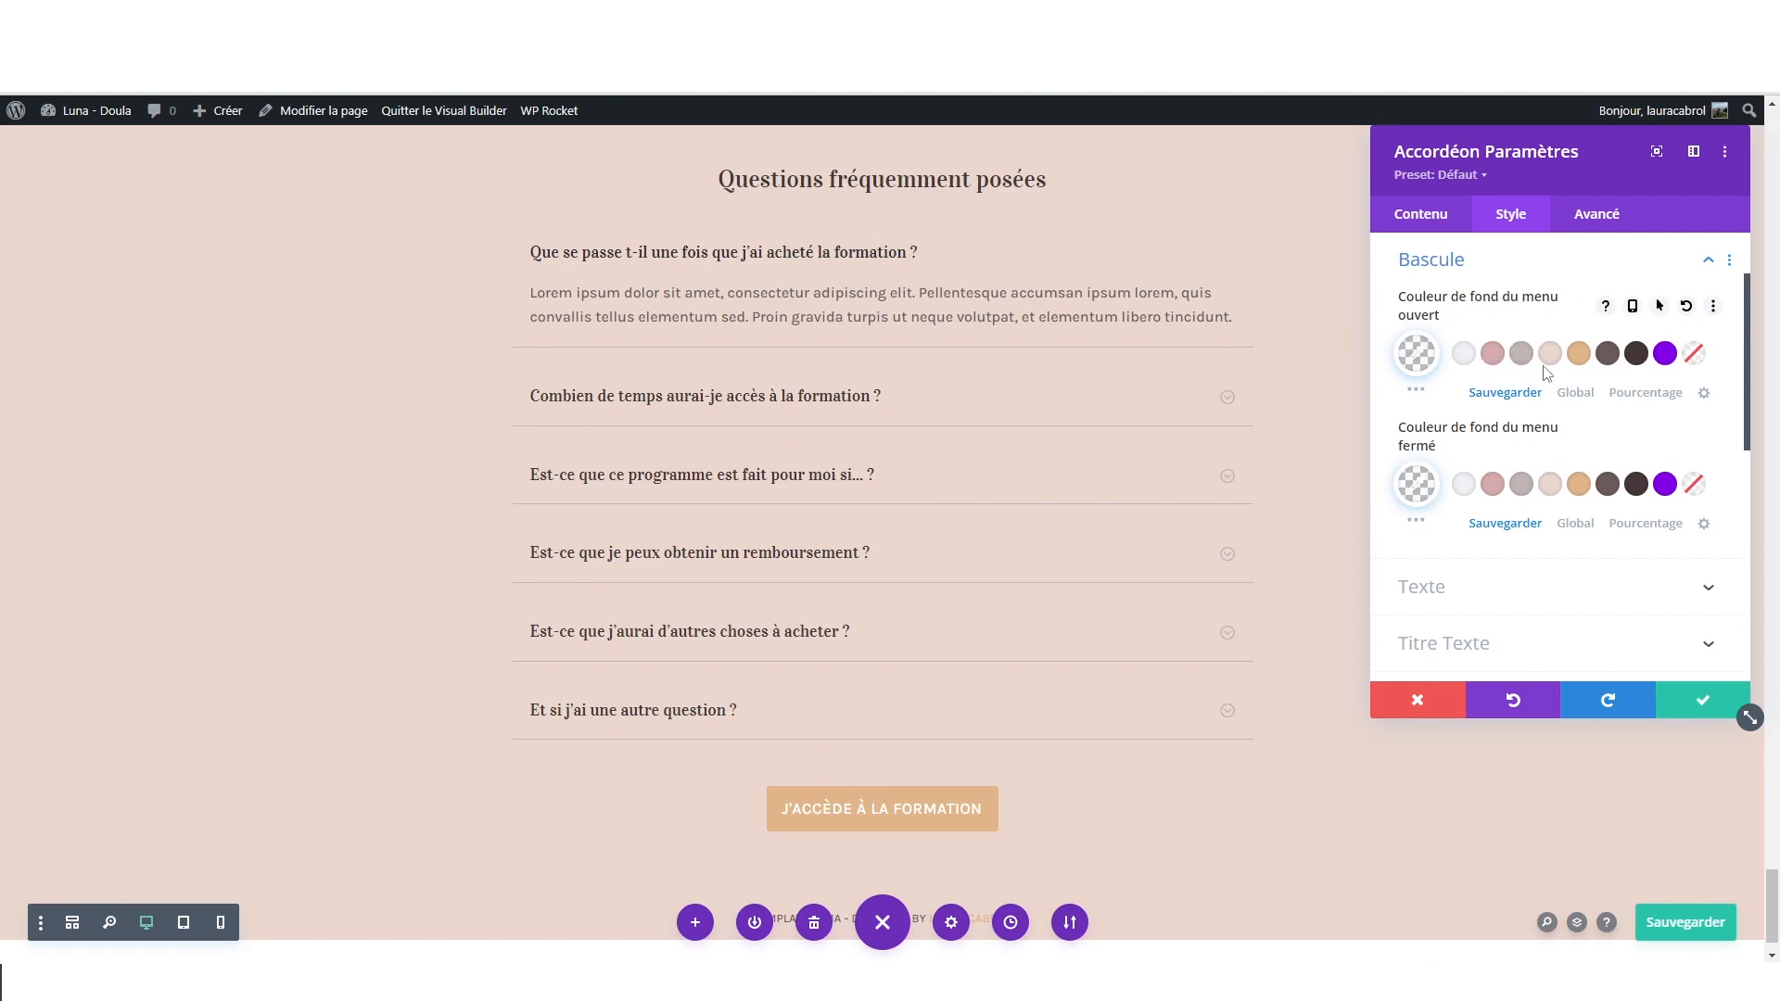
pyautogui.click(1579, 361)
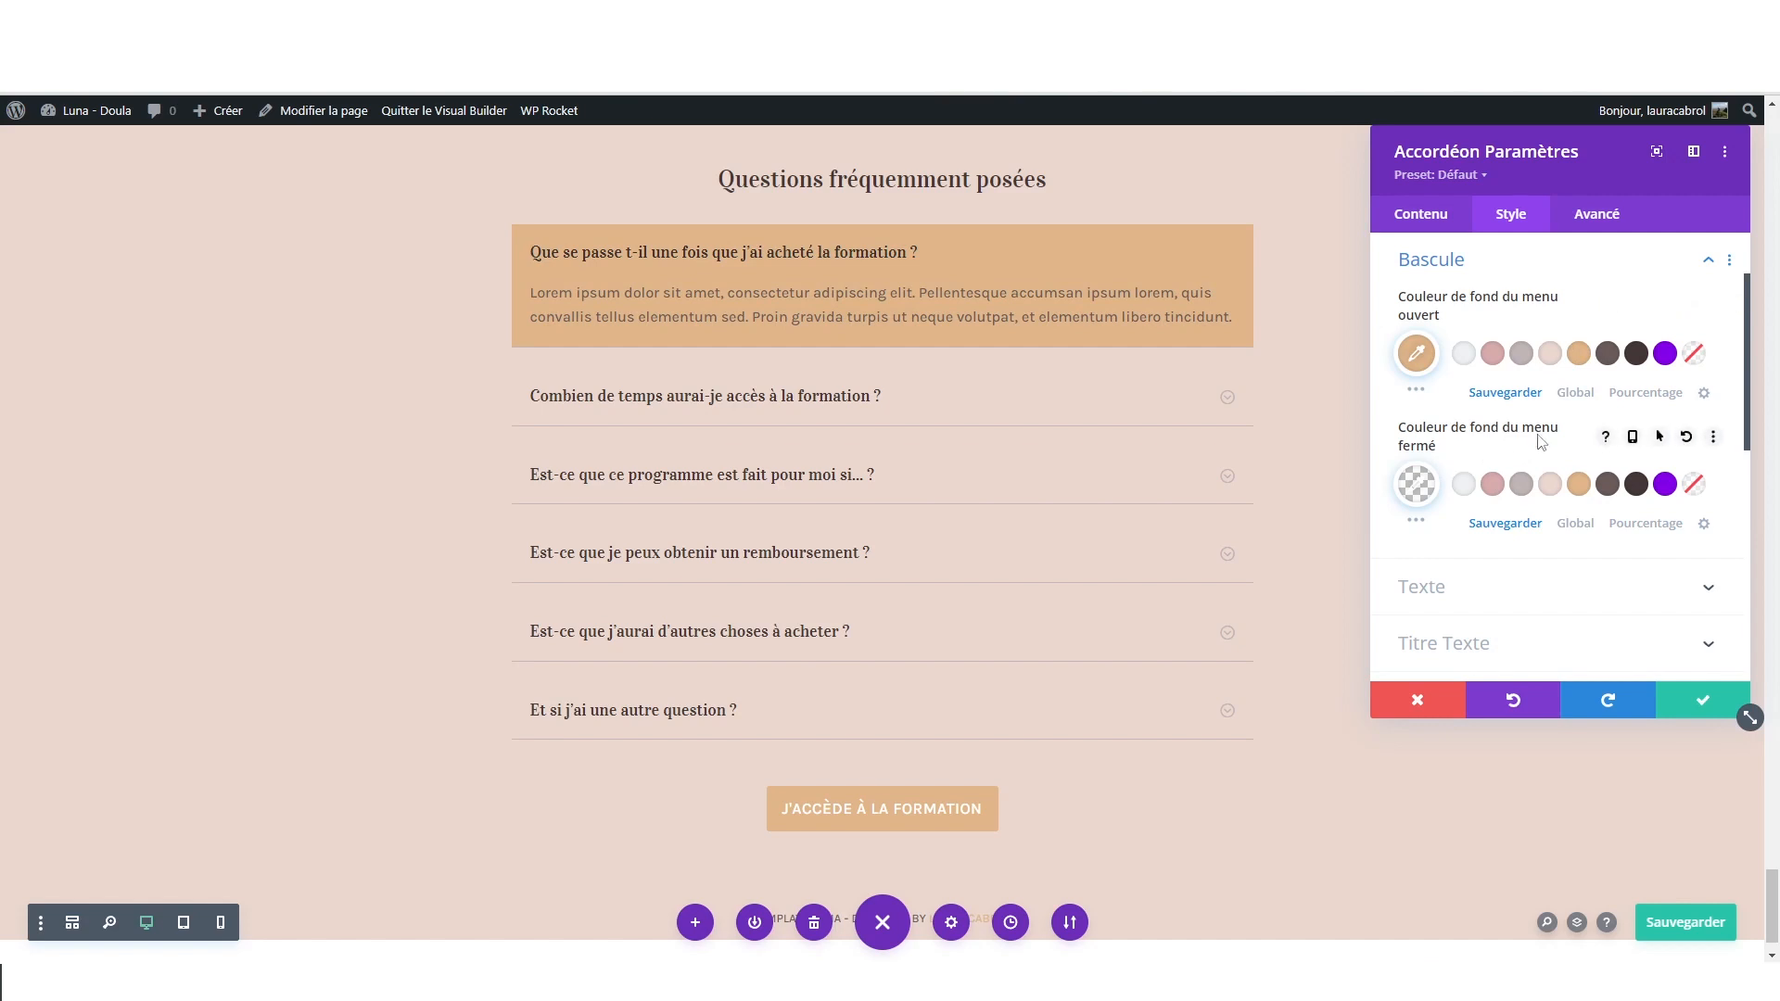
pyautogui.click(1468, 487)
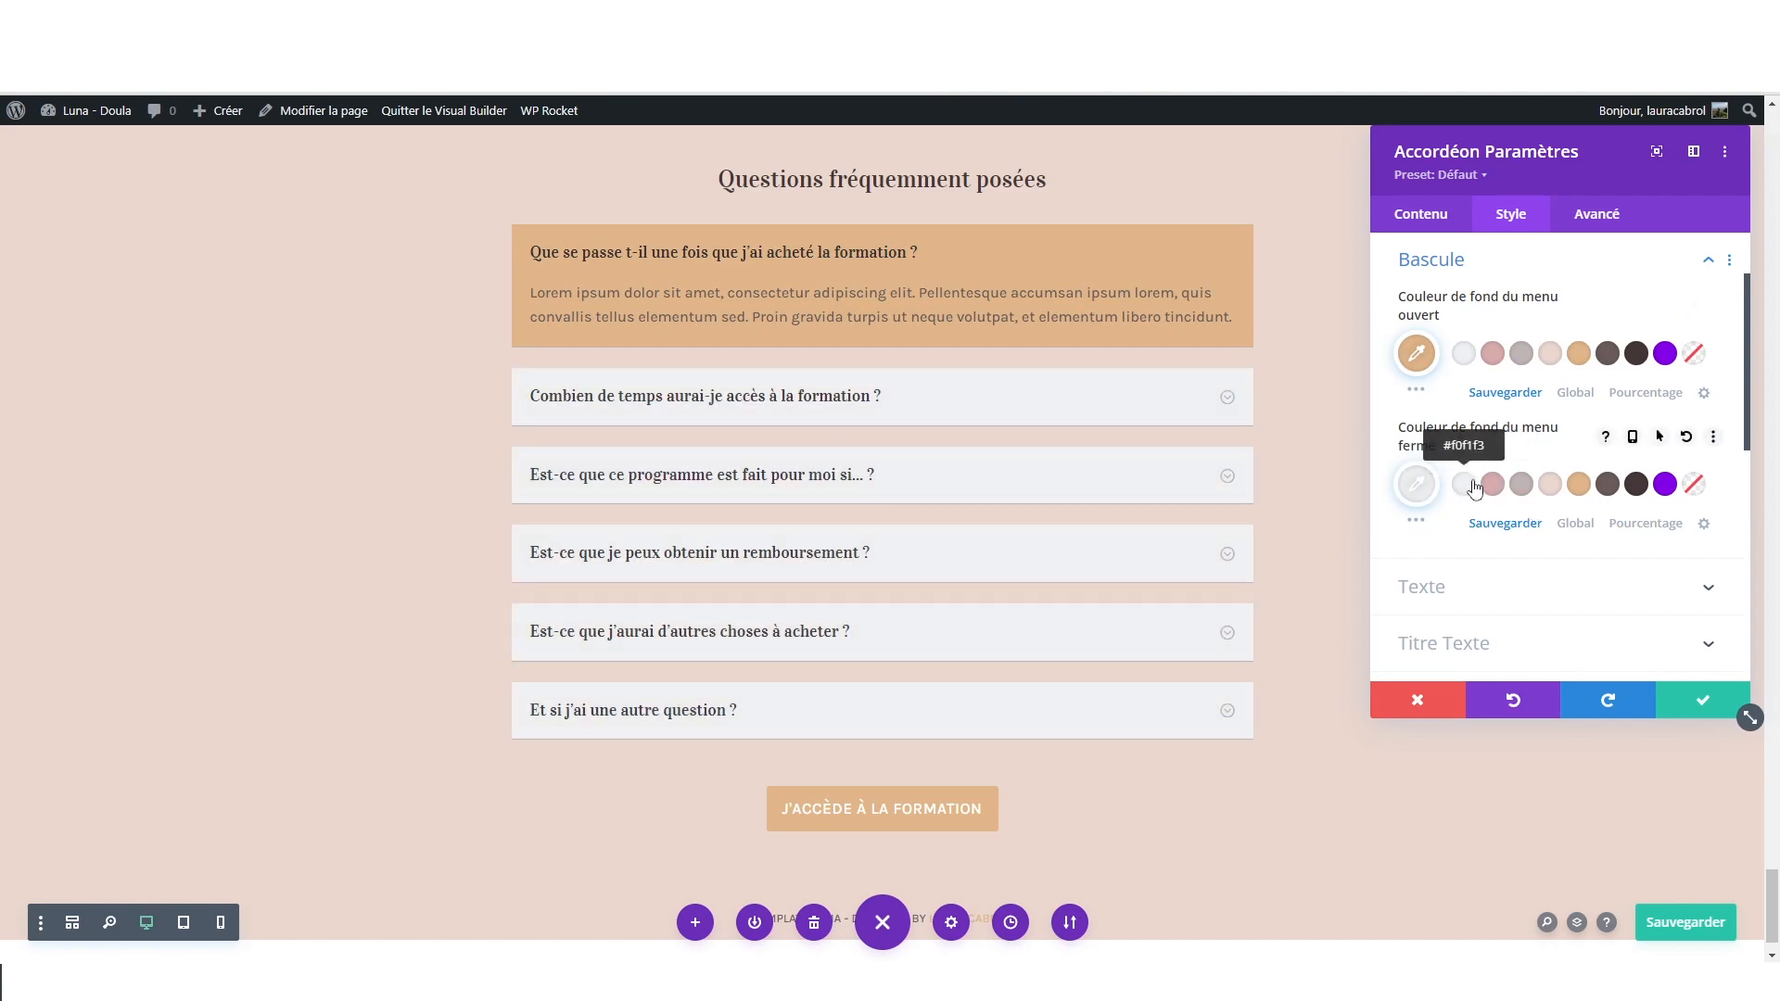
# - Review the accordion's title text settings, including colours, heading level, font, size, spacing and shadow
pyautogui.scroll(-4, 1484, 491)
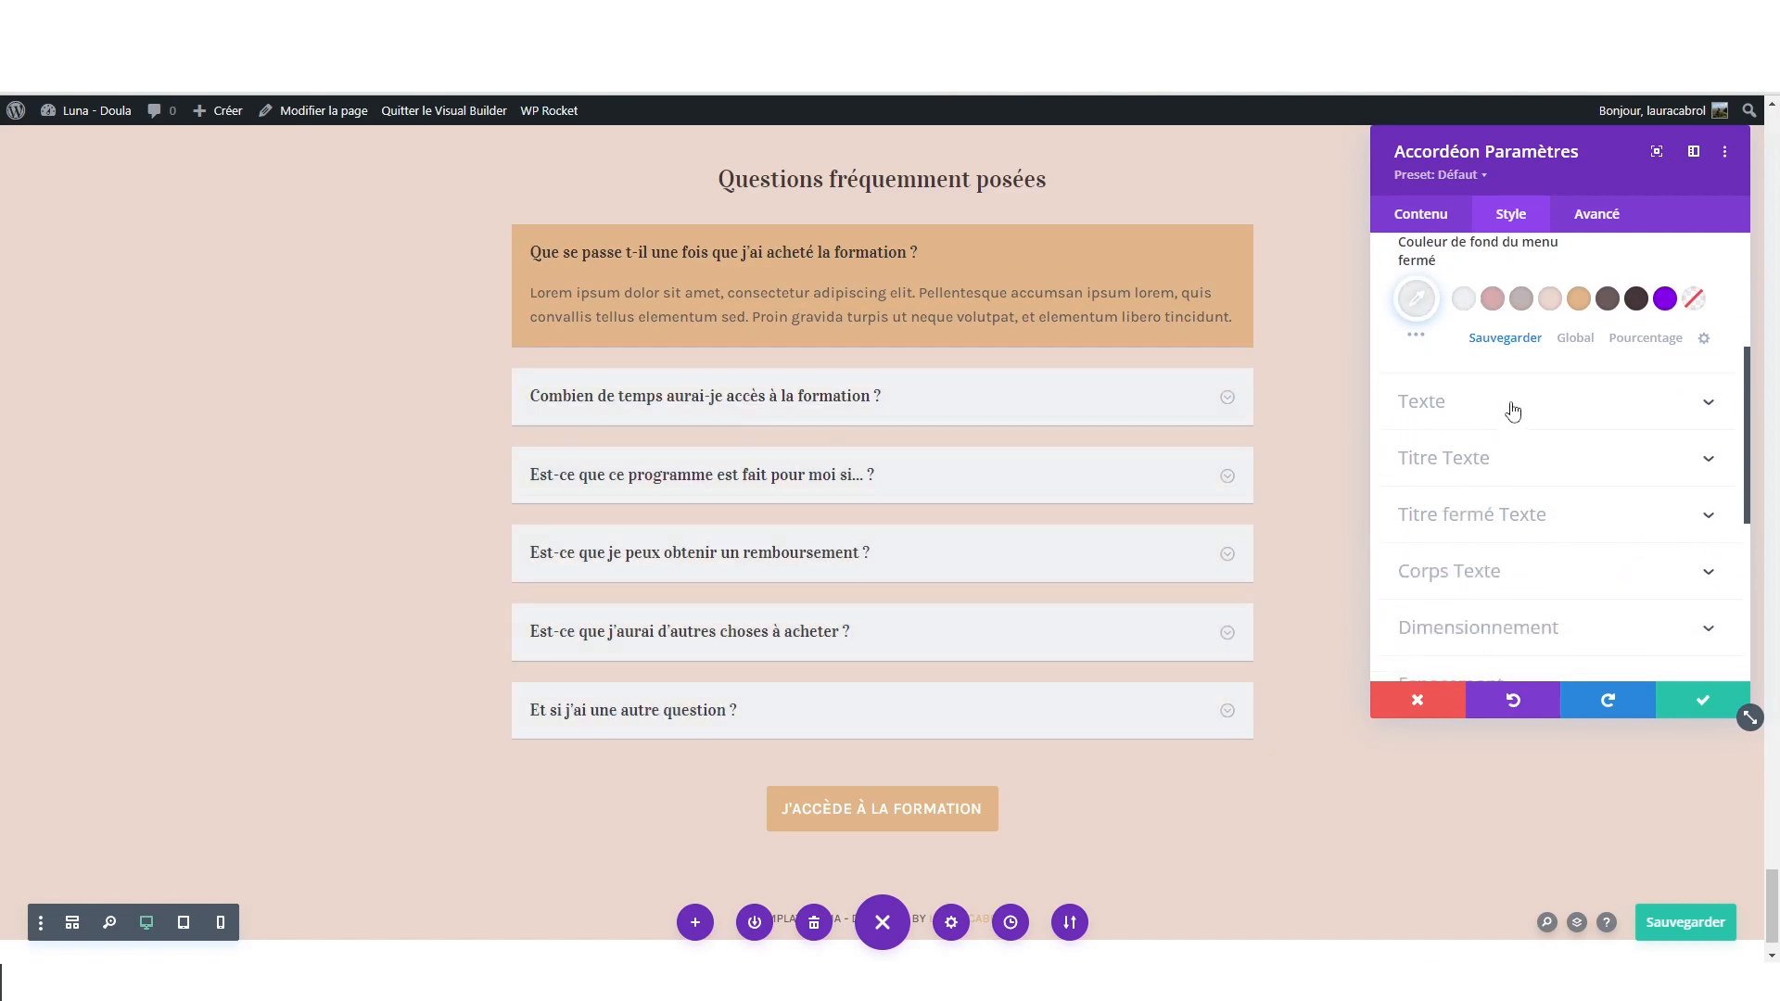
pyautogui.click(1458, 404)
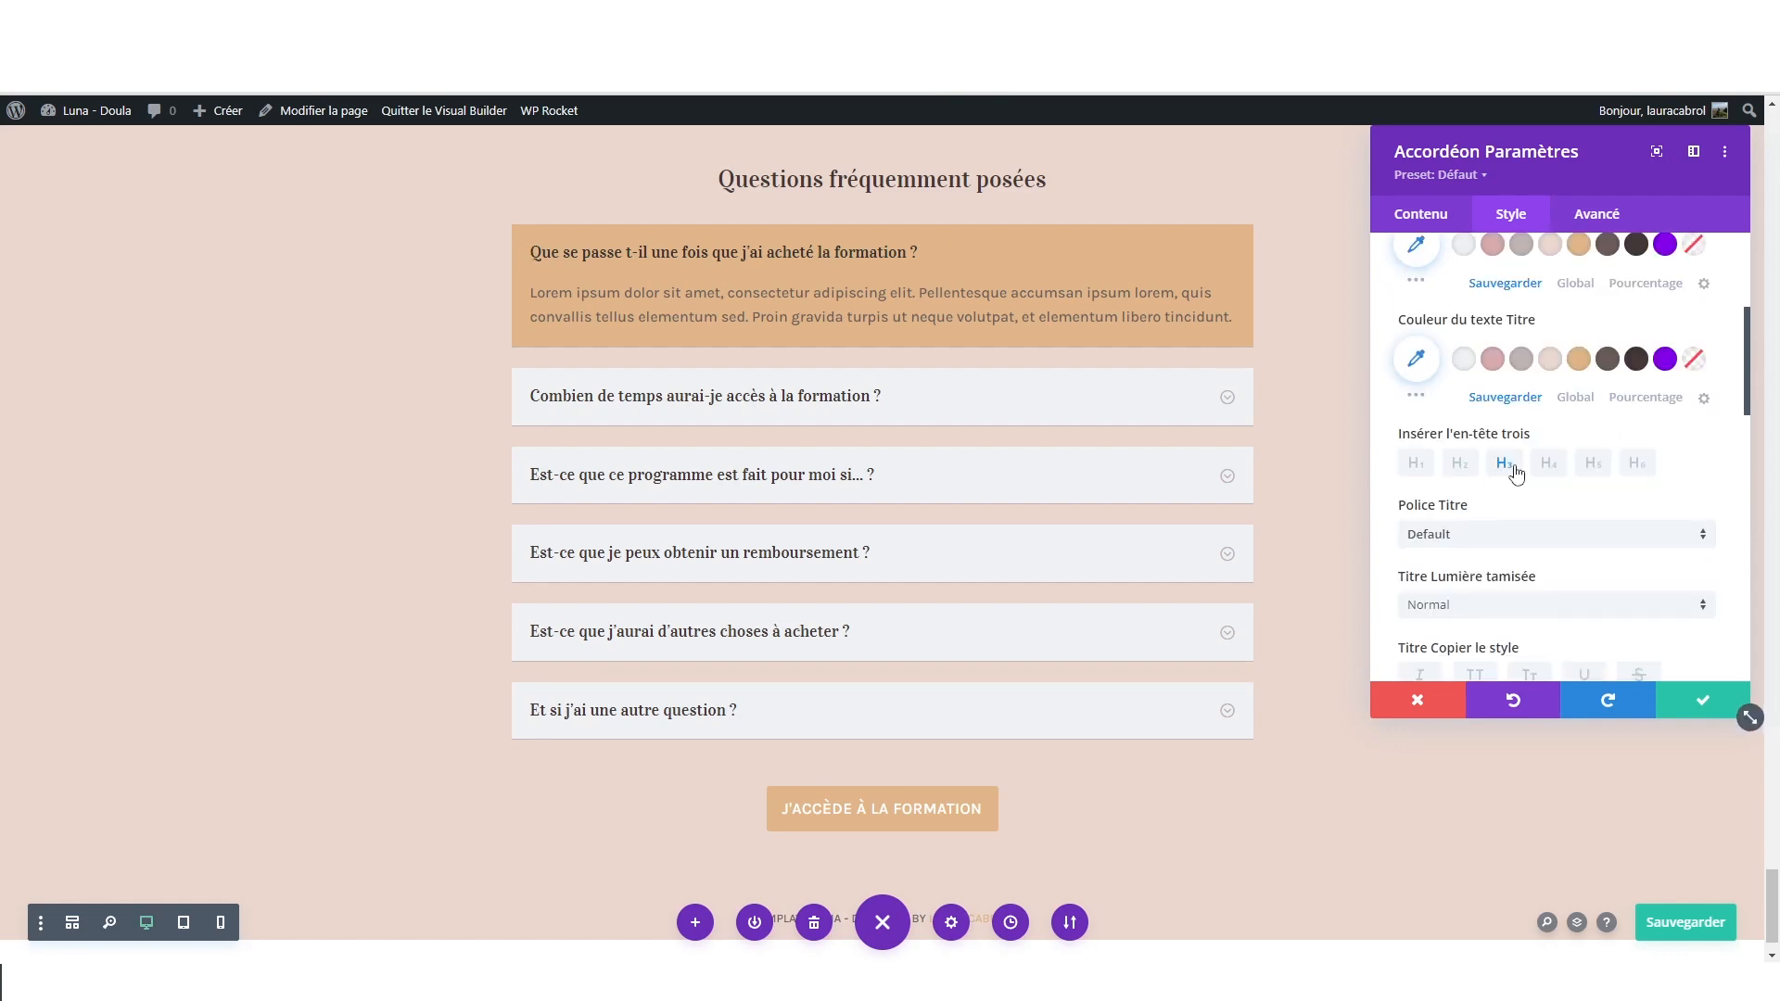
pyautogui.scroll(-5, 1513, 471)
pyautogui.scroll(-6, 1614, 510)
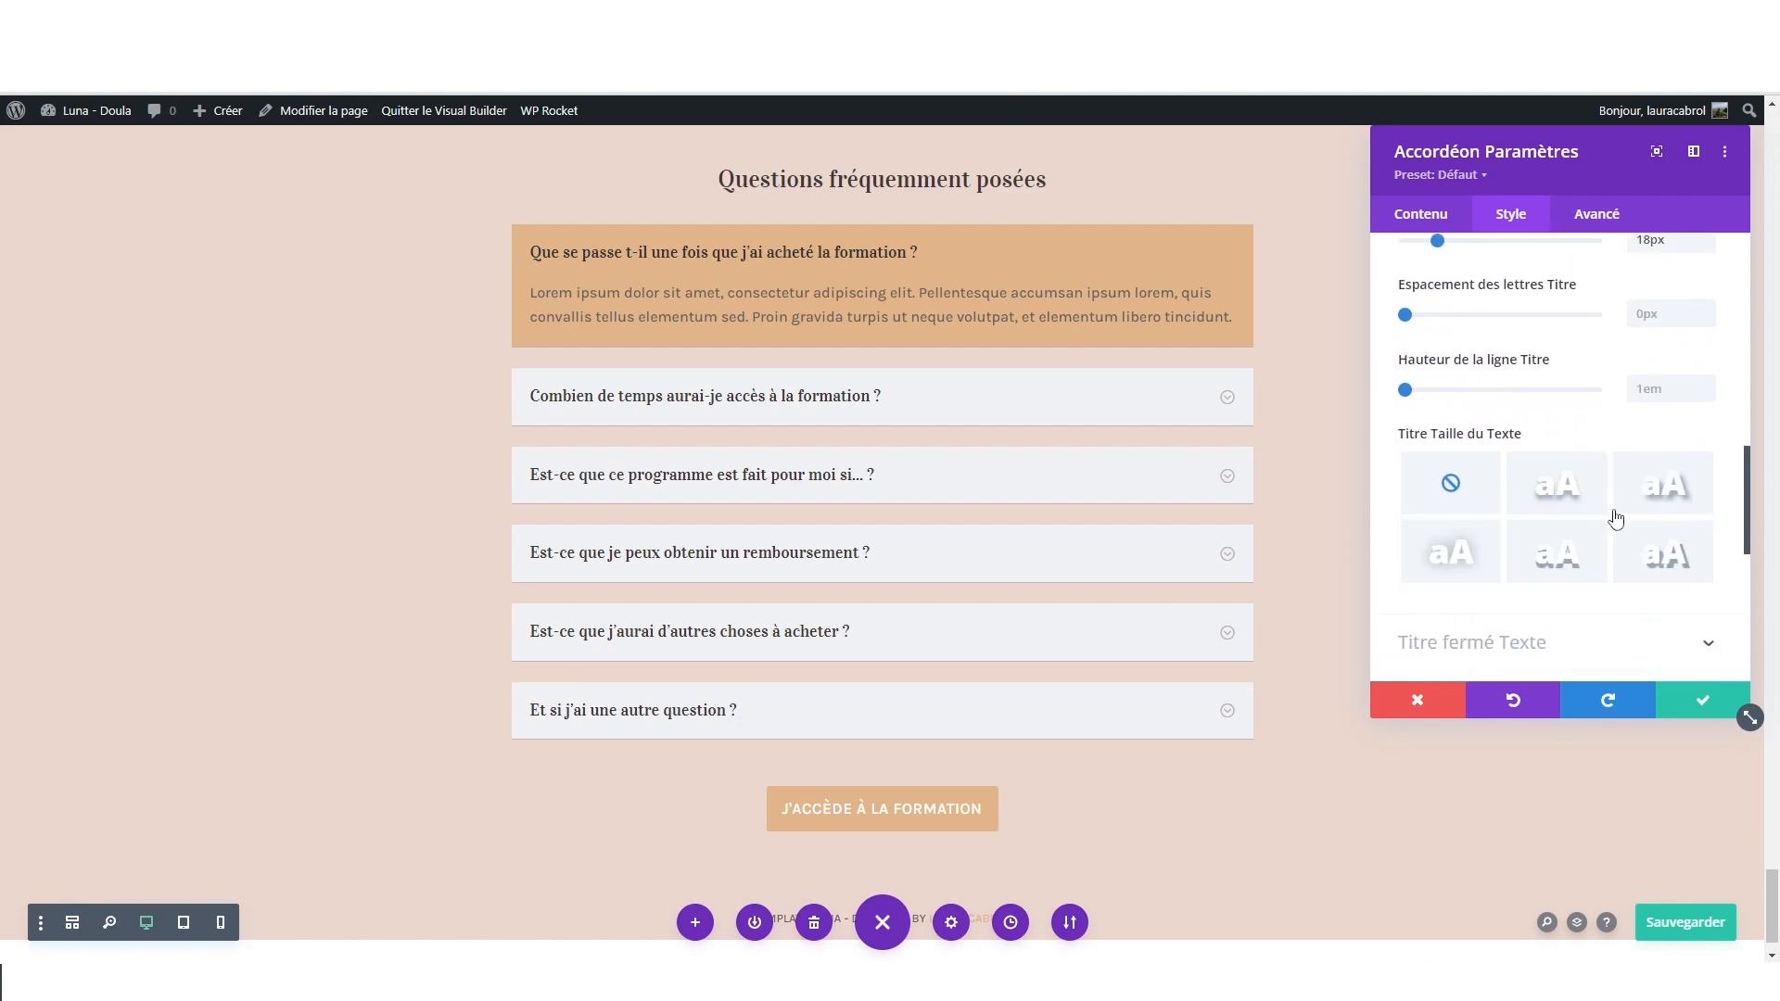
# - Try dark brown and tan for the accordion's body text and set its colour to the light grey palette swatch
pyautogui.click(1473, 446)
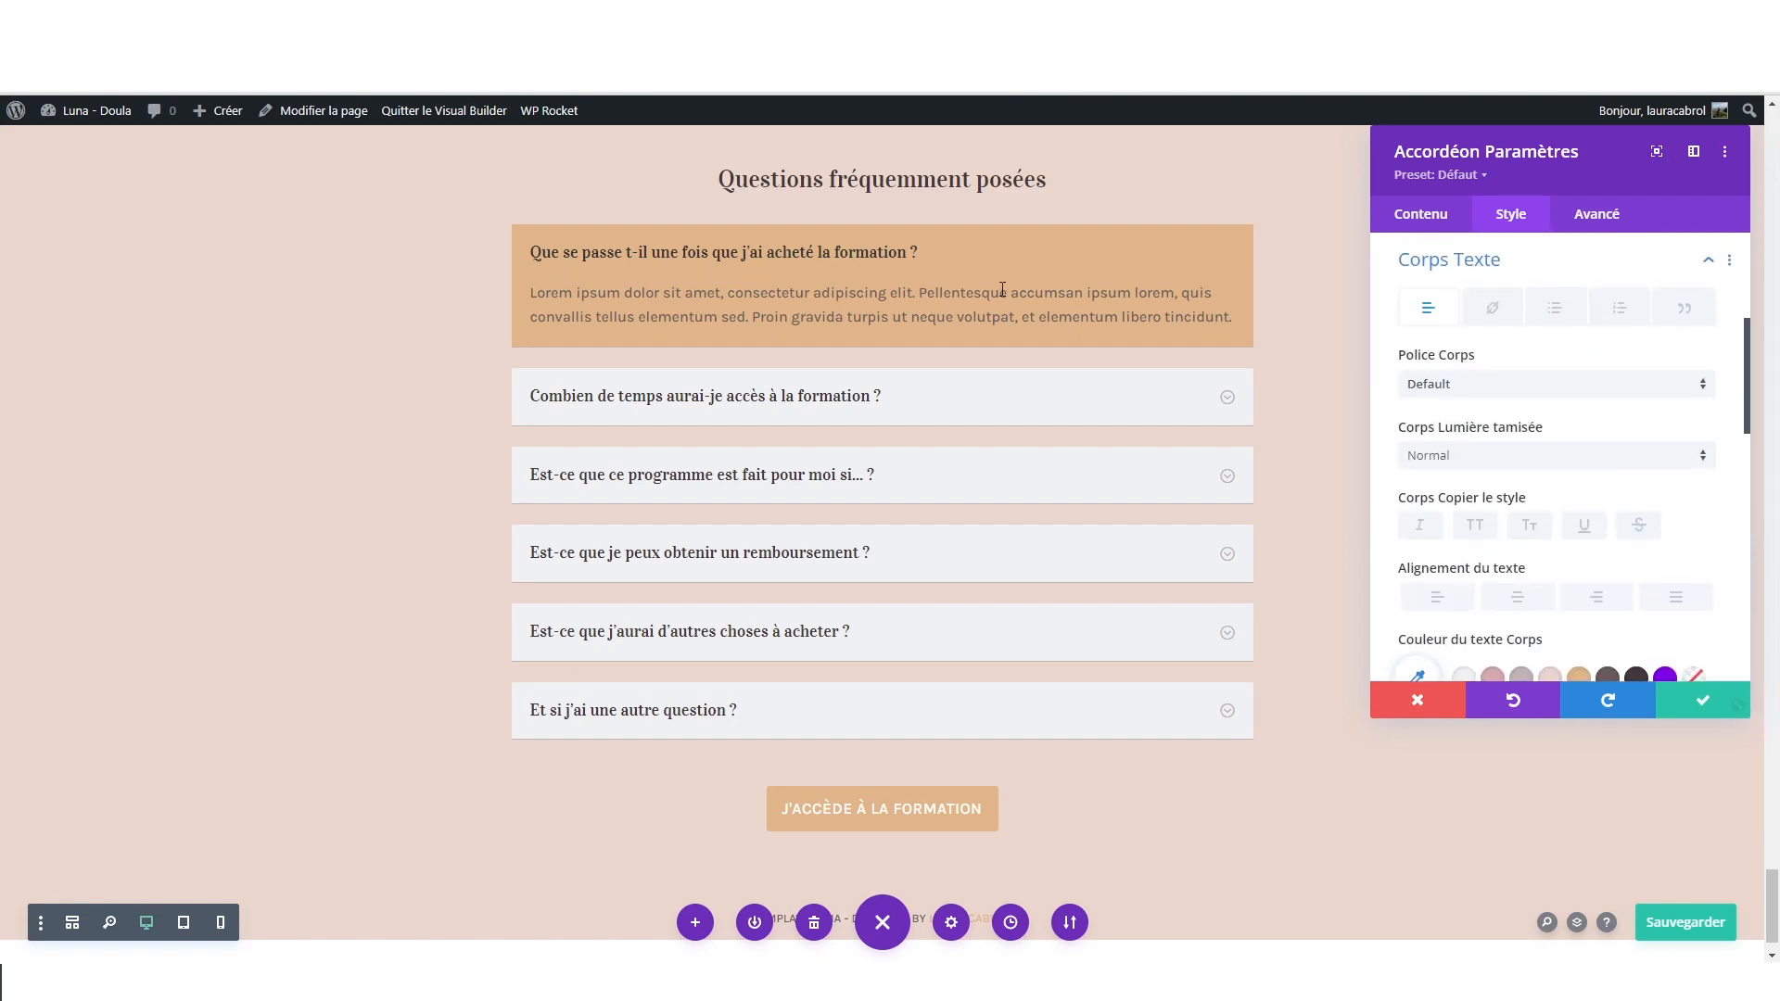
pyautogui.scroll(-2, 1488, 520)
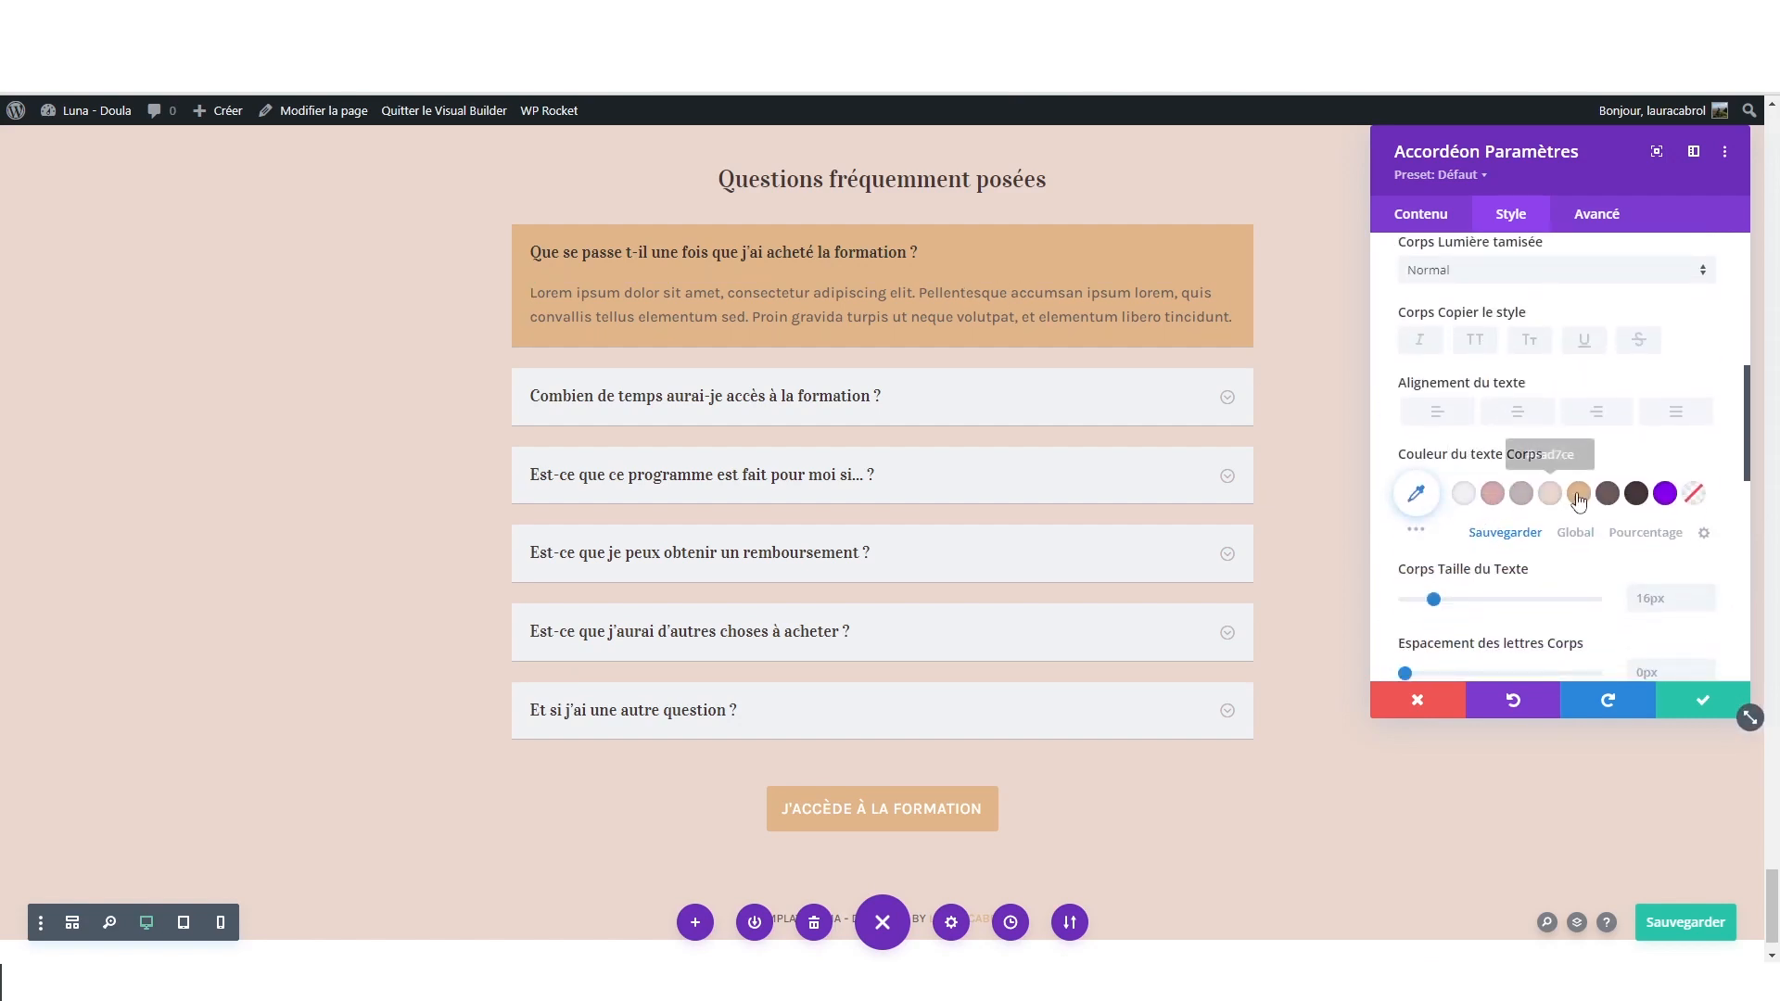
pyautogui.click(1639, 496)
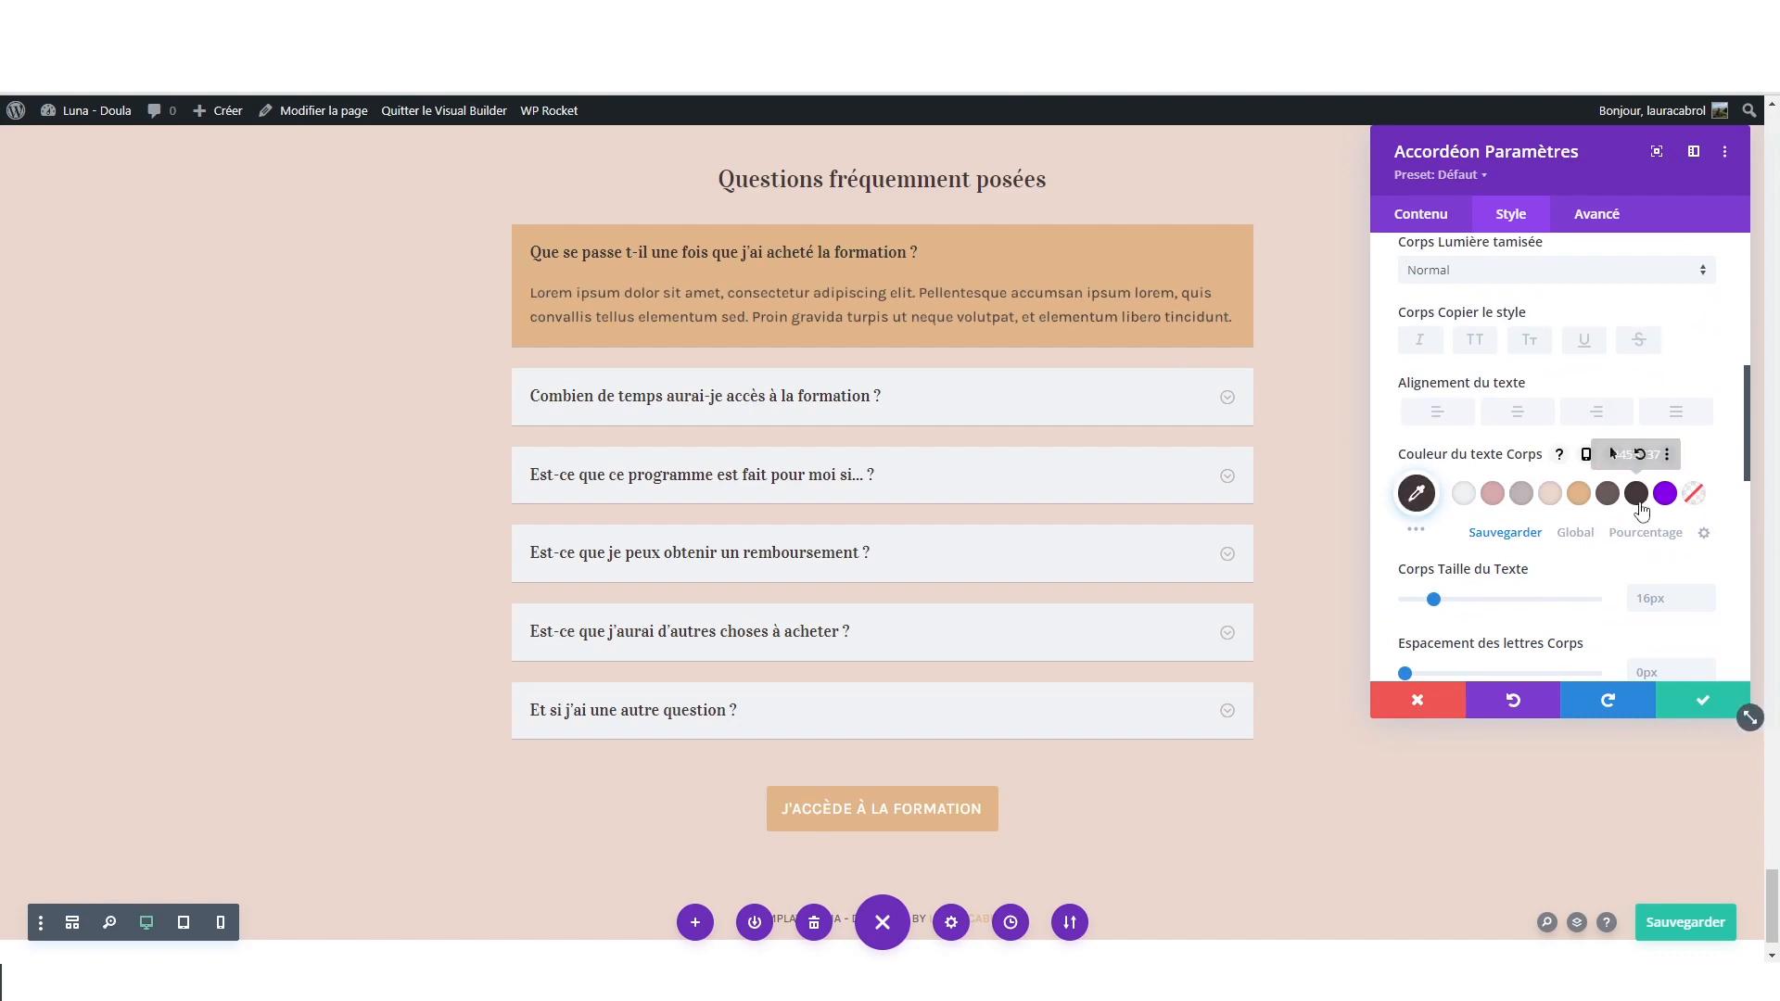
pyautogui.click(1578, 499)
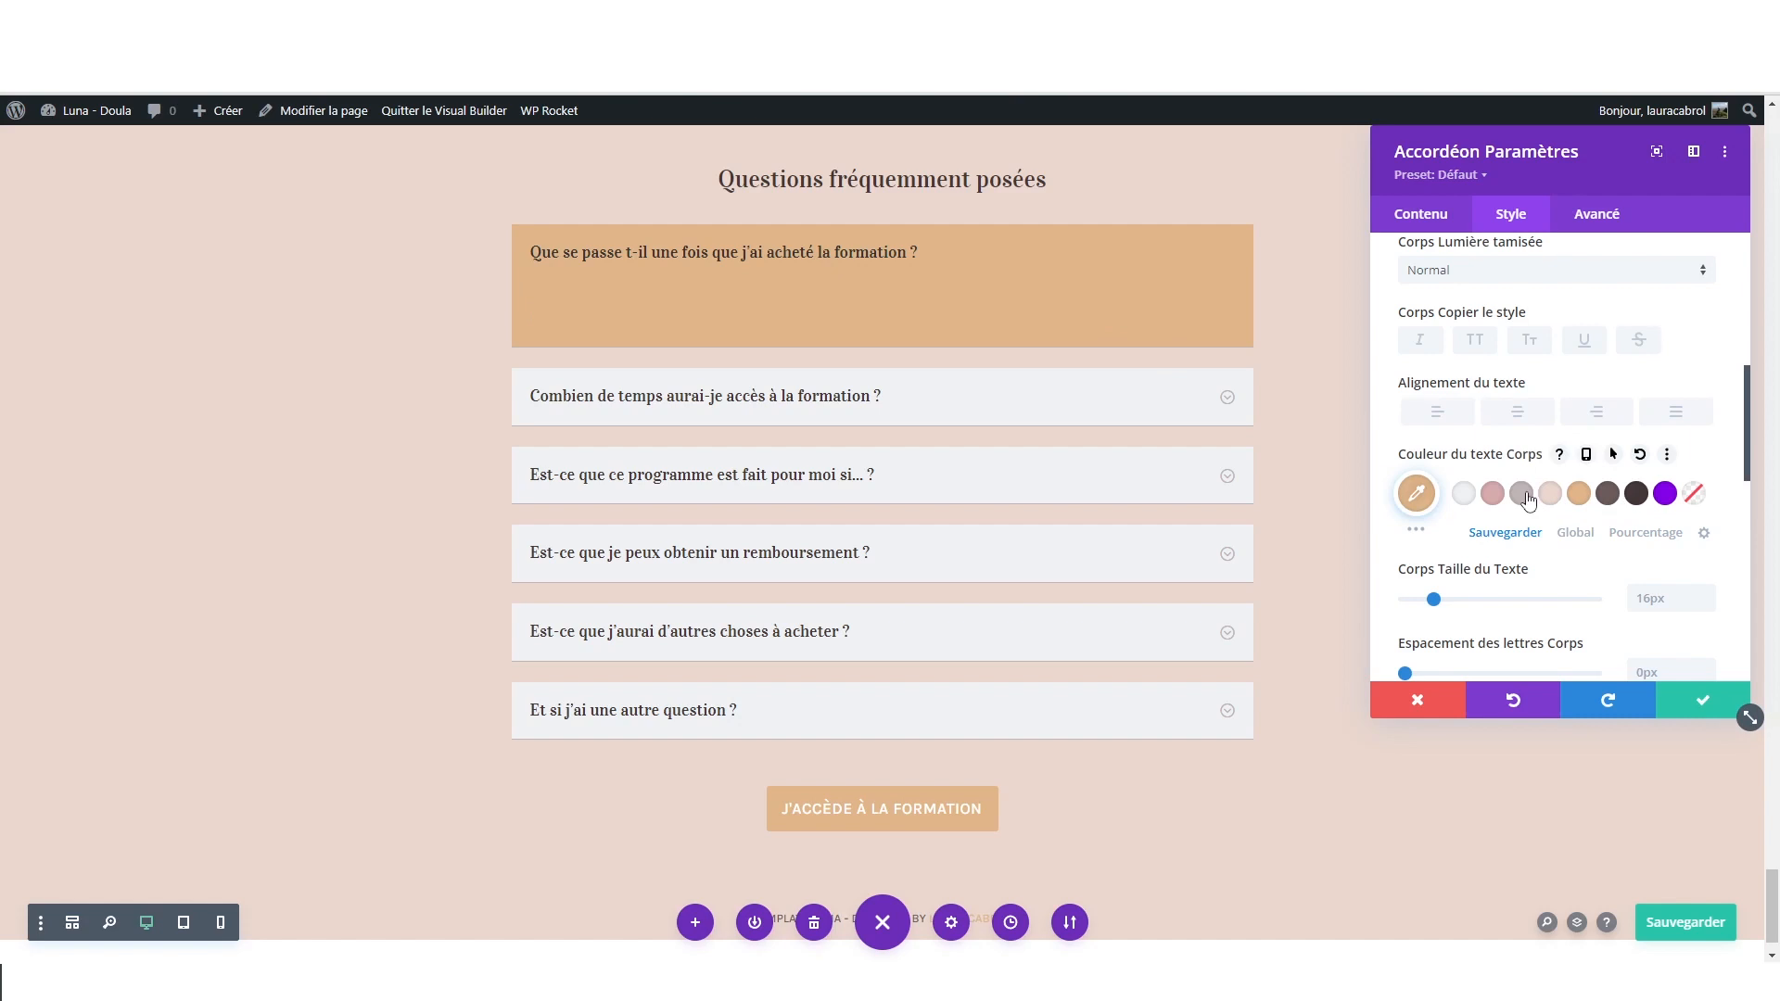
pyautogui.click(1462, 499)
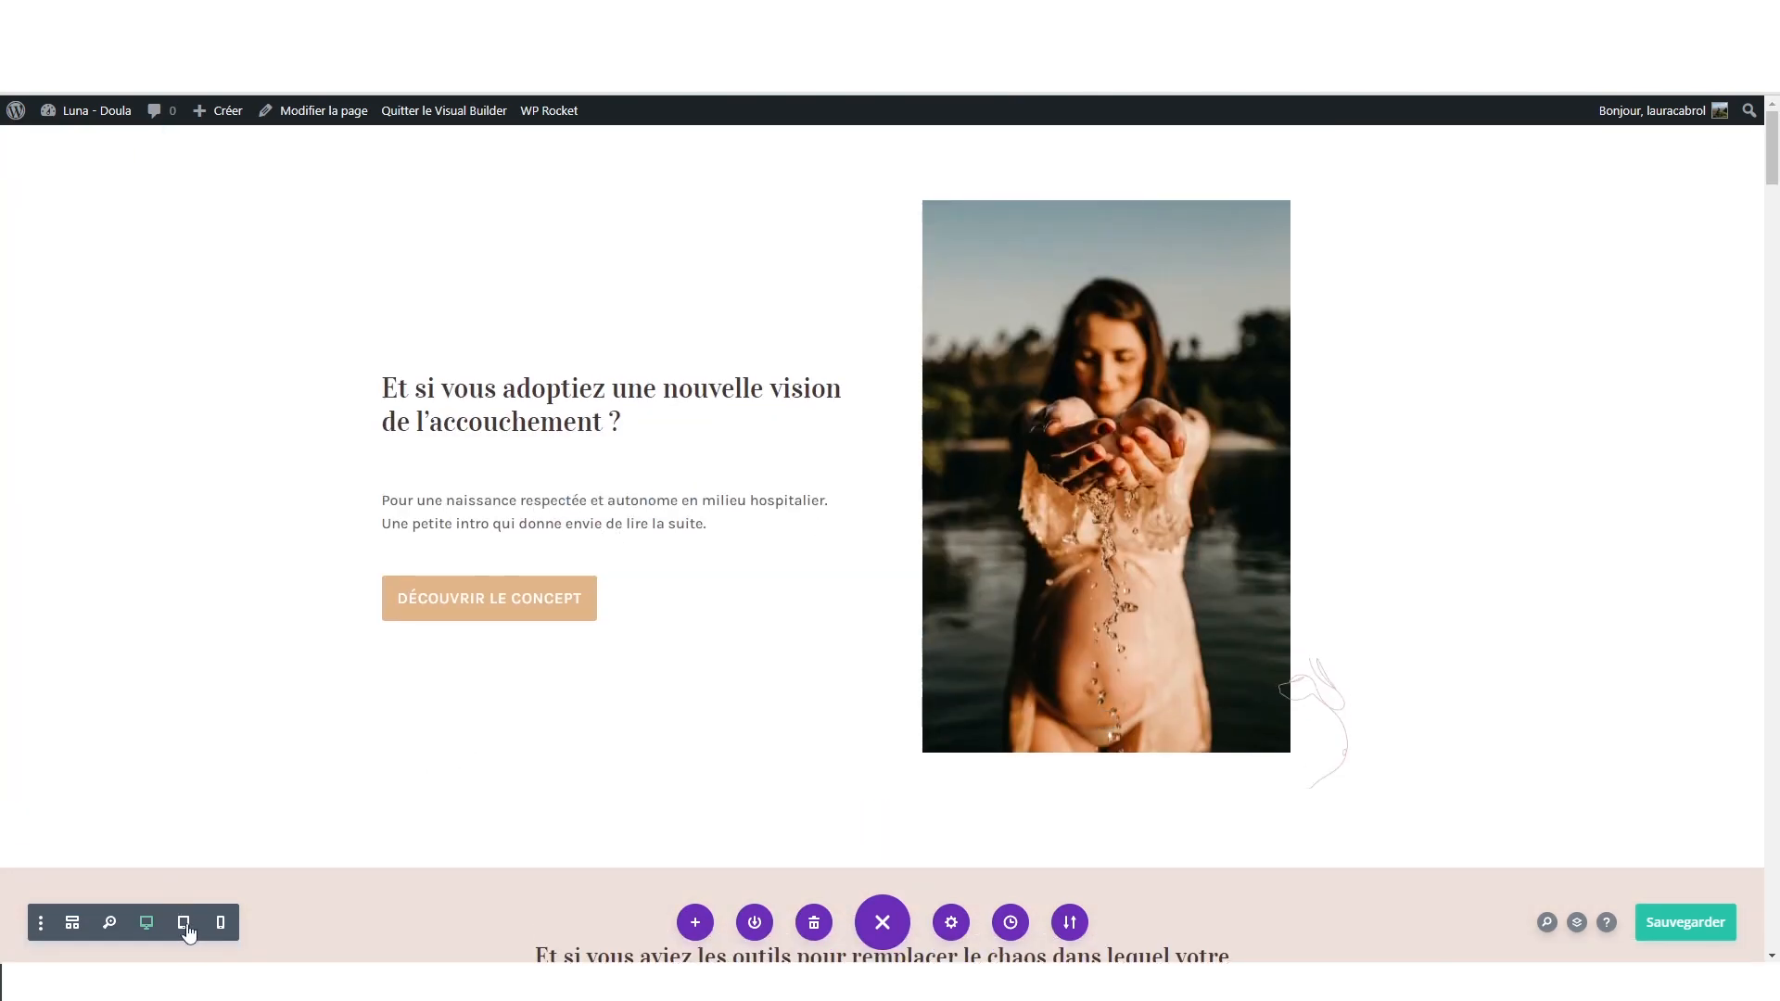
# - Preview the sales page in tablet view and return to the desktop view
pyautogui.click(185, 924)
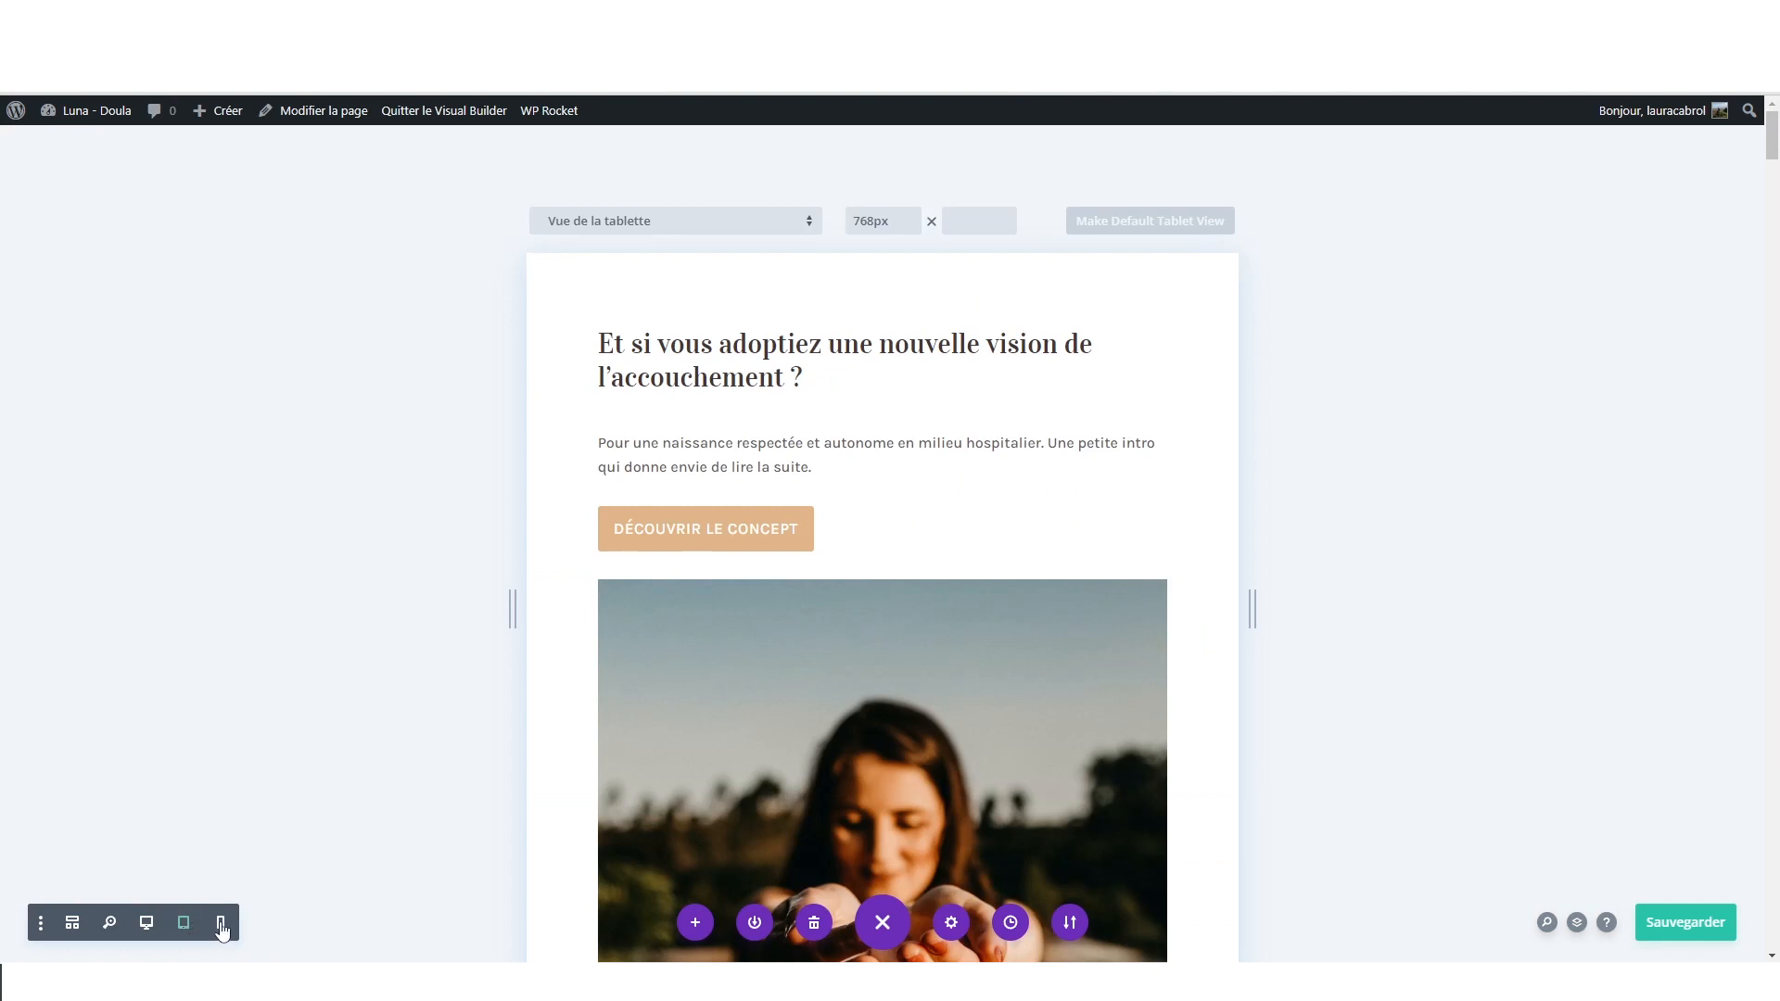
pyautogui.click(147, 925)
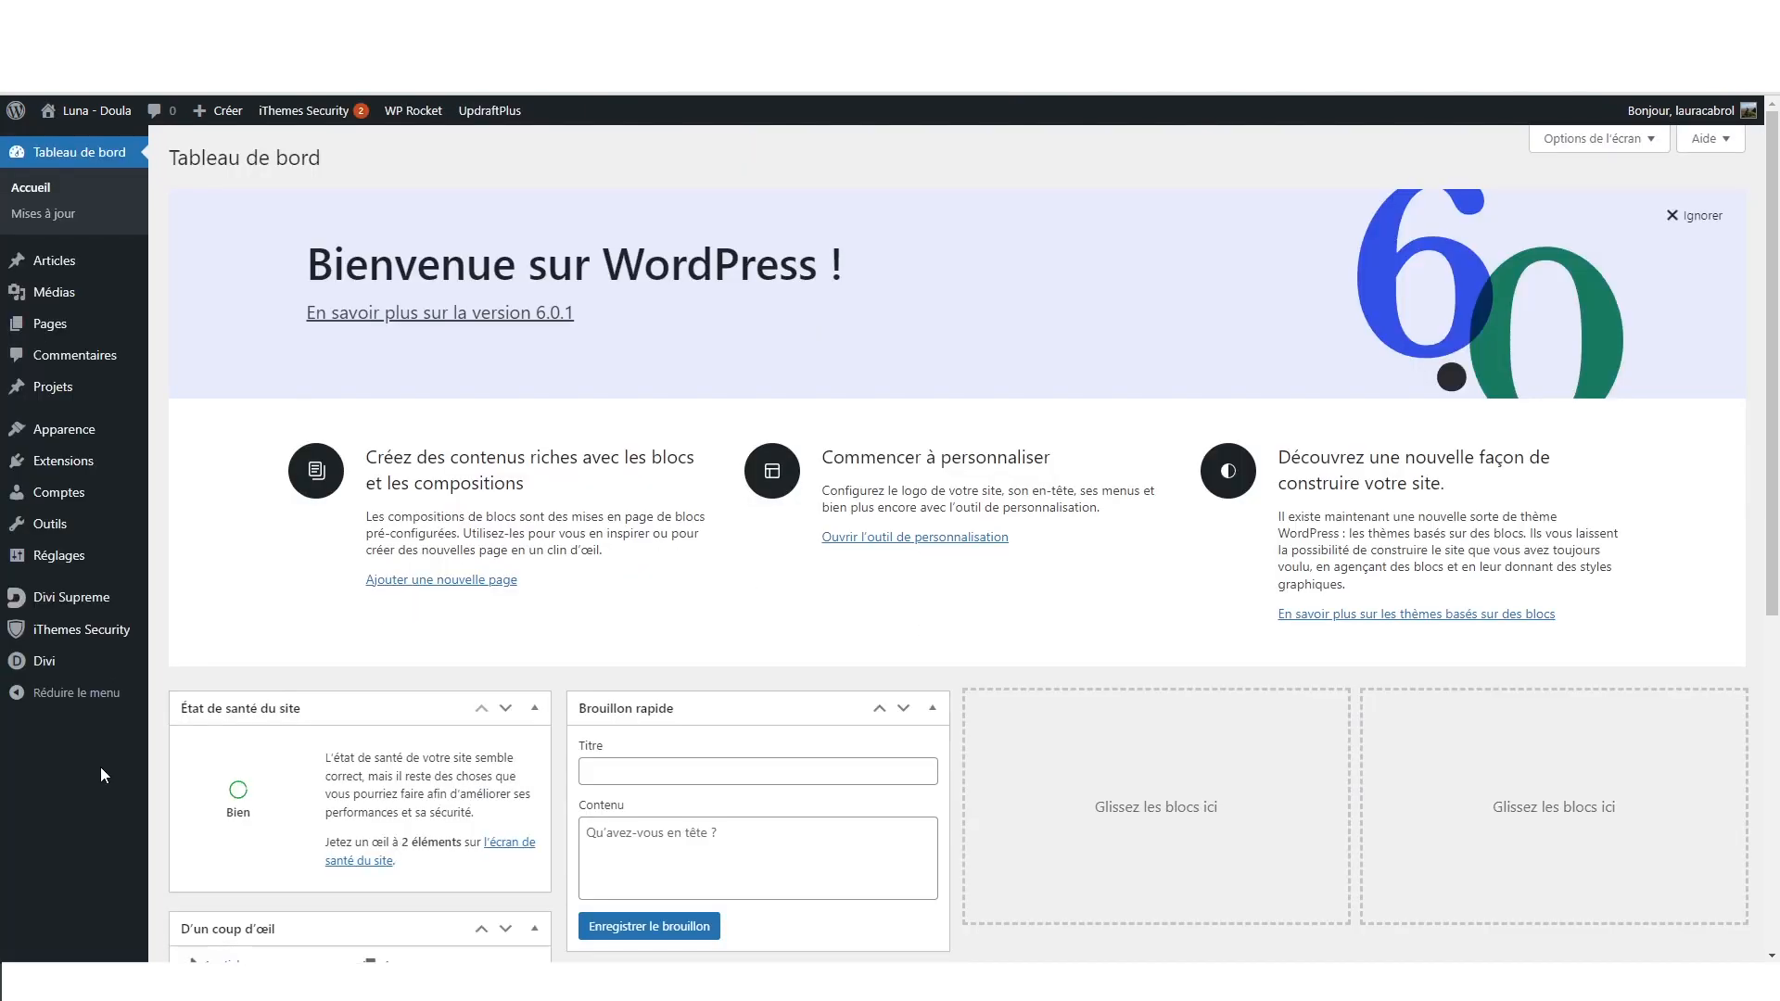
# - Open the Divi theme options from the WordPress dashboard and check the logo setting
pyautogui.moveTo(97, 667)
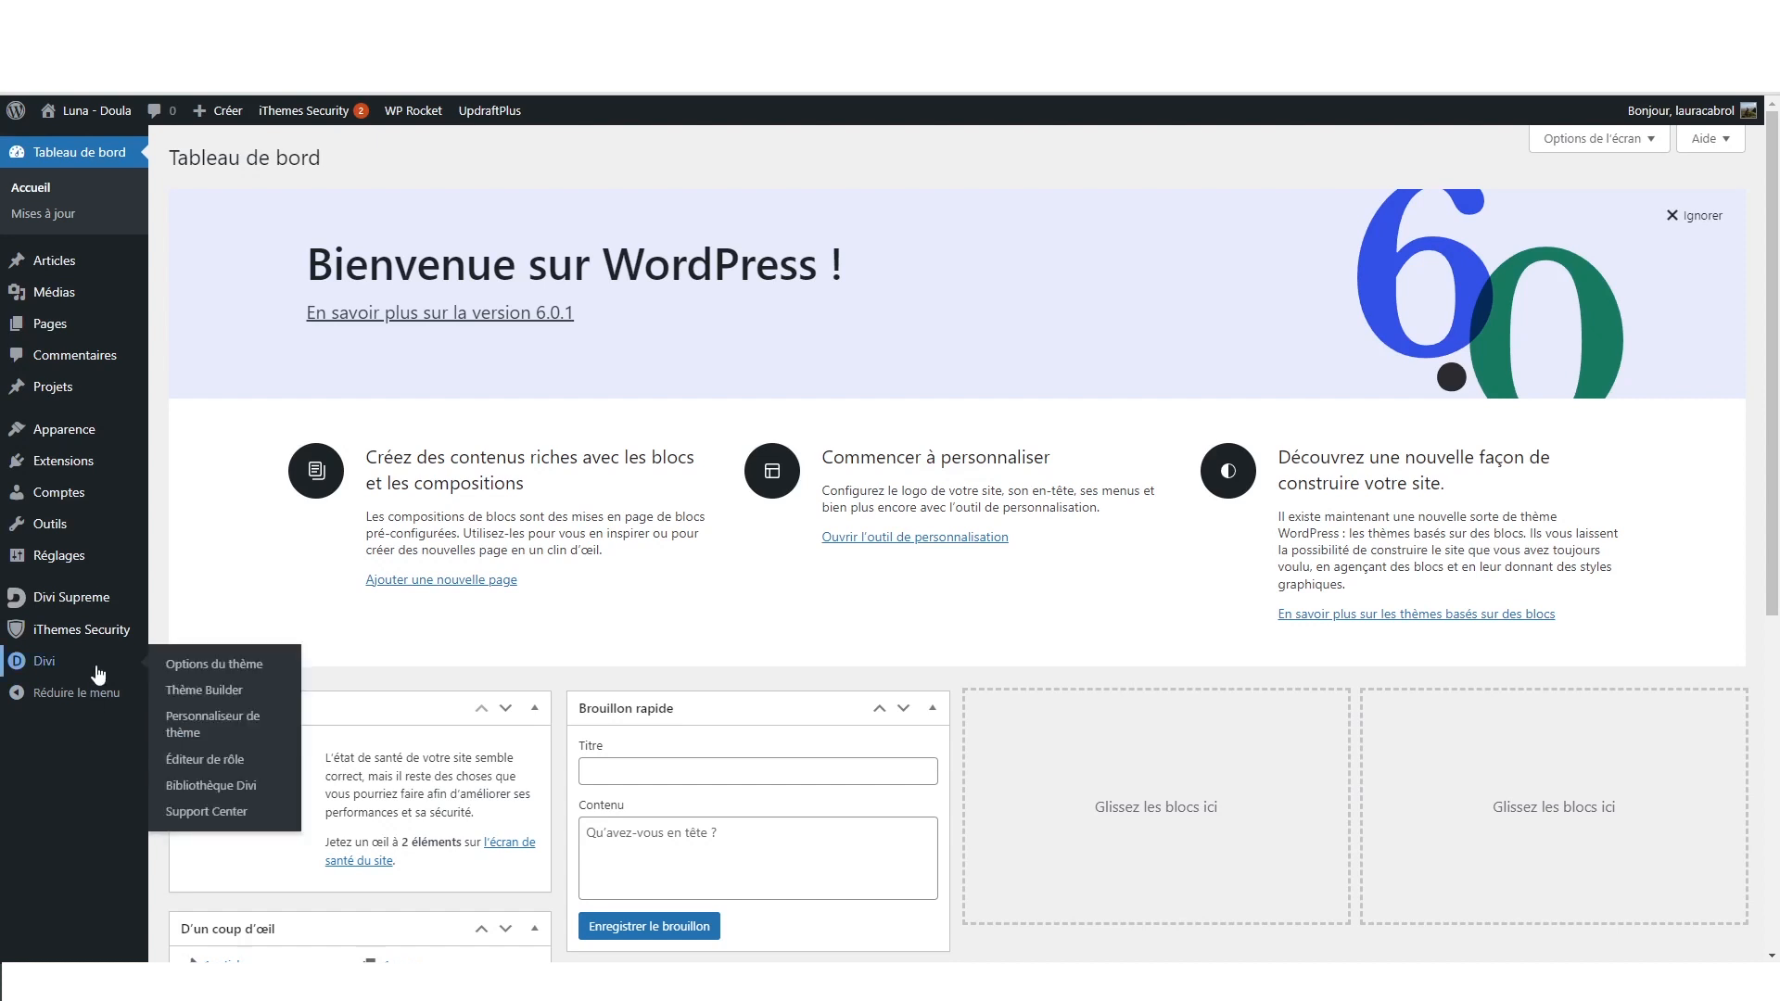
pyautogui.click(194, 672)
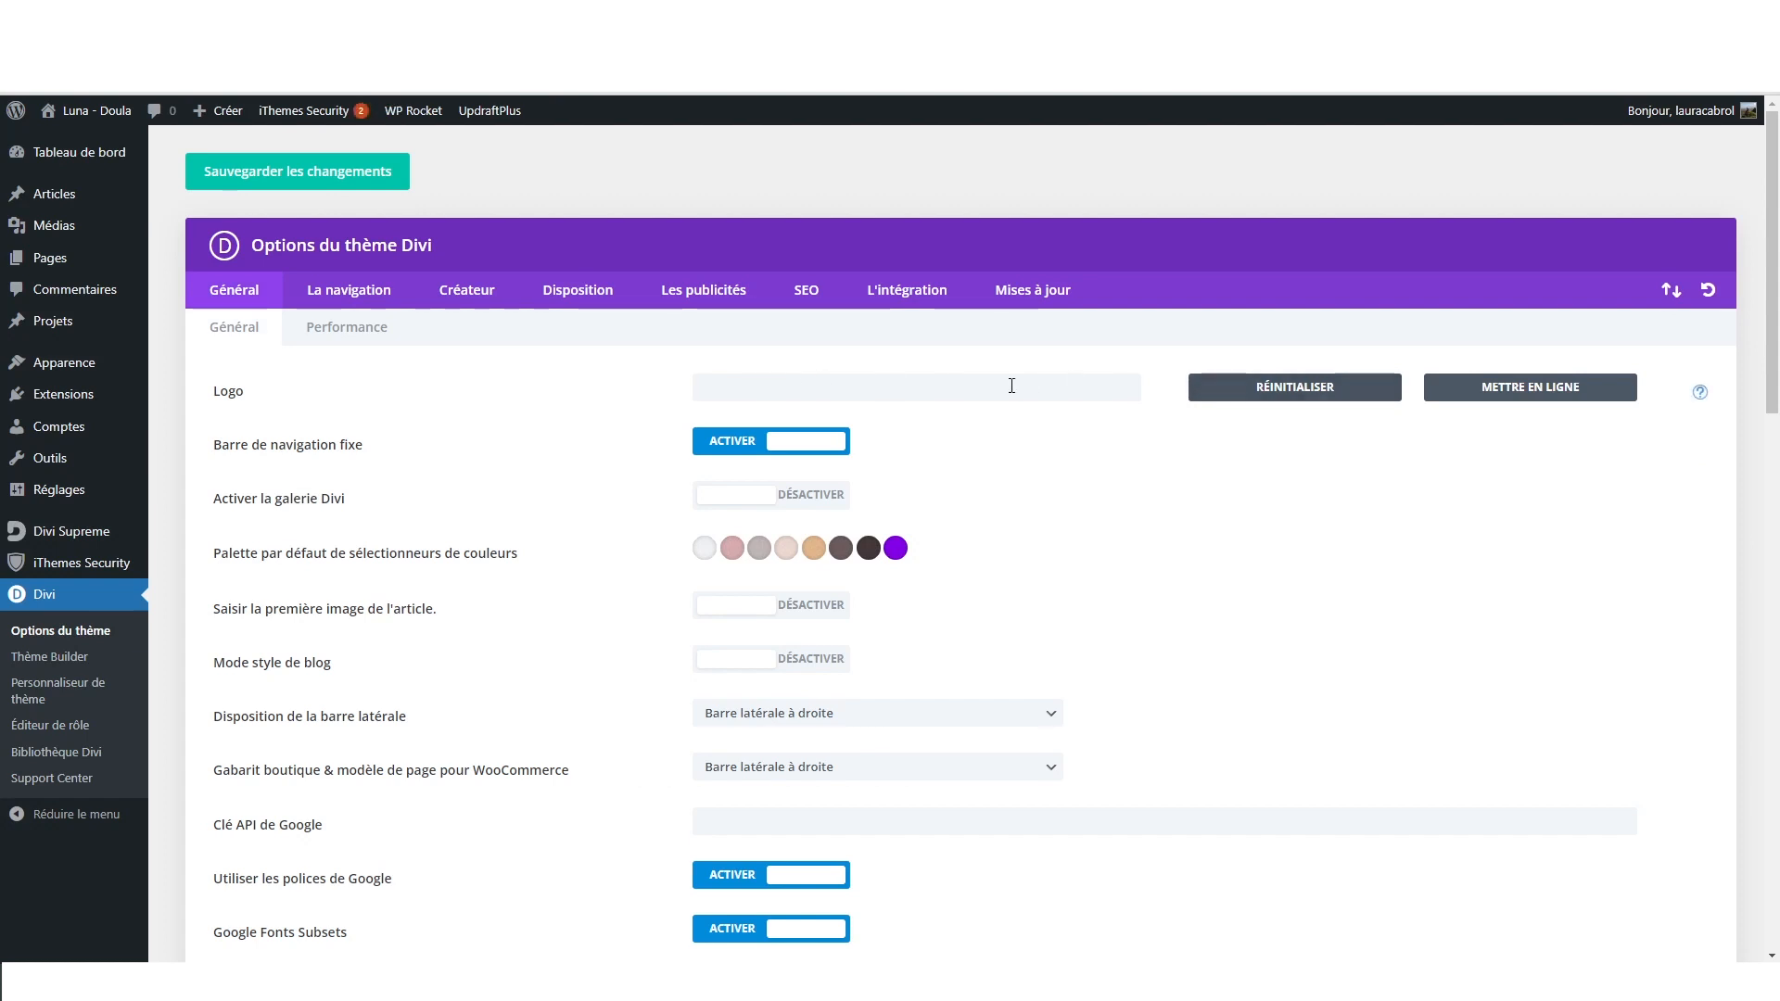
pyautogui.click(755, 390)
pyautogui.scroll(-1, 755, 394)
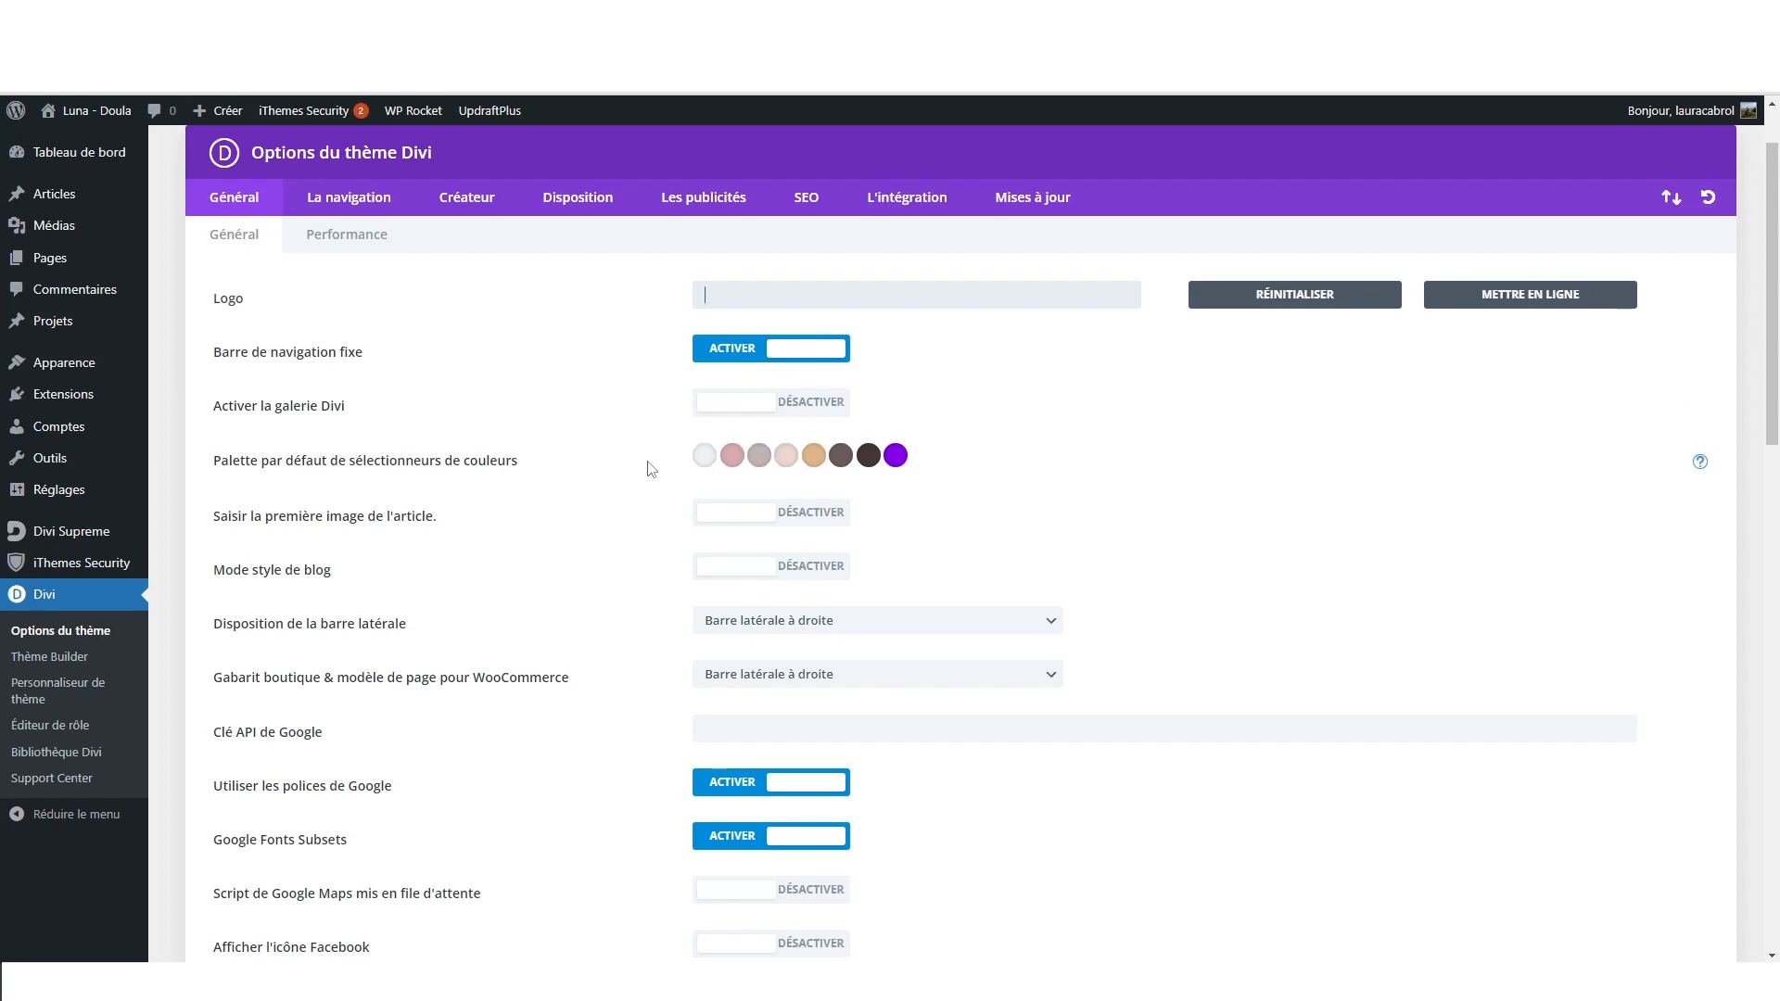
# - Check the colour code of each swatch in the theme's default colour picker palette
pyautogui.click(707, 457)
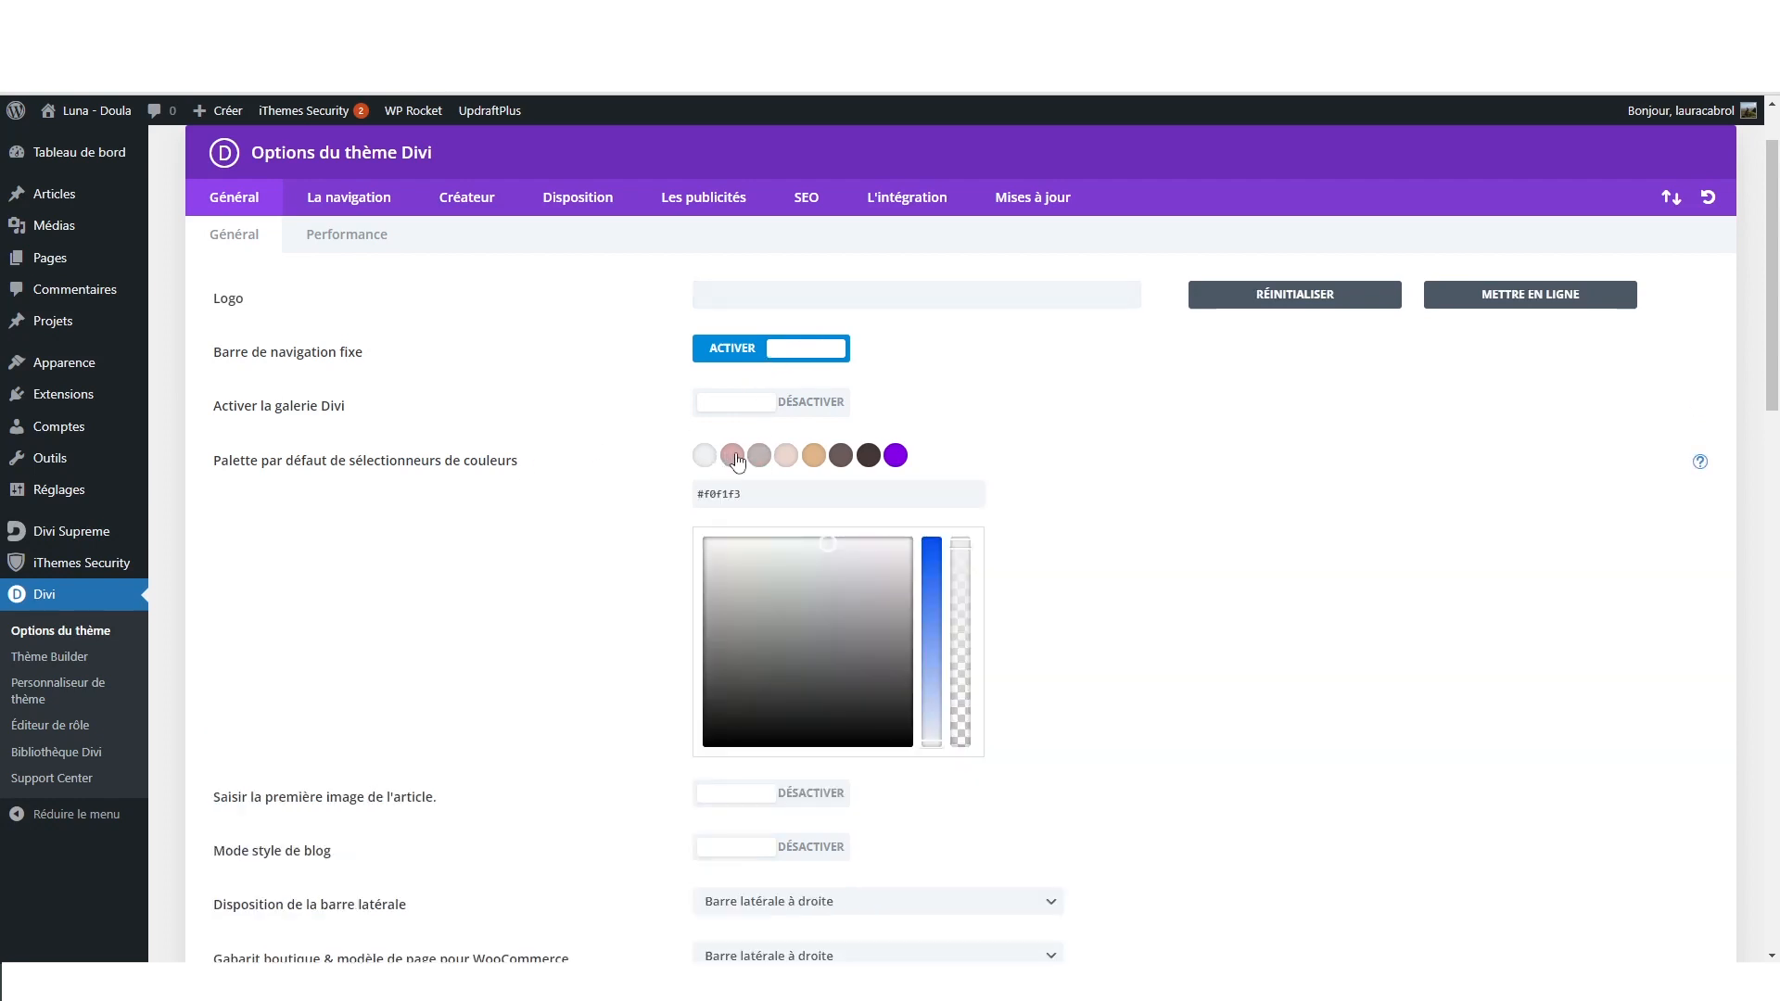
pyautogui.click(733, 457)
pyautogui.click(760, 457)
pyautogui.click(787, 457)
pyautogui.click(815, 457)
pyautogui.click(841, 456)
pyautogui.click(869, 456)
pyautogui.click(896, 456)
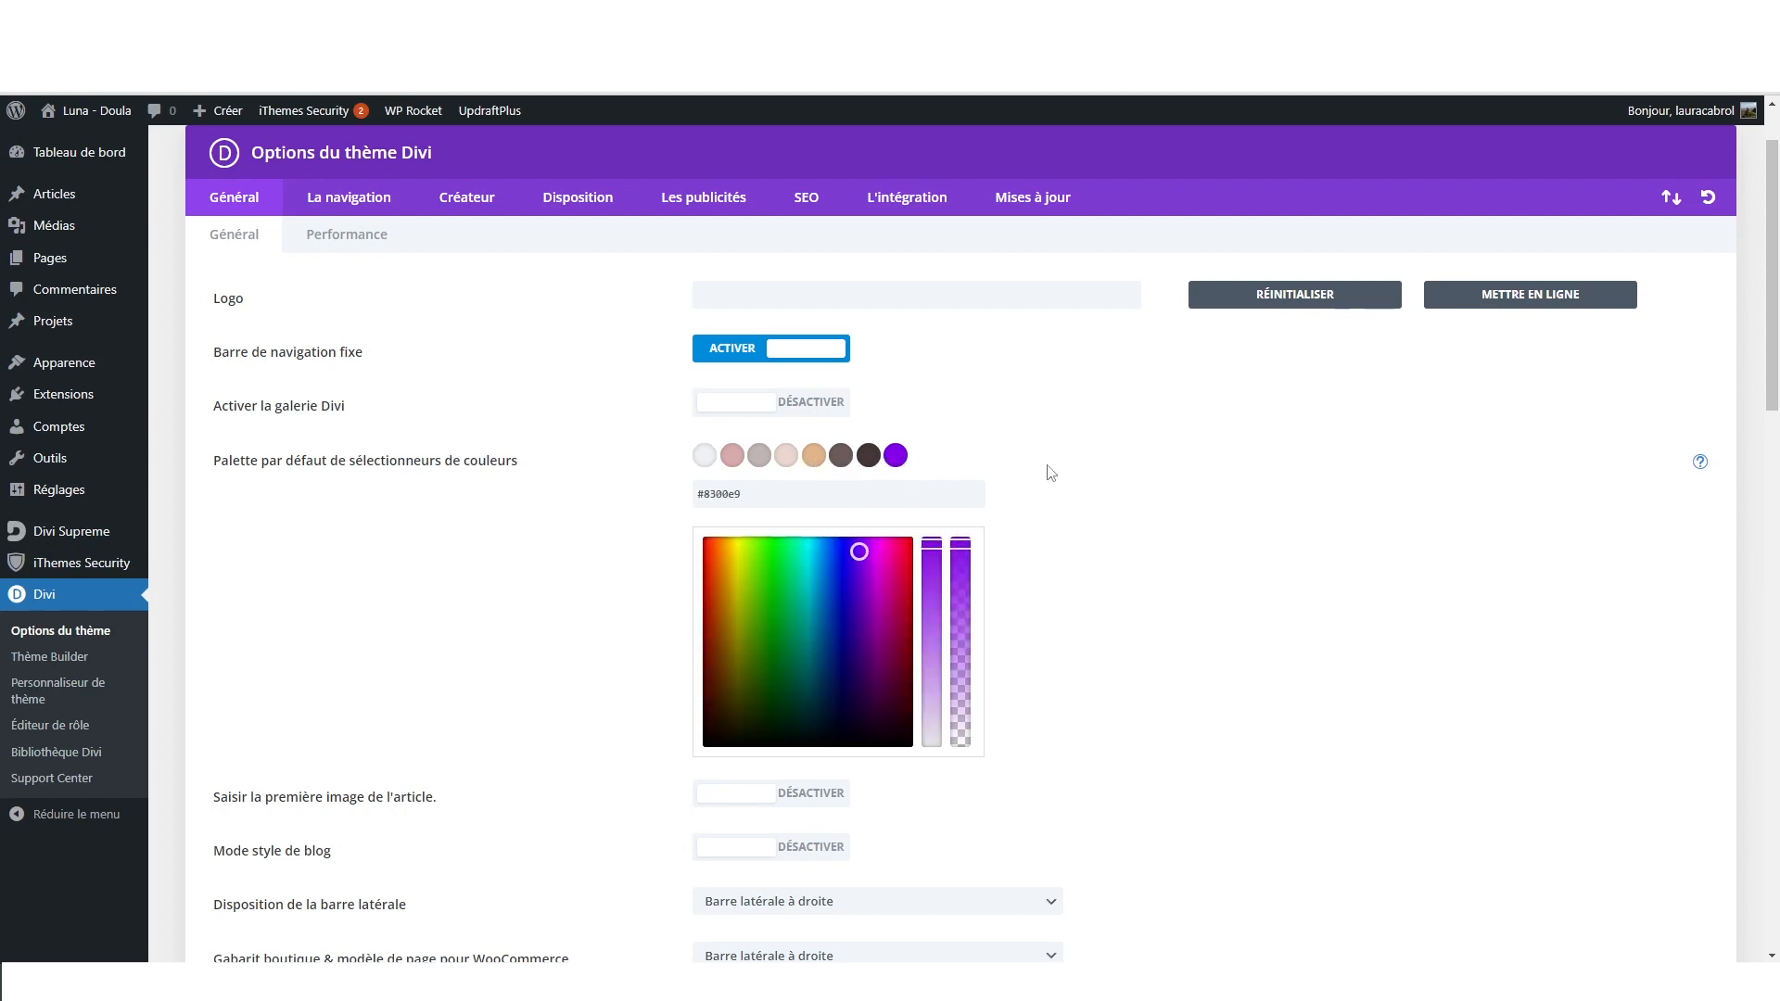
pyautogui.click(707, 458)
pyautogui.click(1080, 476)
pyautogui.scroll(1, 1080, 475)
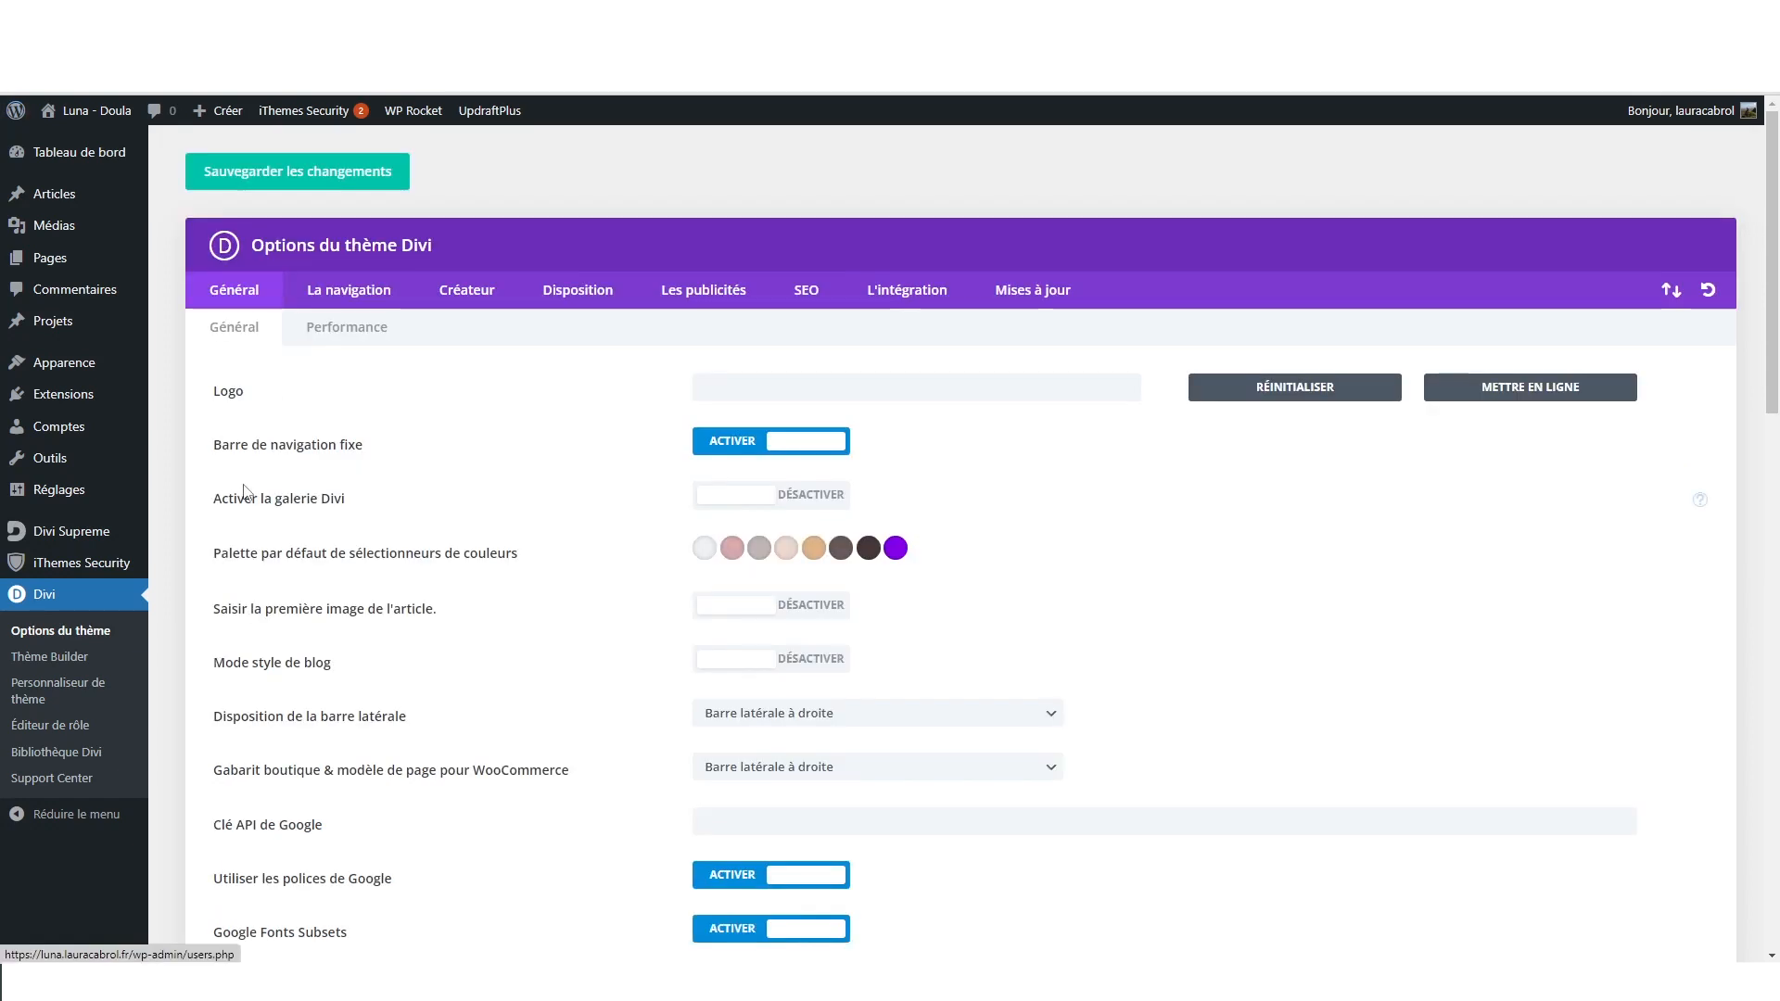
# - Open the general typography settings in the theme customizer, with the Page de vente page as the preview
pyautogui.moveTo(113, 376)
pyautogui.click(194, 395)
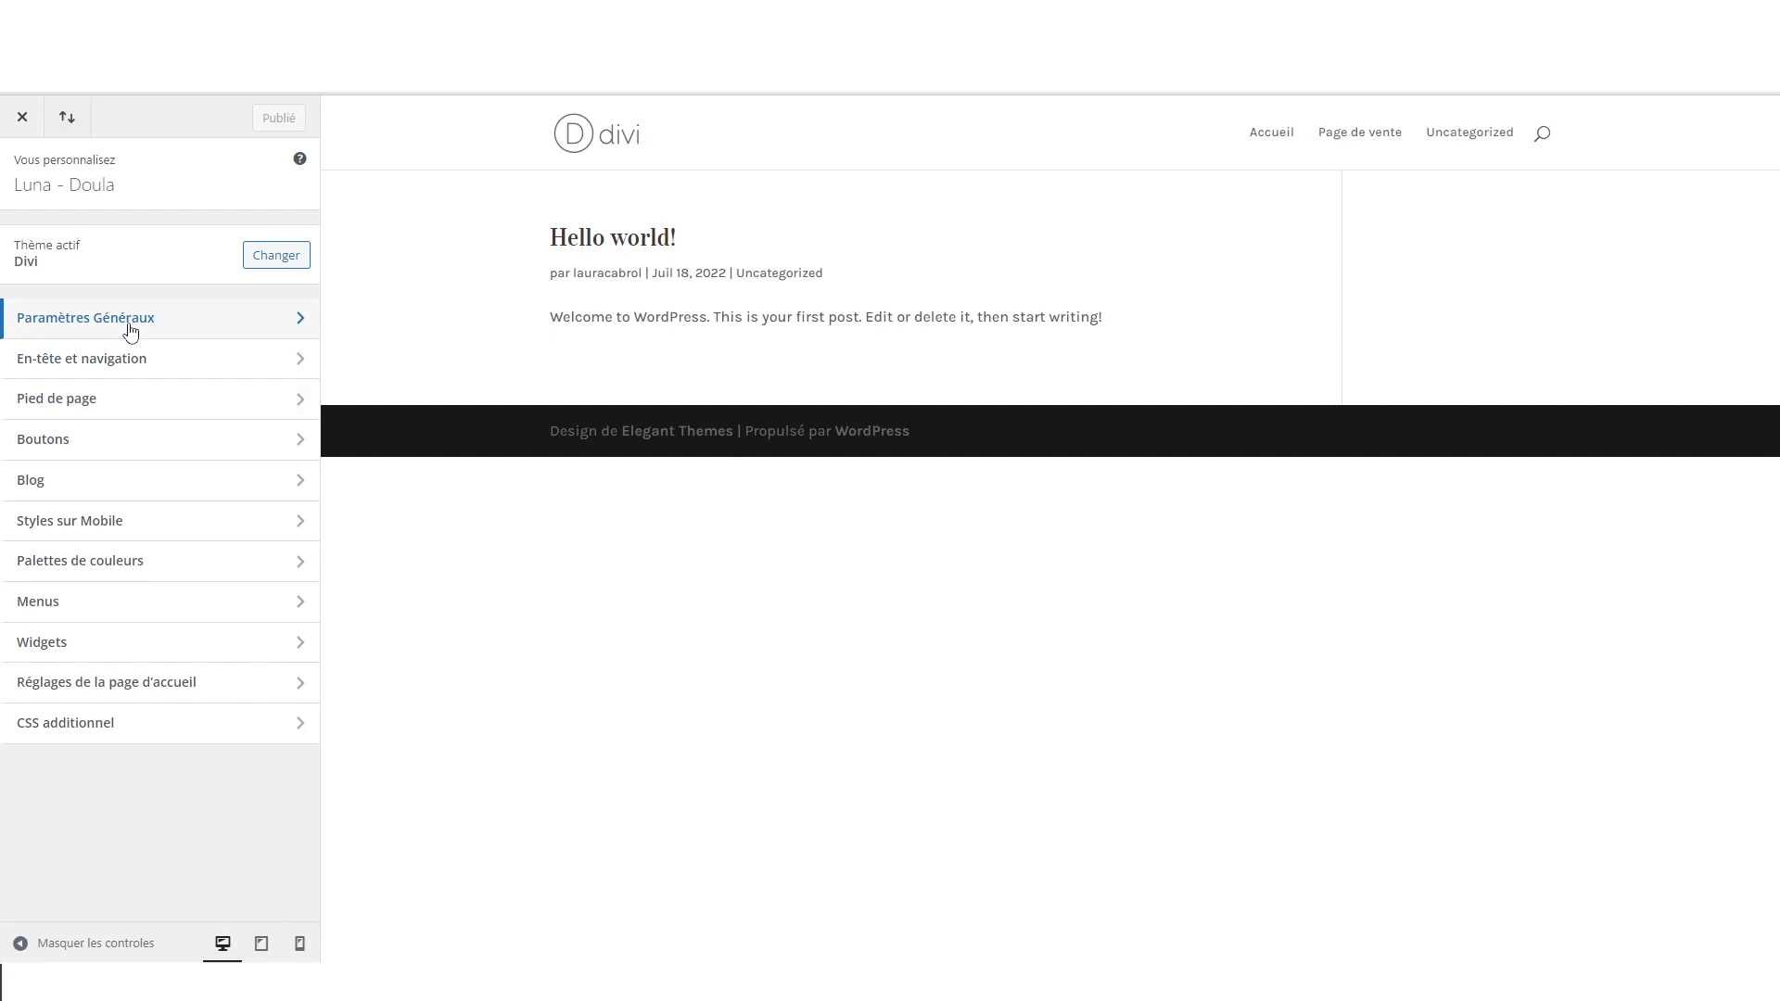
pyautogui.click(1361, 148)
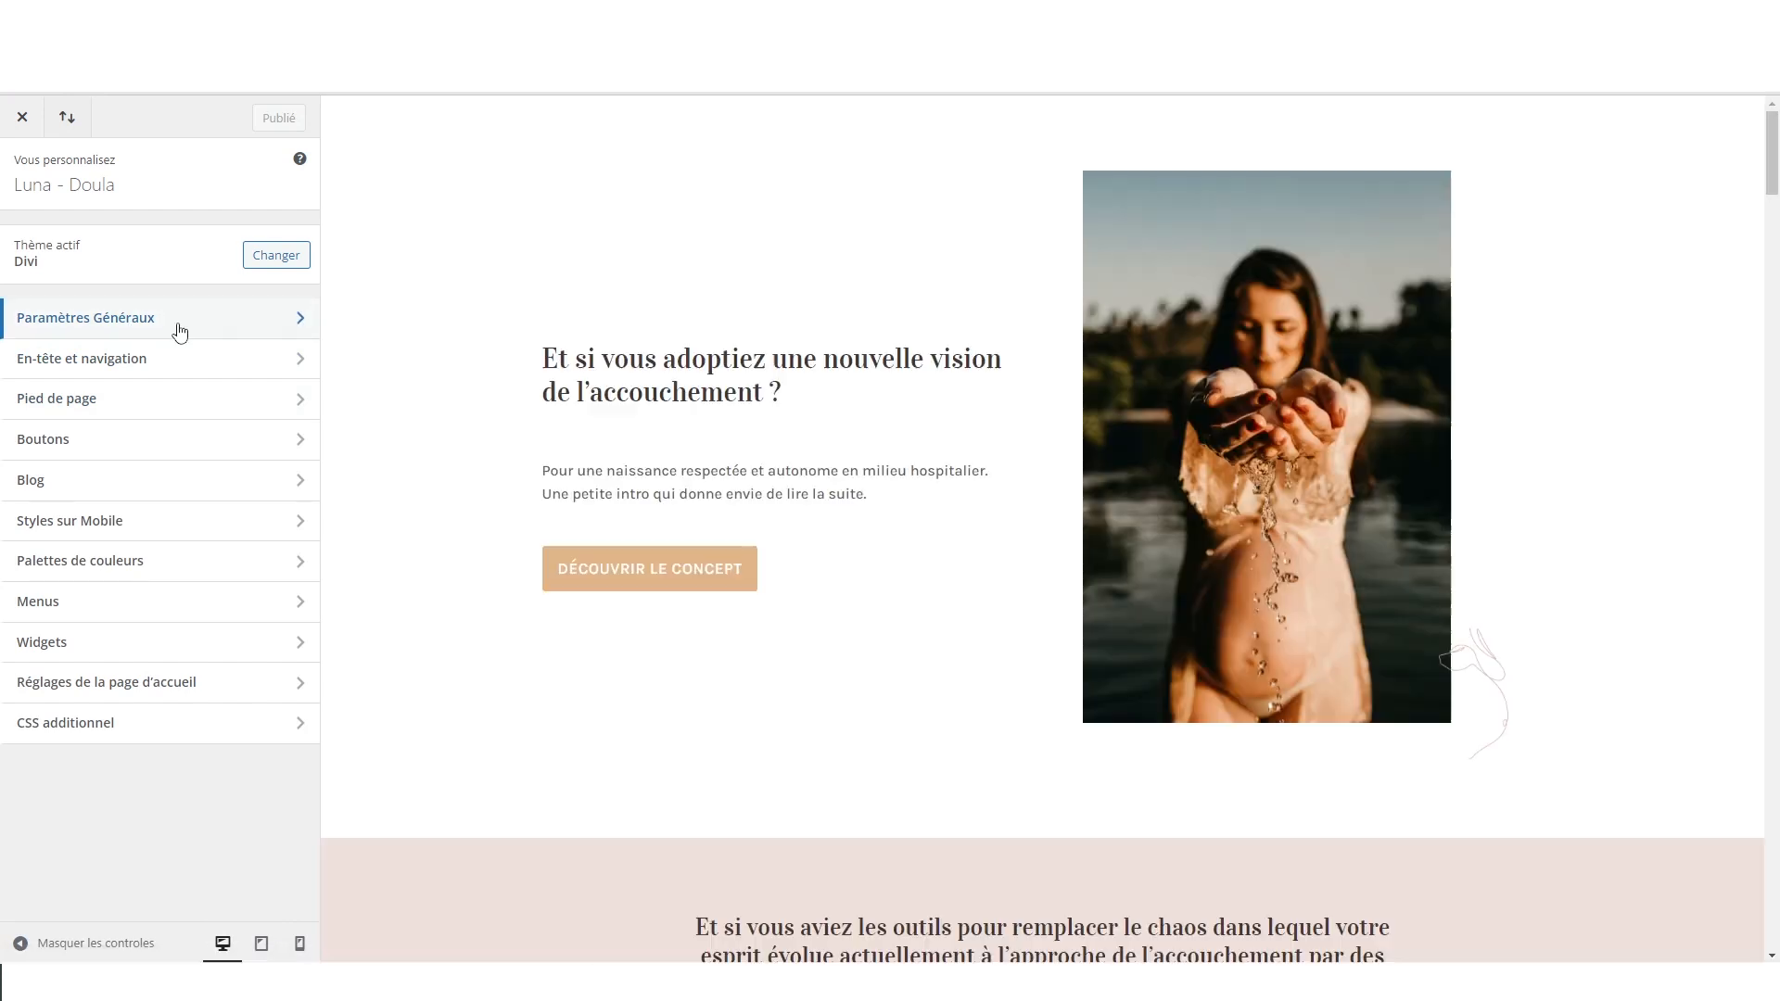
pyautogui.click(180, 332)
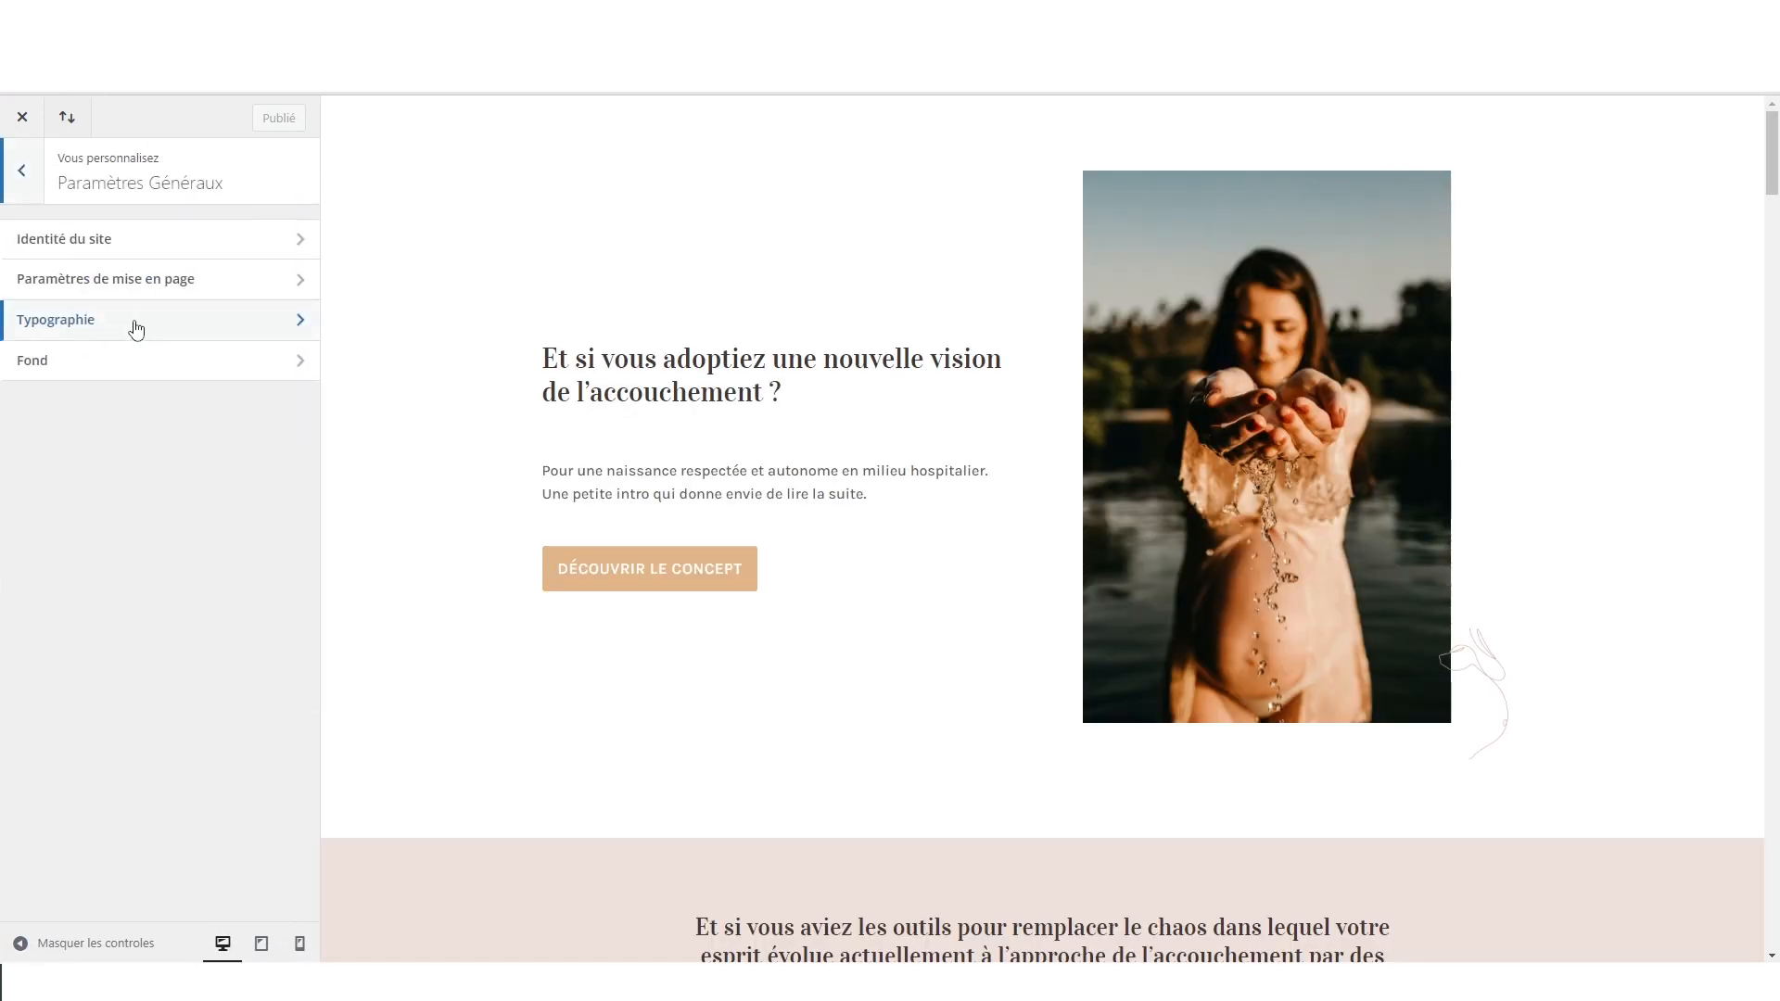
pyautogui.click(69, 321)
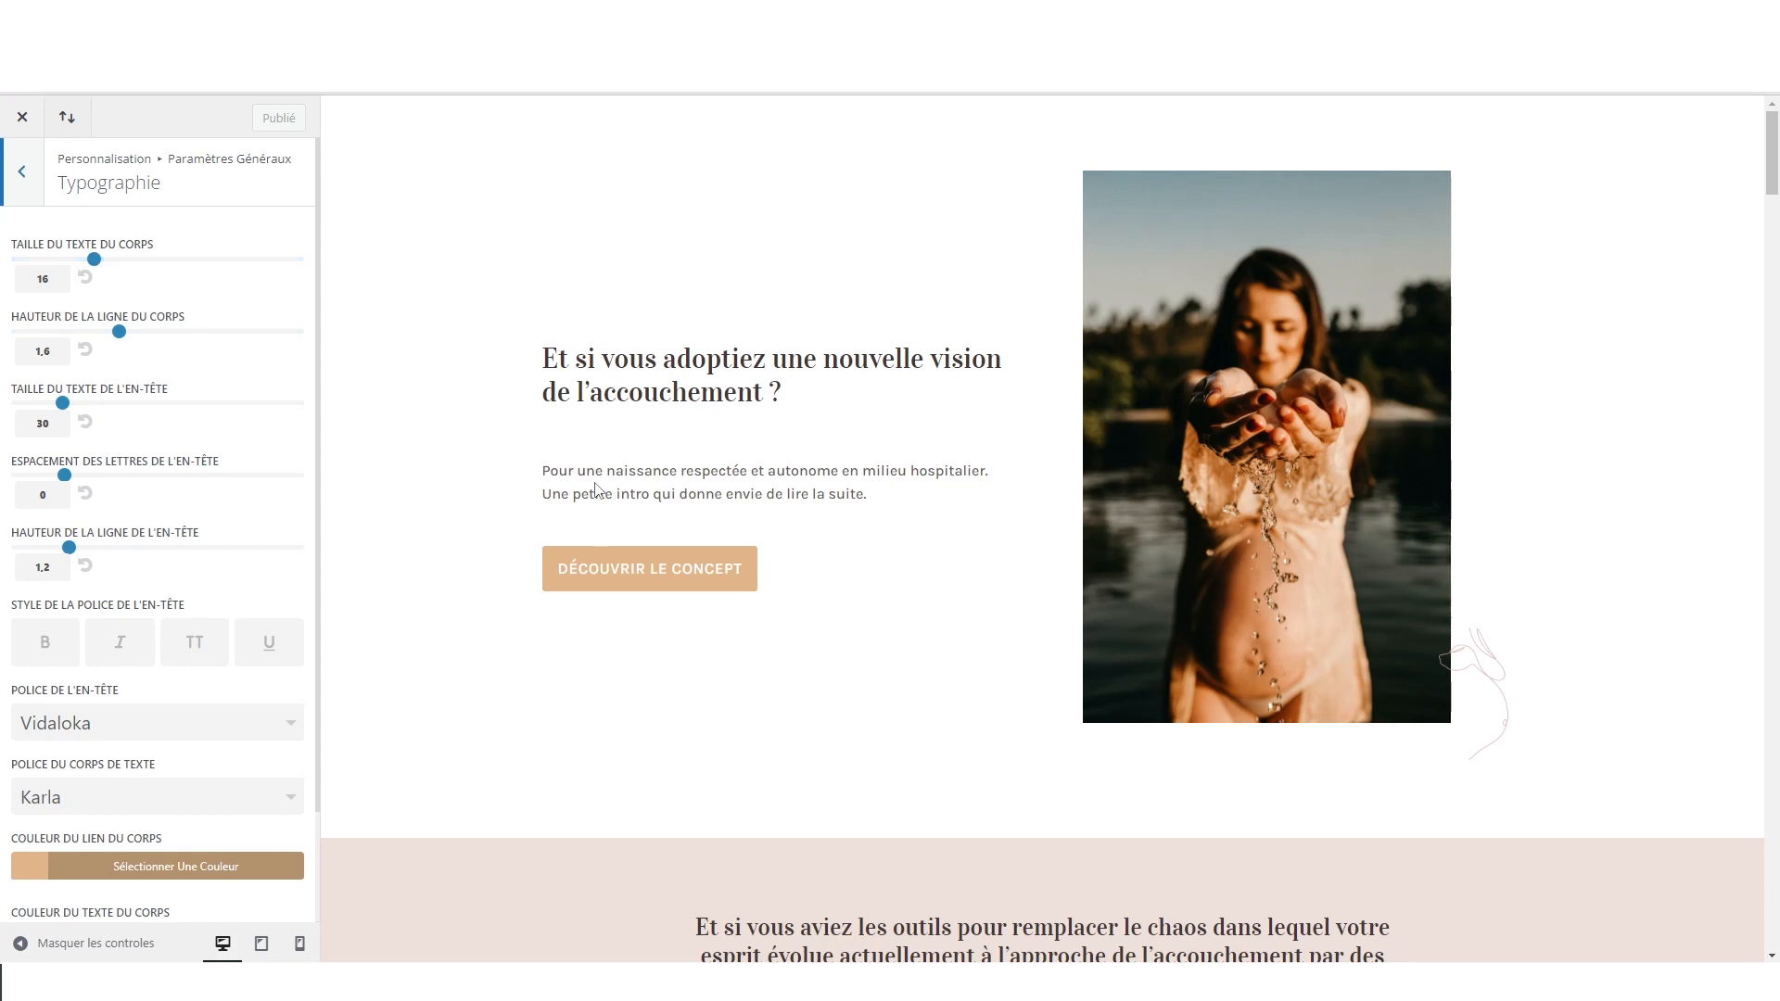
# - Set the header text size to 31 and the body line height to 1.4 in the typography settings
pyautogui.moveTo(95, 260)
pyautogui.mouseDown()
pyautogui.moveTo(120, 259)
pyautogui.moveTo(94, 260)
pyautogui.mouseUp()
pyautogui.moveTo(62, 403)
pyautogui.mouseDown()
pyautogui.moveTo(93, 411)
pyautogui.moveTo(72, 410)
pyautogui.mouseUp()
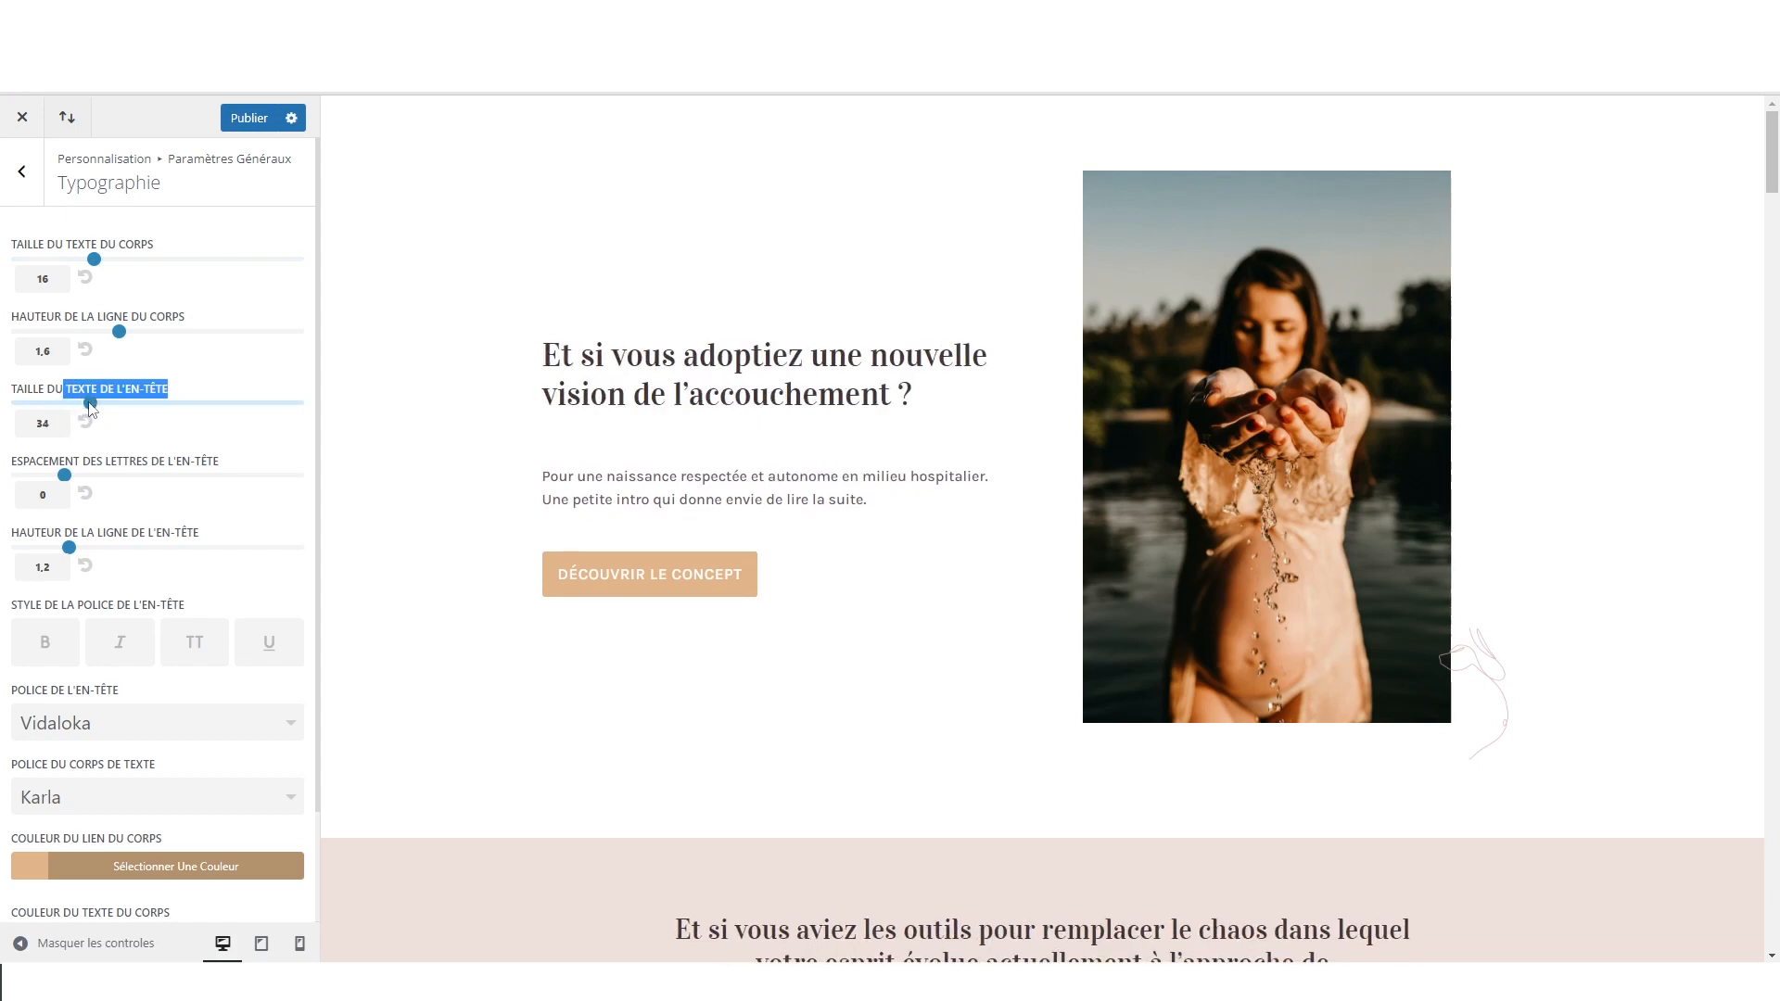
pyautogui.moveTo(117, 331)
pyautogui.mouseDown()
pyautogui.moveTo(186, 345)
pyautogui.moveTo(95, 350)
pyautogui.mouseUp()
pyautogui.scroll(-2, 107, 537)
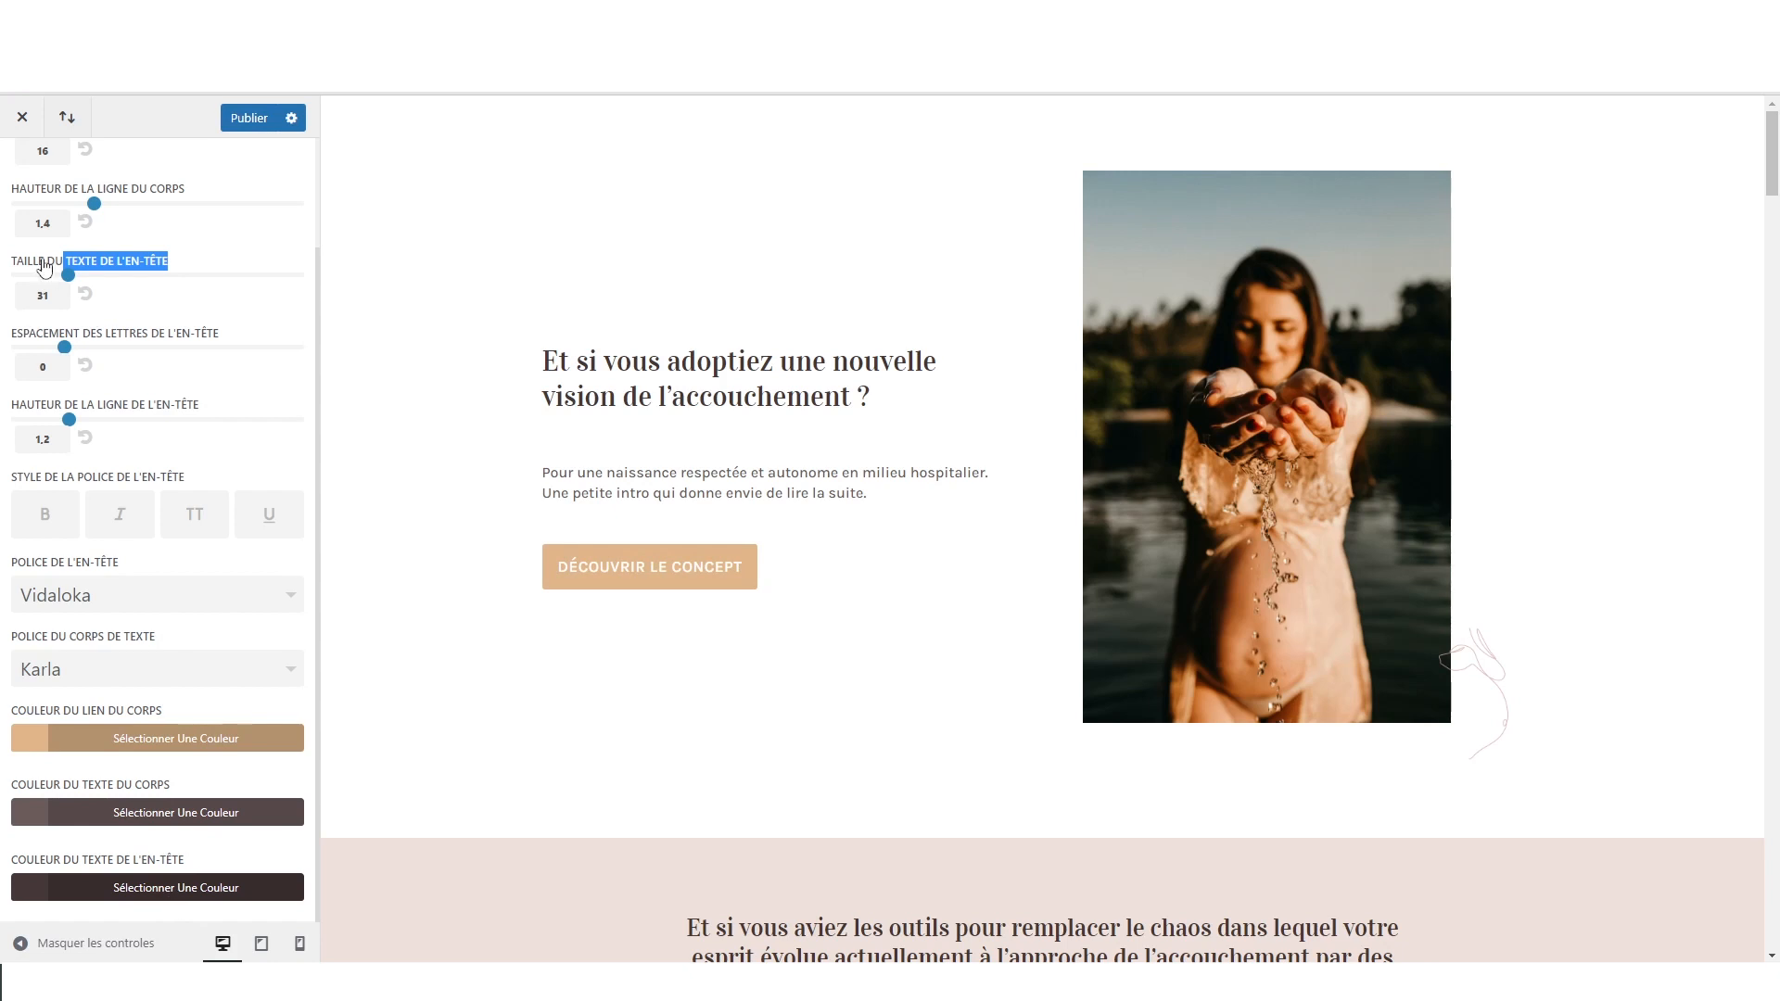
pyautogui.scroll(2, 25, 246)
pyautogui.click(23, 188)
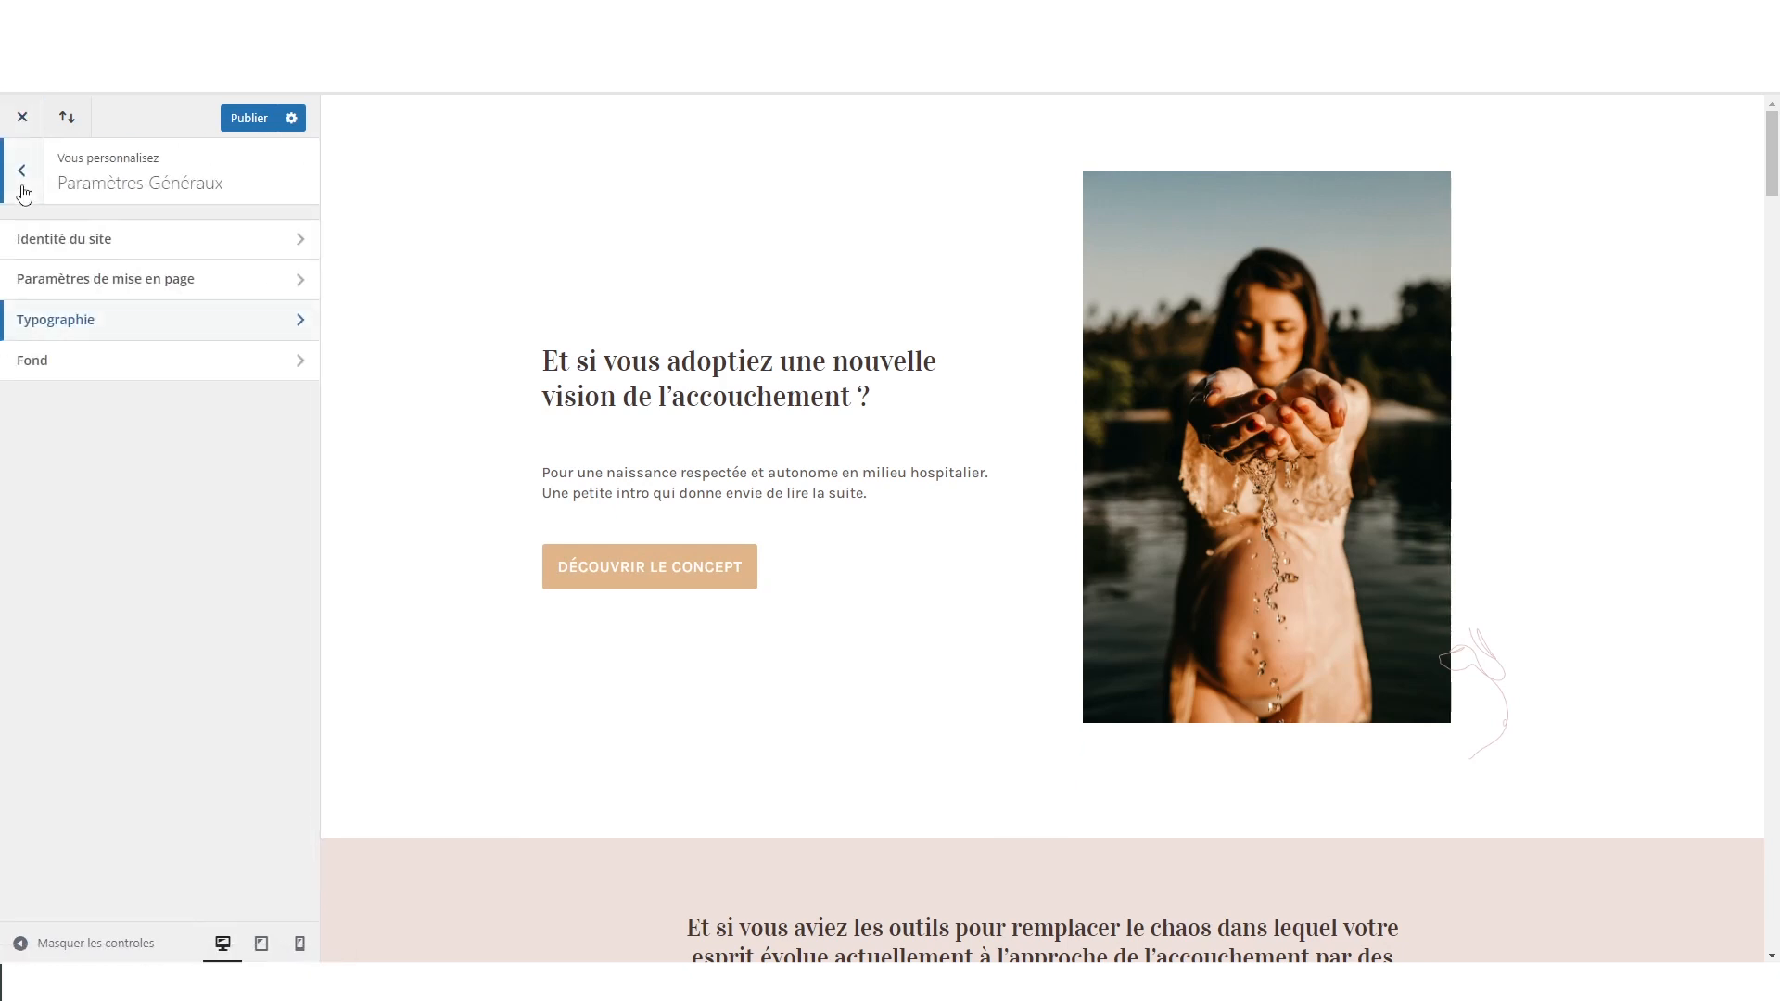
# - Check the customizer's menu settings and open its header and navigation settings
pyautogui.click(23, 177)
pyautogui.click(114, 608)
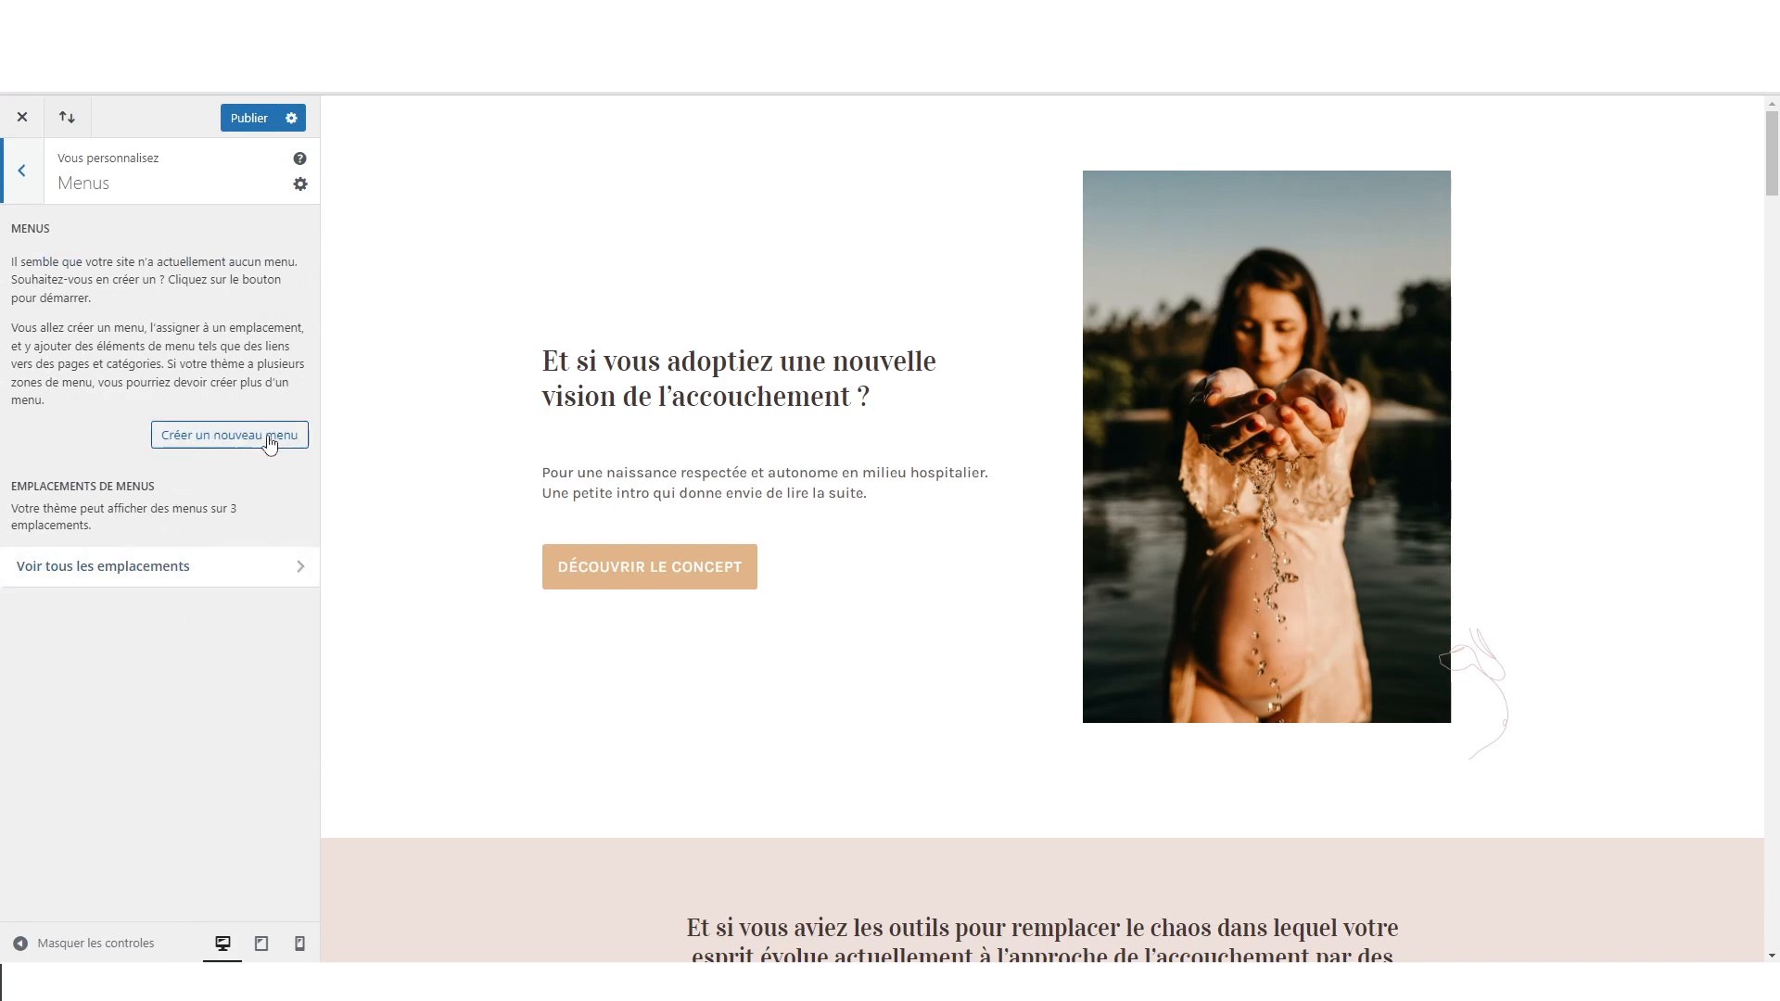
pyautogui.click(23, 176)
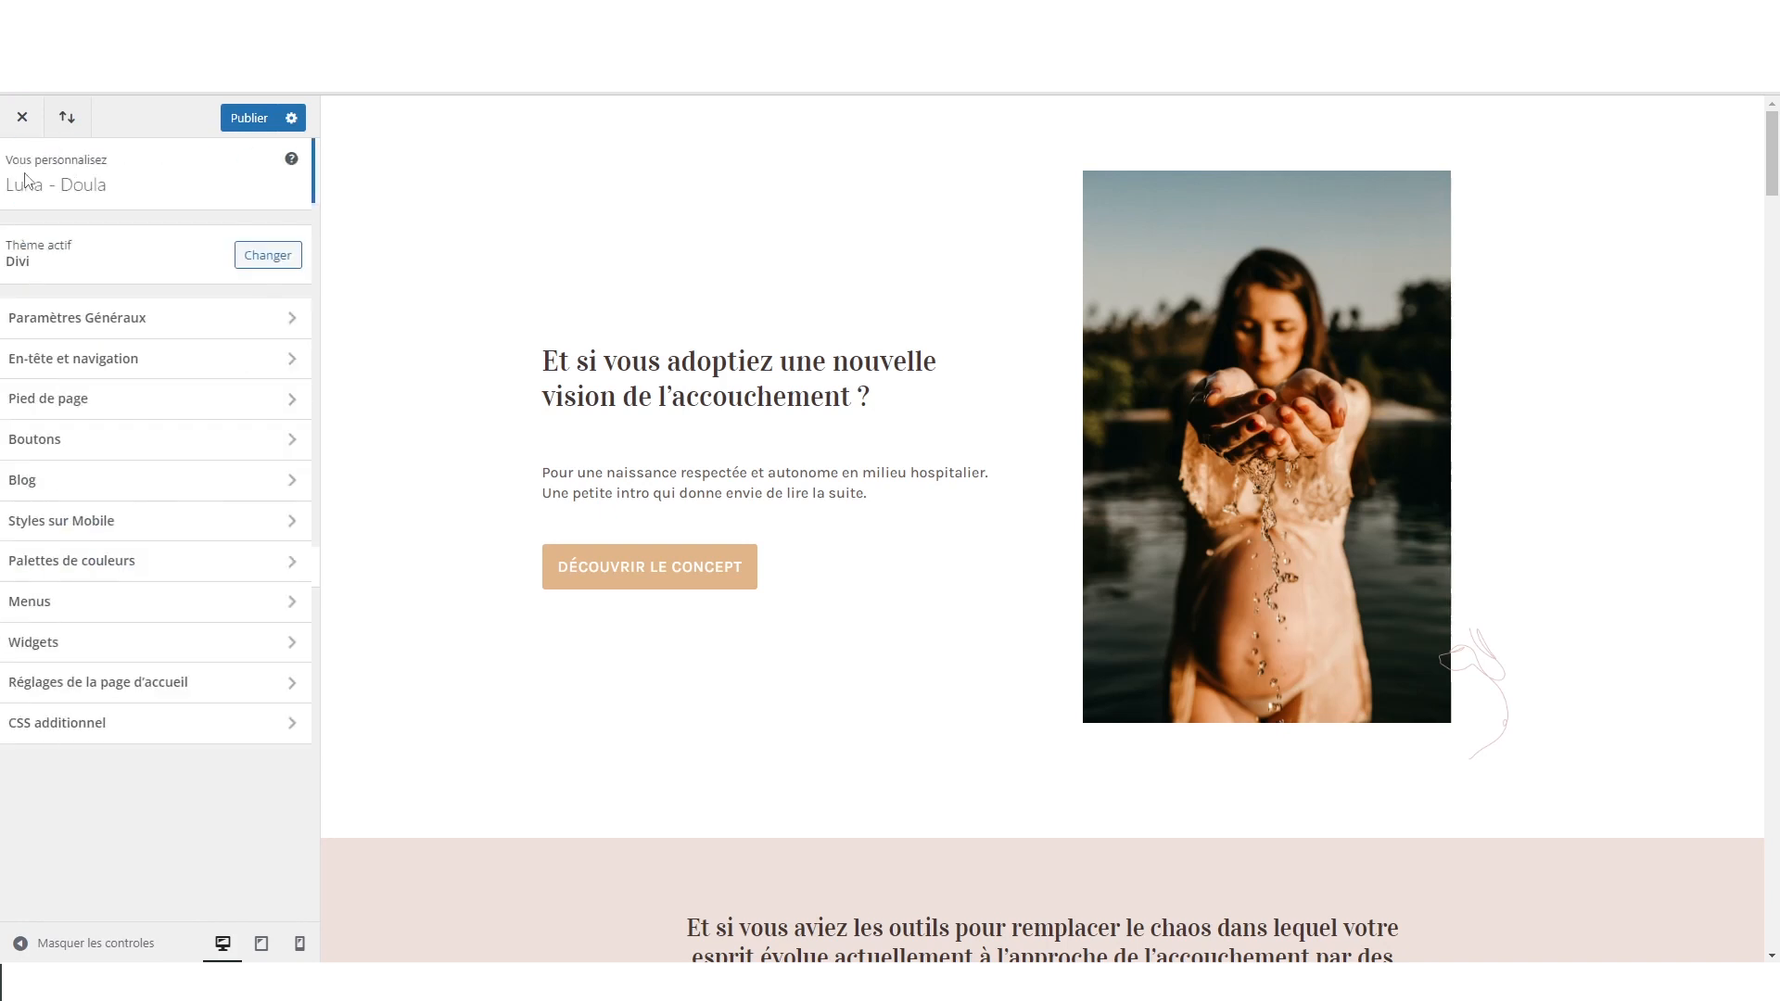
pyautogui.click(115, 363)
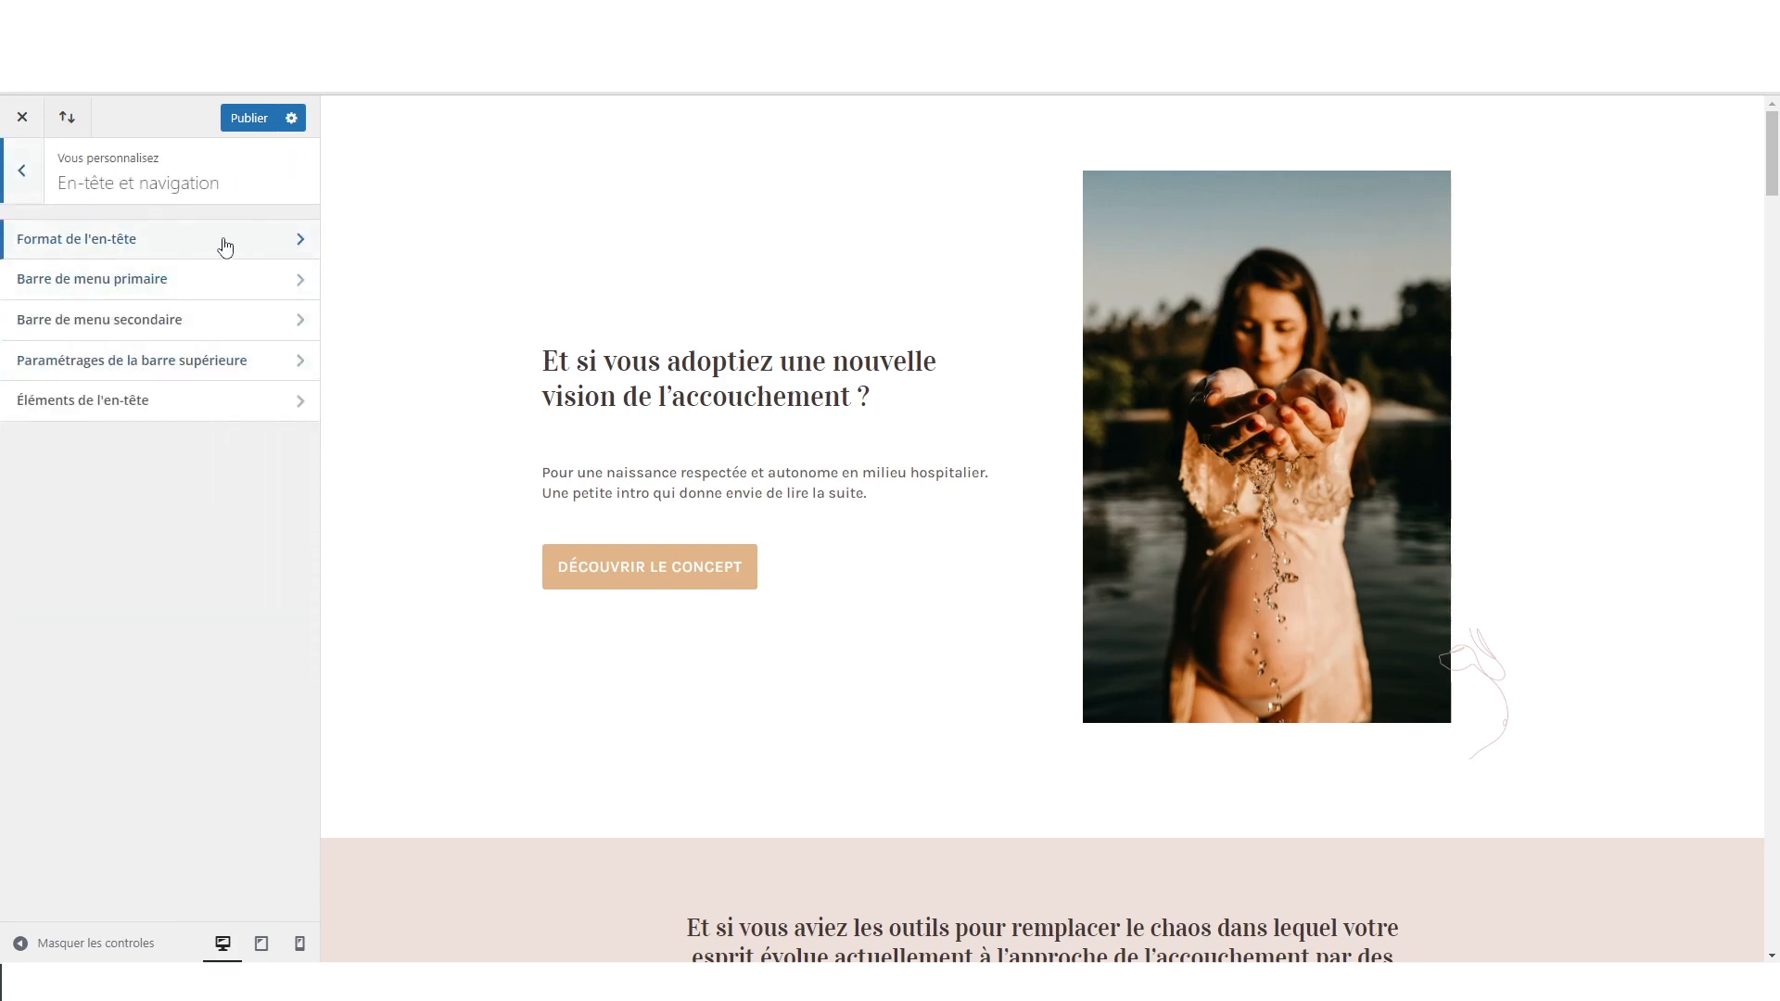